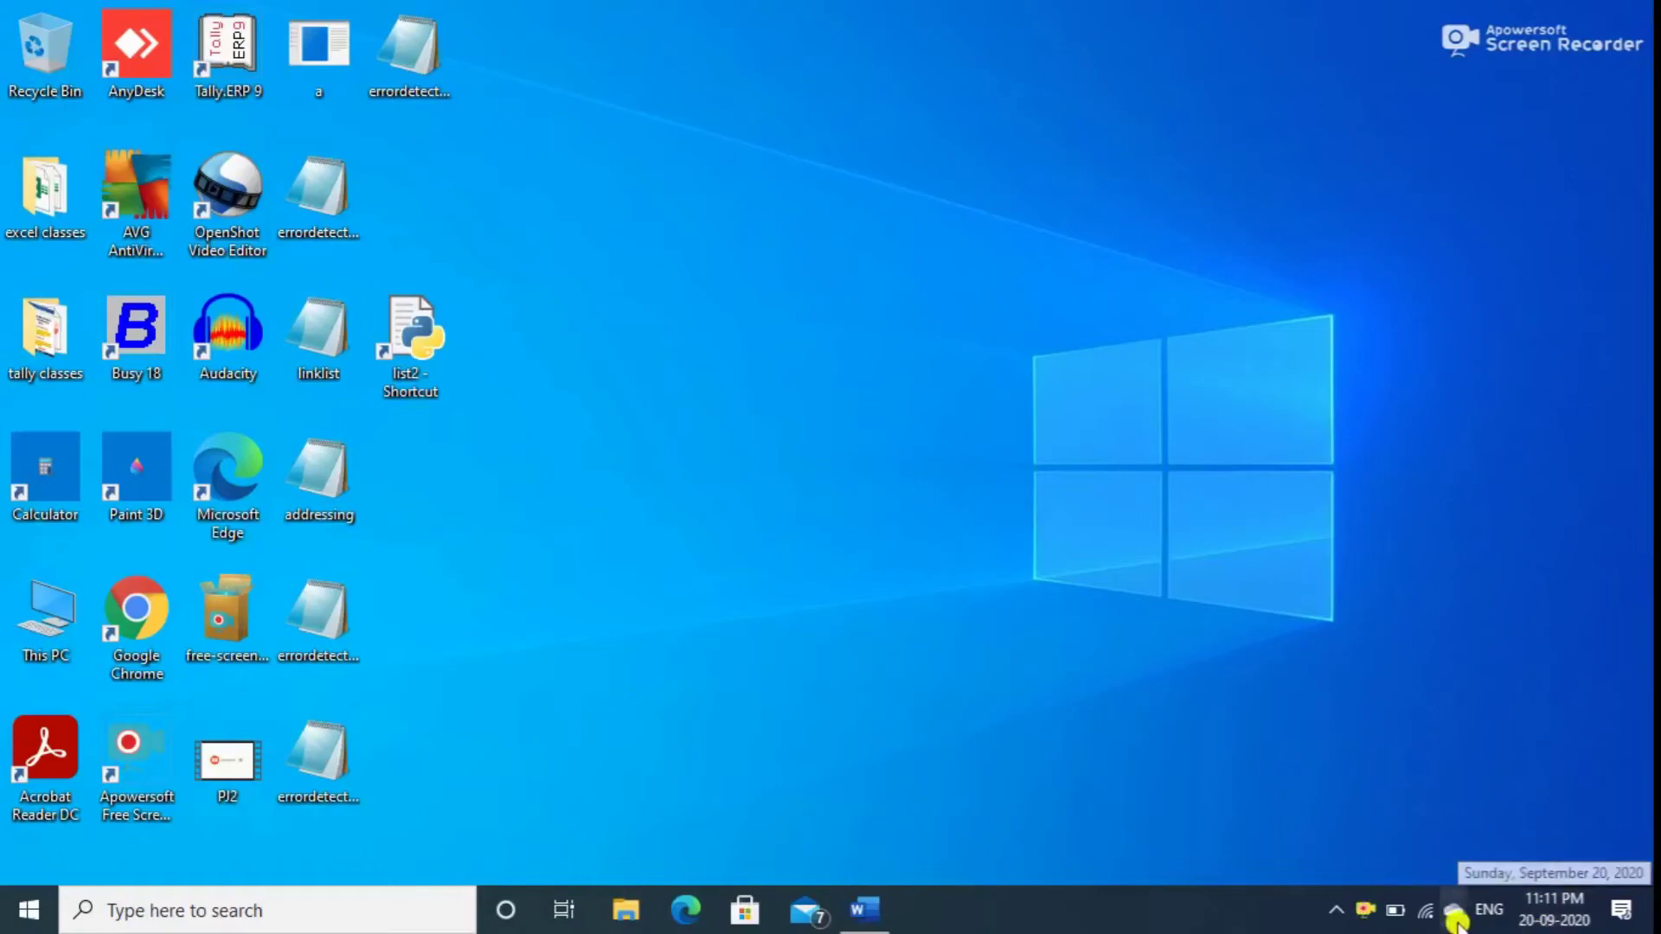
Switch to the open Word document of Tally shortcuts and read through the list from the day book section to the last shortcut.
left_click(889, 924)
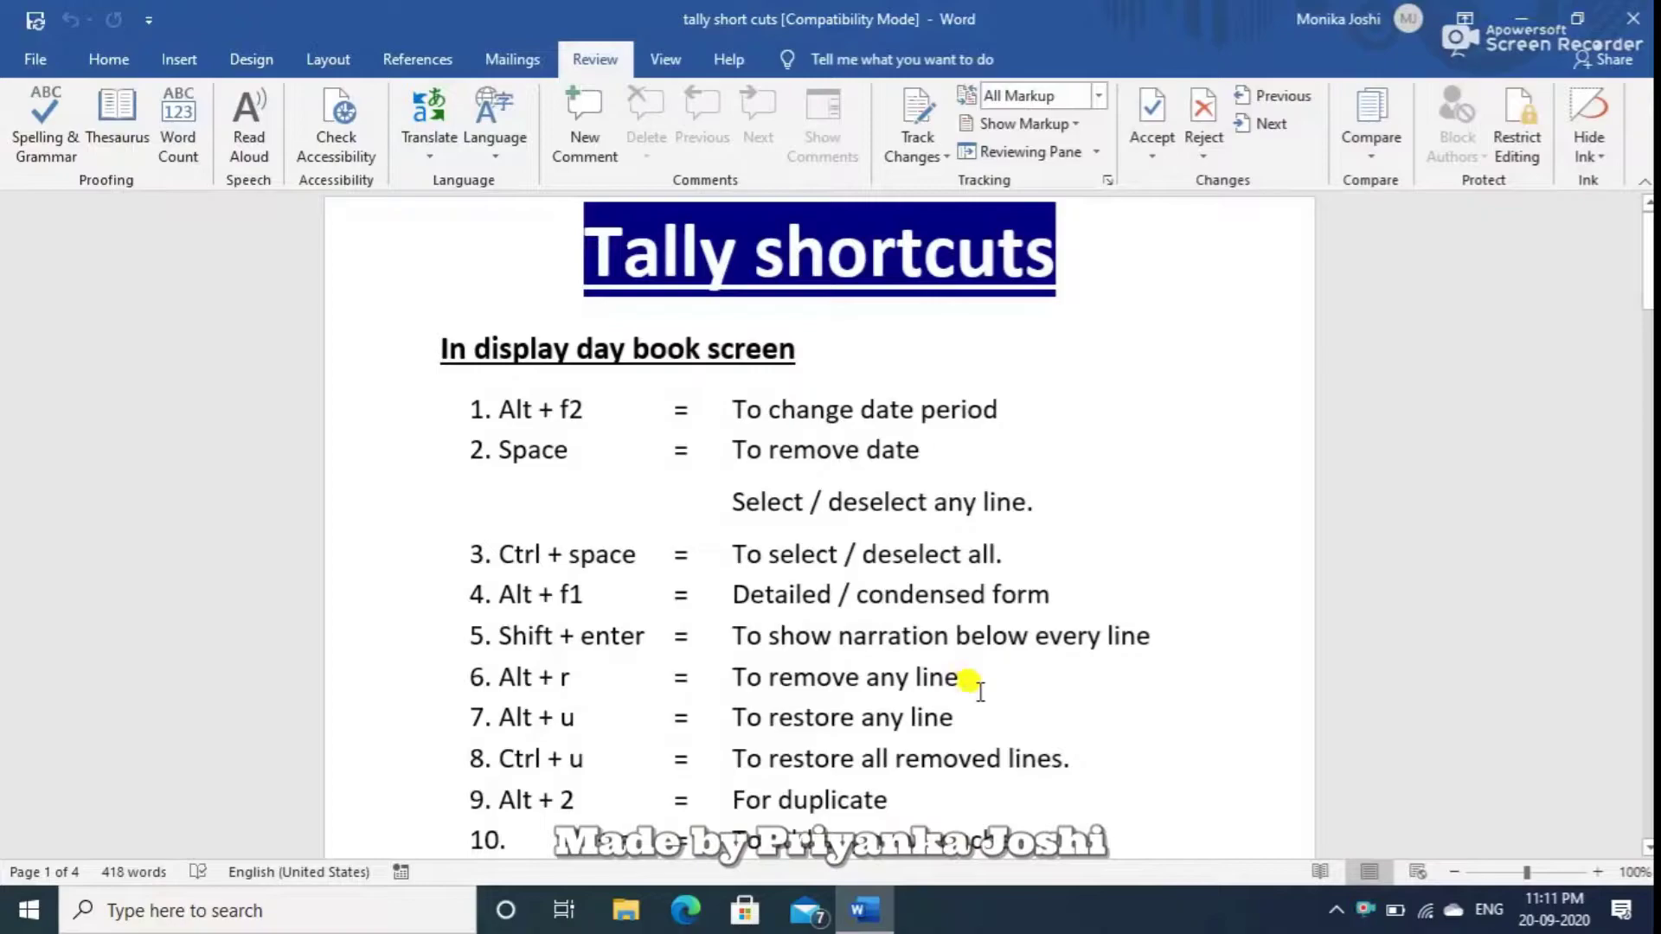
scroll(980, 693, "down", 1)
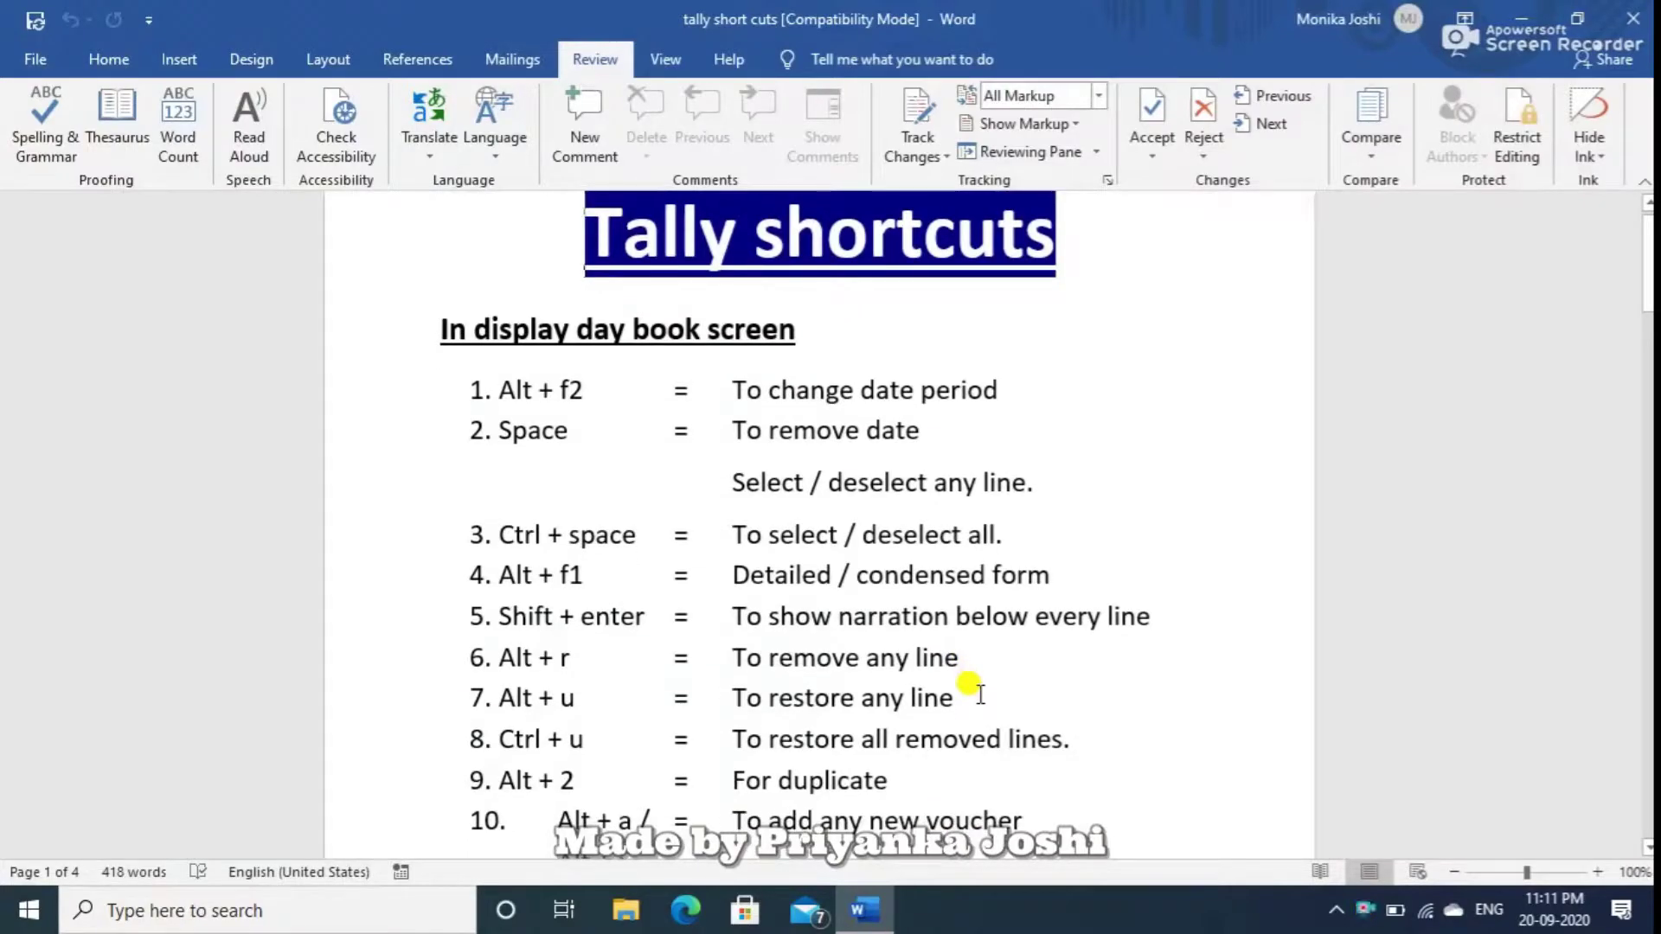
scroll(980, 693, "down", 2)
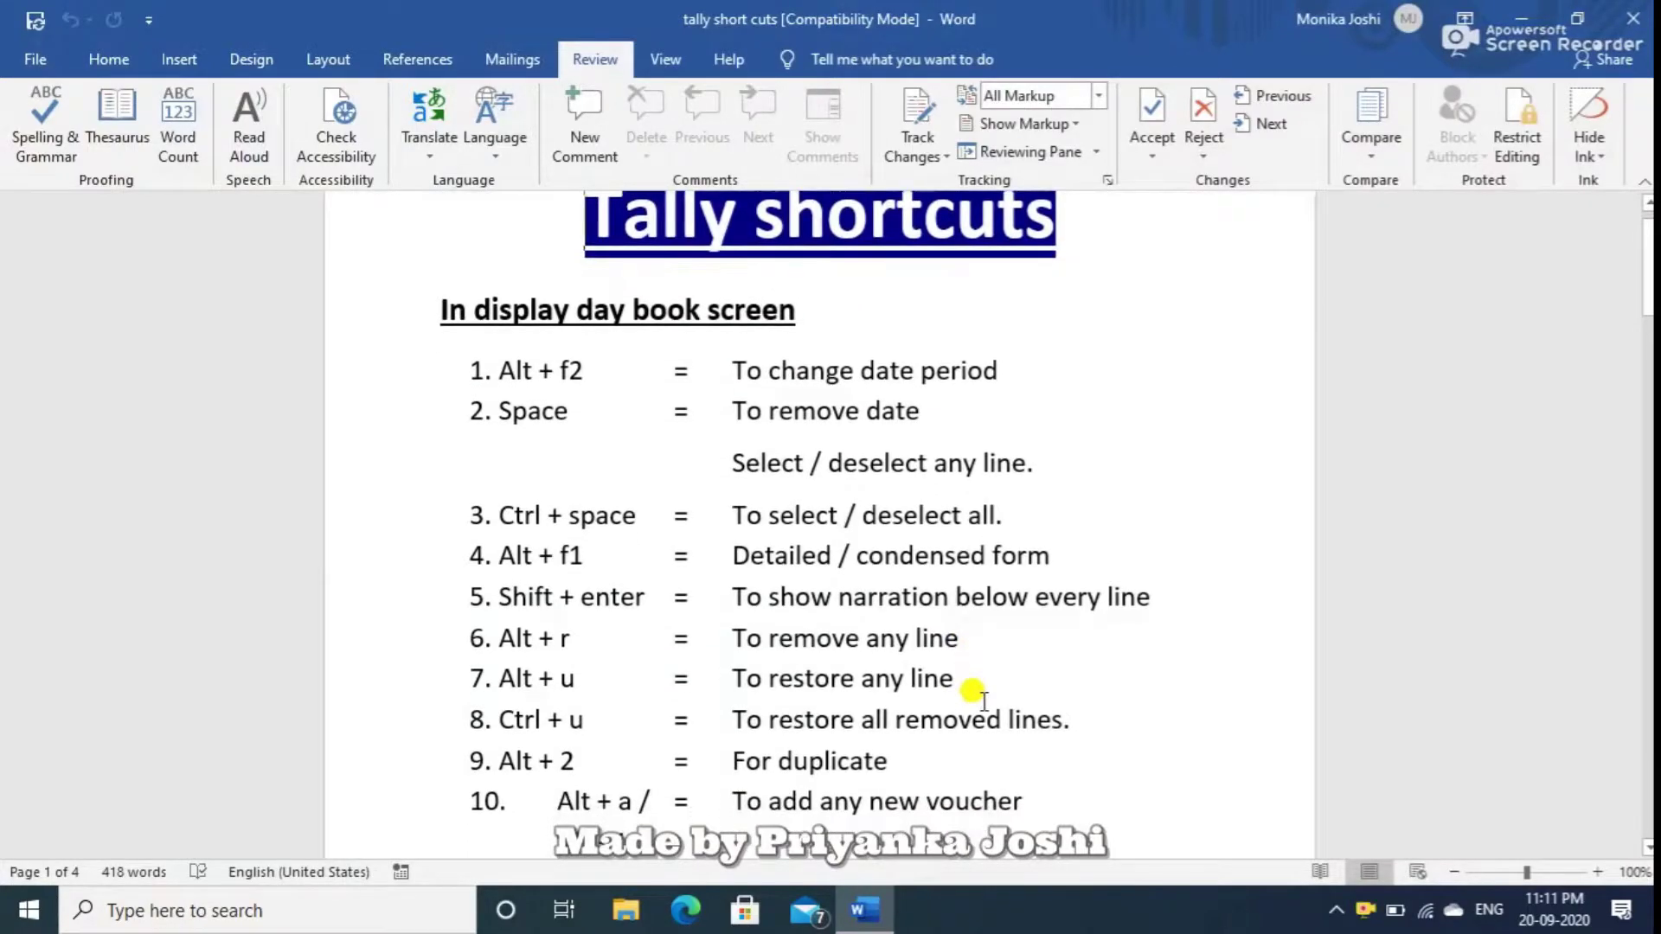
scroll(980, 696, "down", 3)
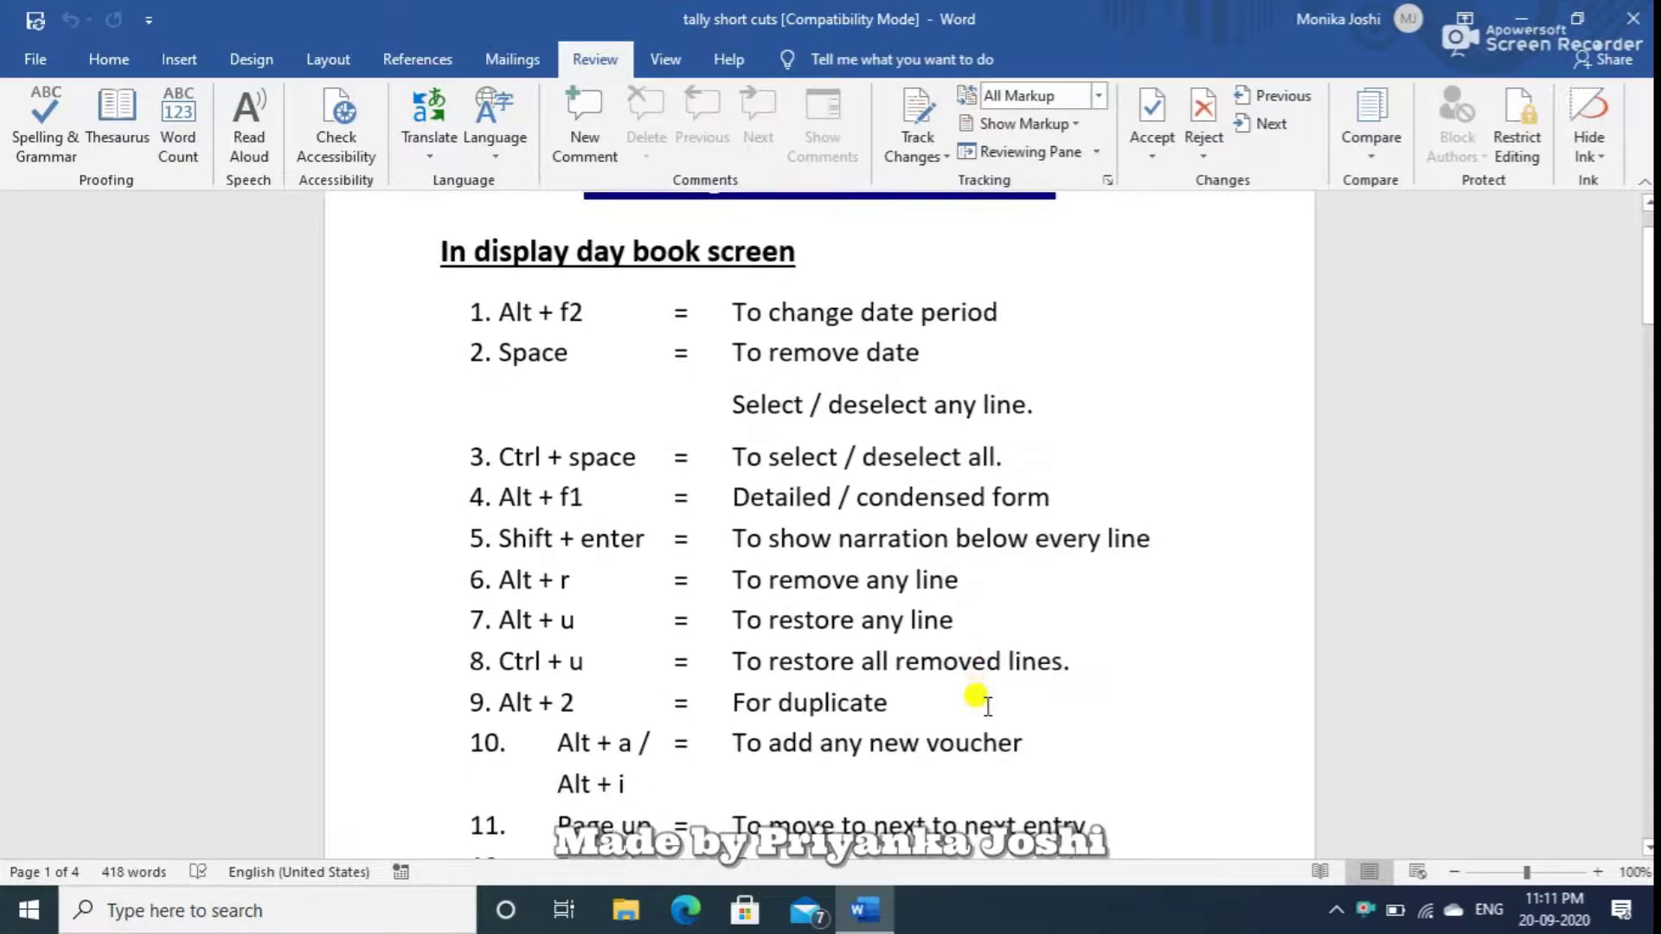
scroll(986, 703, "down", 3)
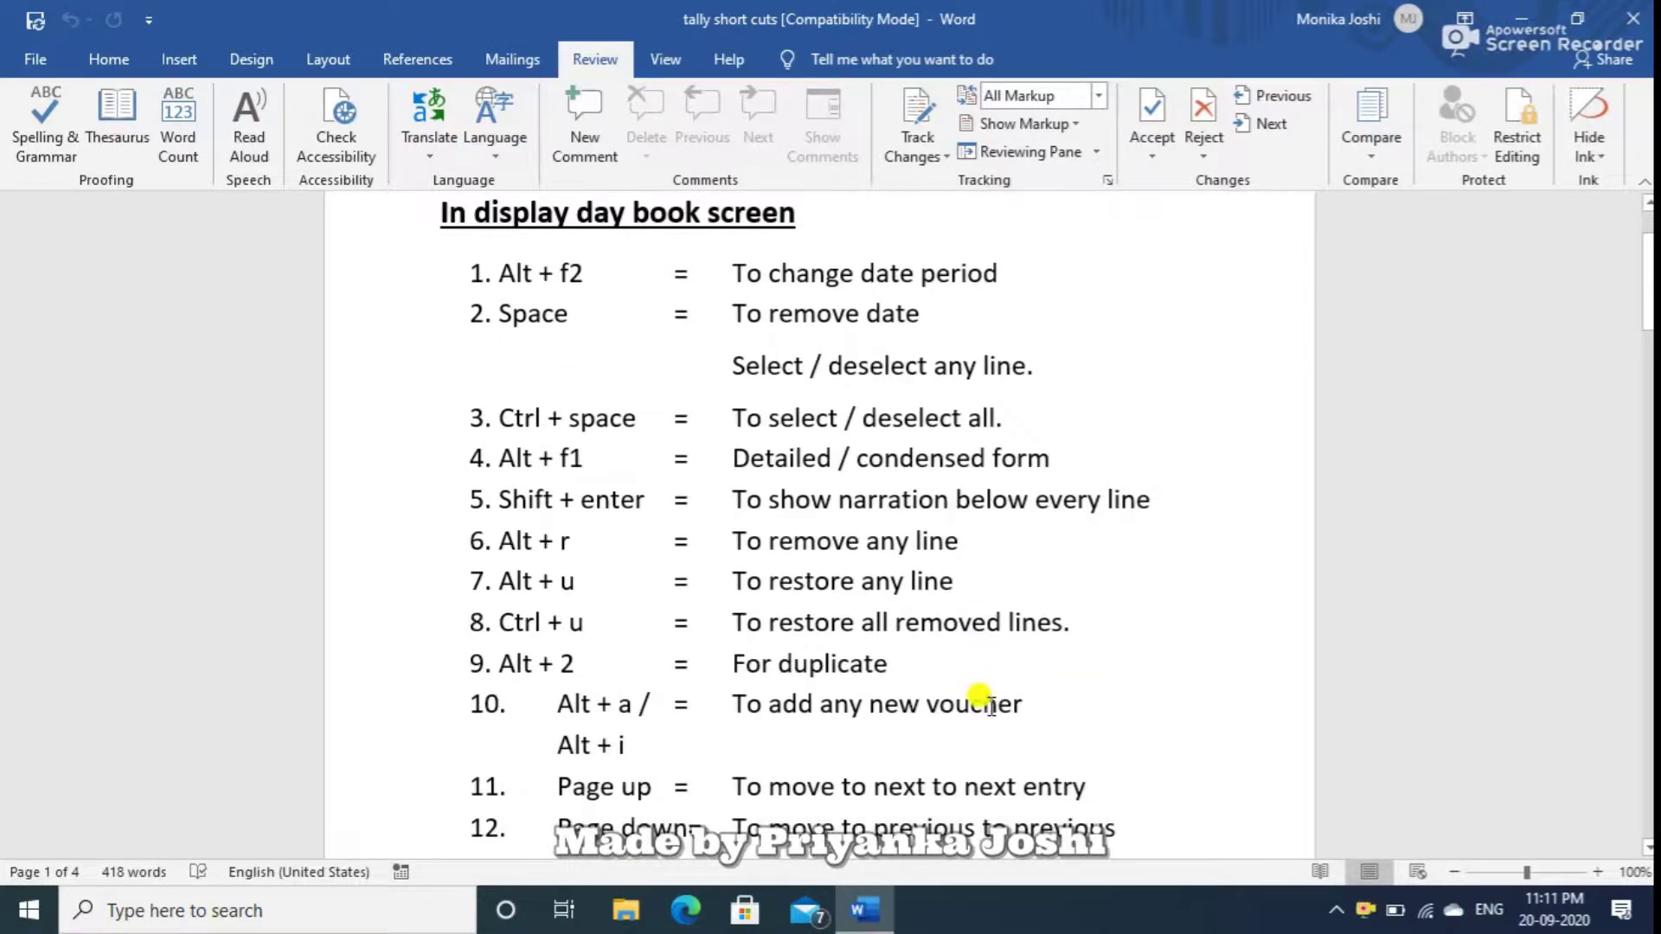
scroll(986, 702, "down", 6)
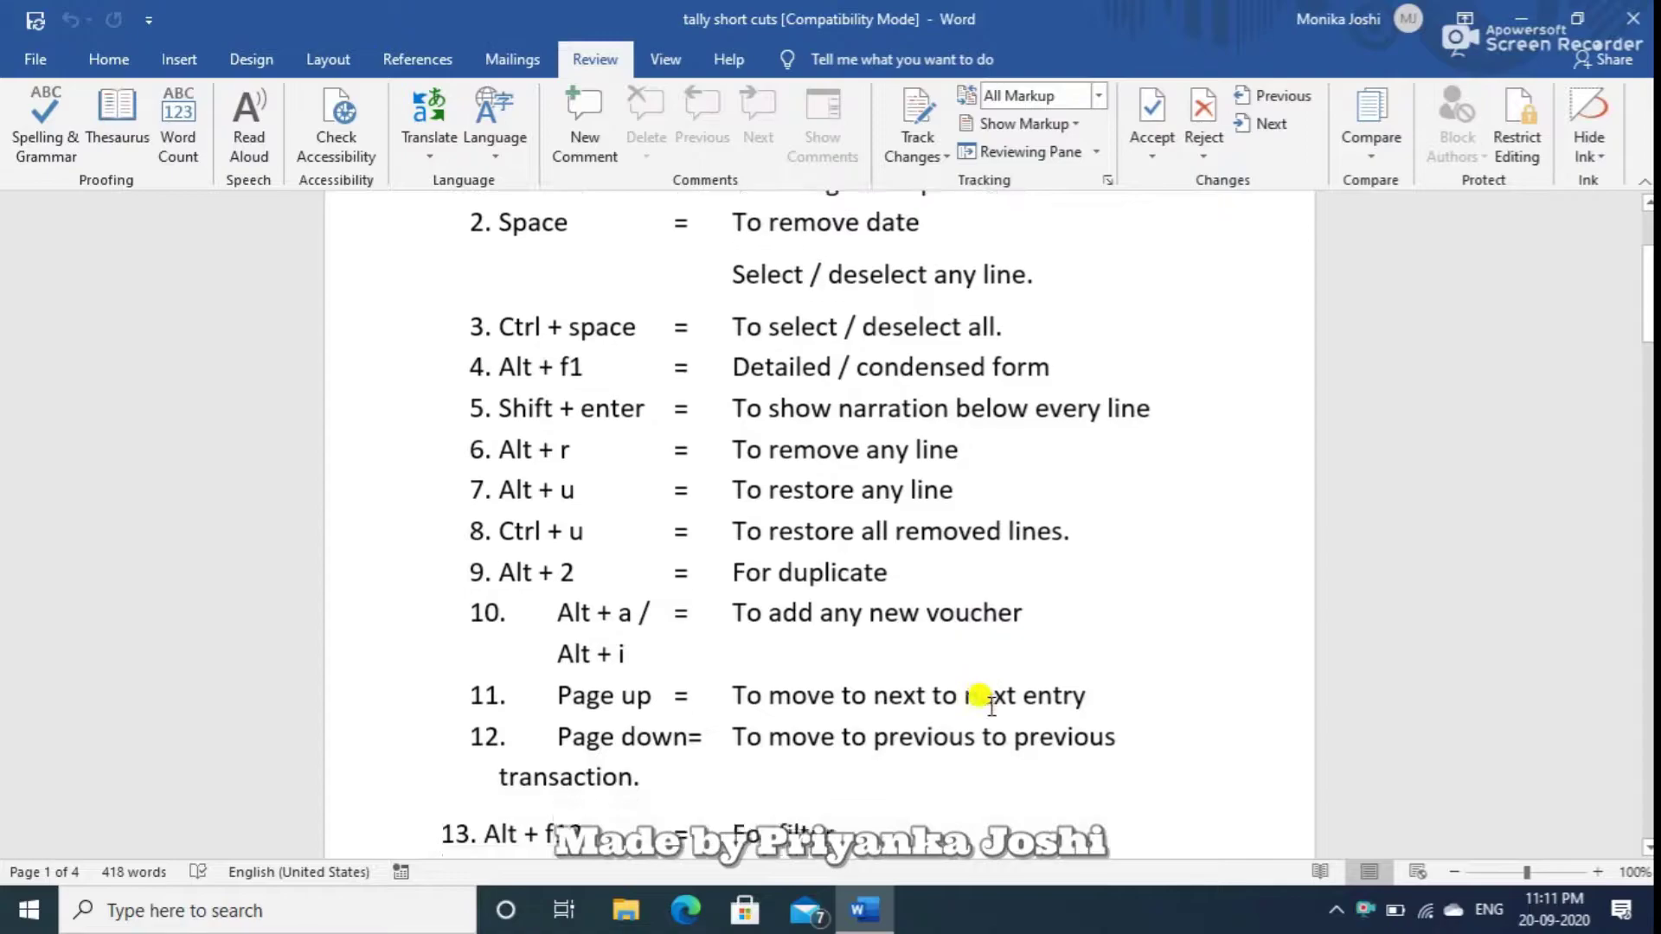
scroll(986, 702, "down", 15)
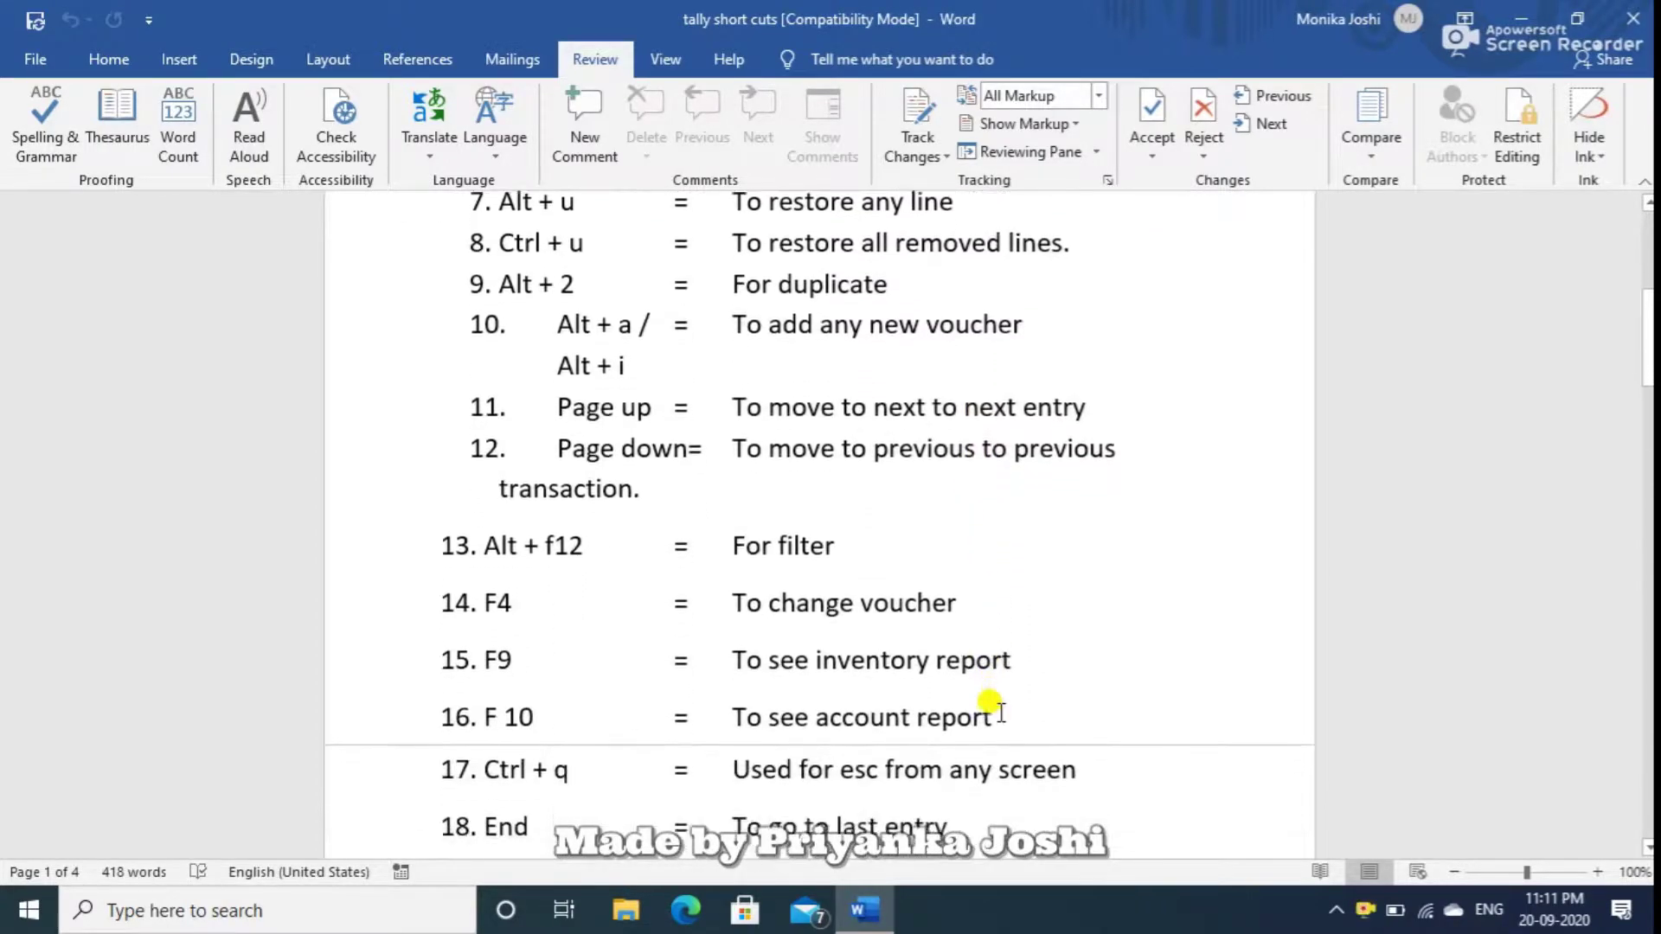
scroll(1000, 711, "down", 18)
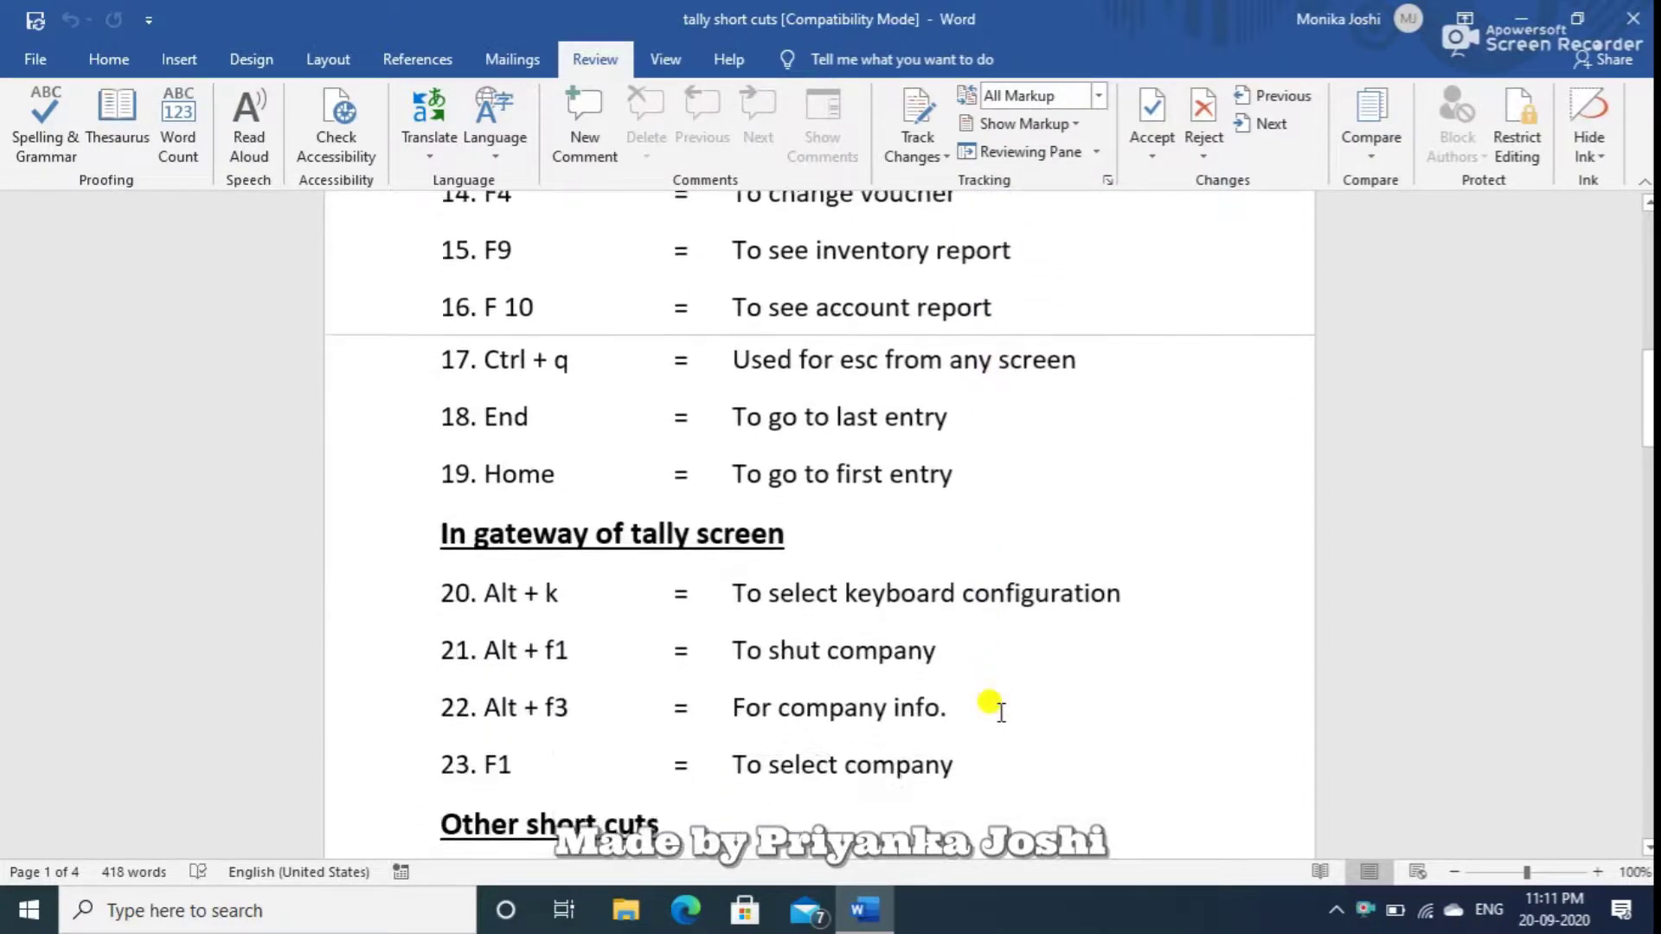
scroll(1001, 711, "down", 20)
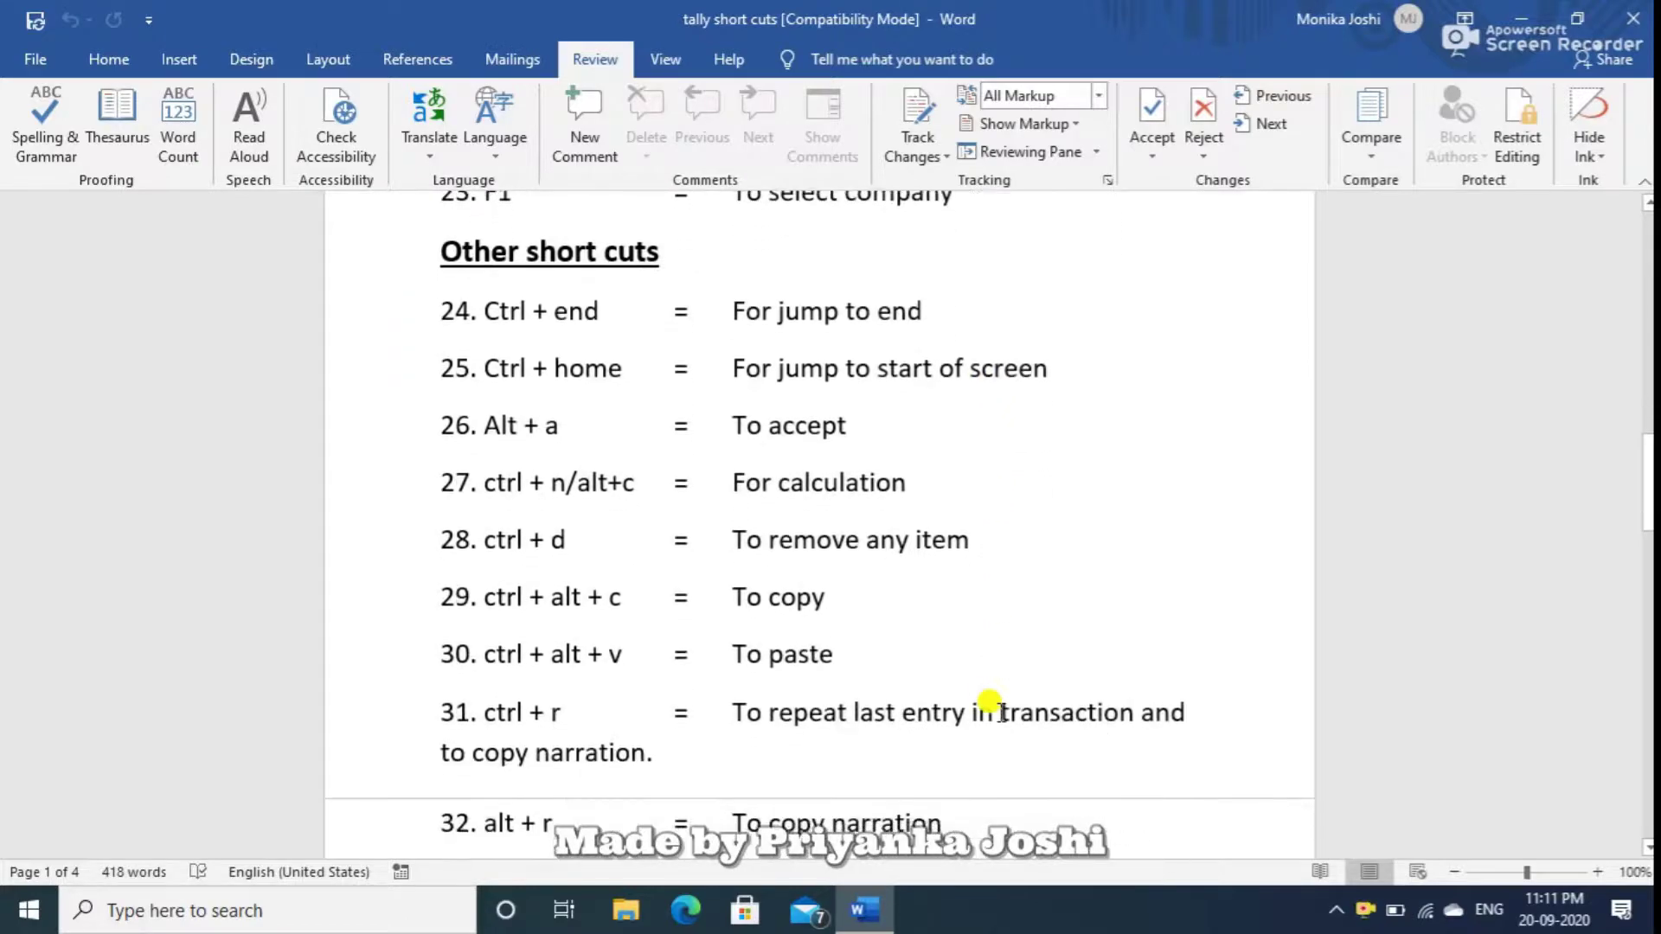
scroll(1001, 711, "down", 16)
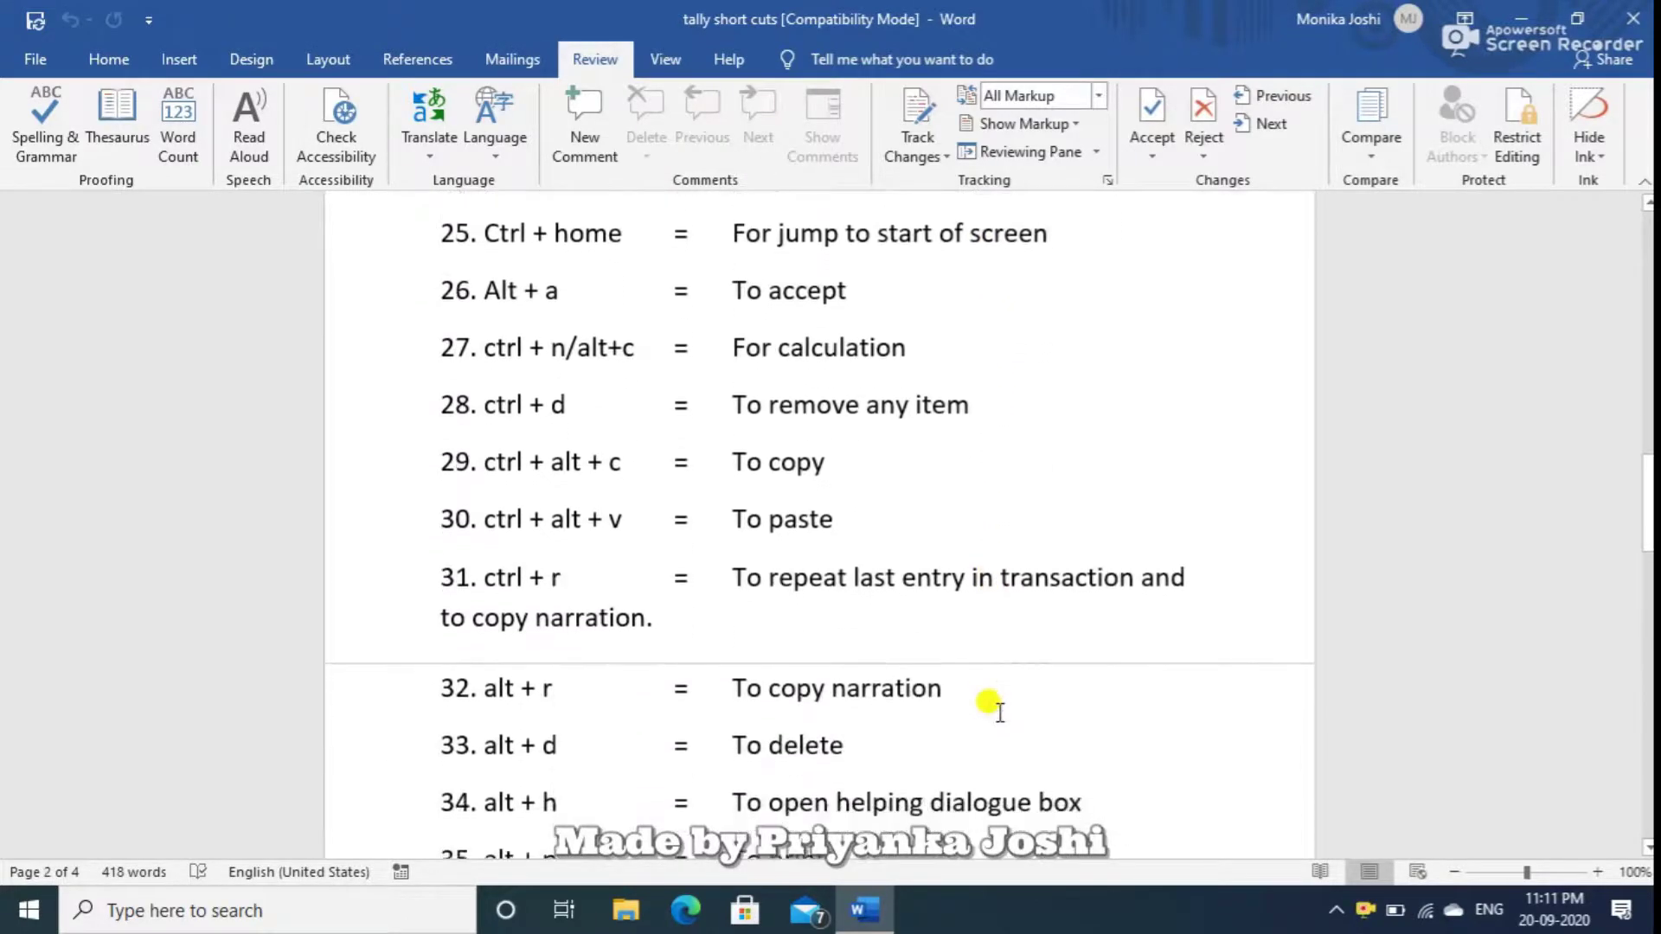
scroll(1001, 711, "down", 20)
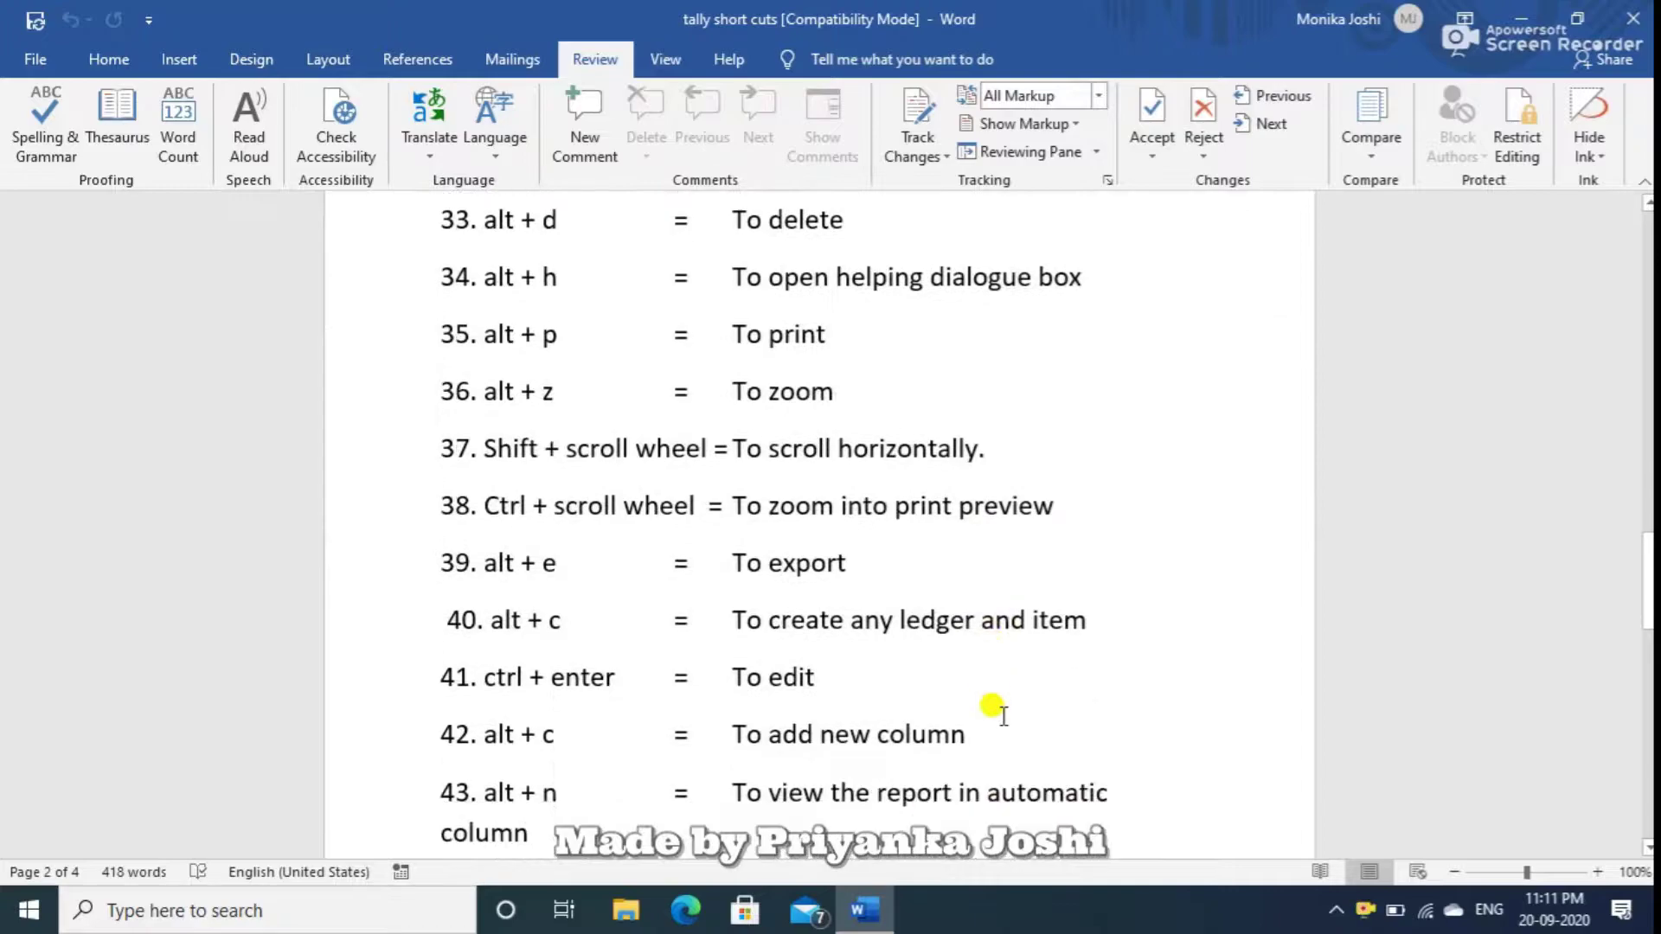
scroll(1001, 714, "down", 4)
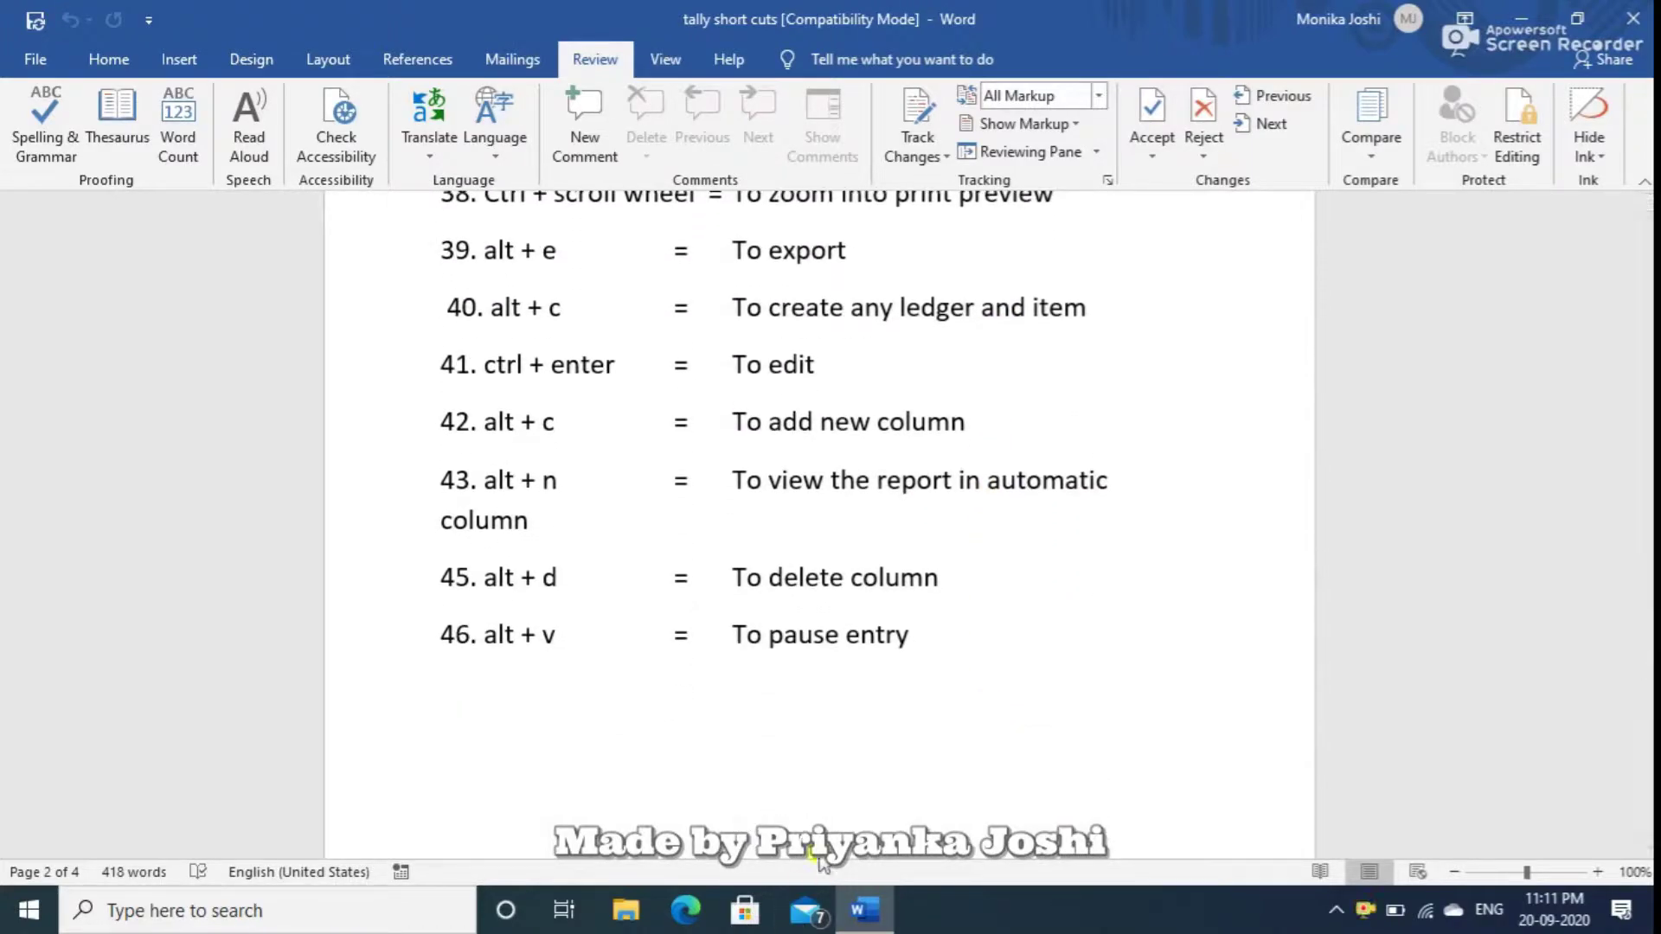
Minimise the Word document, start Tally.ERP 9 in Educational Mode and open the company selection.
left_click(1521, 18)
double_click(219, 69)
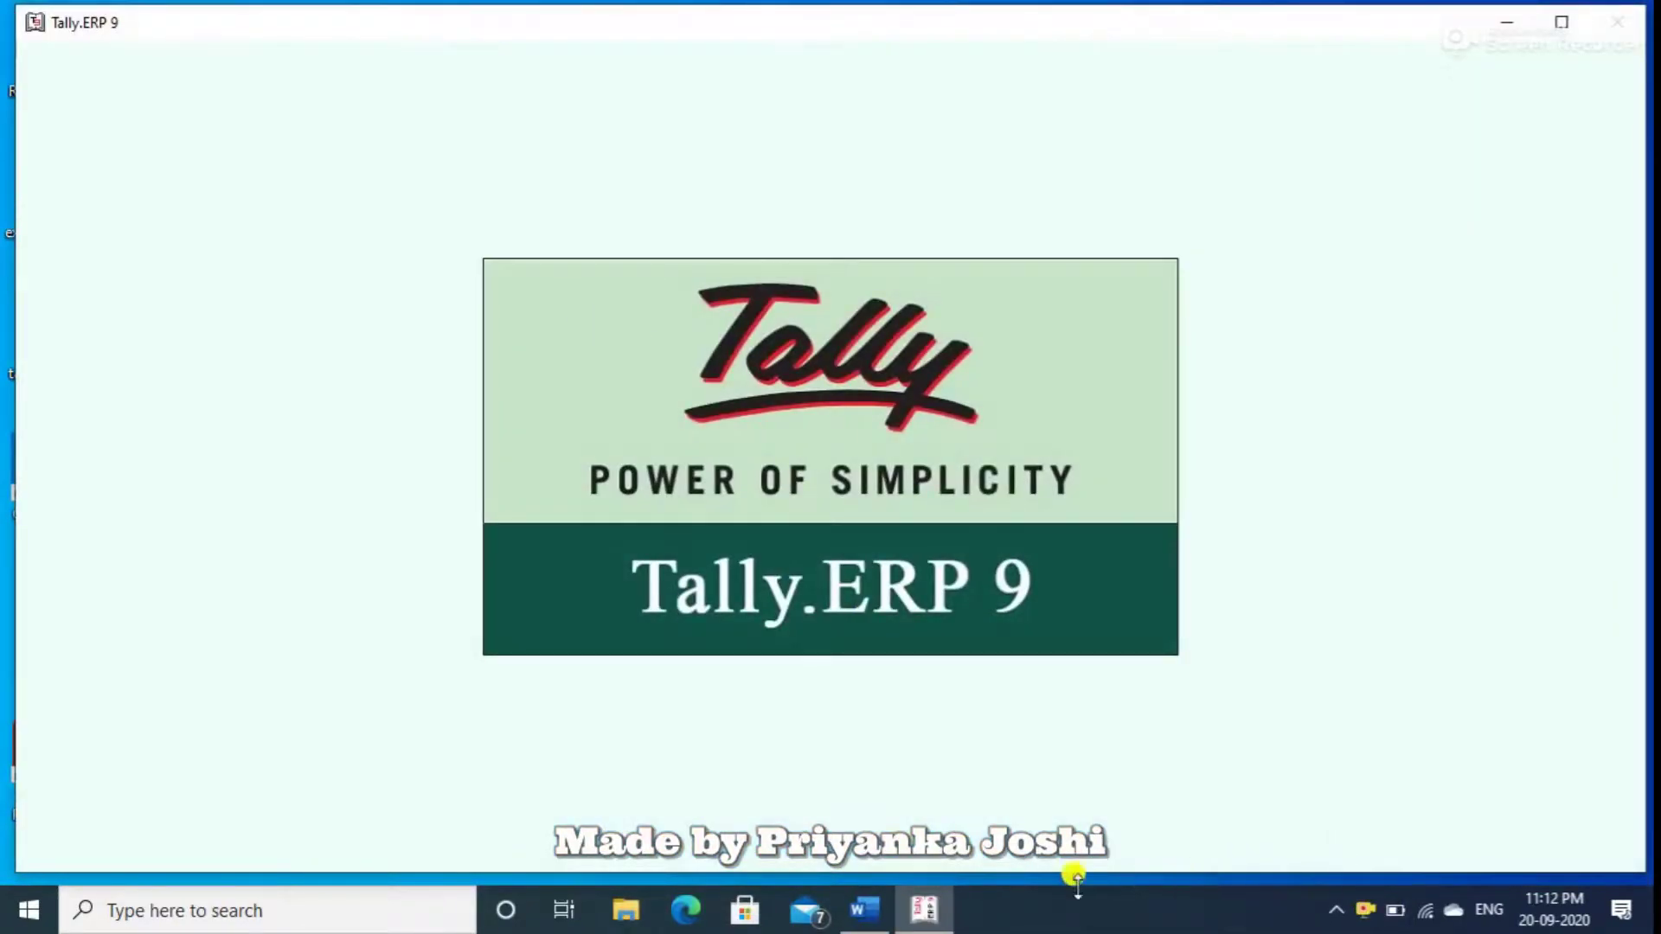
mouse_move(924, 920)
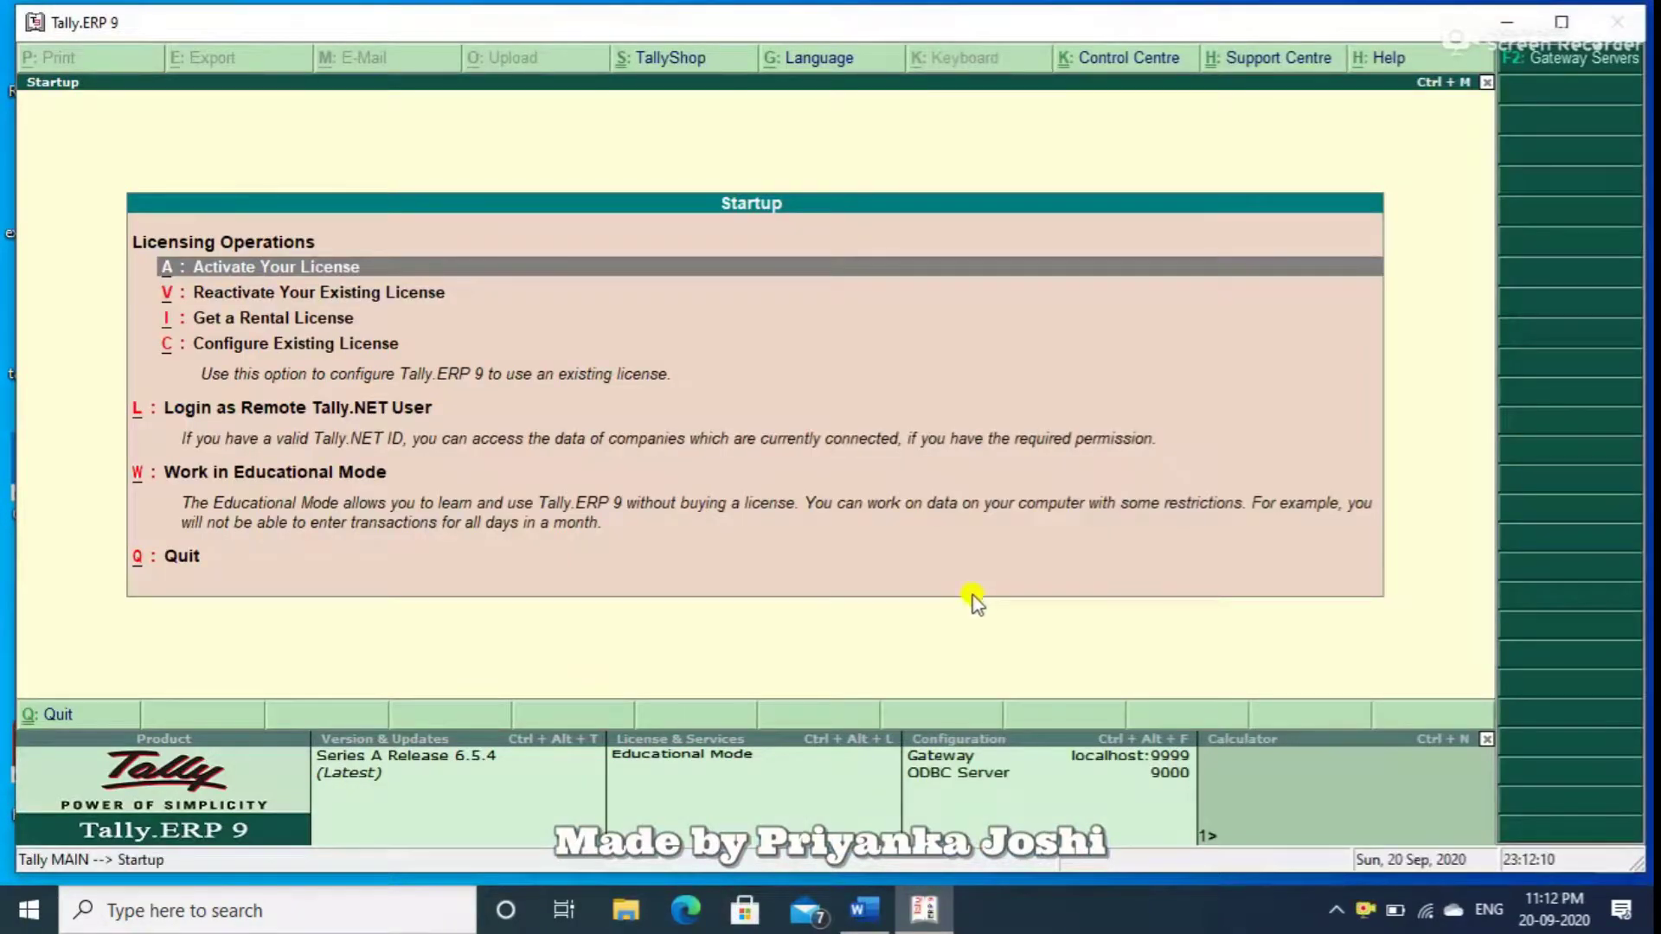
key("Escape")
key("n")
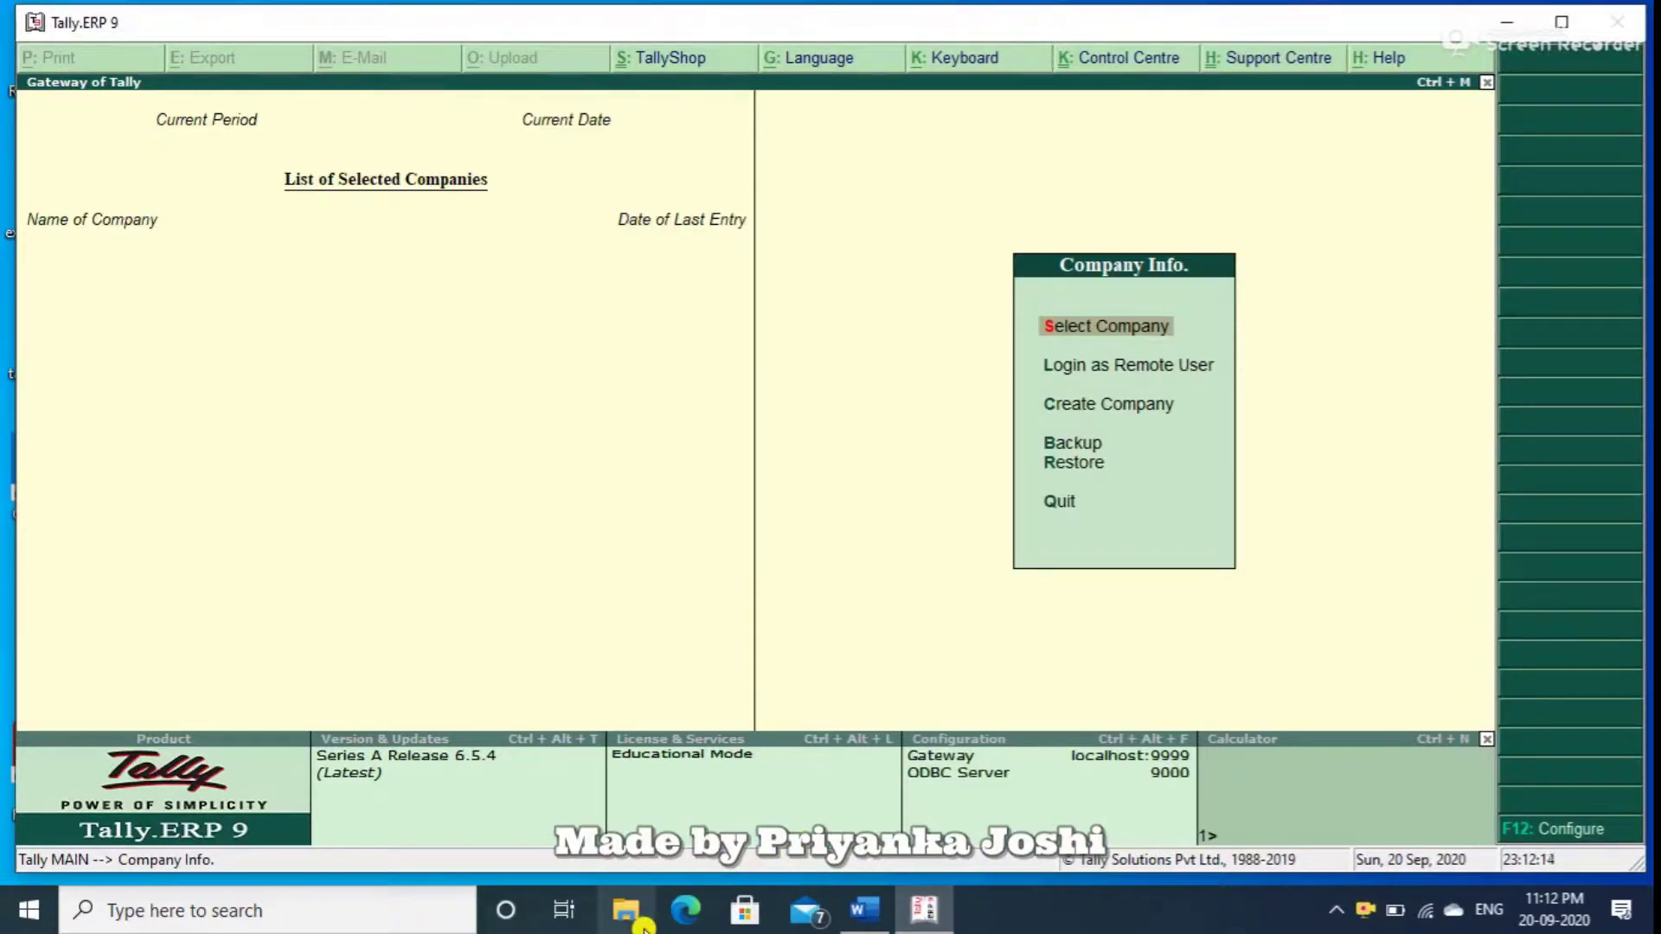
key("Return")
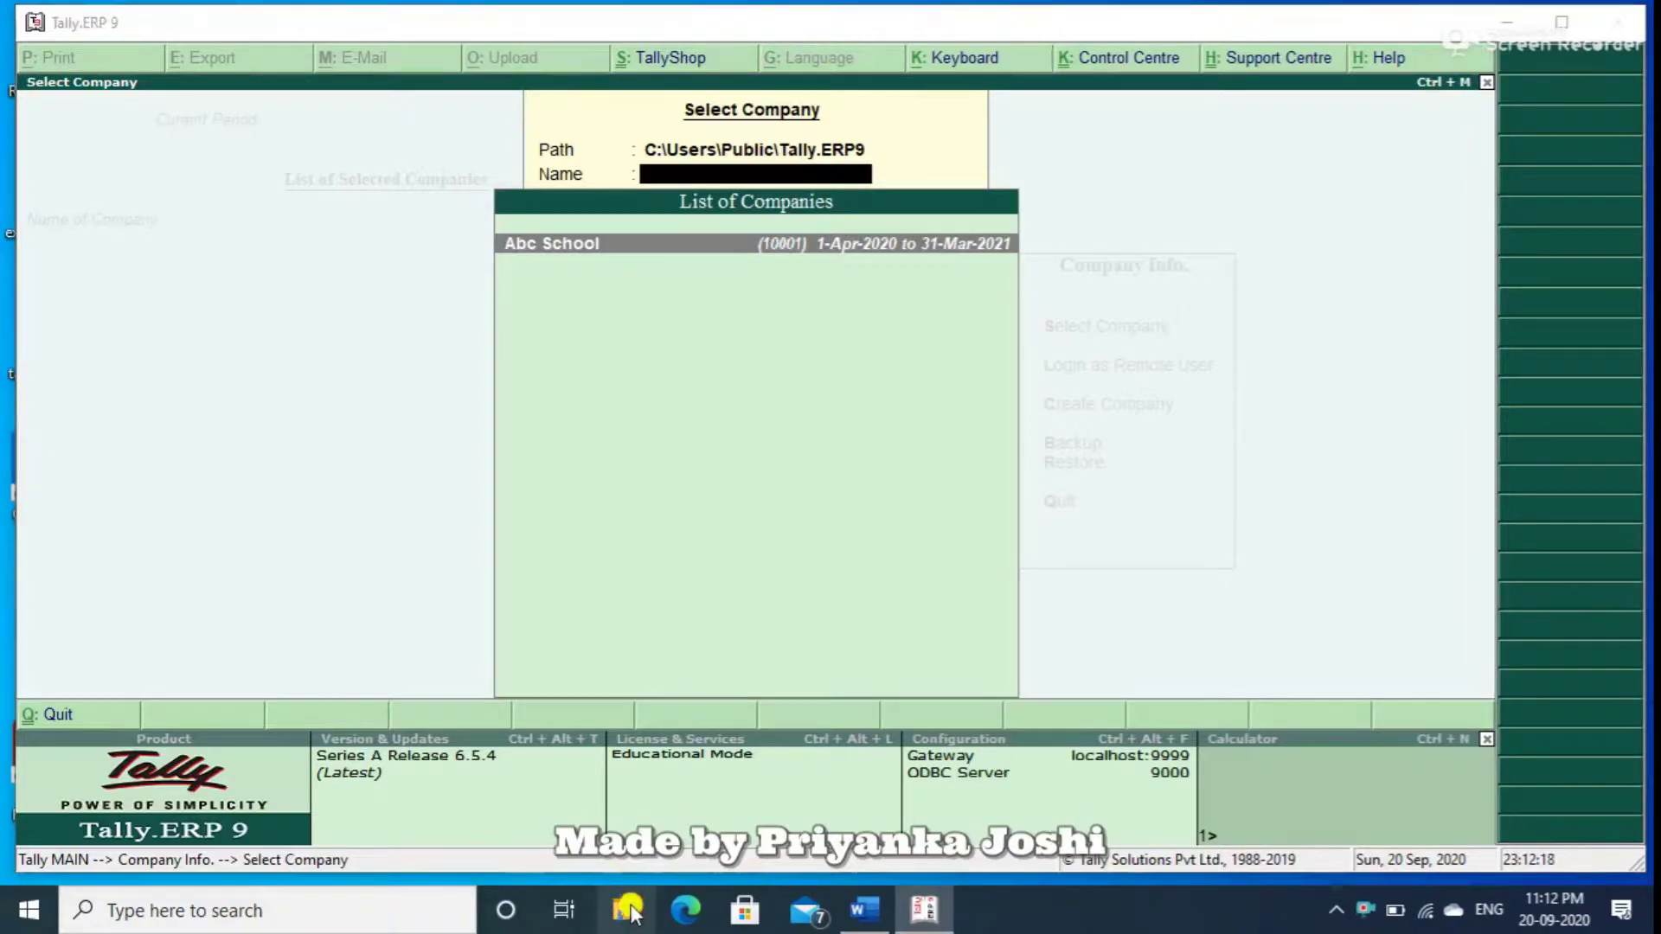
Check the path of the New Volume (E:) drive in File Explorer and return to Tally.ERP 9.
left_click(626, 908)
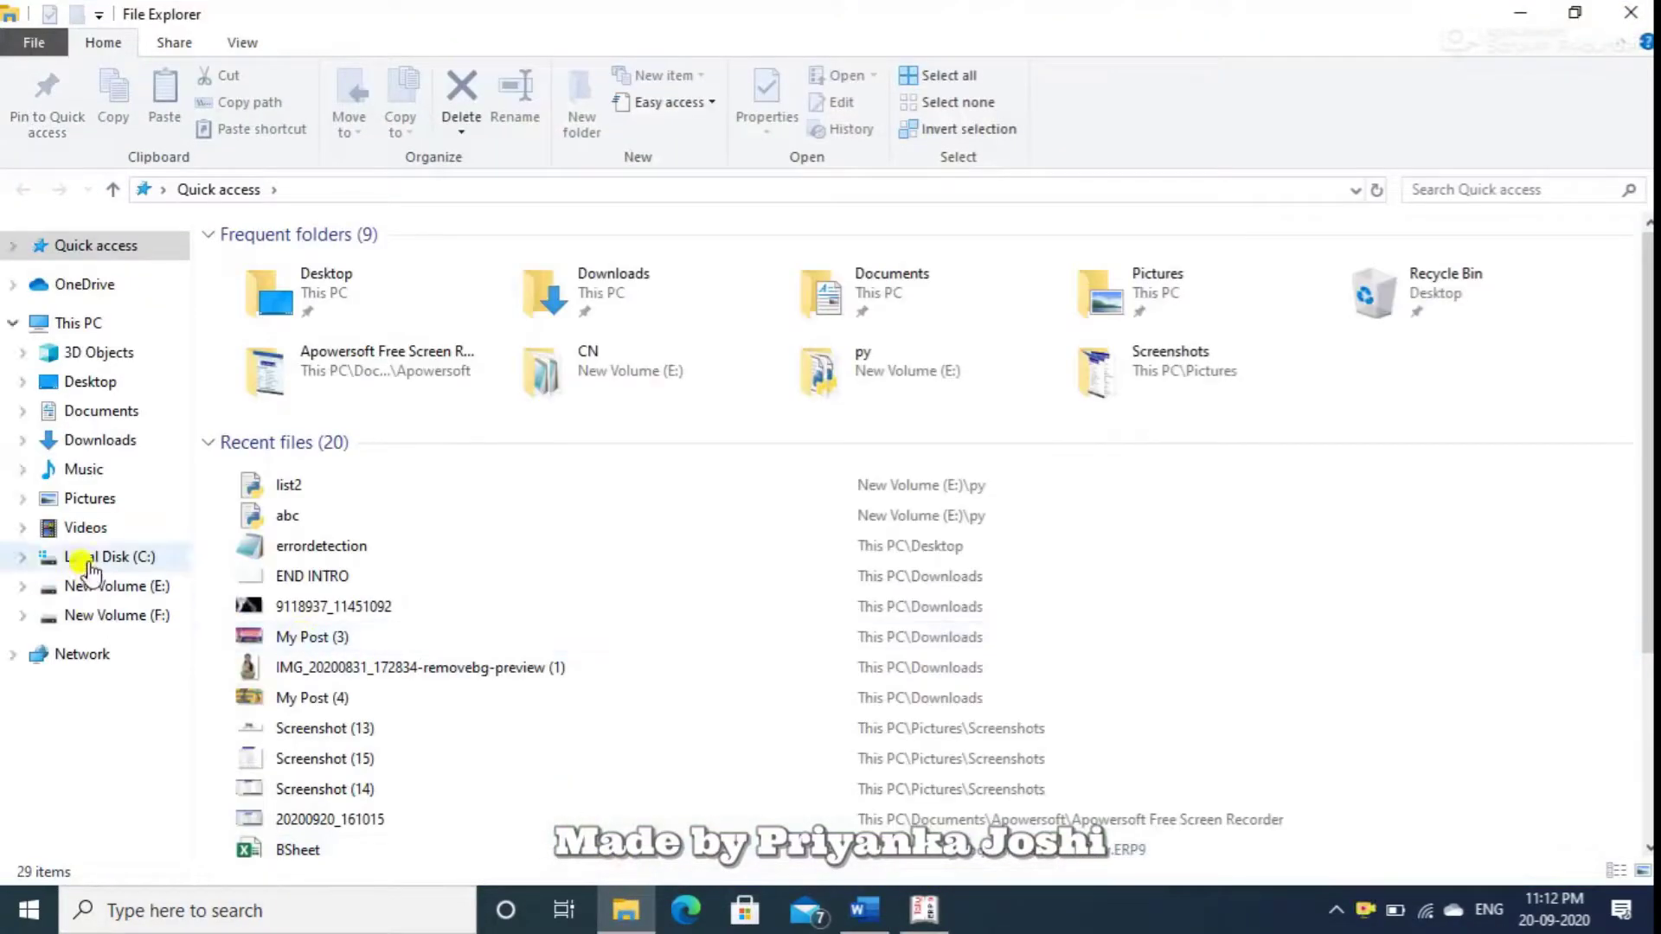
left_click(110, 589)
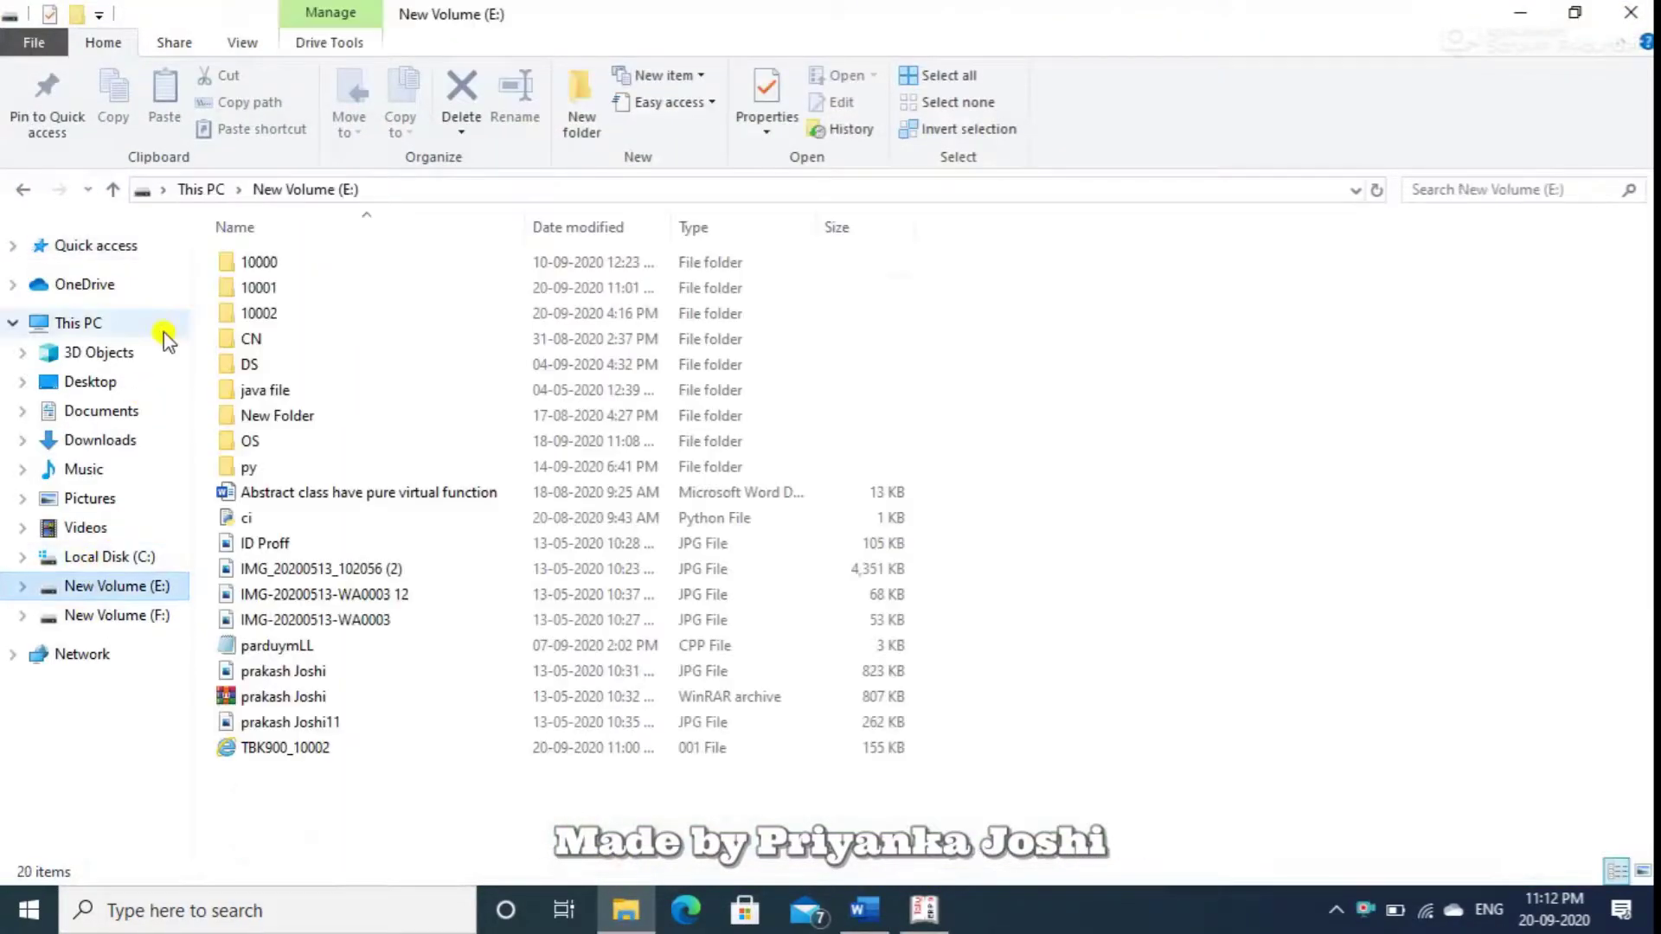
left_click(394, 190)
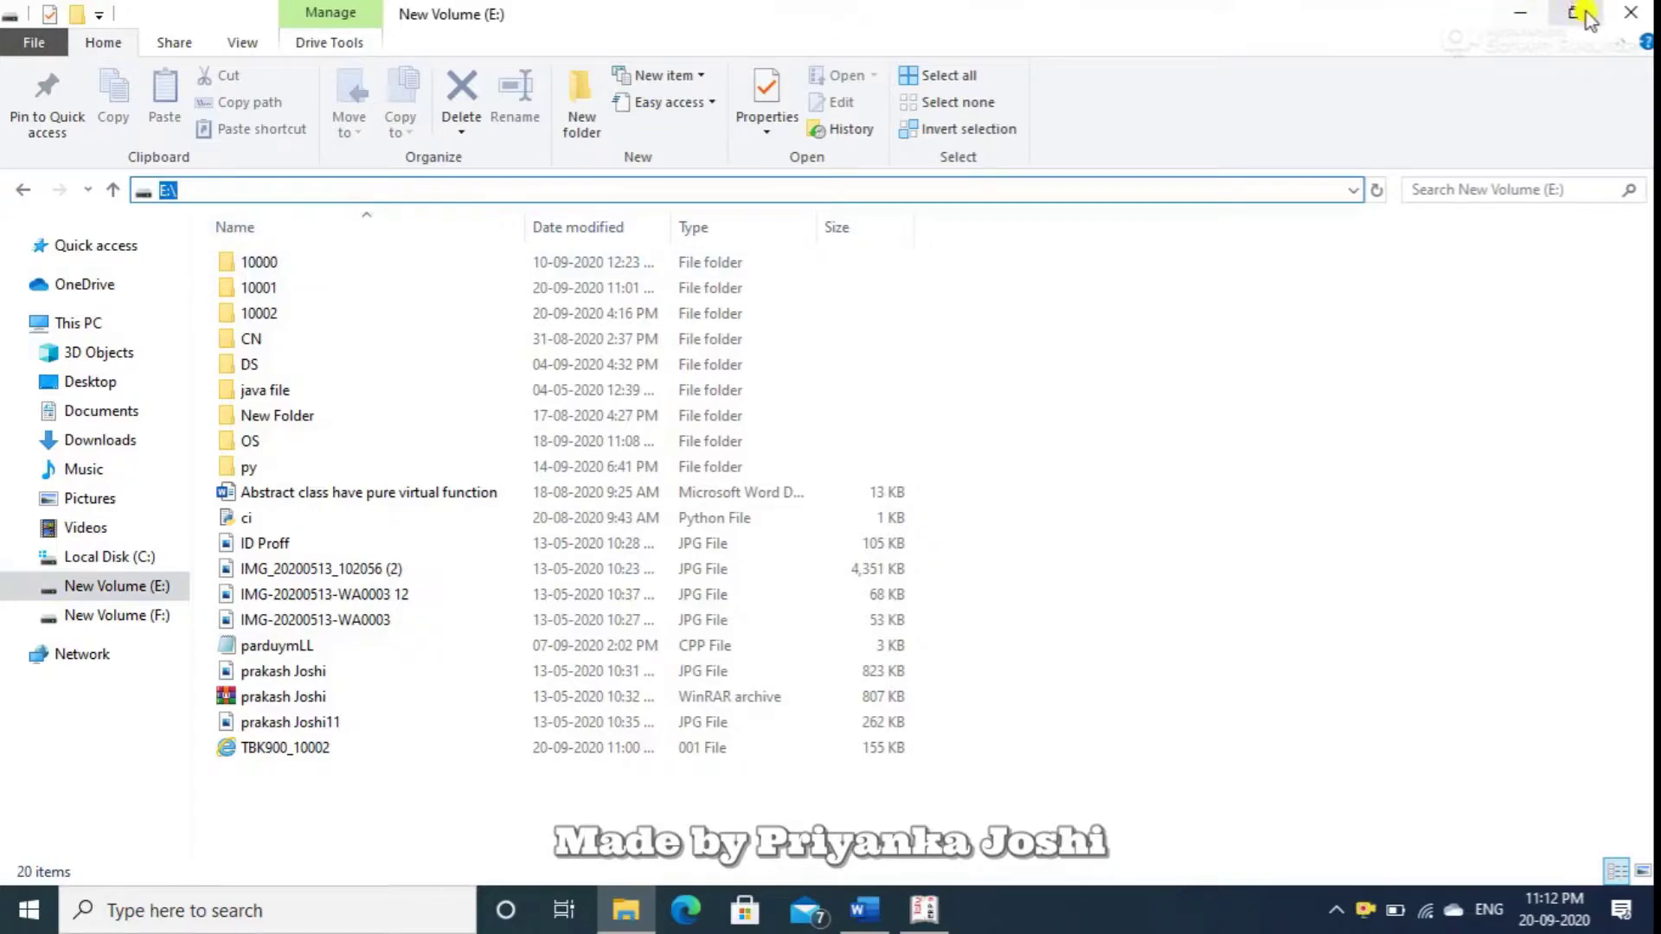
left_click(1632, 19)
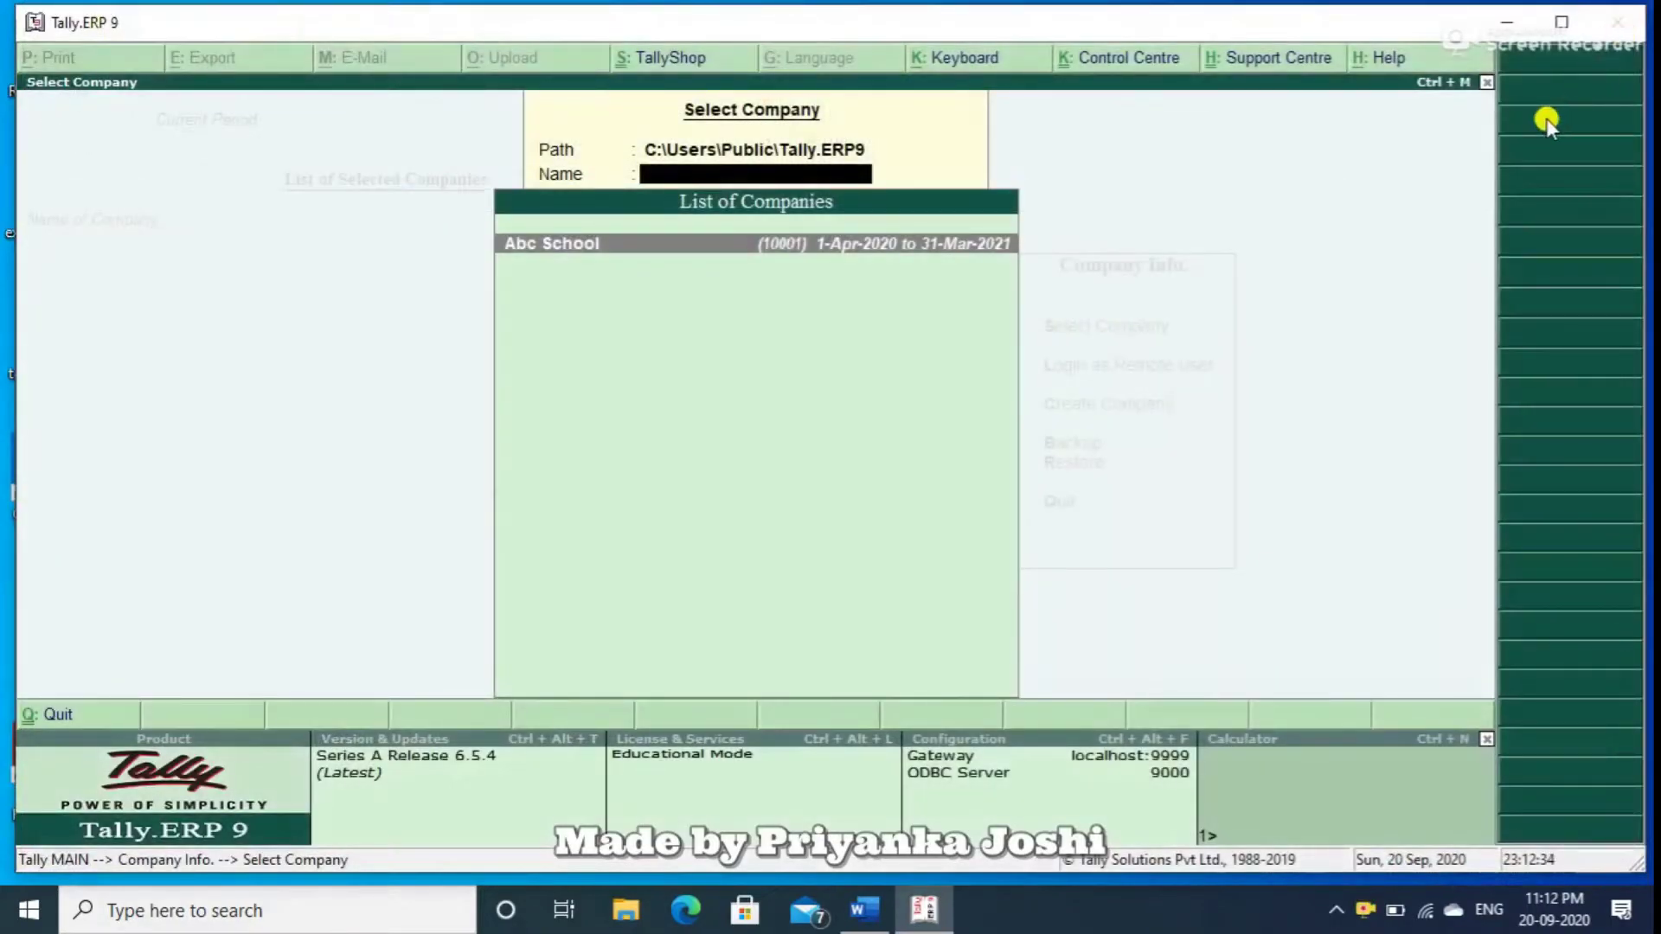
Set the company data path to E:\ and load the company numbered 10001.
key("BackSpace")
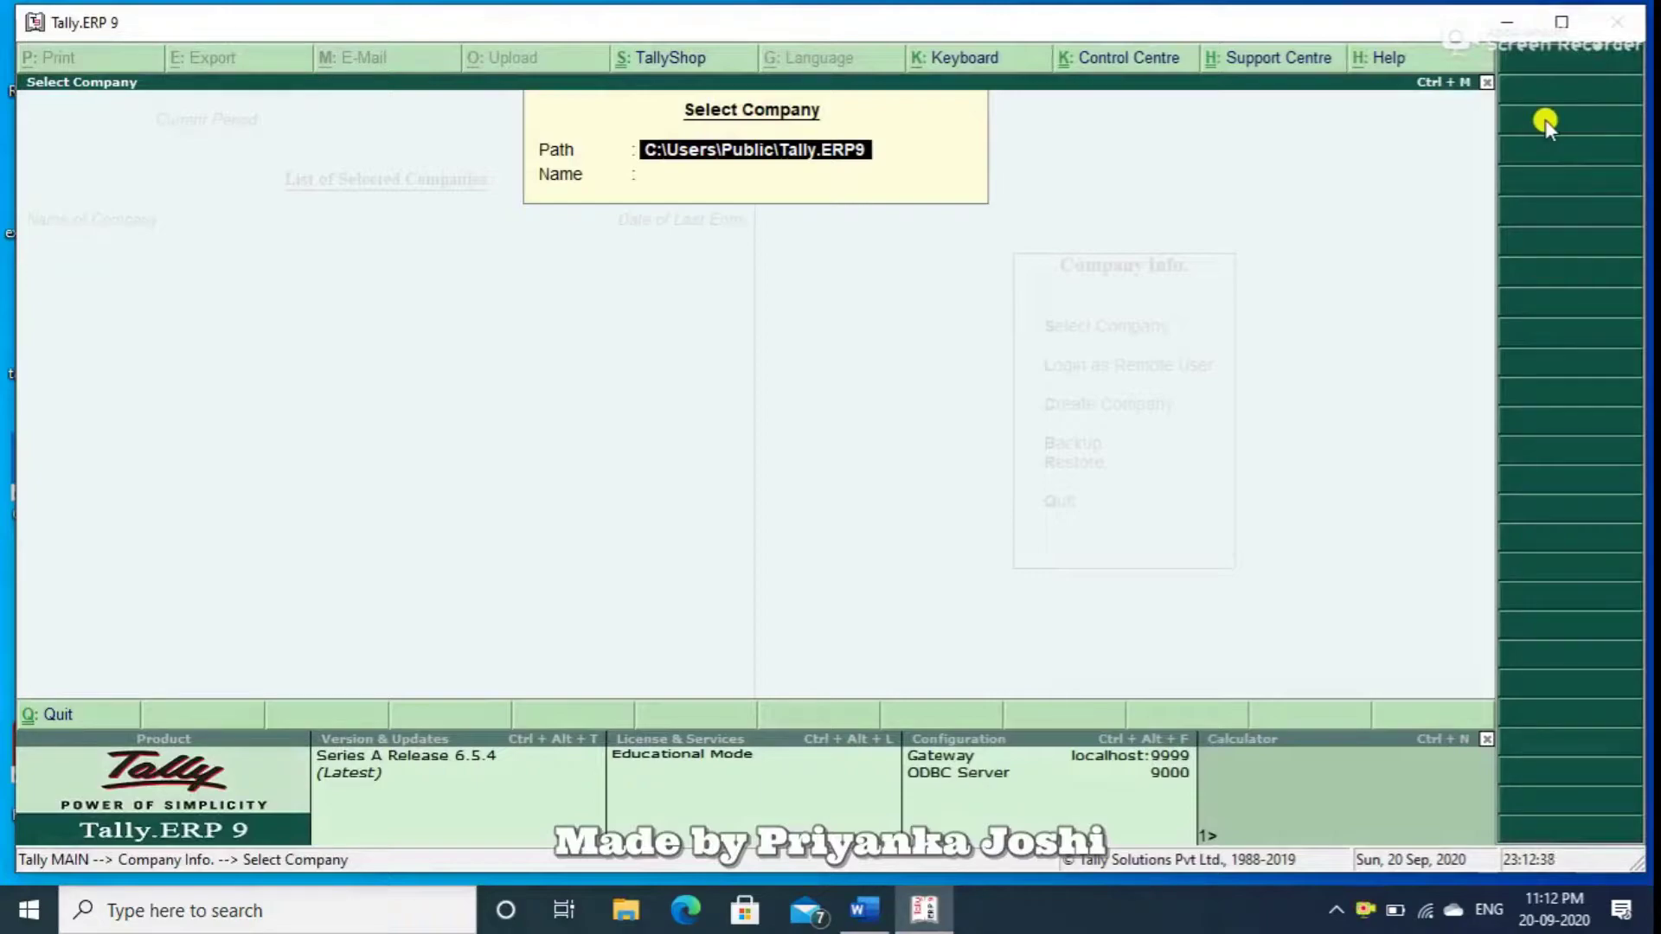
key("BackSpace")
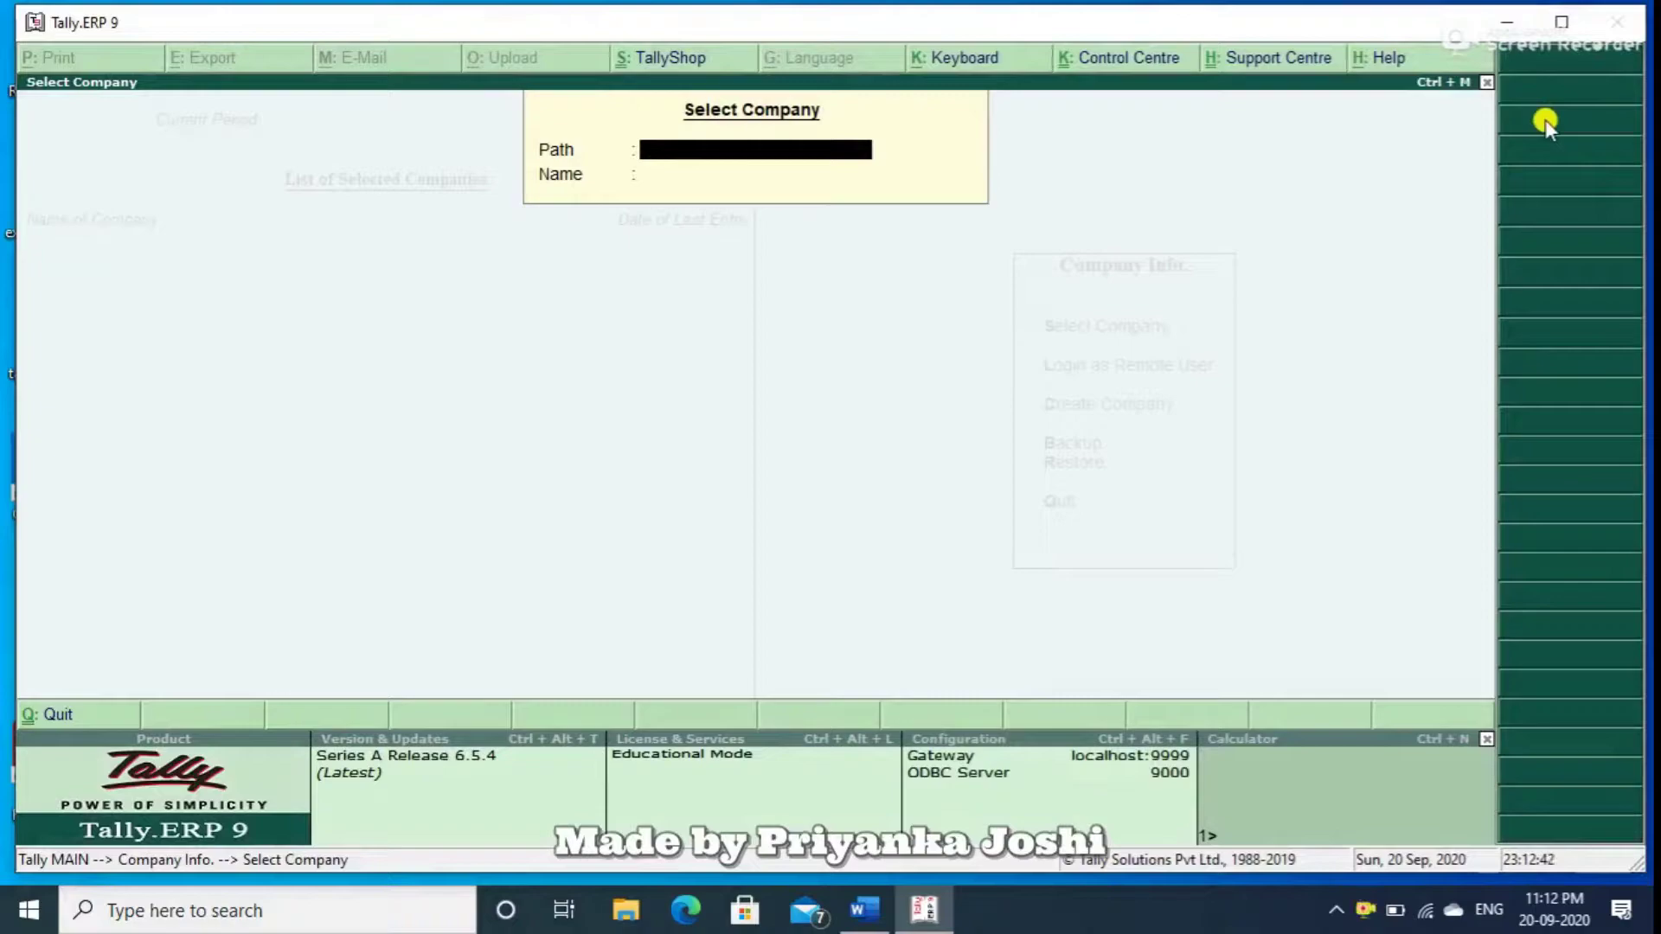
type("E:\\")
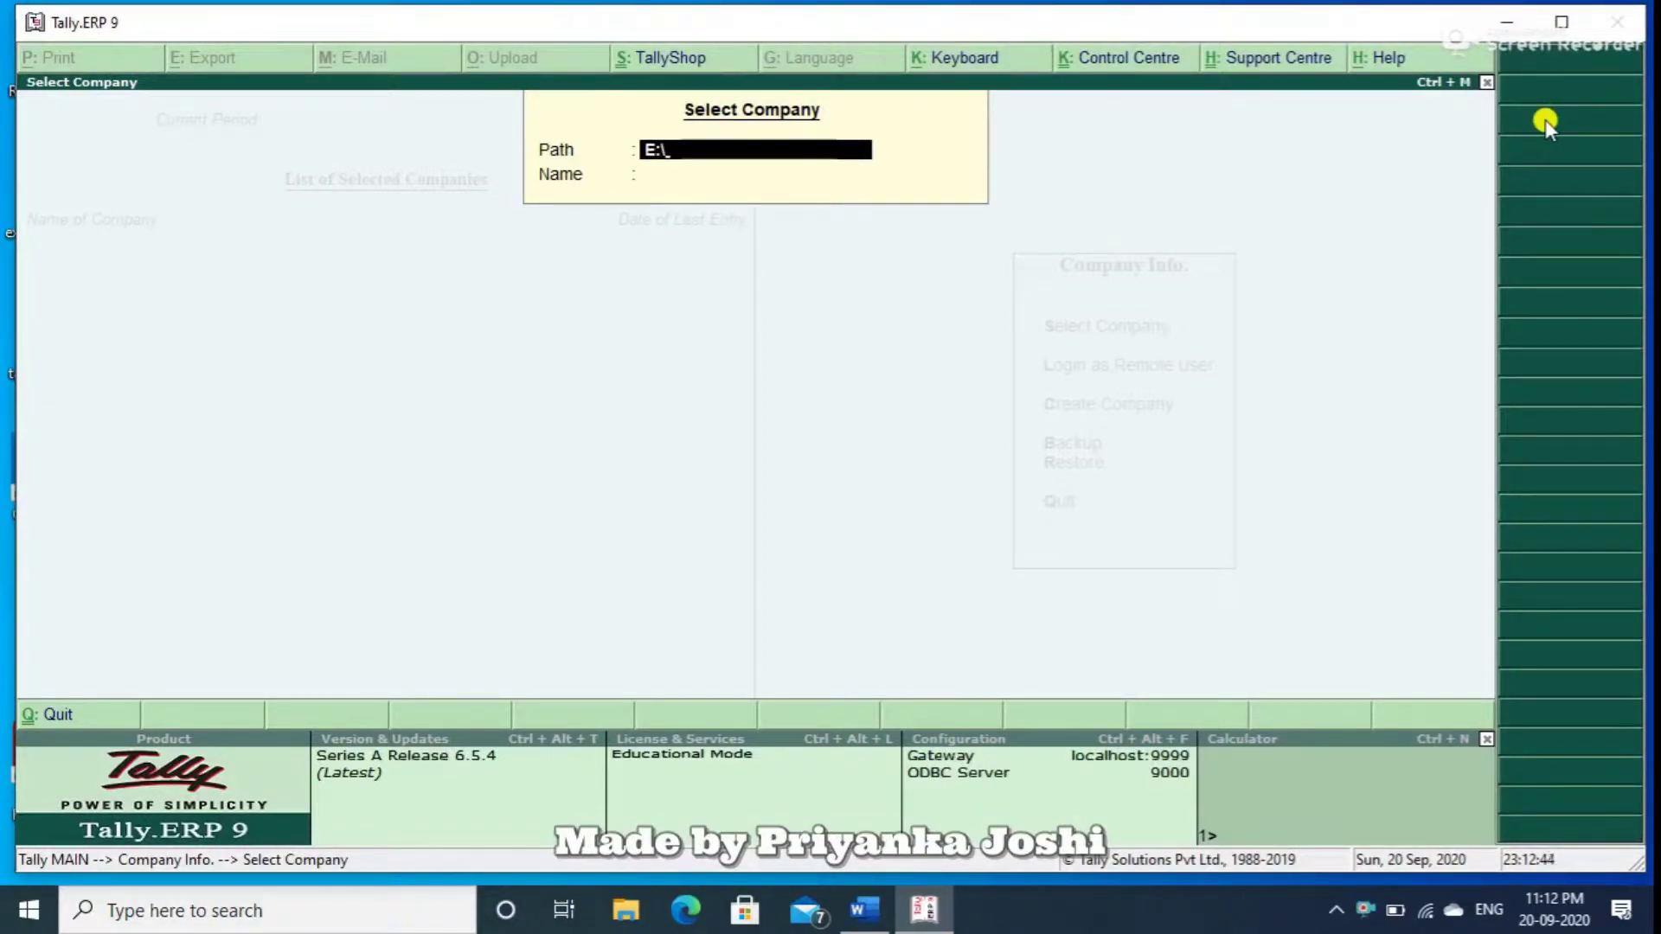
key("Return")
key("Down")
key("Down")
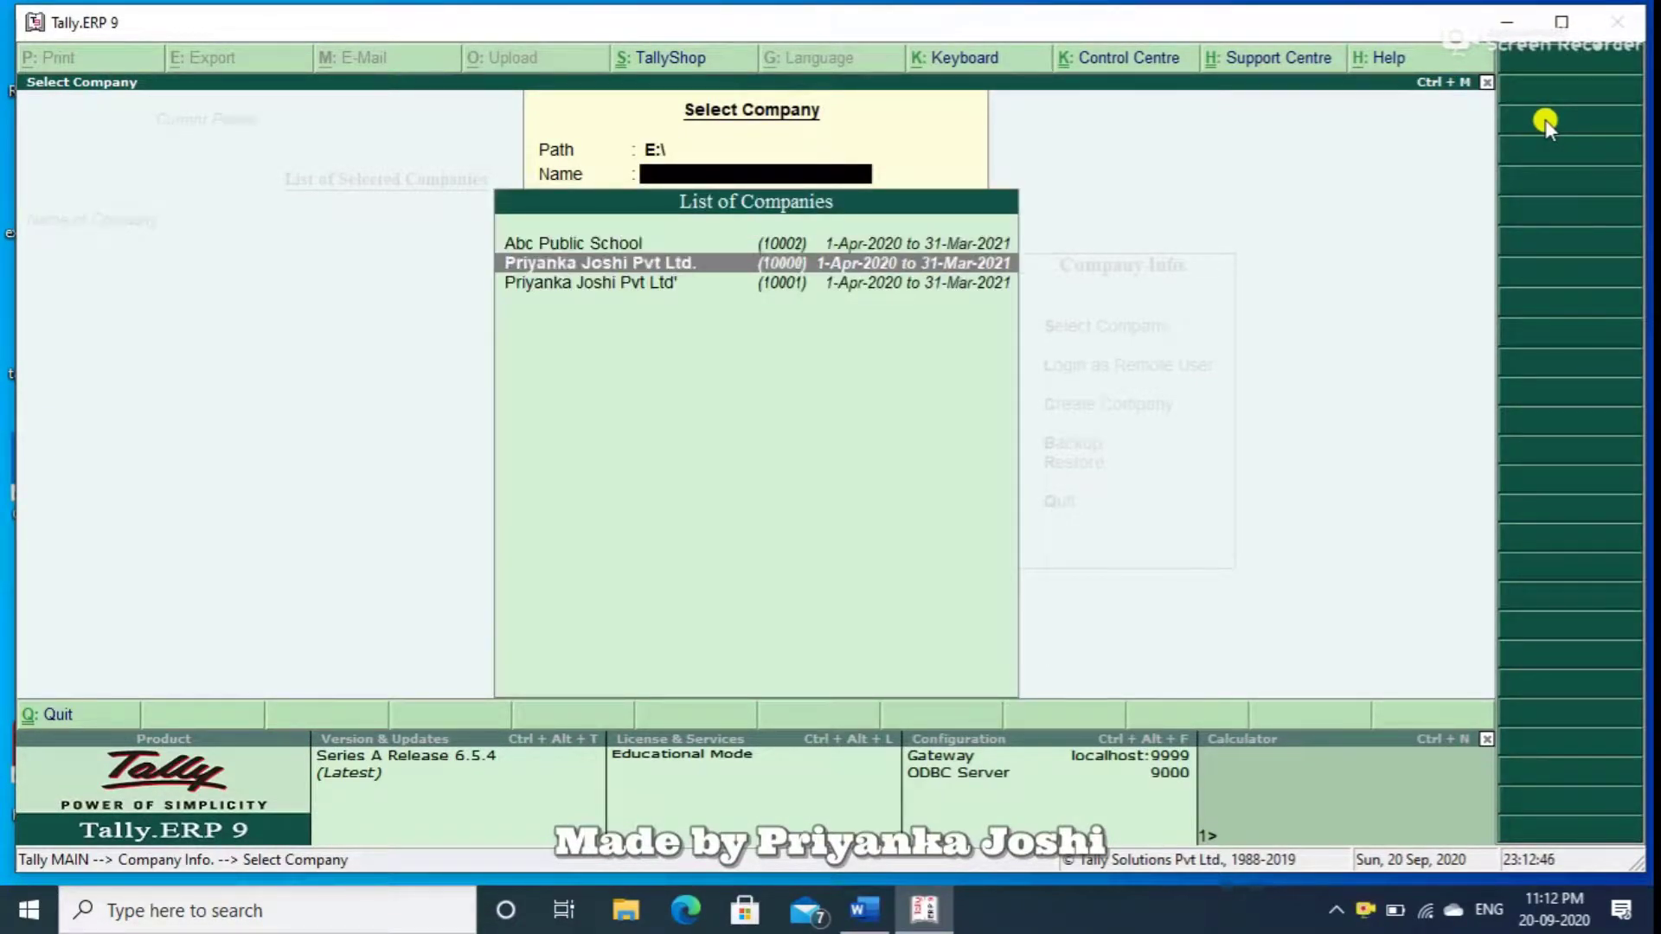
key("Return")
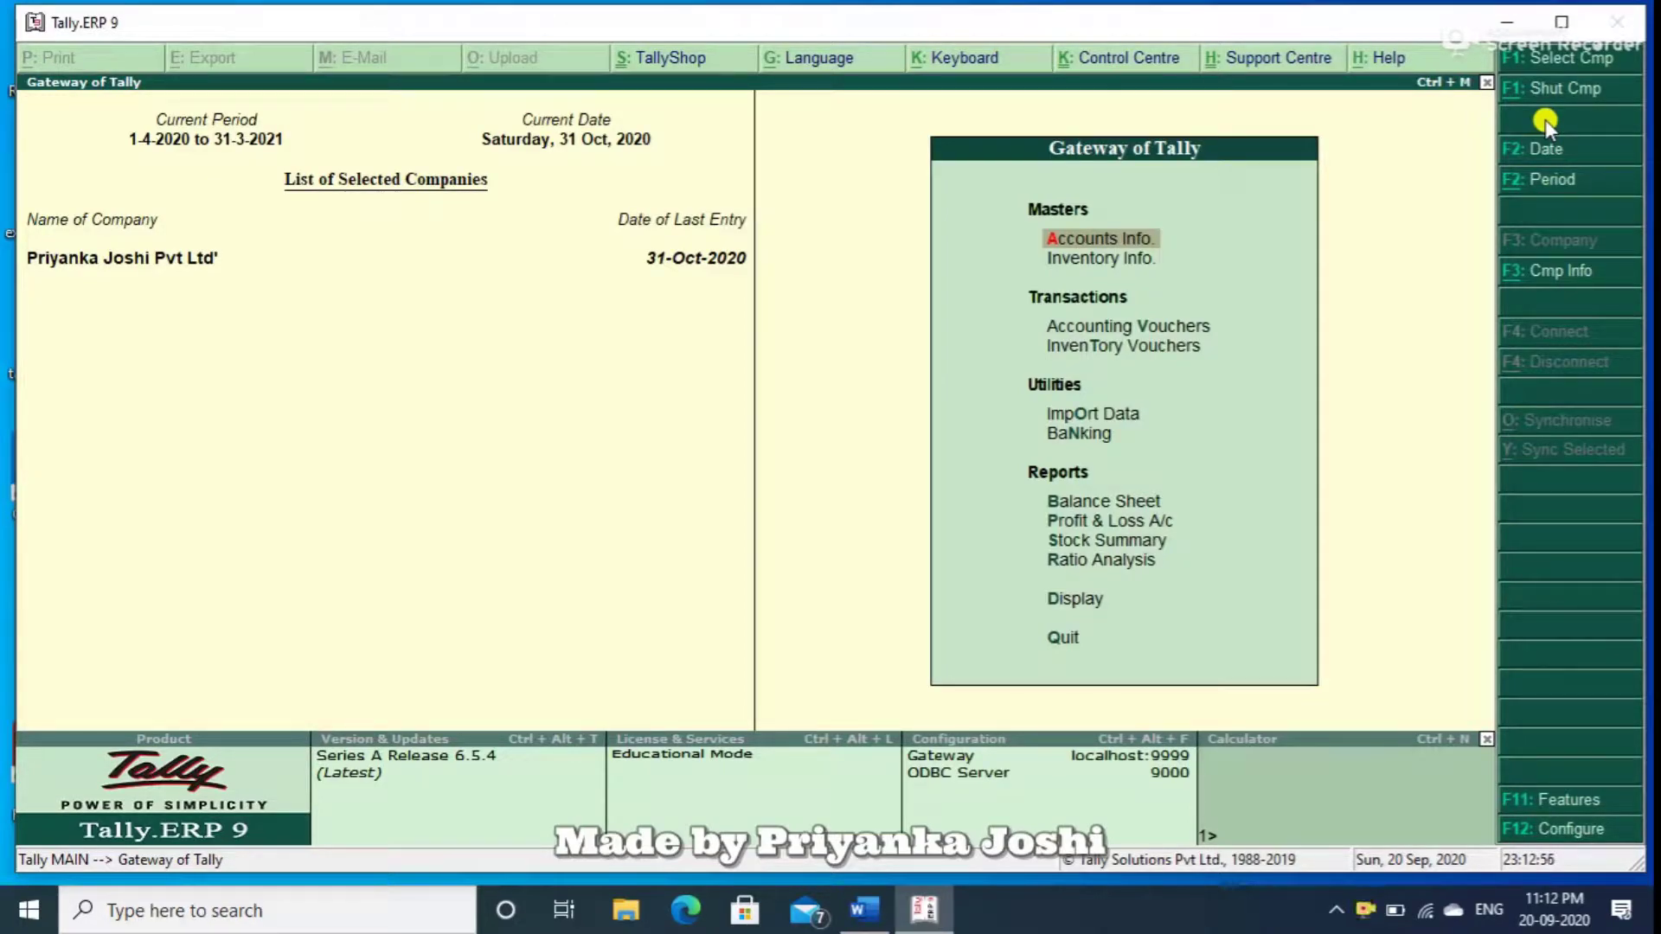
Open the Day Book from the Gateway of Tally's display reports.
key("Down")
key("Down")
key("Down")
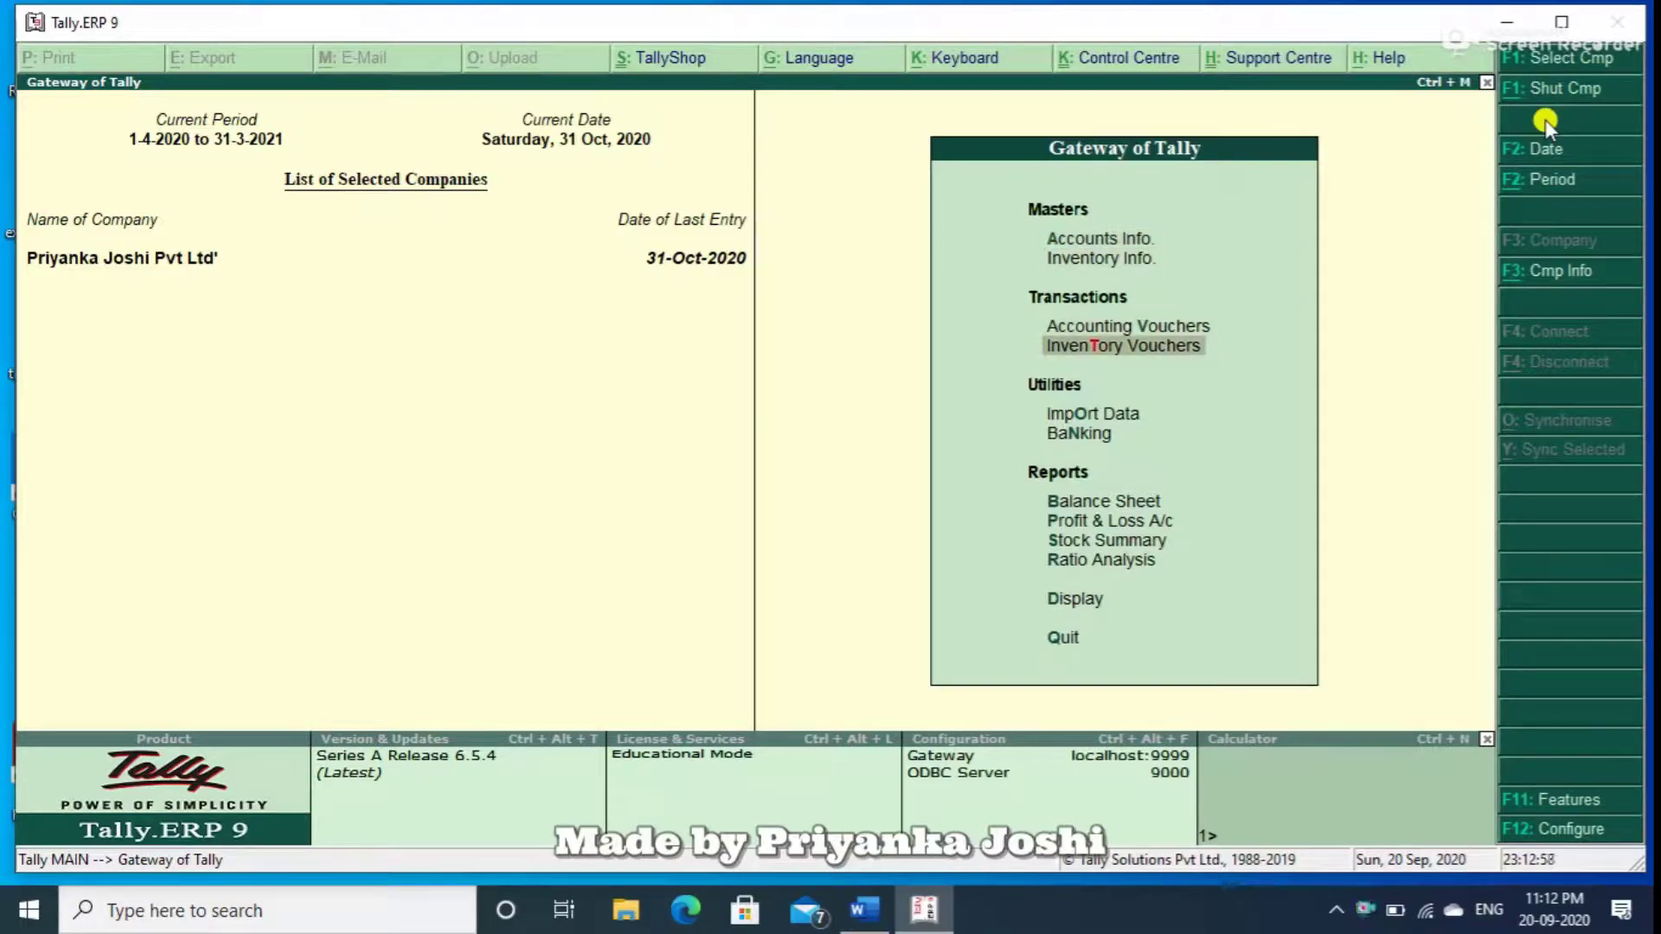
key("d")
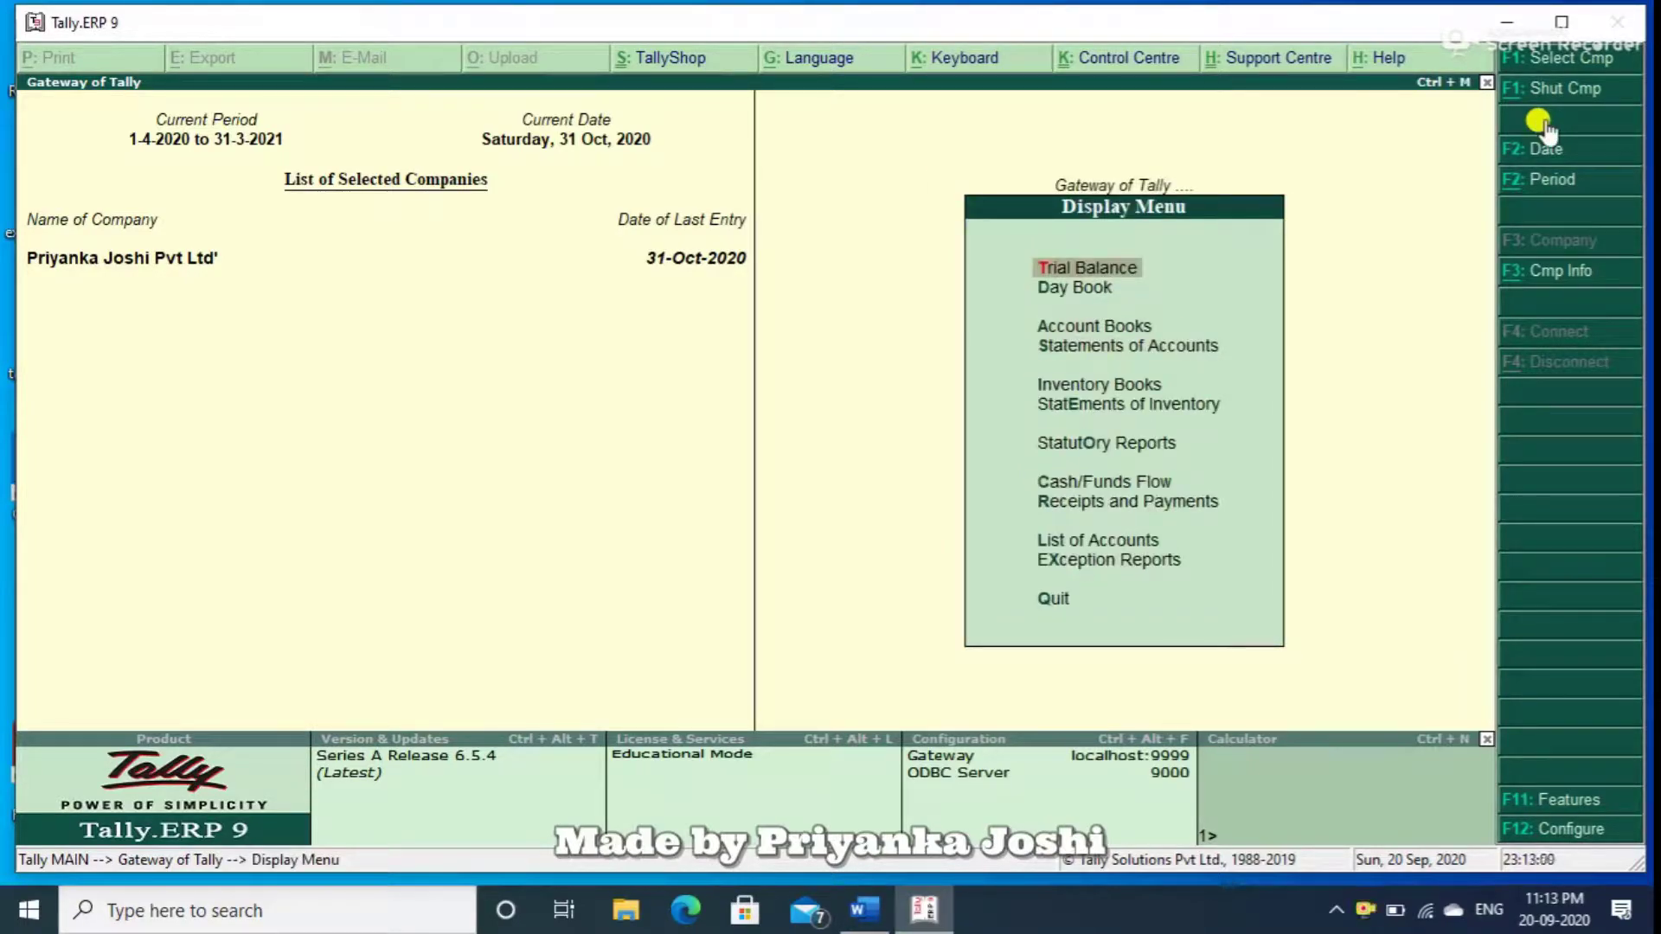
key("y")
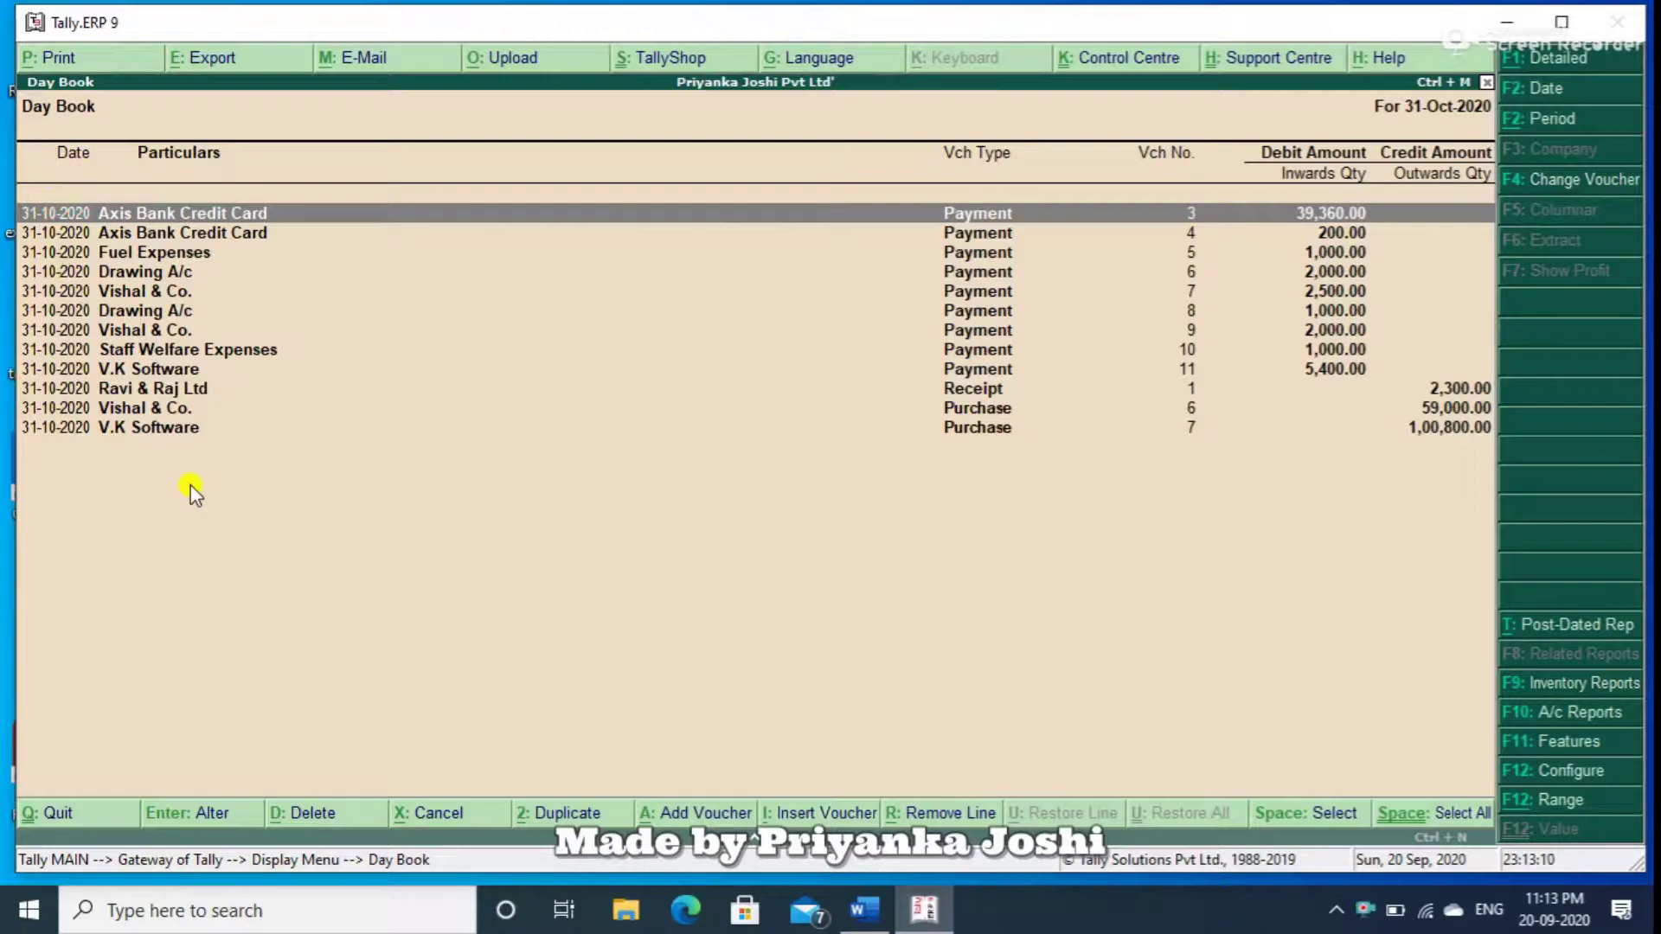
Change the Day Book period to run from 1-4-2020 to 31-3-2021.
key("alt+F2")
type("1.4")
key("Return")
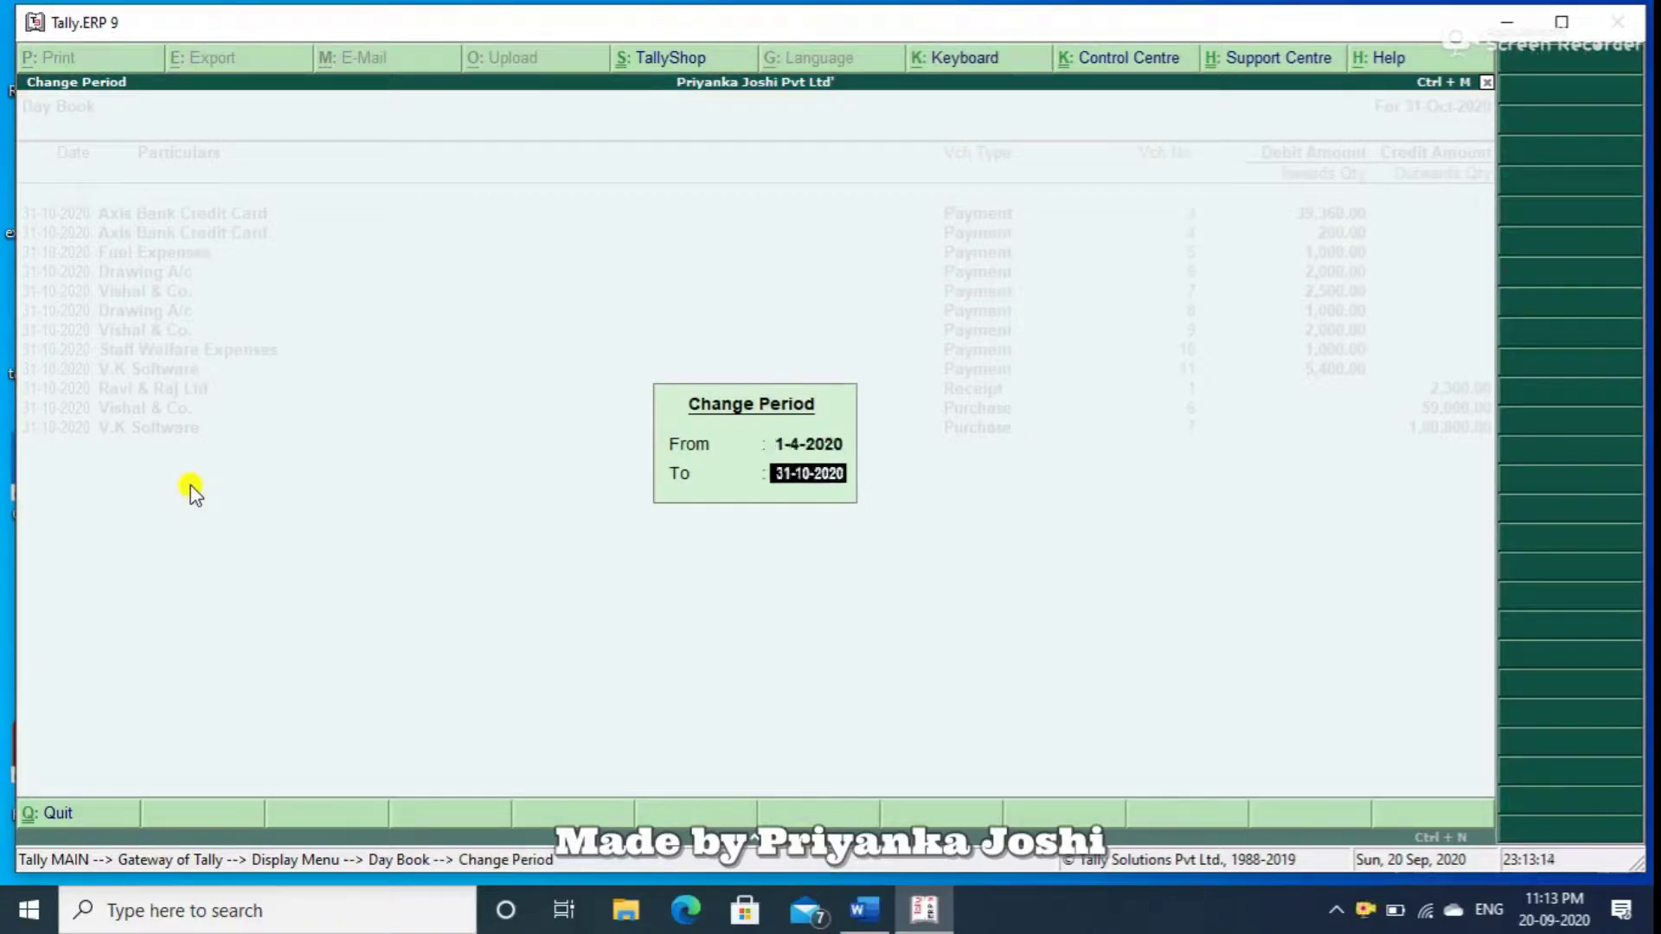
type("31.3")
key("Return")
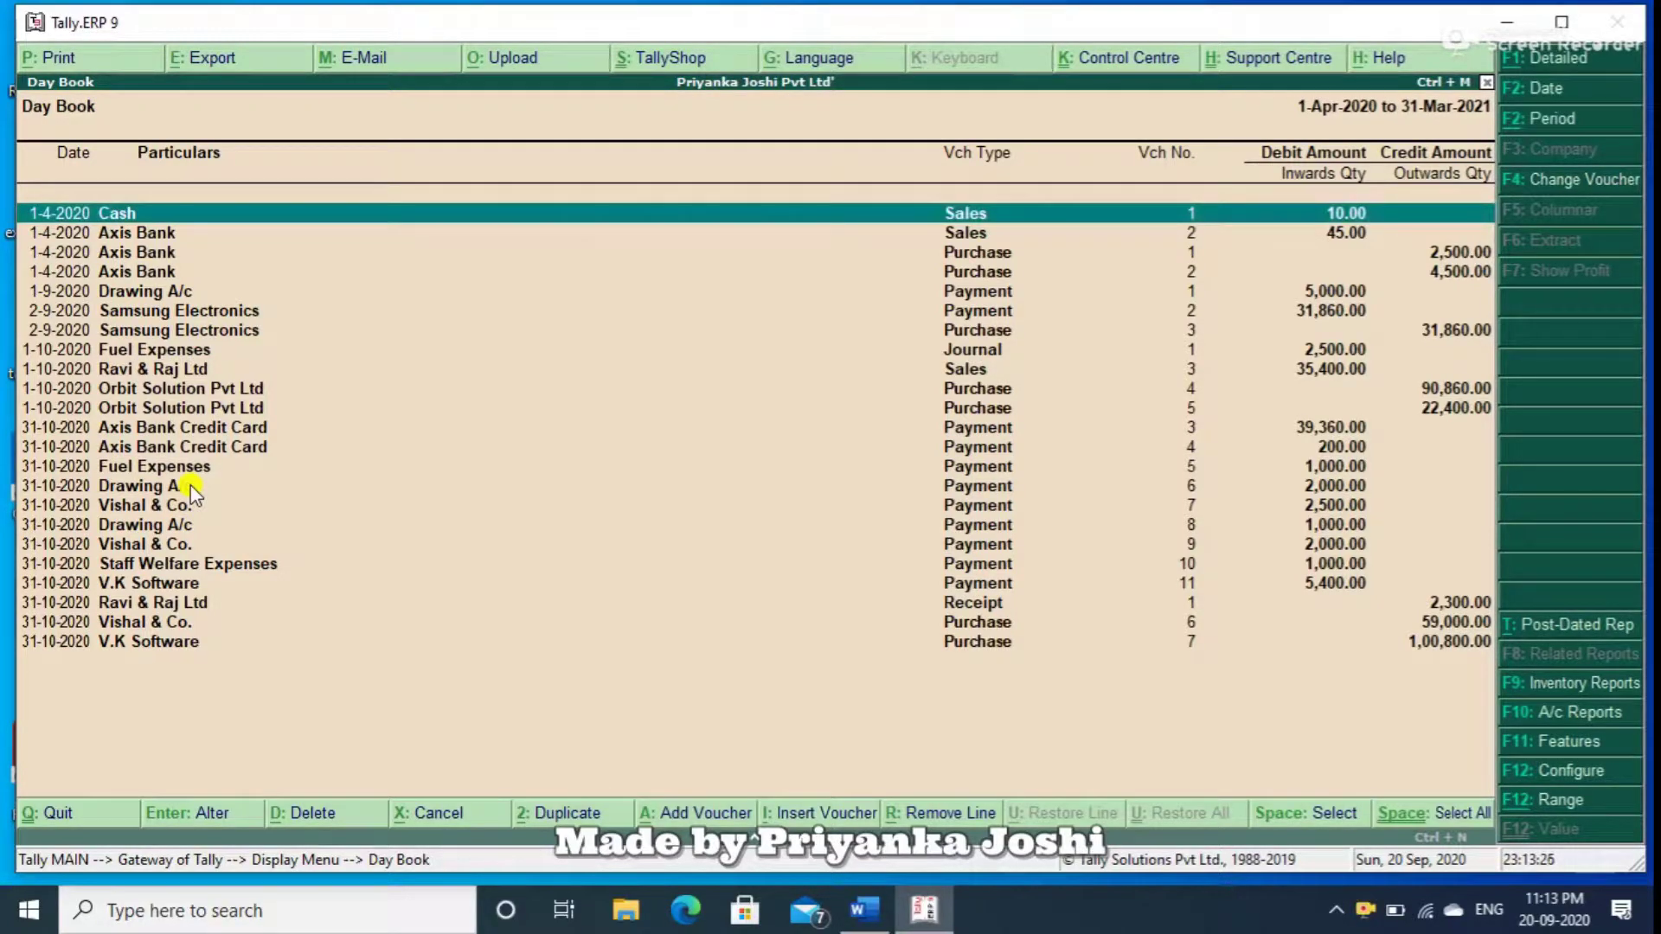
Select the Cash sales voucher 1 and the Axis Bank purchase voucher 2 dated 1-4-2020 in the Day Book.
key("space")
key("Down")
key("Down")
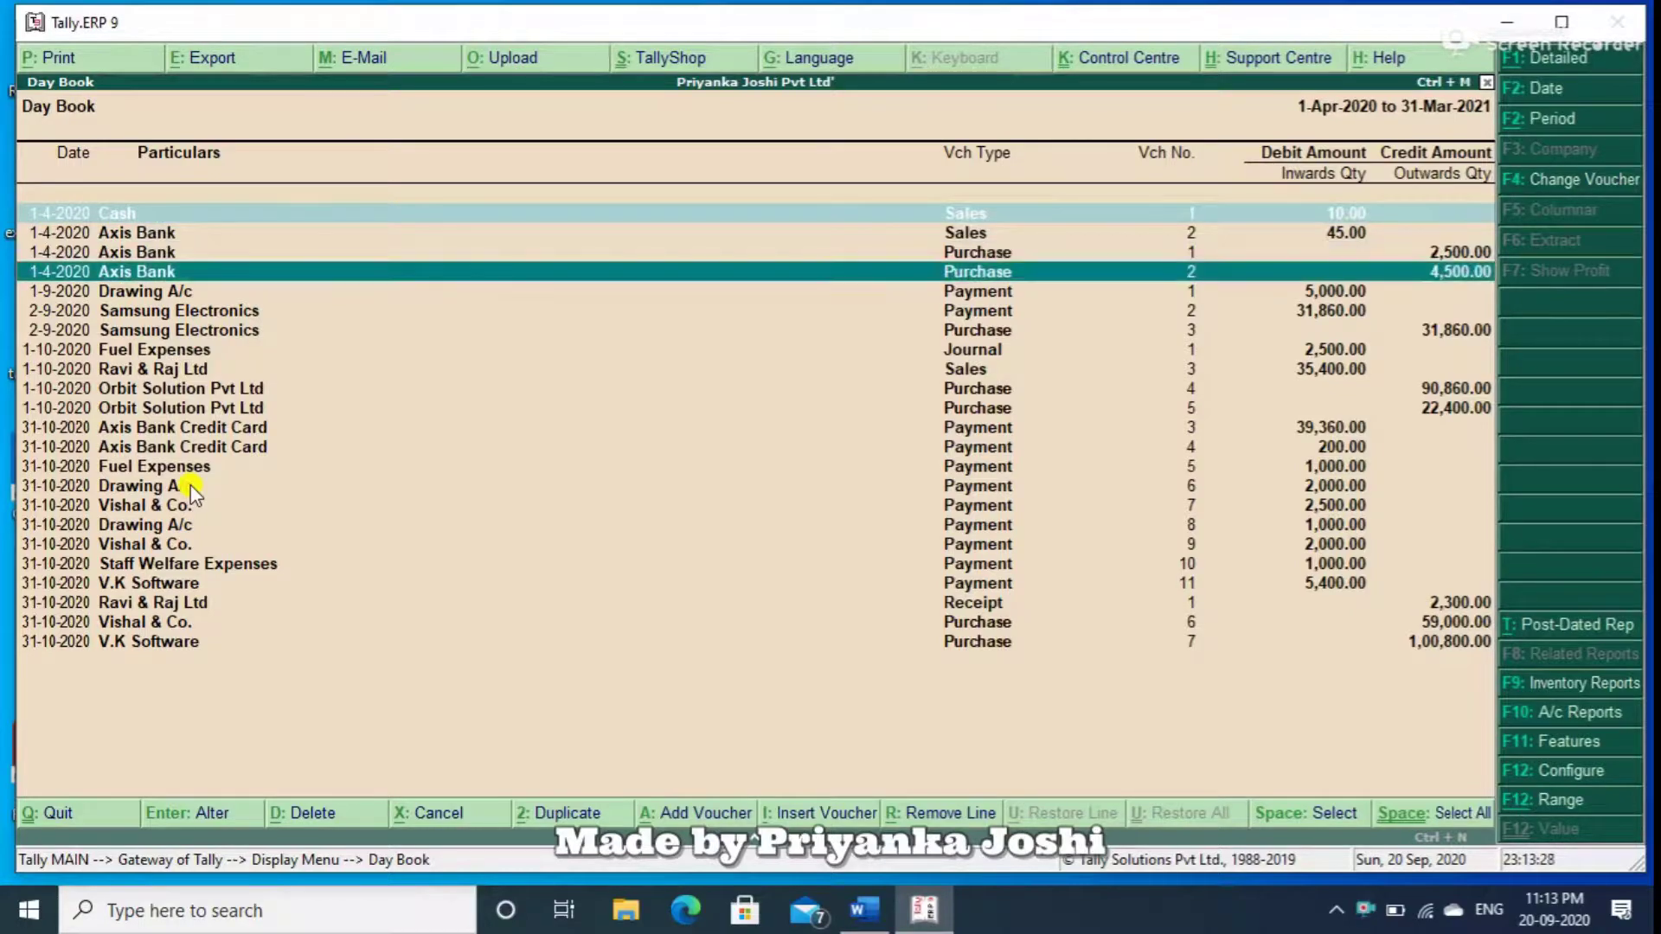
key("space")
key("Down")
key("Down")
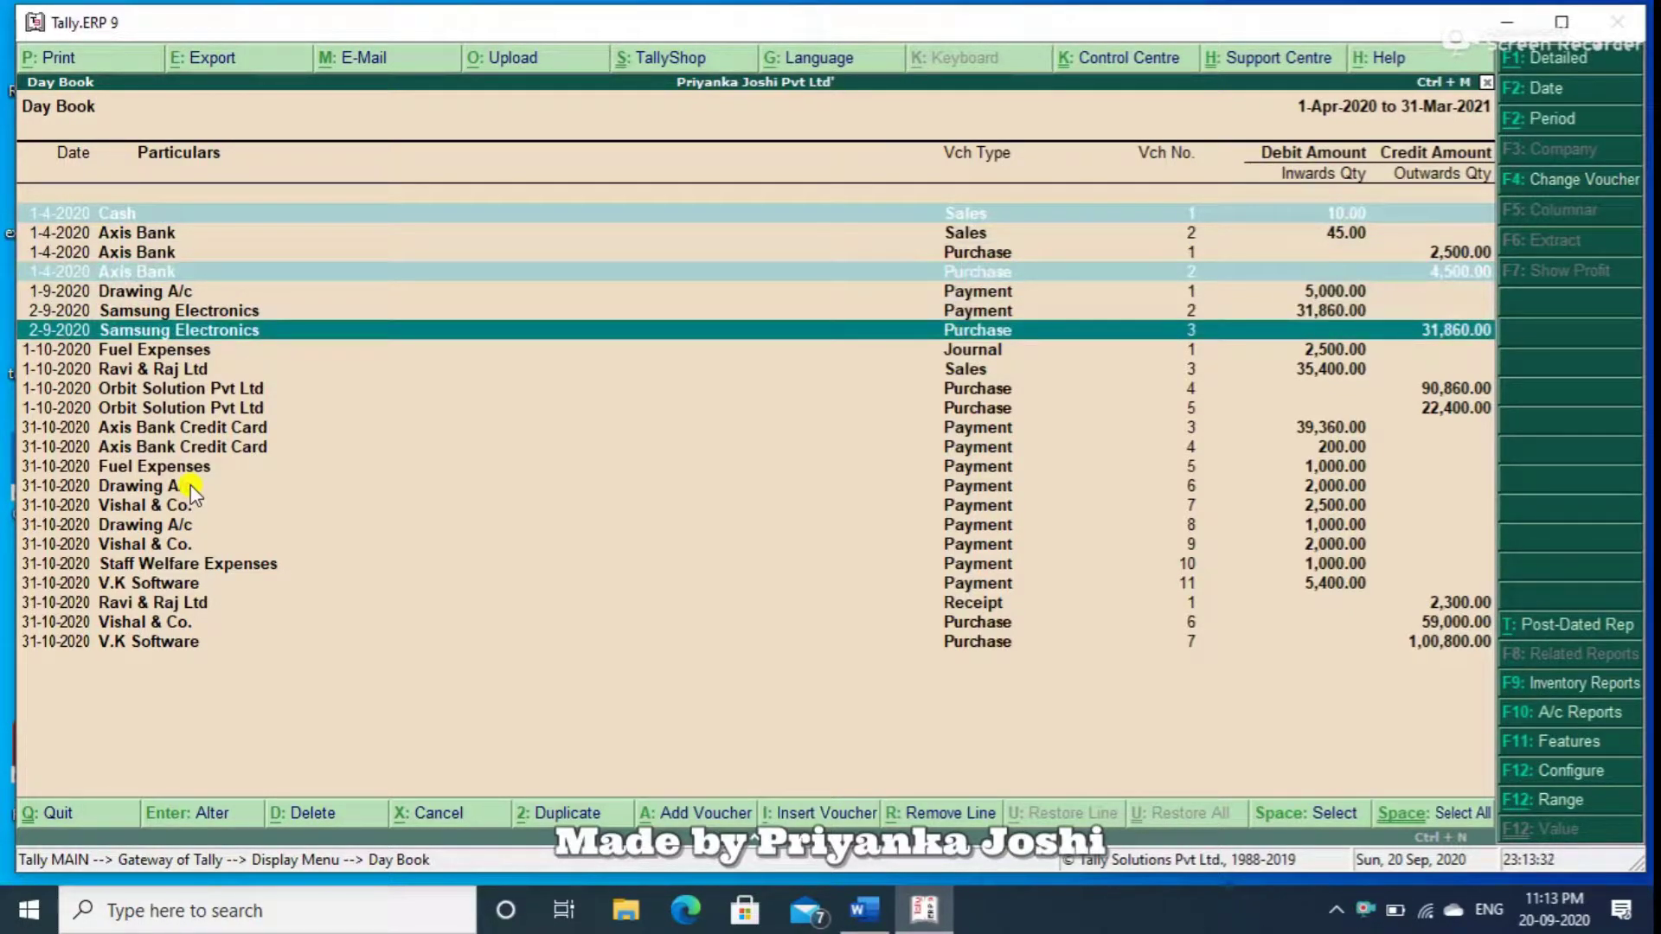
Deselect the Axis Bank purchase voucher 2, keeping the Cash sales voucher selected.
key("Up")
key("Up")
key("Up")
key("space")
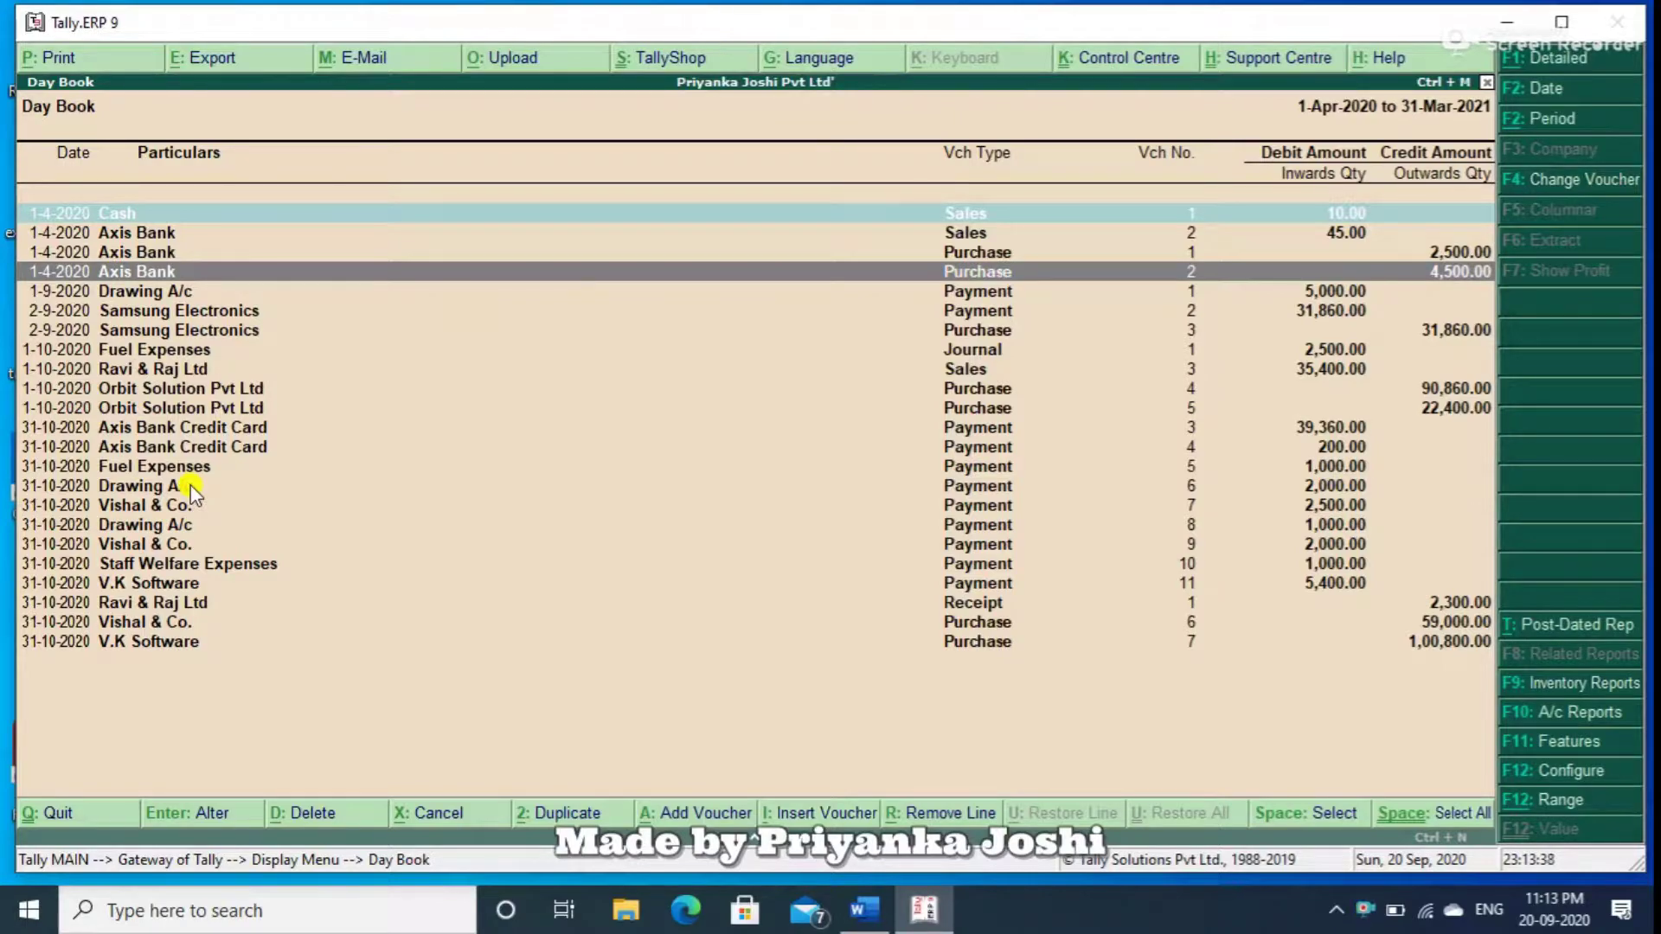
Select all the Day Book entries at once and deselect them all again.
key("ctrl+space")
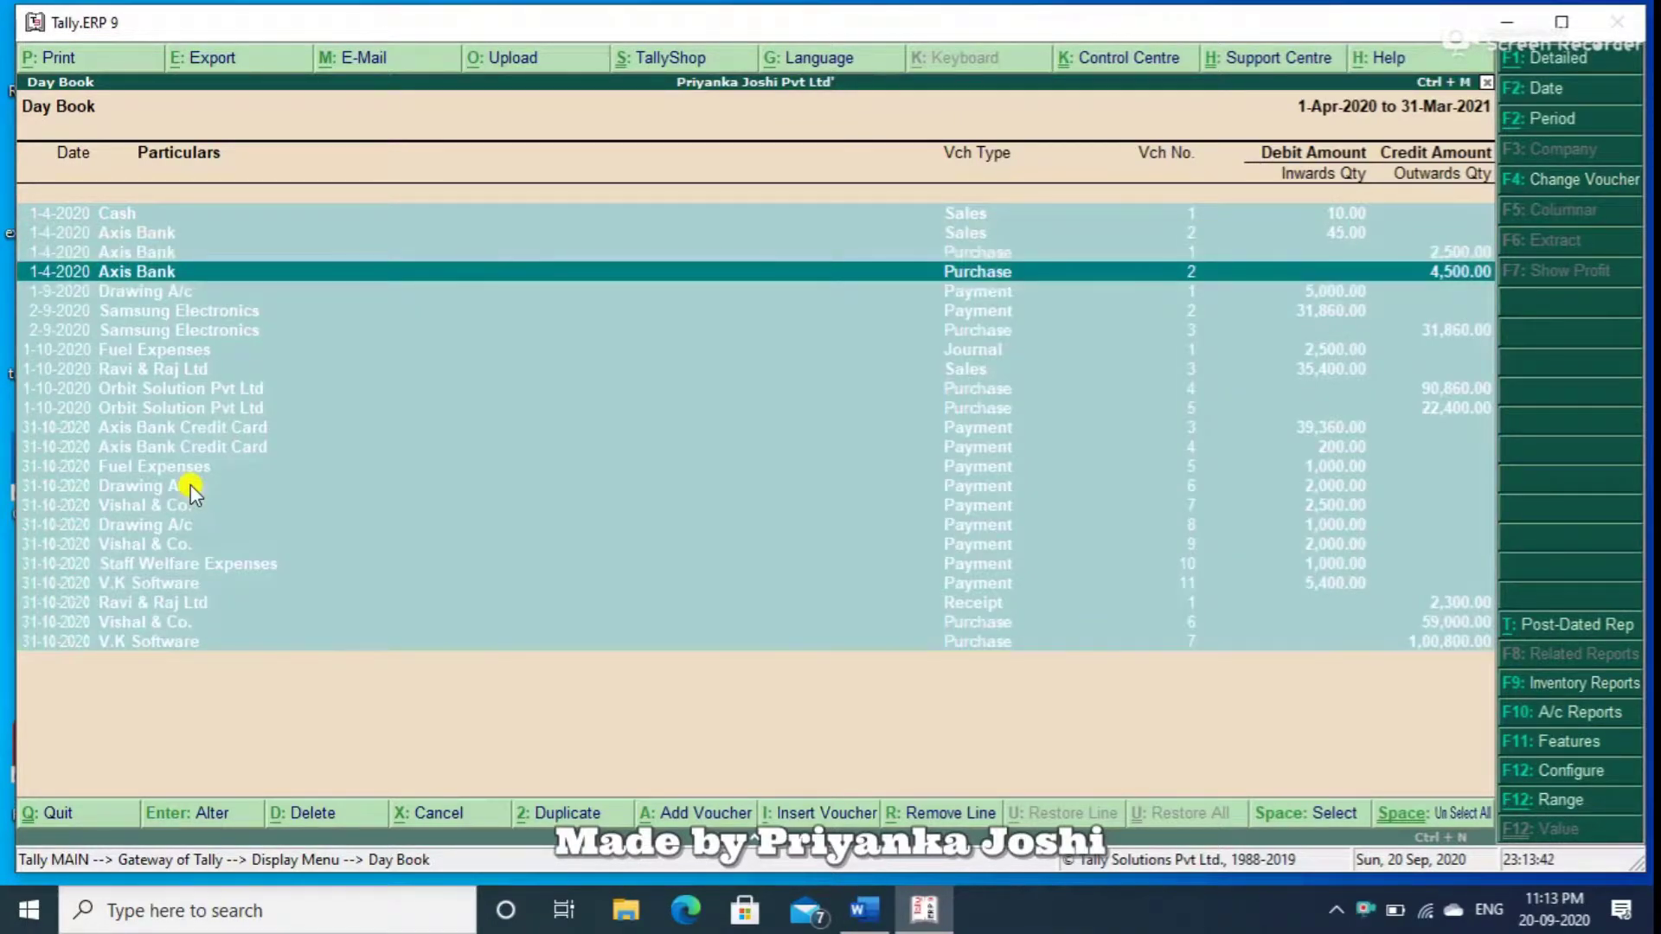
key("ctrl+space")
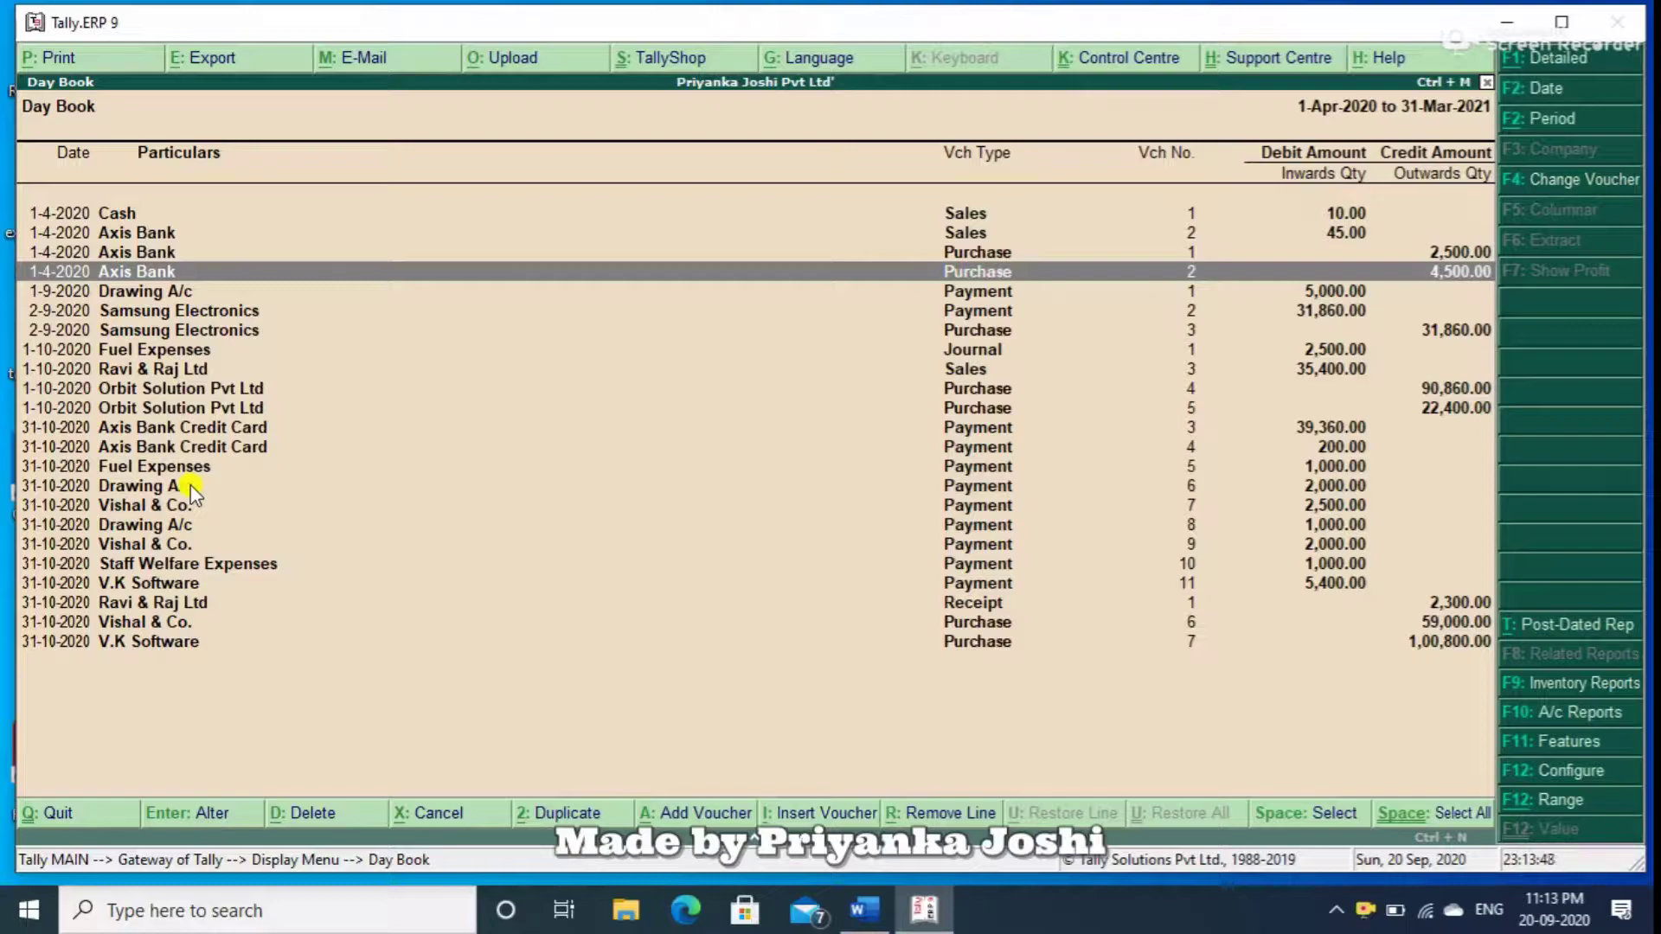
View the Day Book entries in detailed format and return them to condensed format.
key("Up")
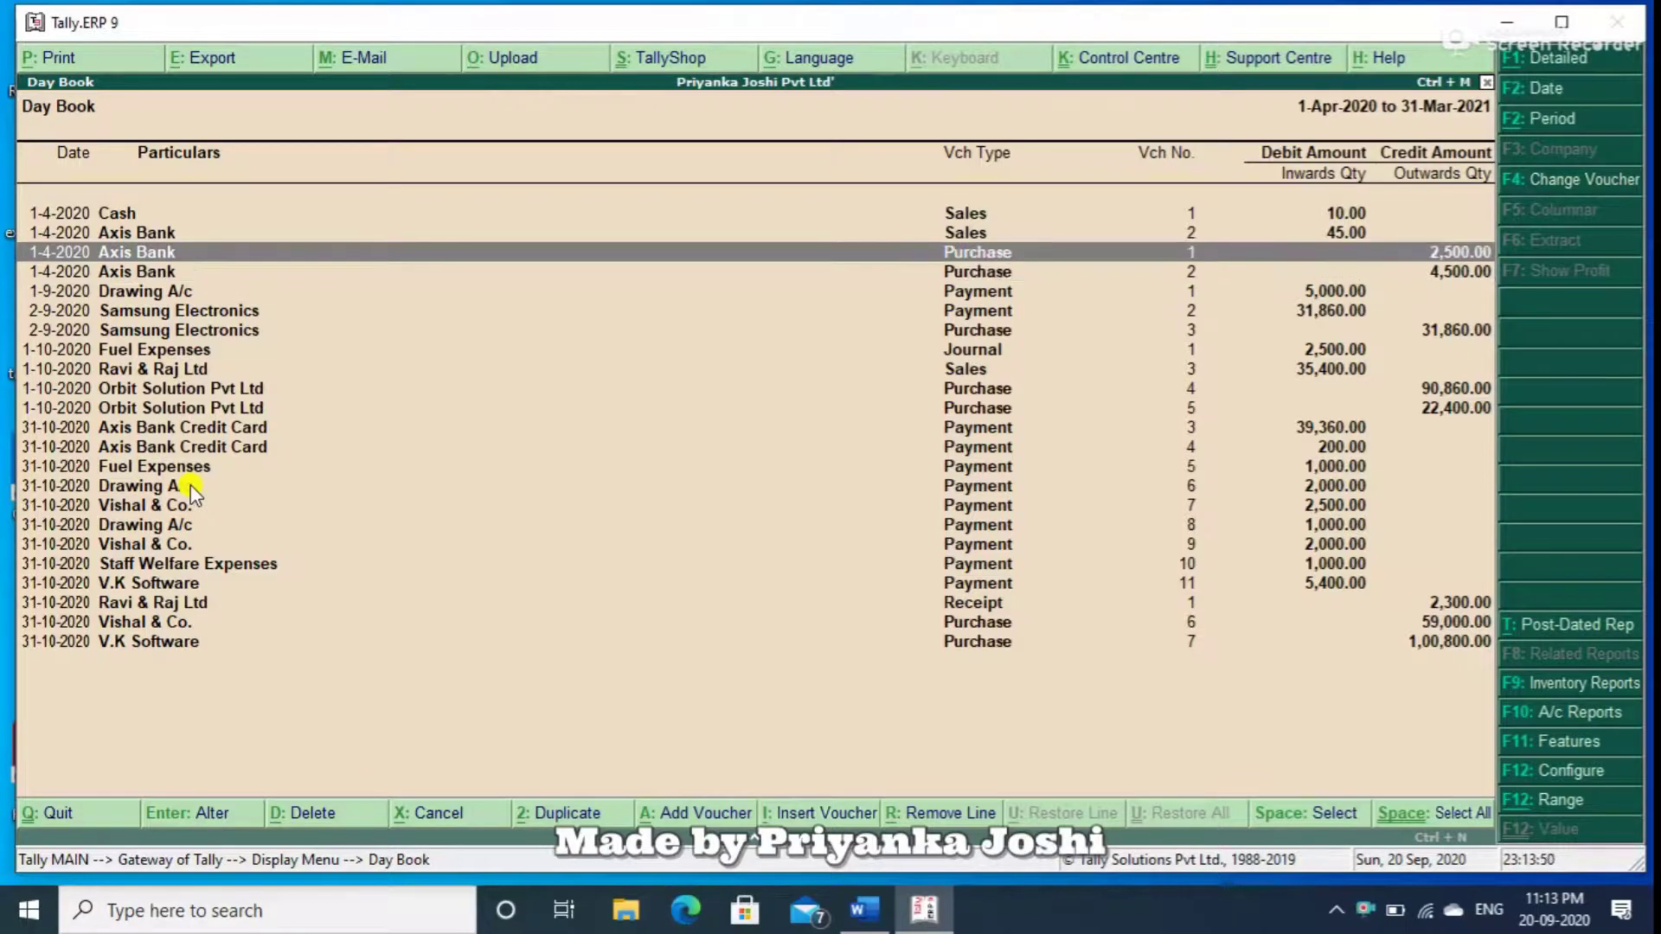
key("Up")
key("Up")
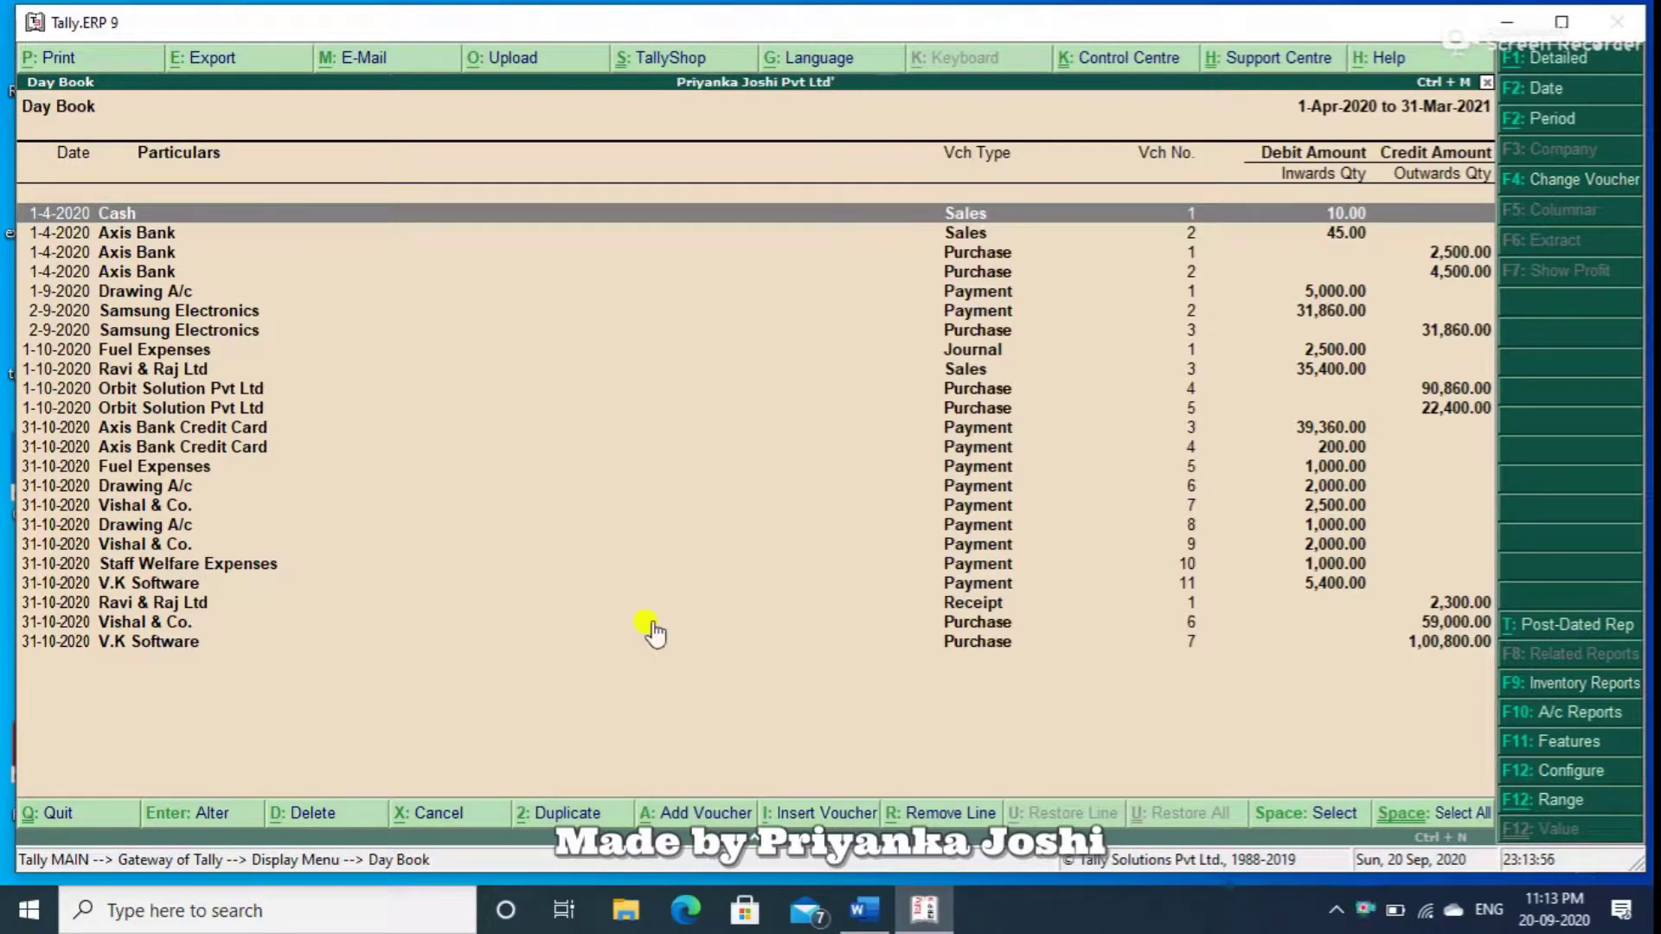
key("alt+F1")
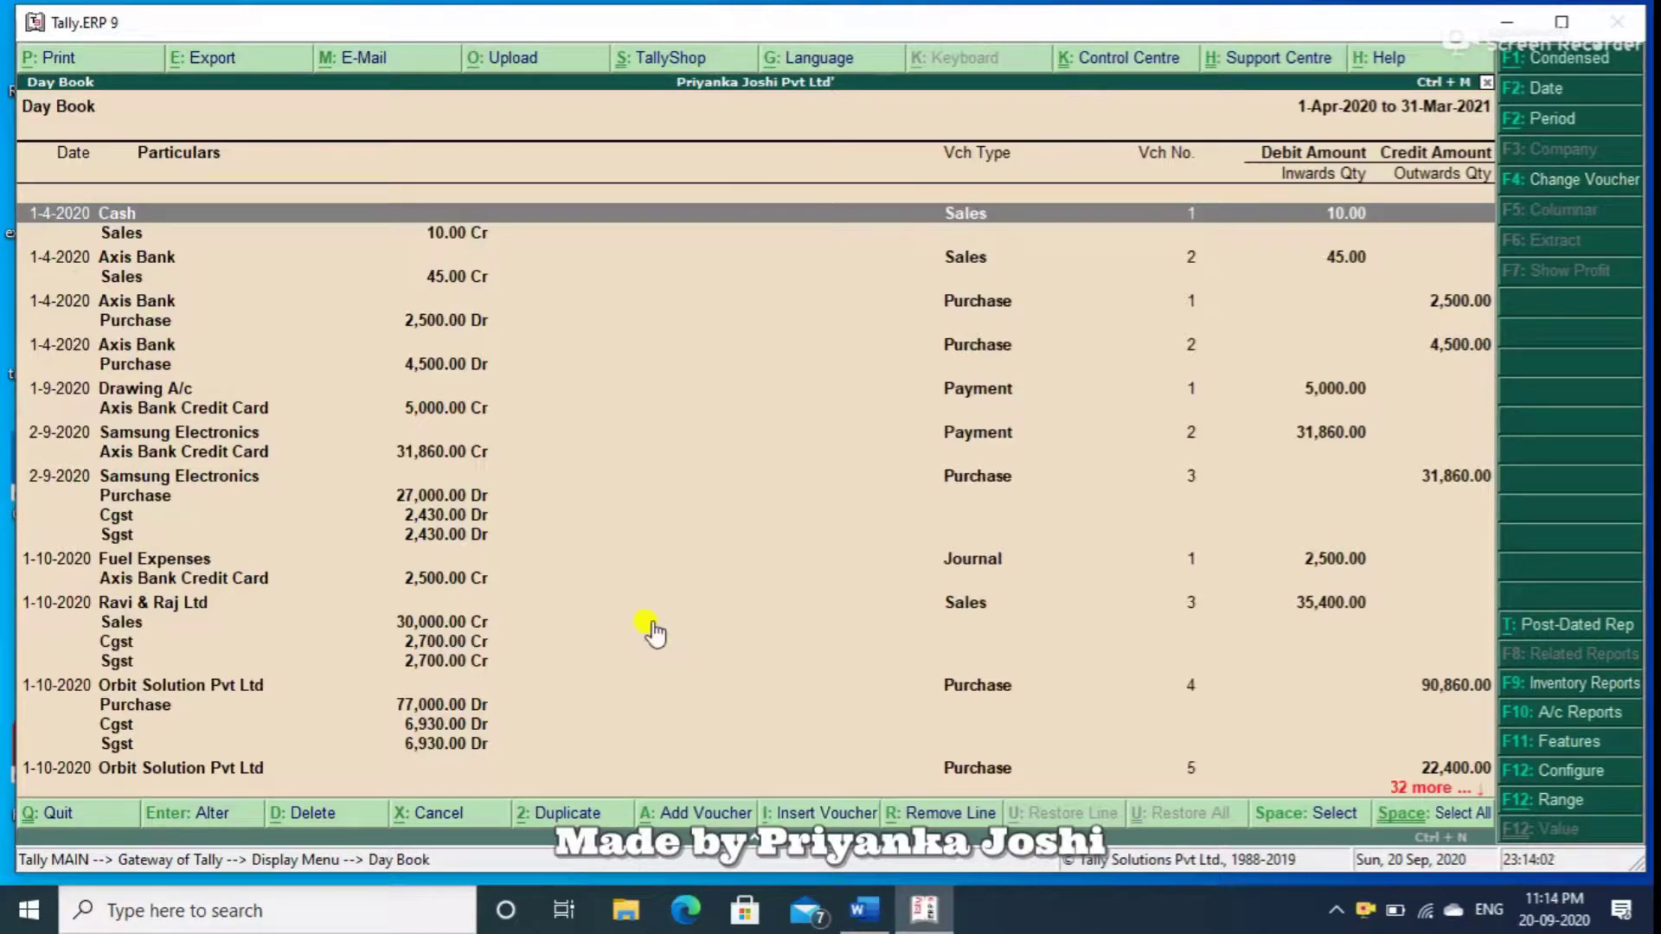
key("alt+F1")
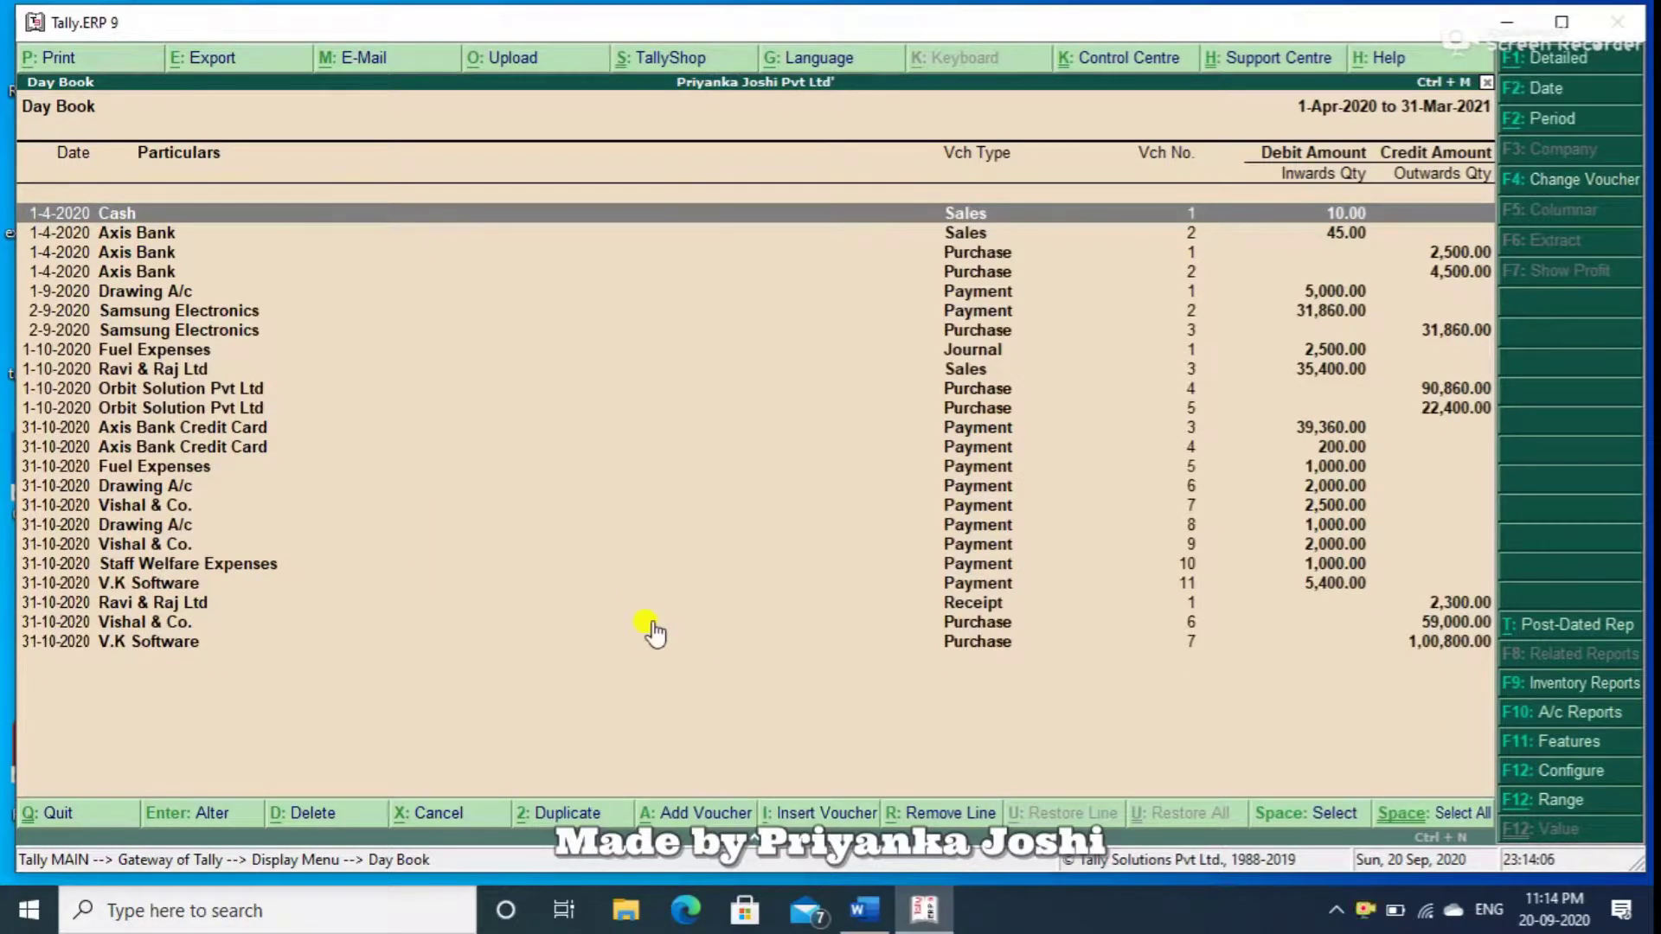
Select all the Day Book entries, expand them to detailed format, look through the first vouchers' lines and leave the report.
key("ctrl+space")
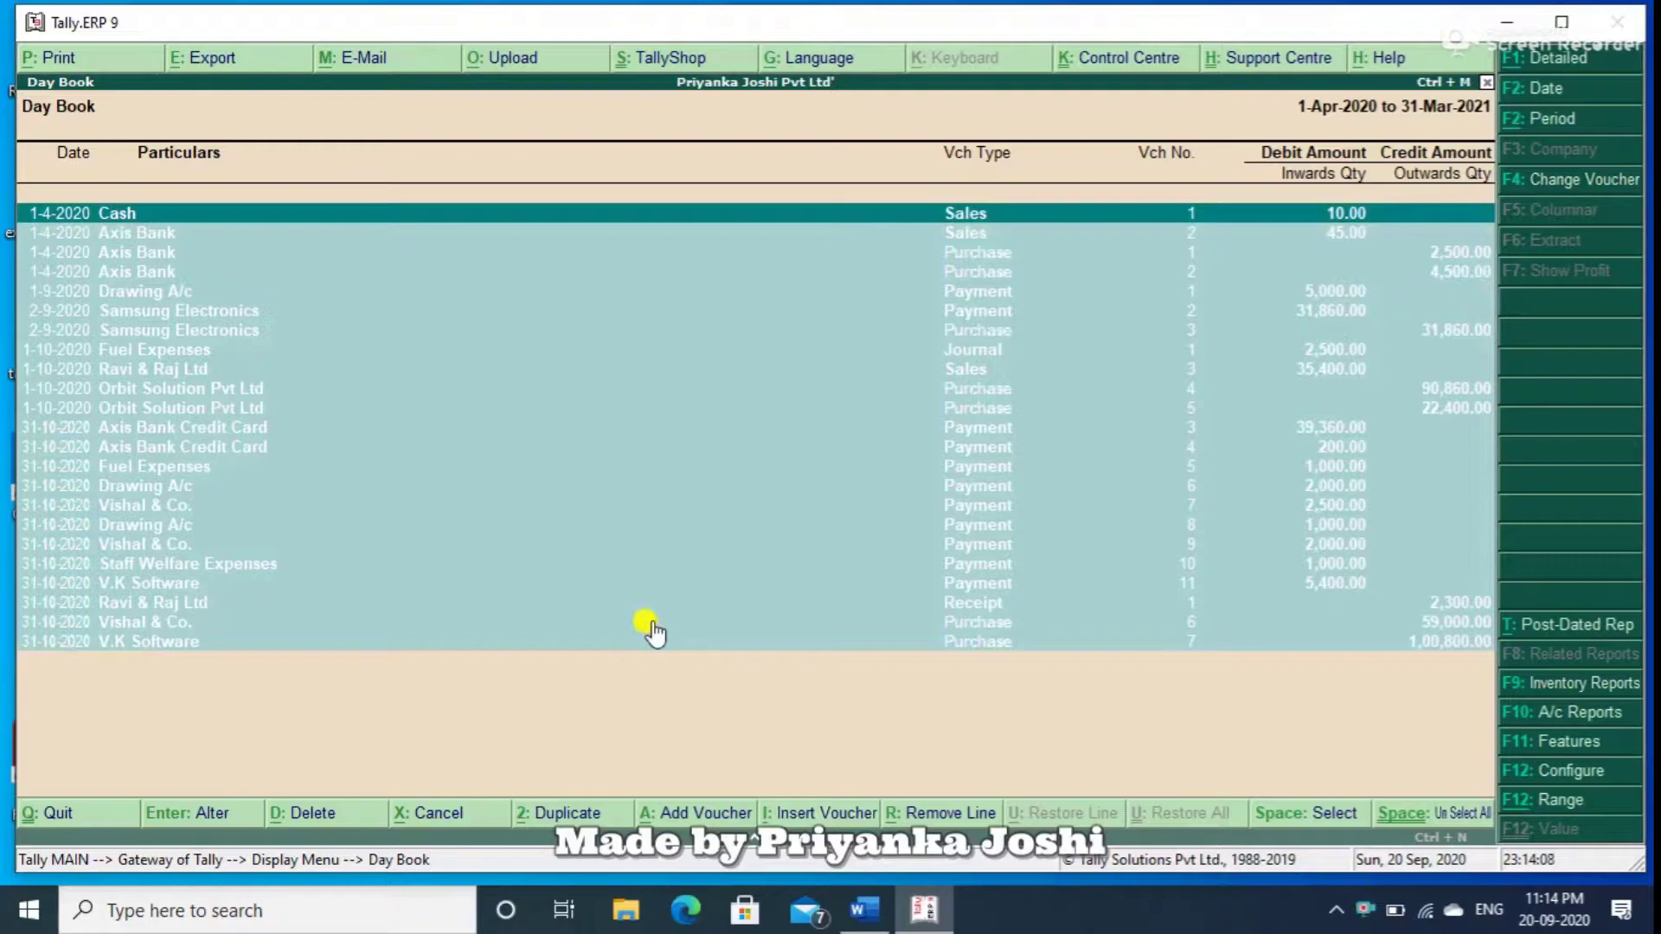
key("alt+F1")
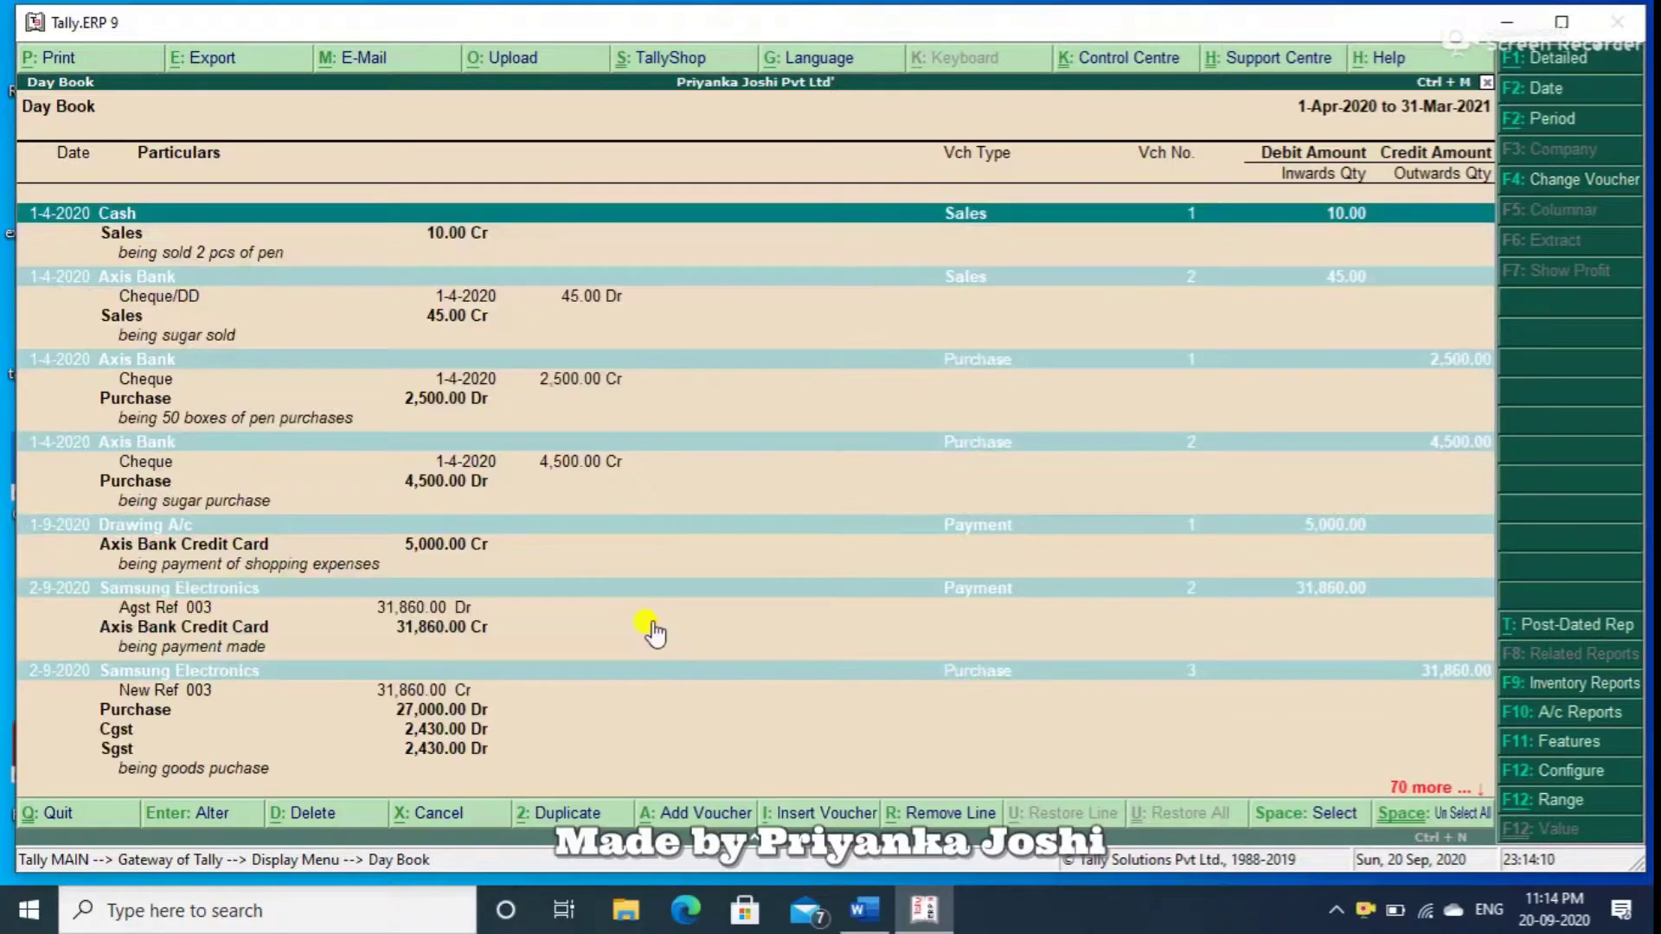
key("Down")
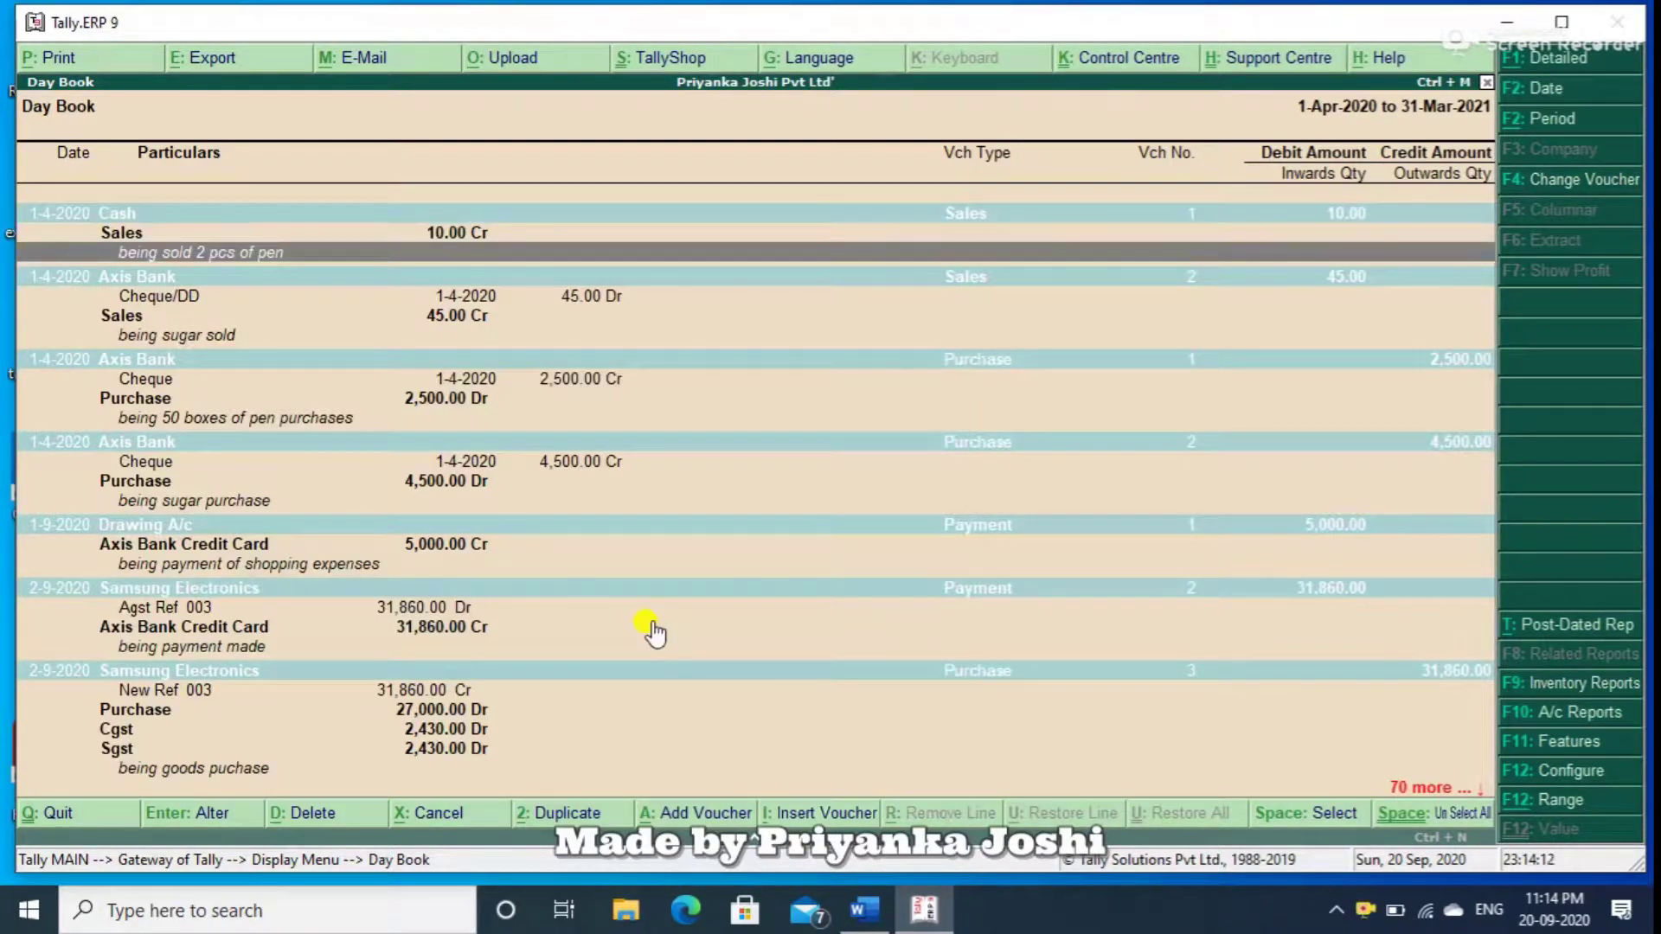
key("Down")
key("Down")
key("Down")
key("Down")
key("Up")
key("Up")
key("Up")
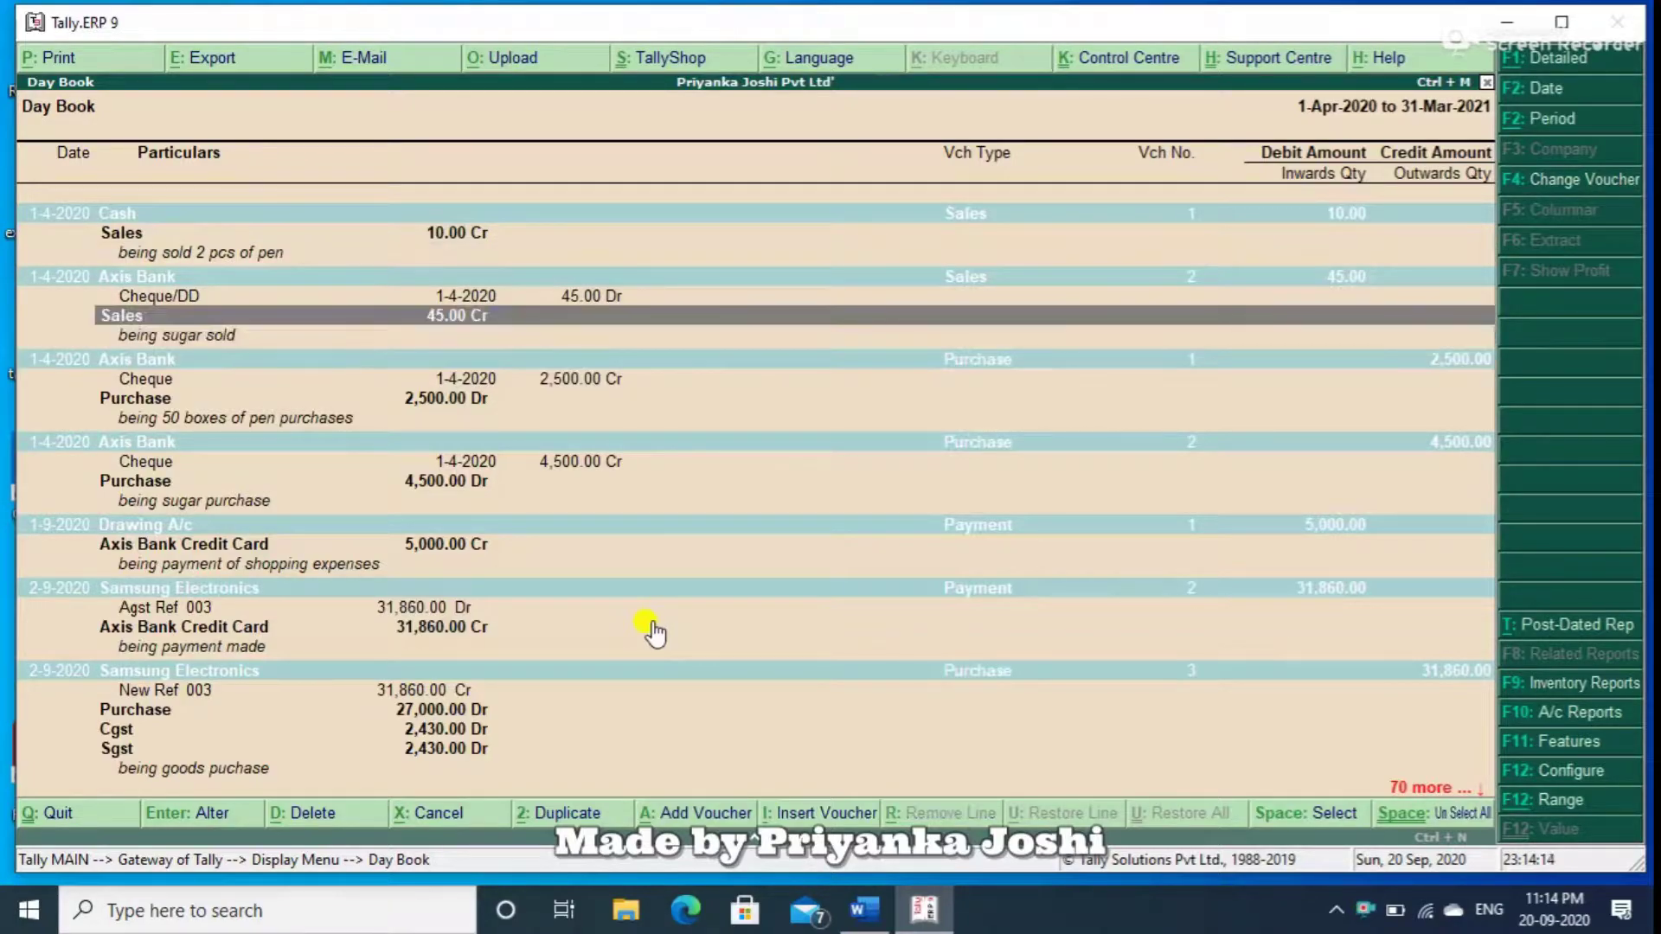
key("Escape")
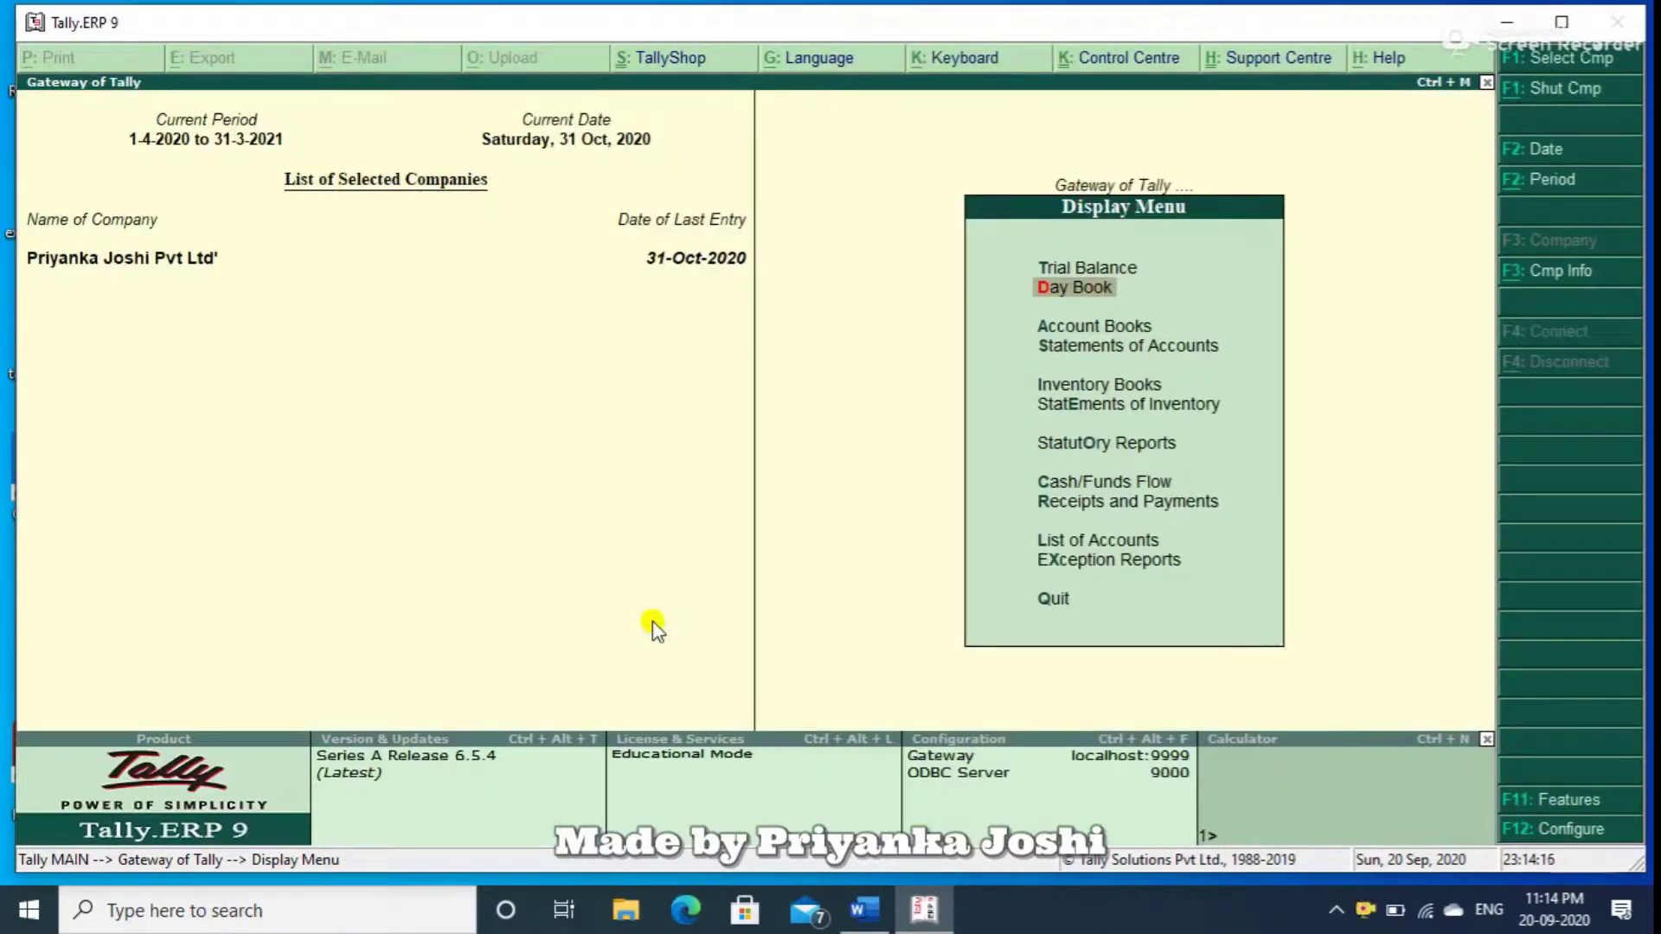
Reopen the Day Book and set its period to run from 1-Apr-2020 to 31-Oct-2020.
key("Return")
key("F2")
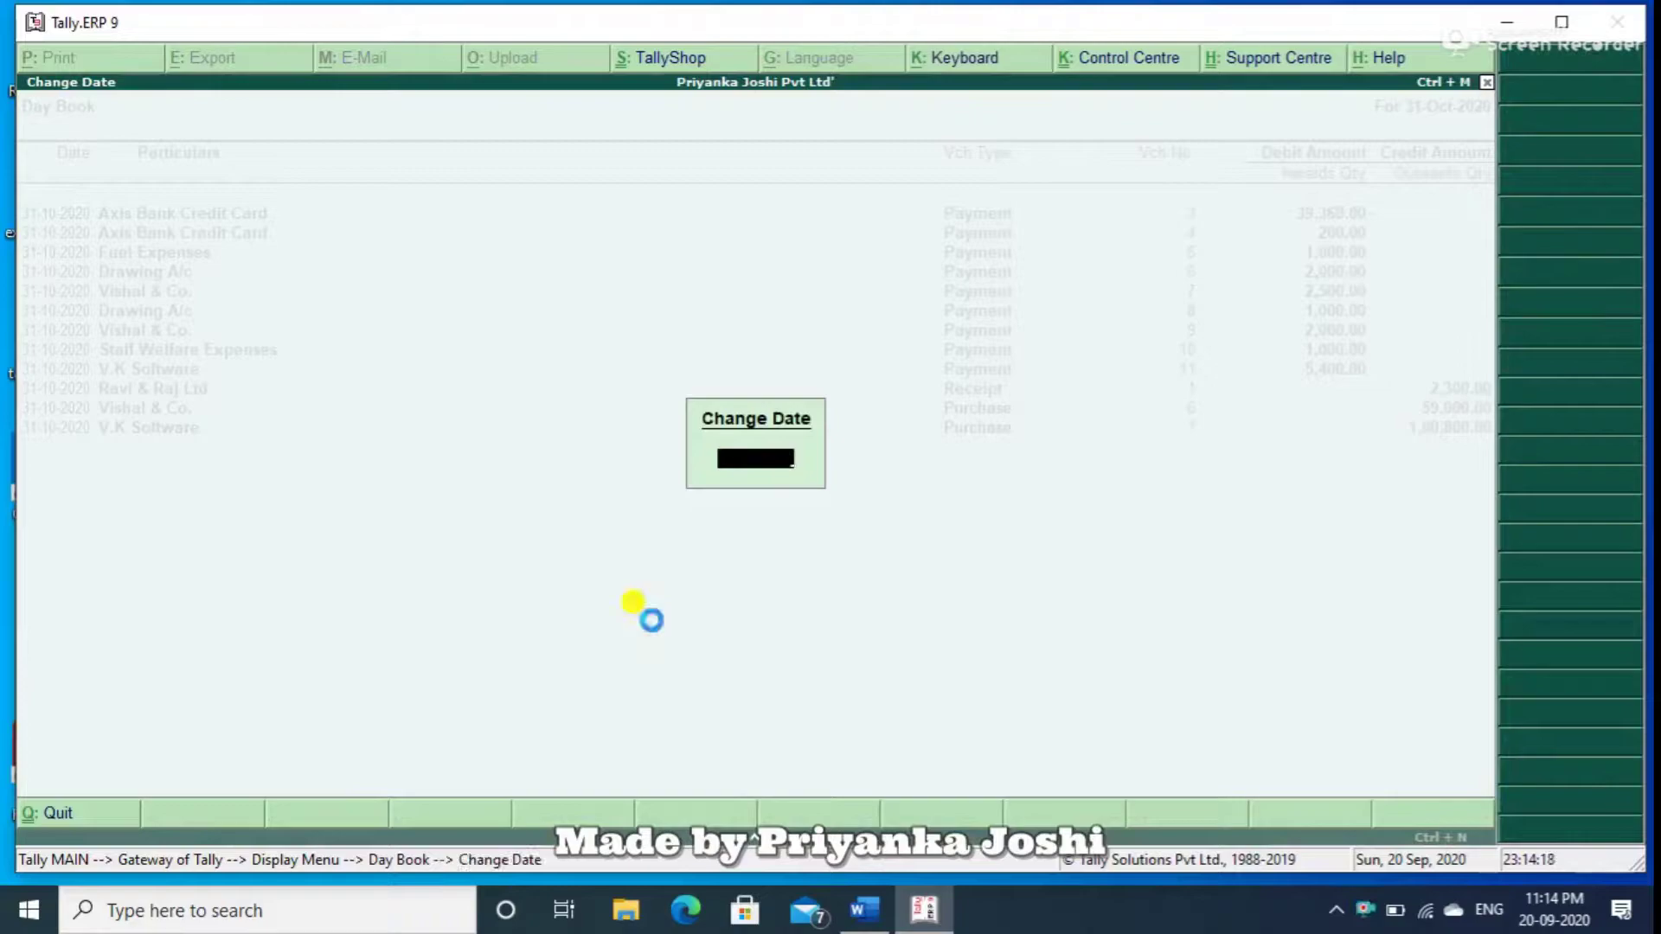
key("Return")
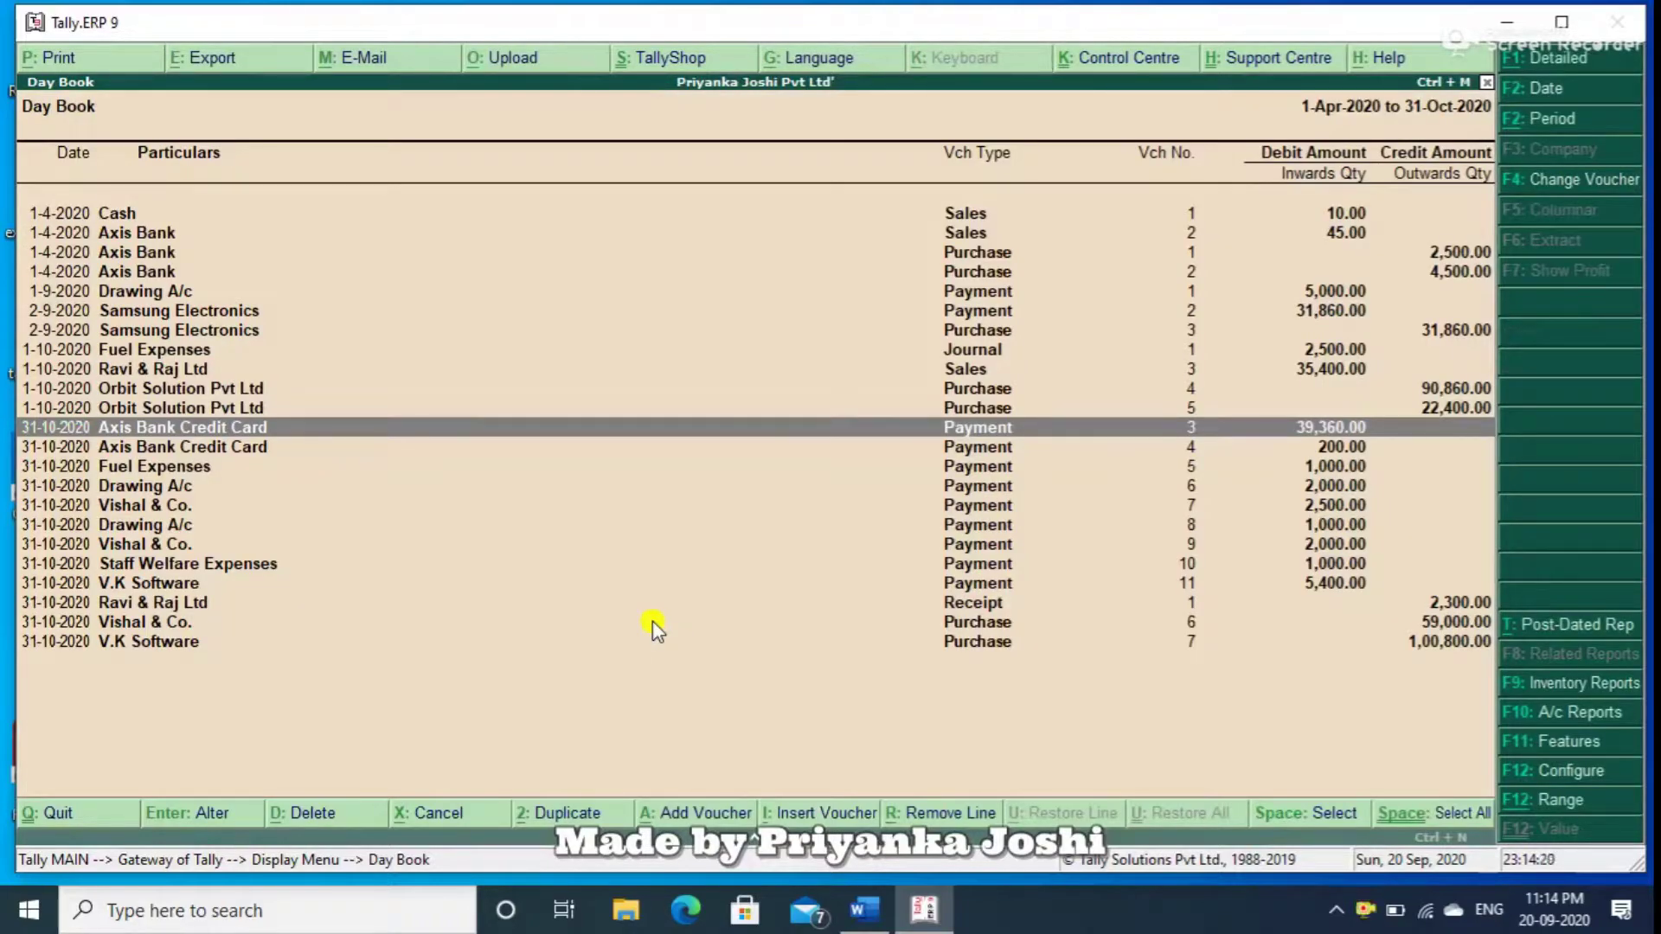
Remove the first three Day Book lines: Cash sales 1, Axis Bank sales 2 and Axis Bank purchase 1.
key("Up")
key("Up")
key("Up")
key("Up")
key("Up")
key("Up")
key("Up")
key("Up")
key("Up")
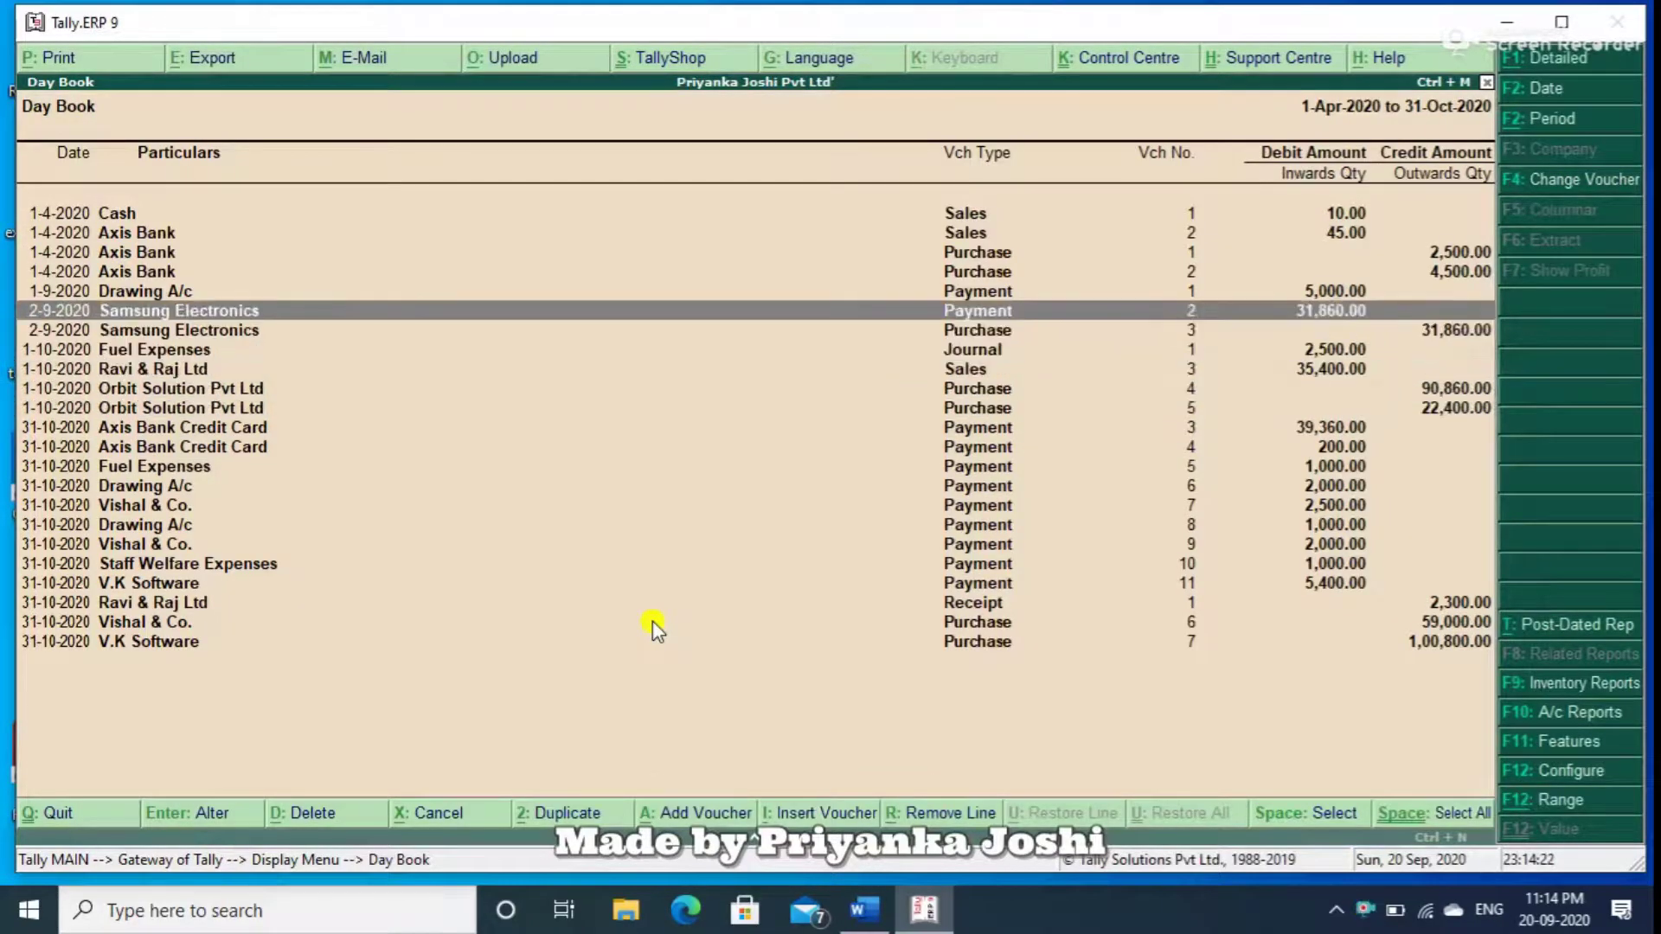
key("Up")
key("Up")
key("alt+r")
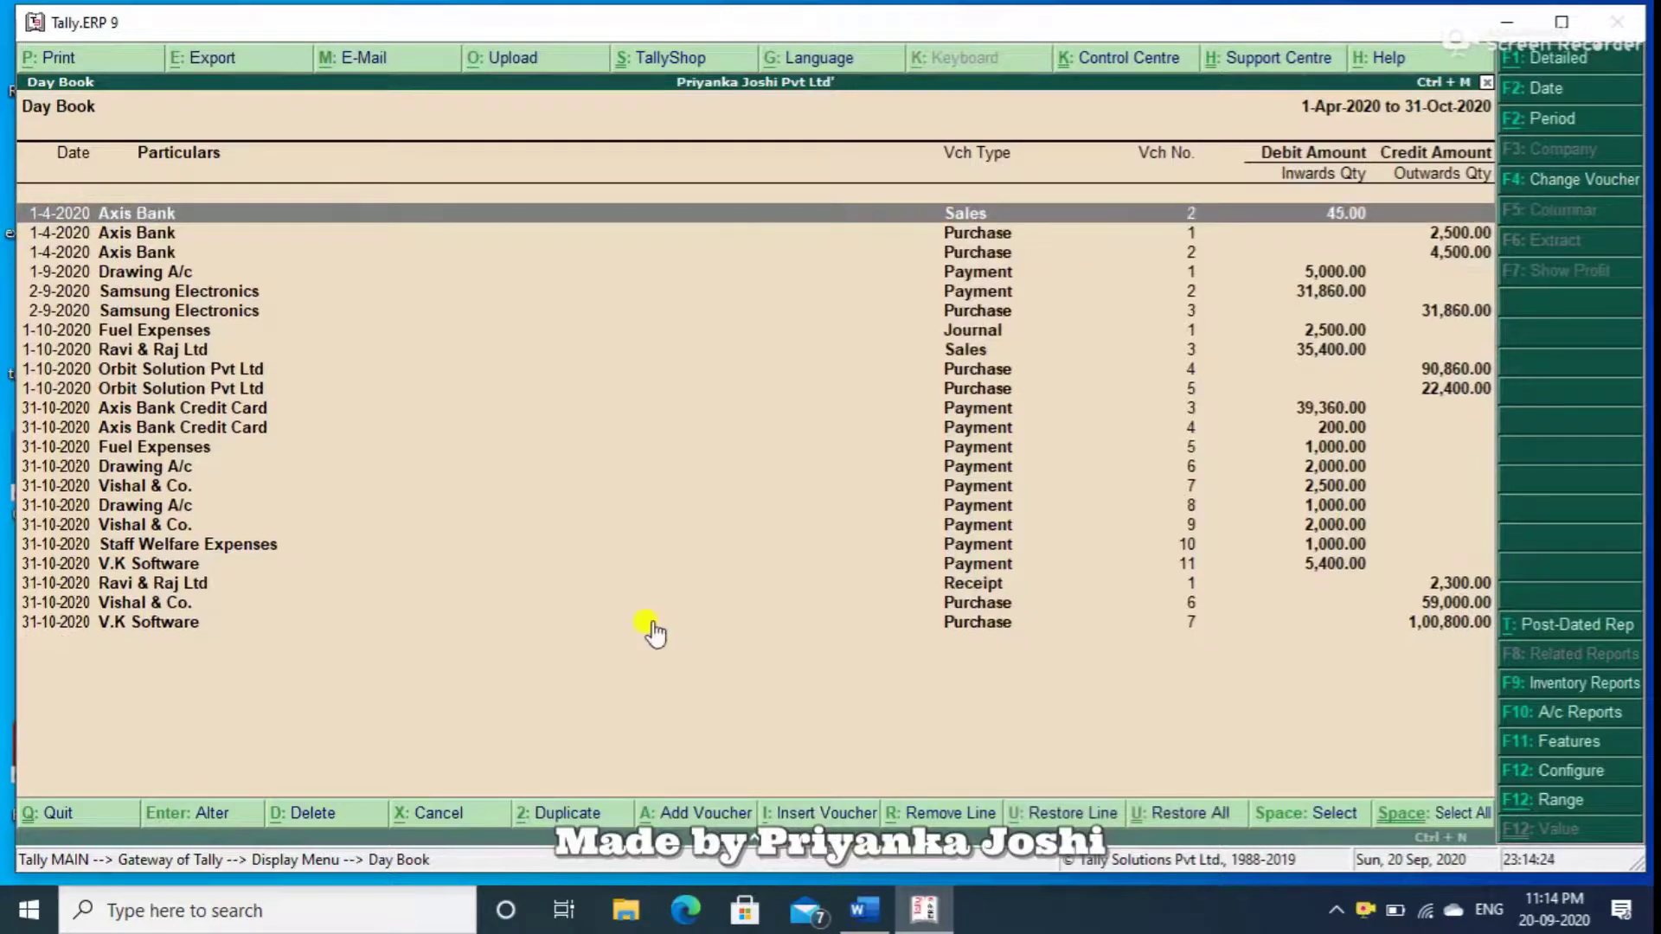
key("alt+r")
key("alt+r")
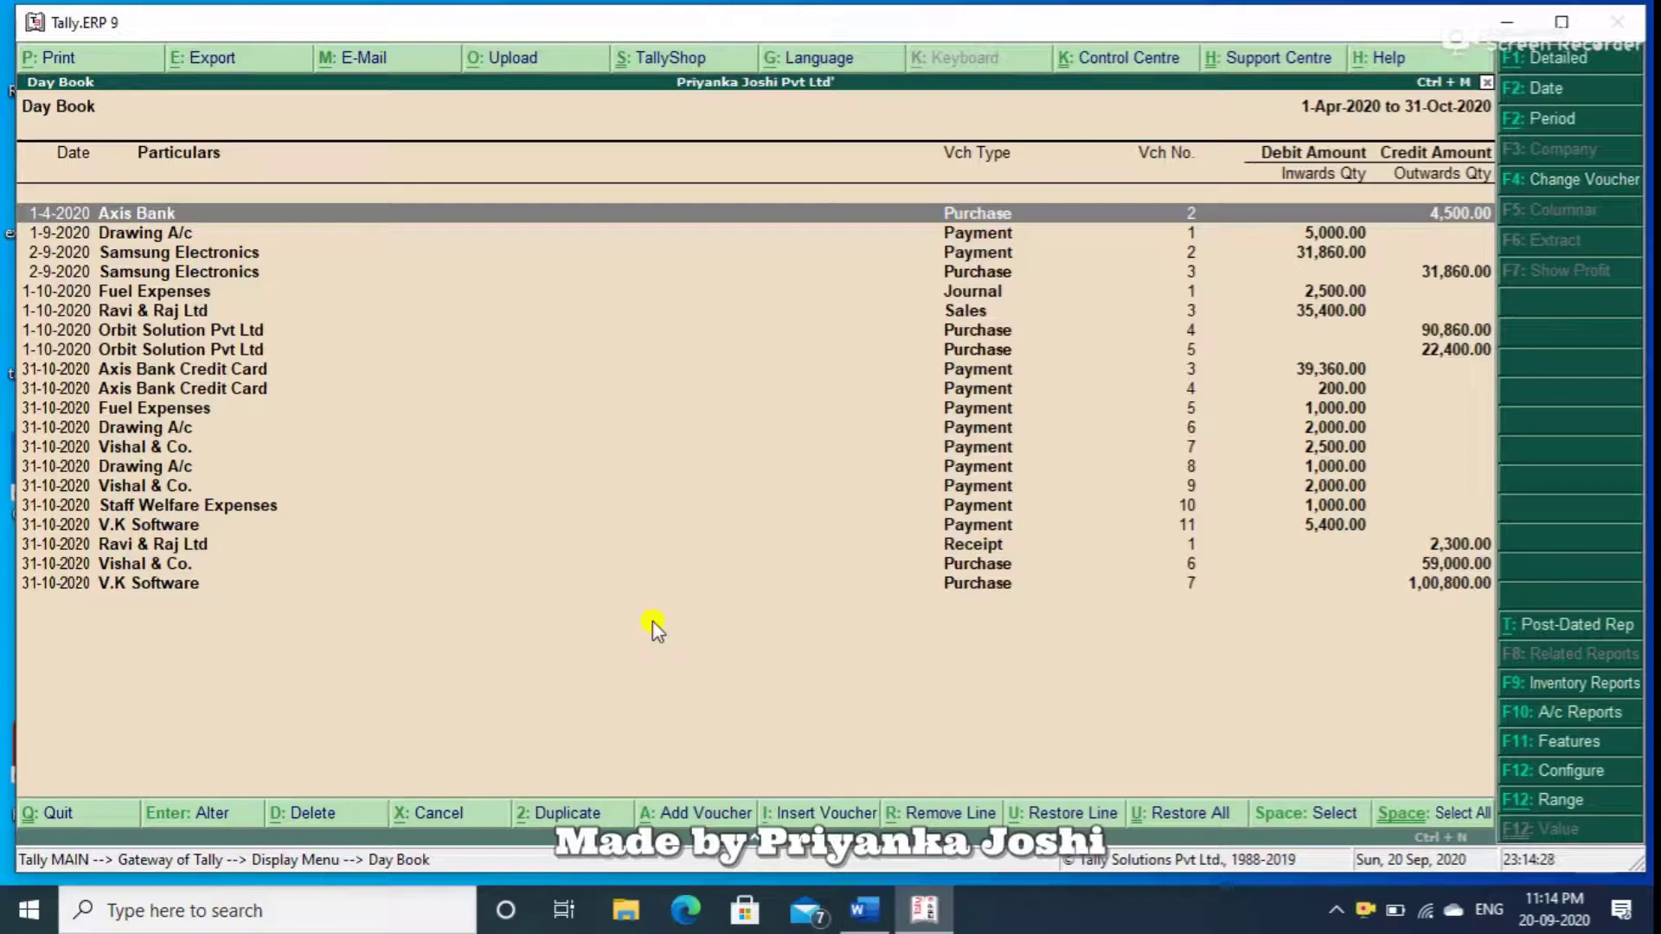
Restore the three removed Day Book lines one at a time.
key("alt+u")
key("alt+u")
key("alt+u")
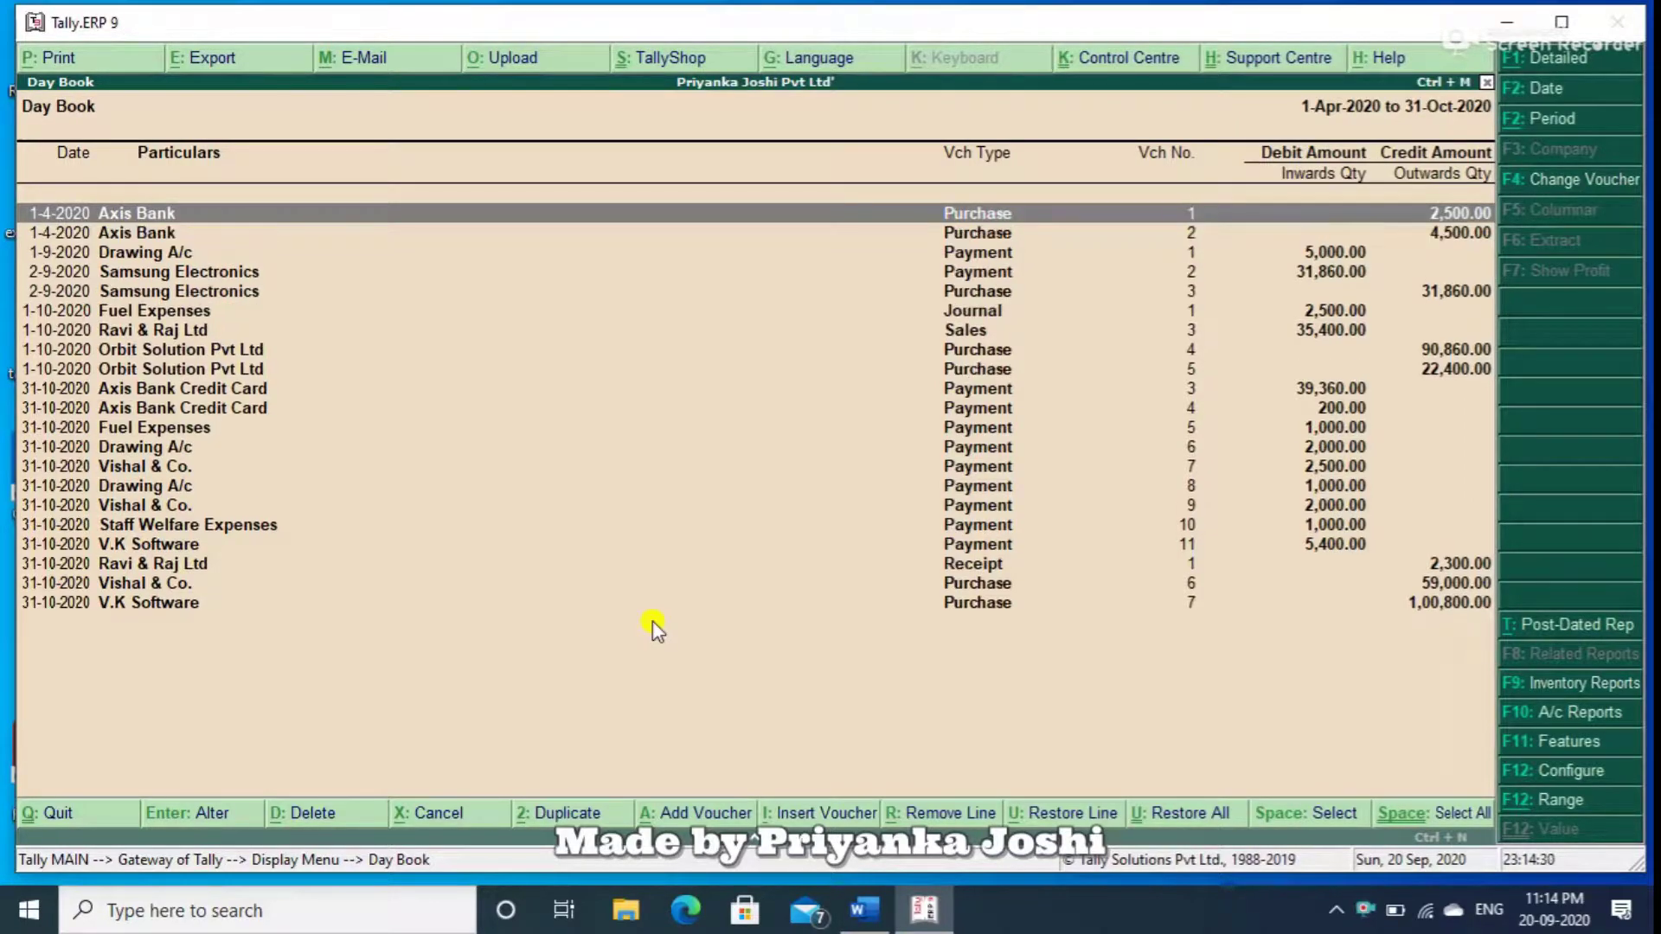
Remove the first ten Day Book lines, through Orbit Solution purchase 4, and restore all the removed lines at once.
key("alt+r")
key("alt+r")
key("alt+r")
key("alt+r")
key("alt+r")
key("alt+r")
key("alt+r")
key("alt+r")
key("alt+r")
key("alt+r")
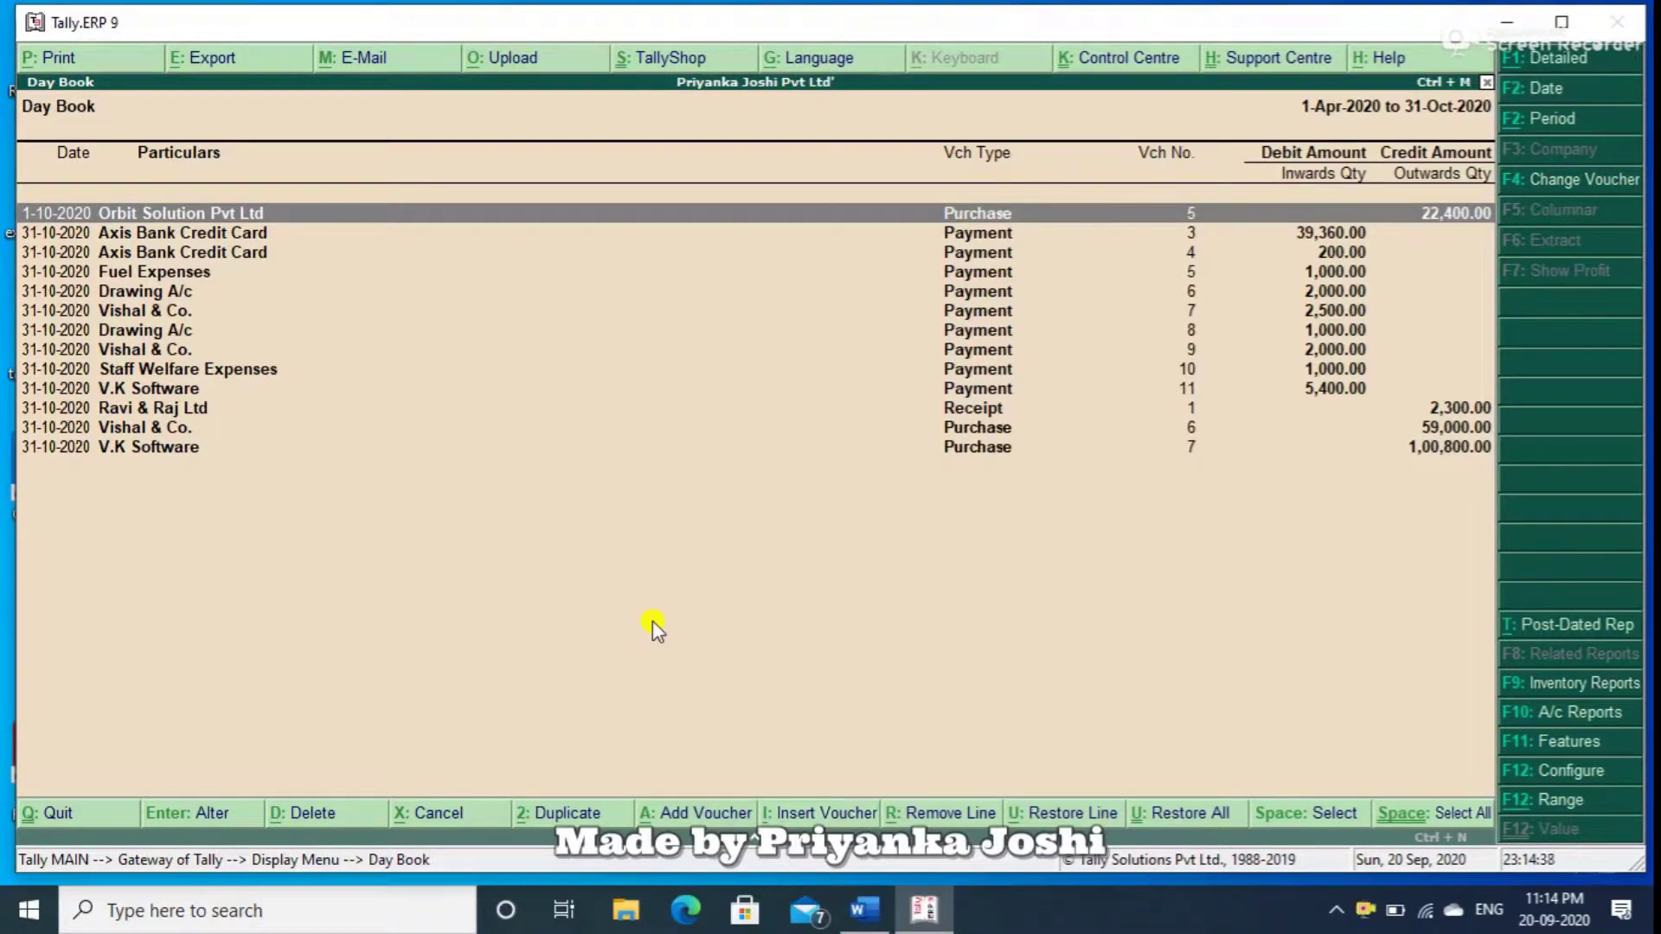
key("ctrl+u")
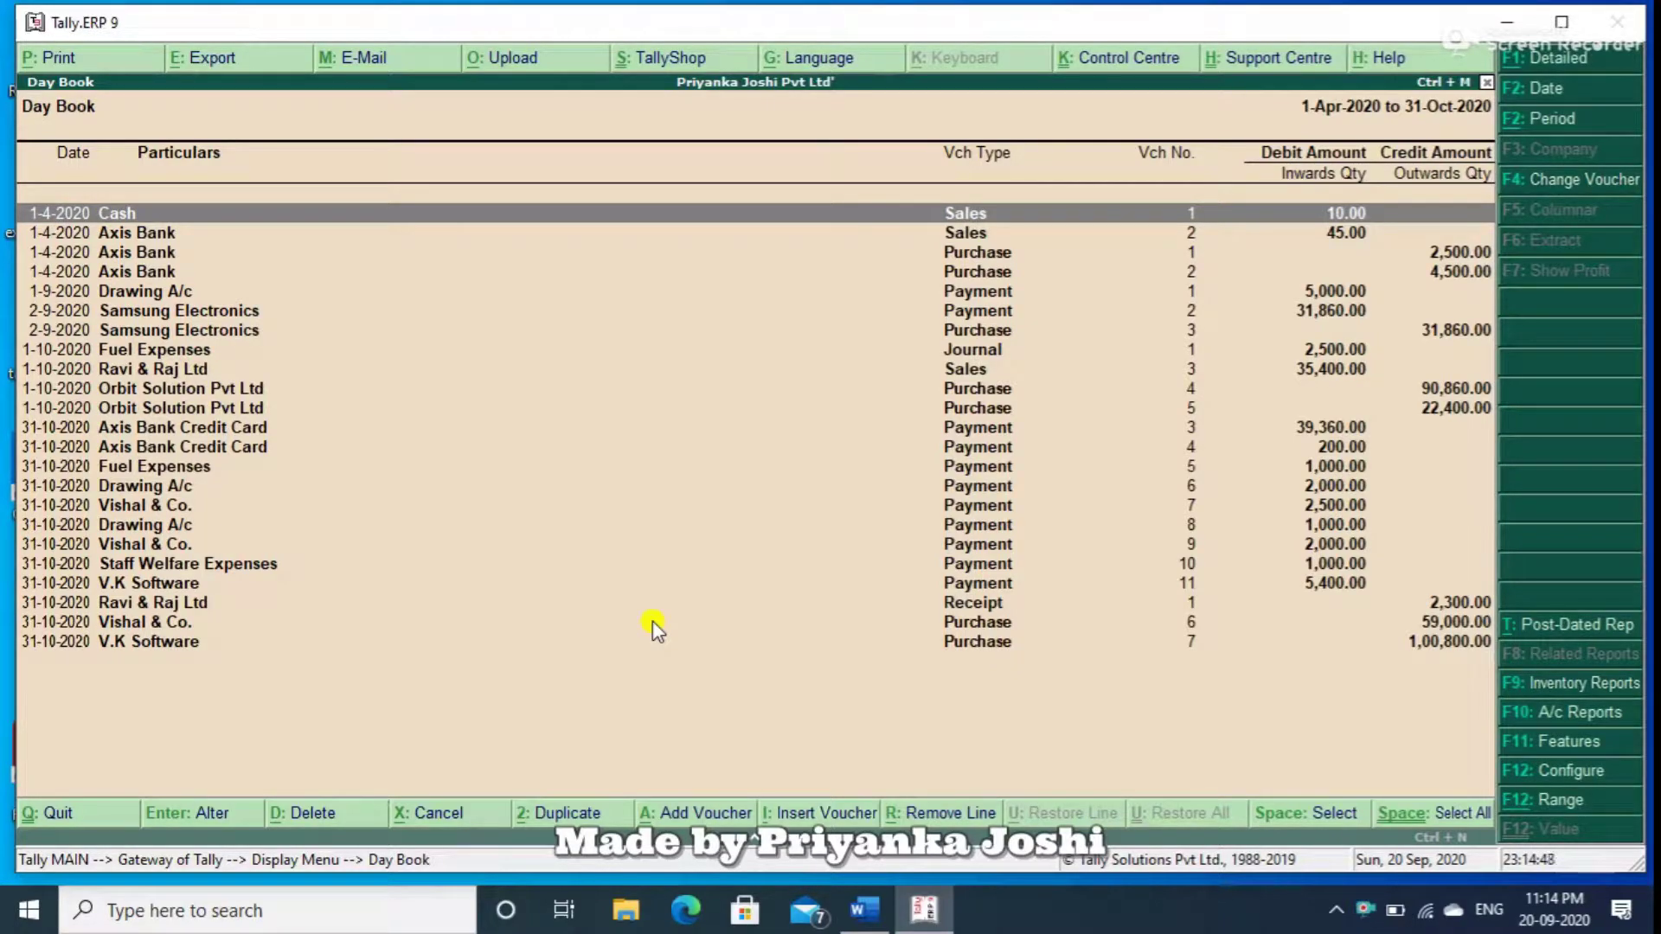
Open the Day Book export settings, keep Default (All Languages) and set the format to Excel (Spreadsheet).
key("alt+e")
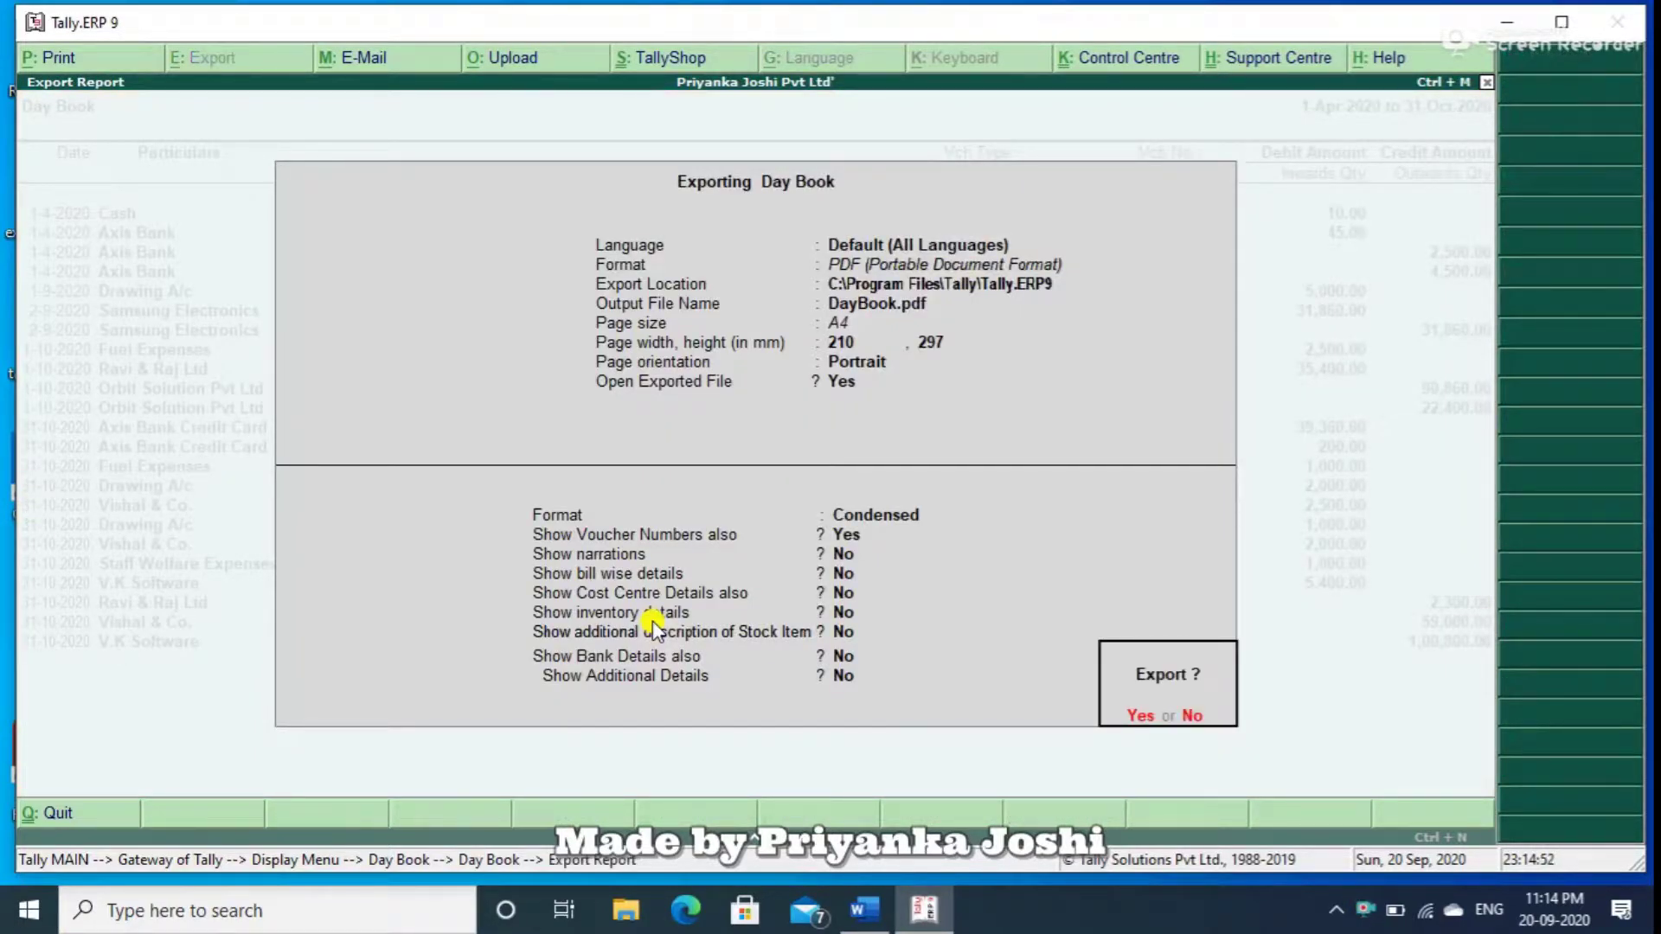
key("n")
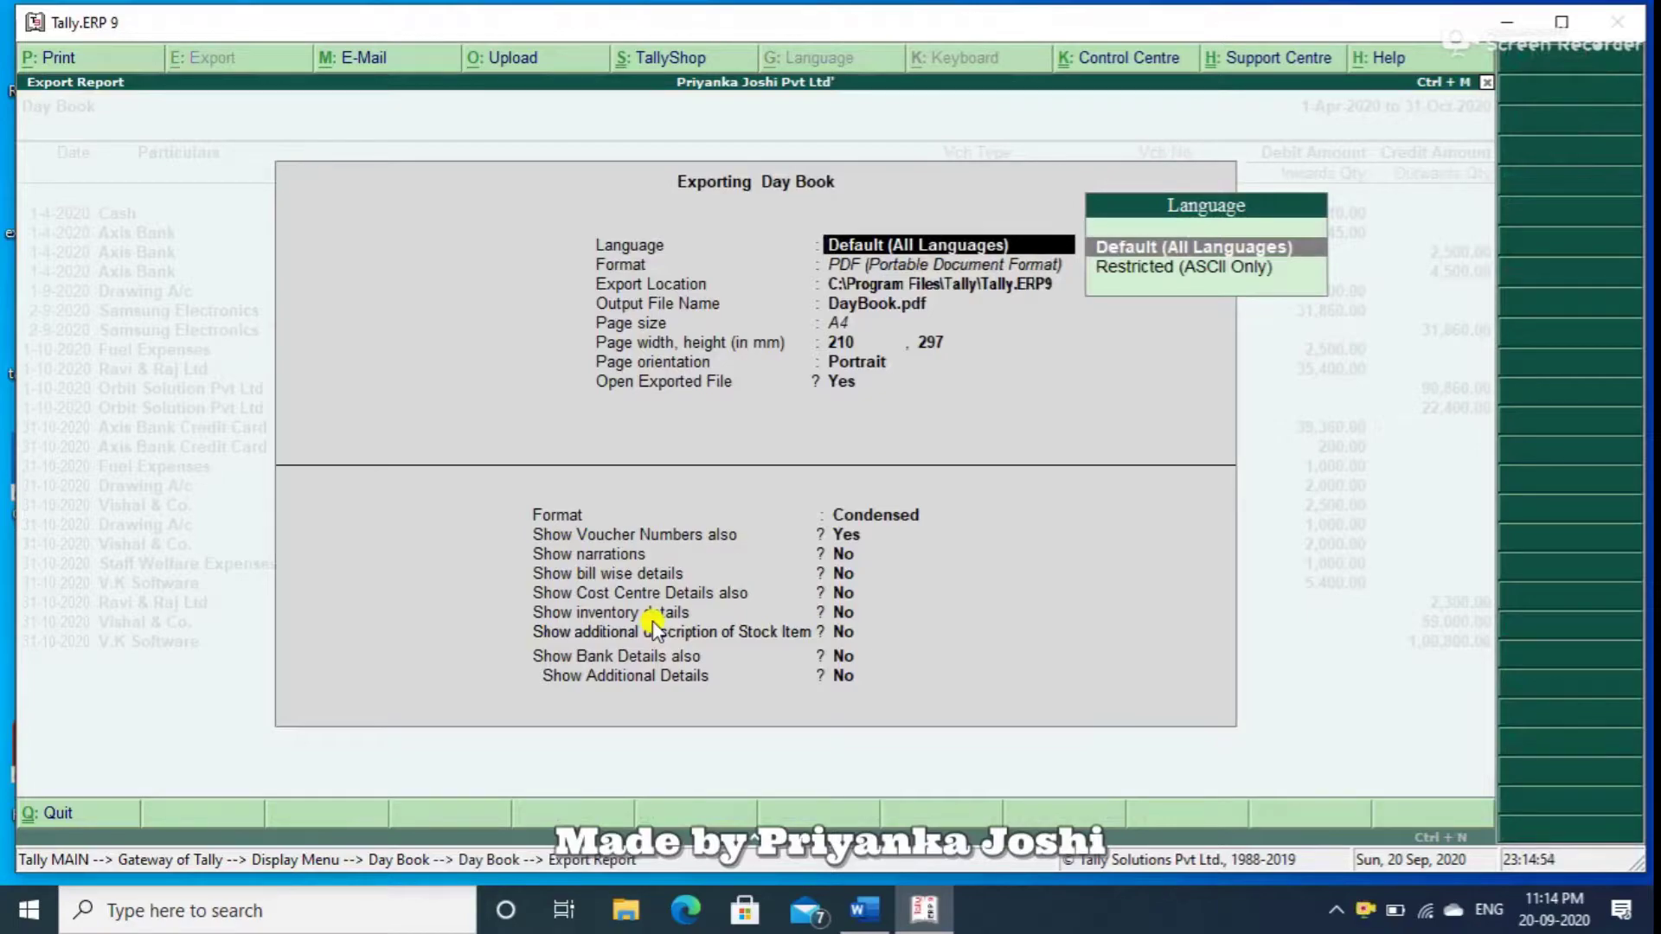
key("Return")
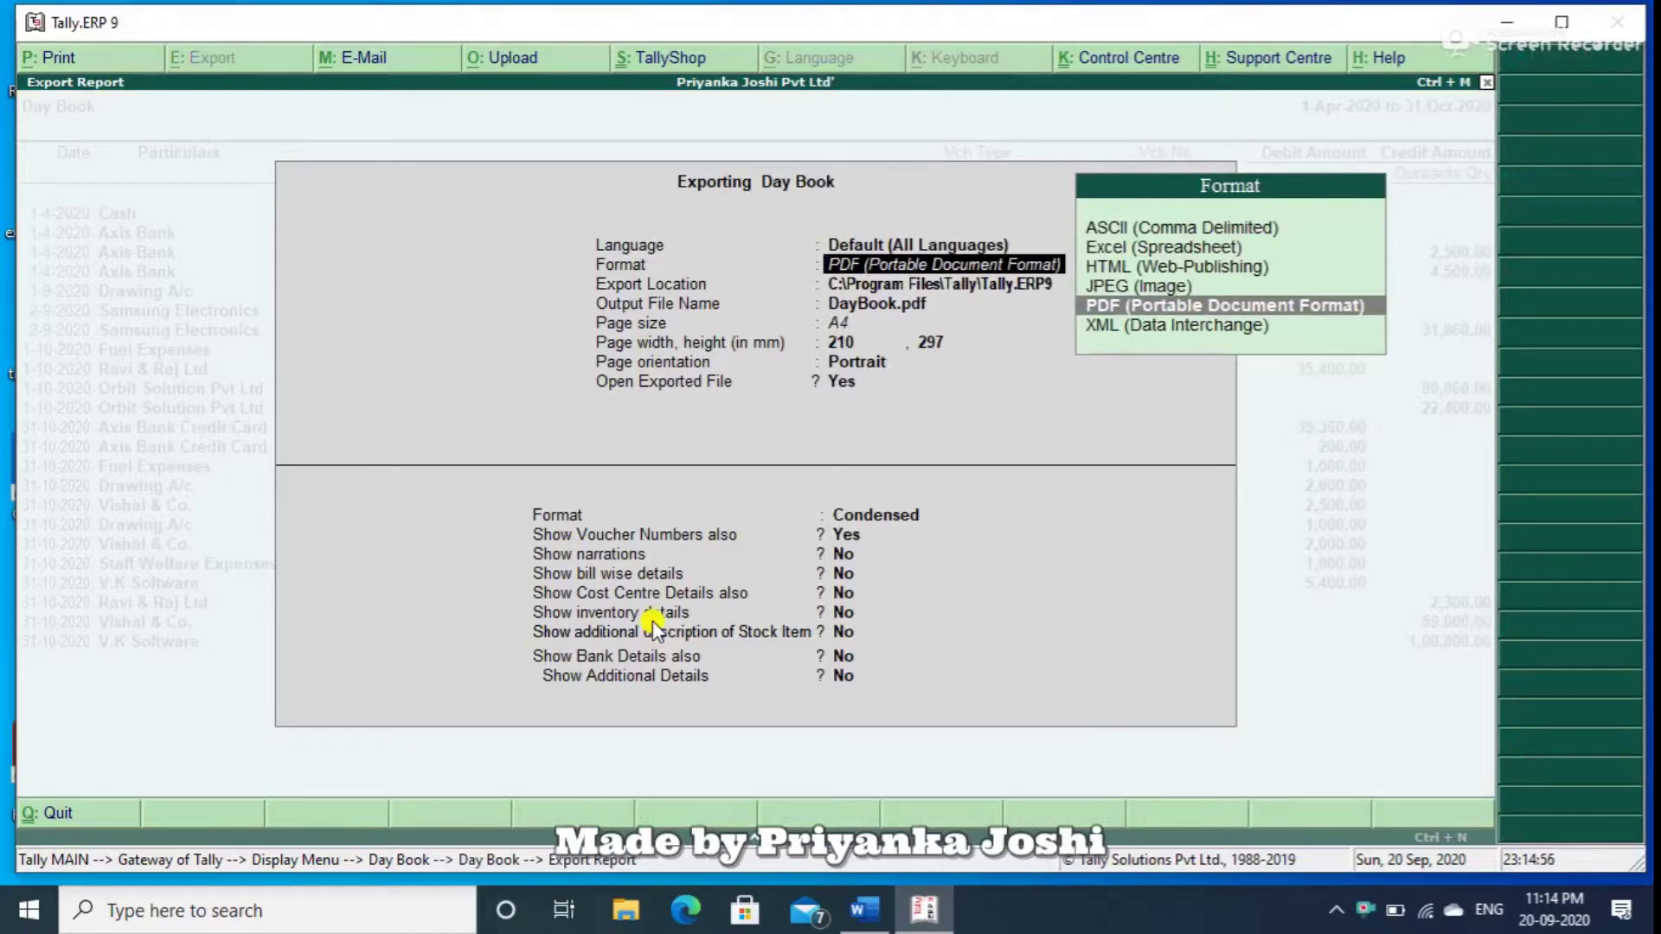
key("Up")
key("Up")
key("Up")
key("Down")
key("Down")
key("Down")
key("Down")
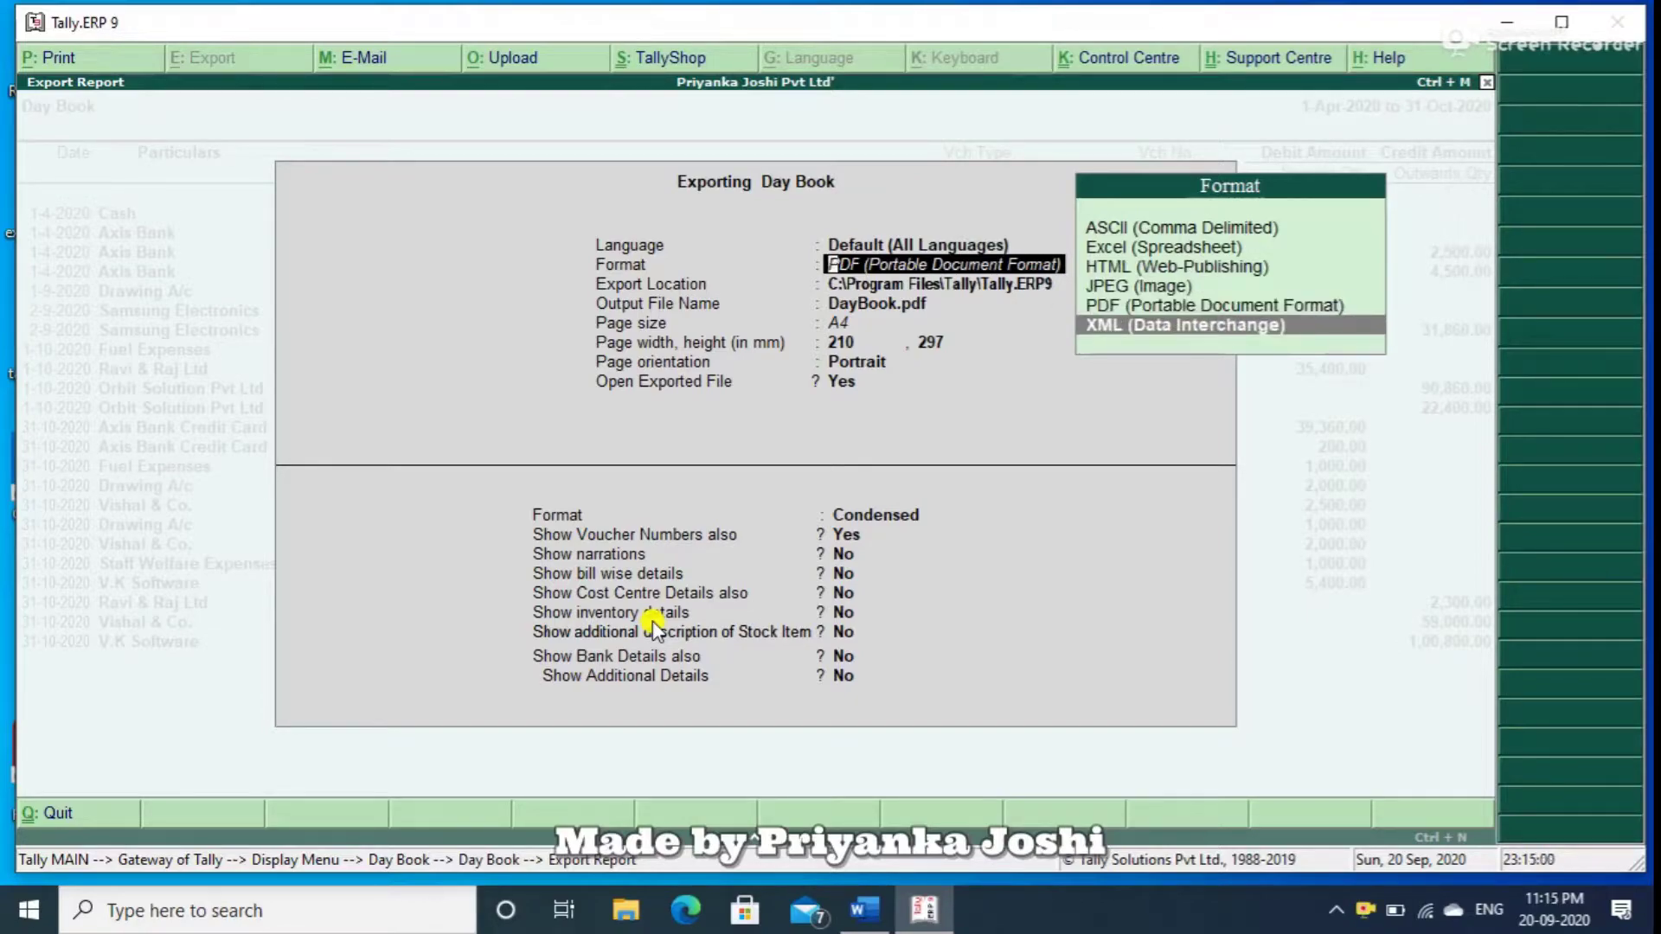
key("Up")
key("Up")
key("Up")
key("Up")
key("Return")
Keep the remaining export settings and export the condensed Day Book with all vouchers as DayBook.xlsx.
key("Return")
key("Return")
key("Return")
key("Return")
key("Return")
key("Return")
key("Return")
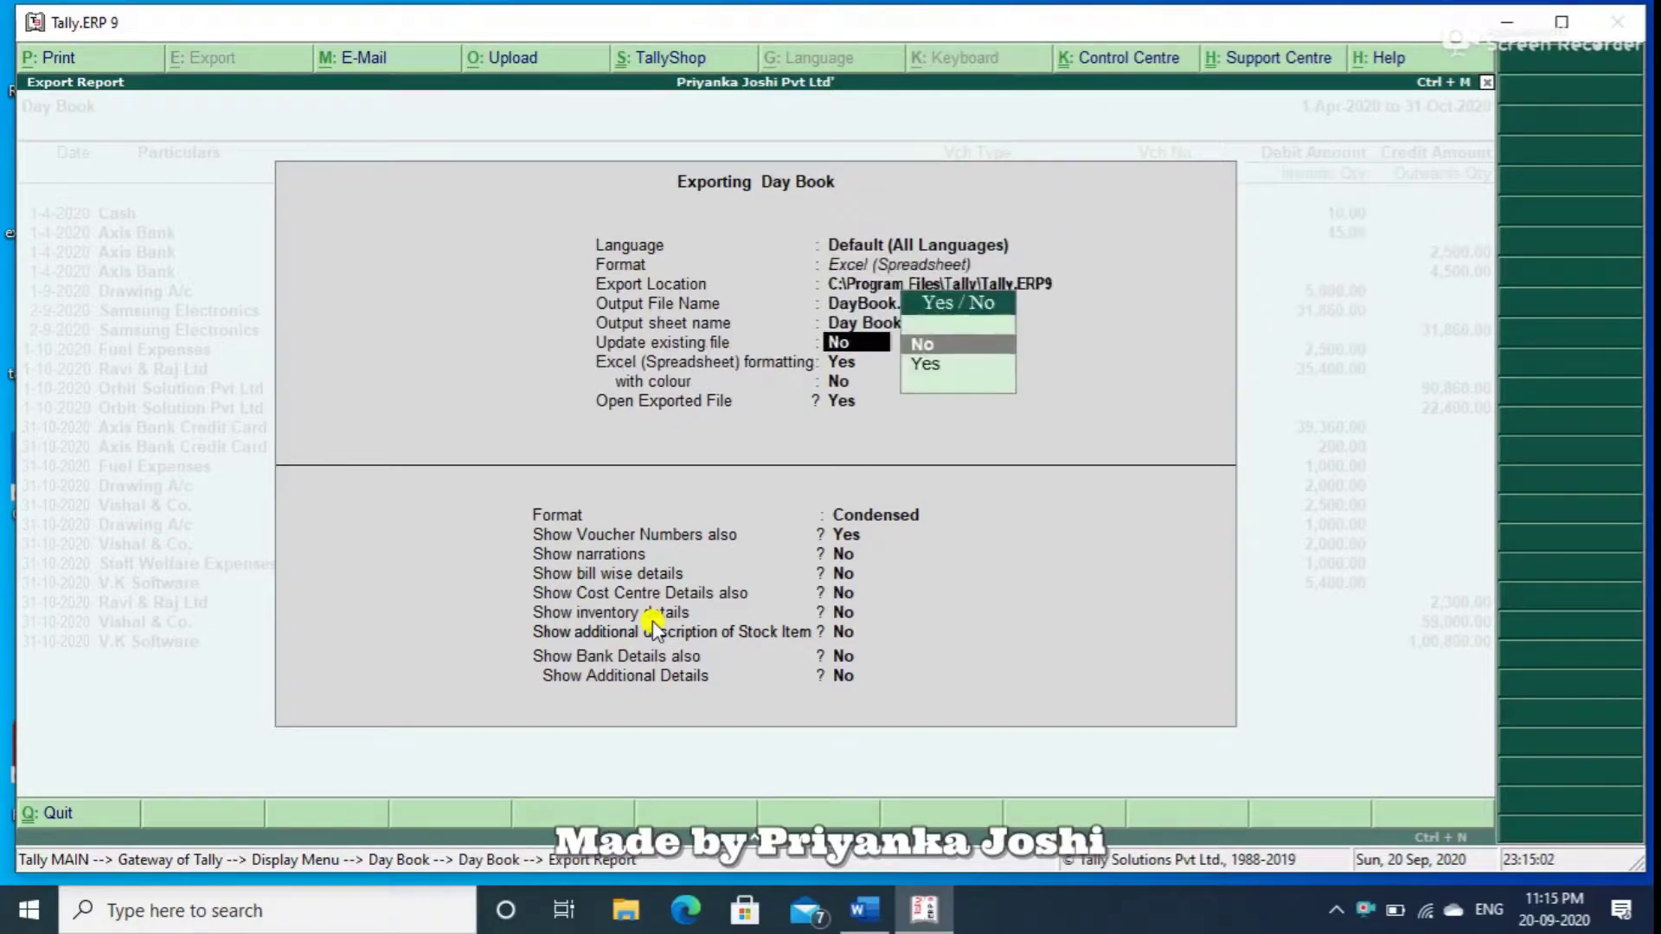
key("Return")
key("Return")
key("Return")
key("Return")
key("Return")
key("Return")
key("Return")
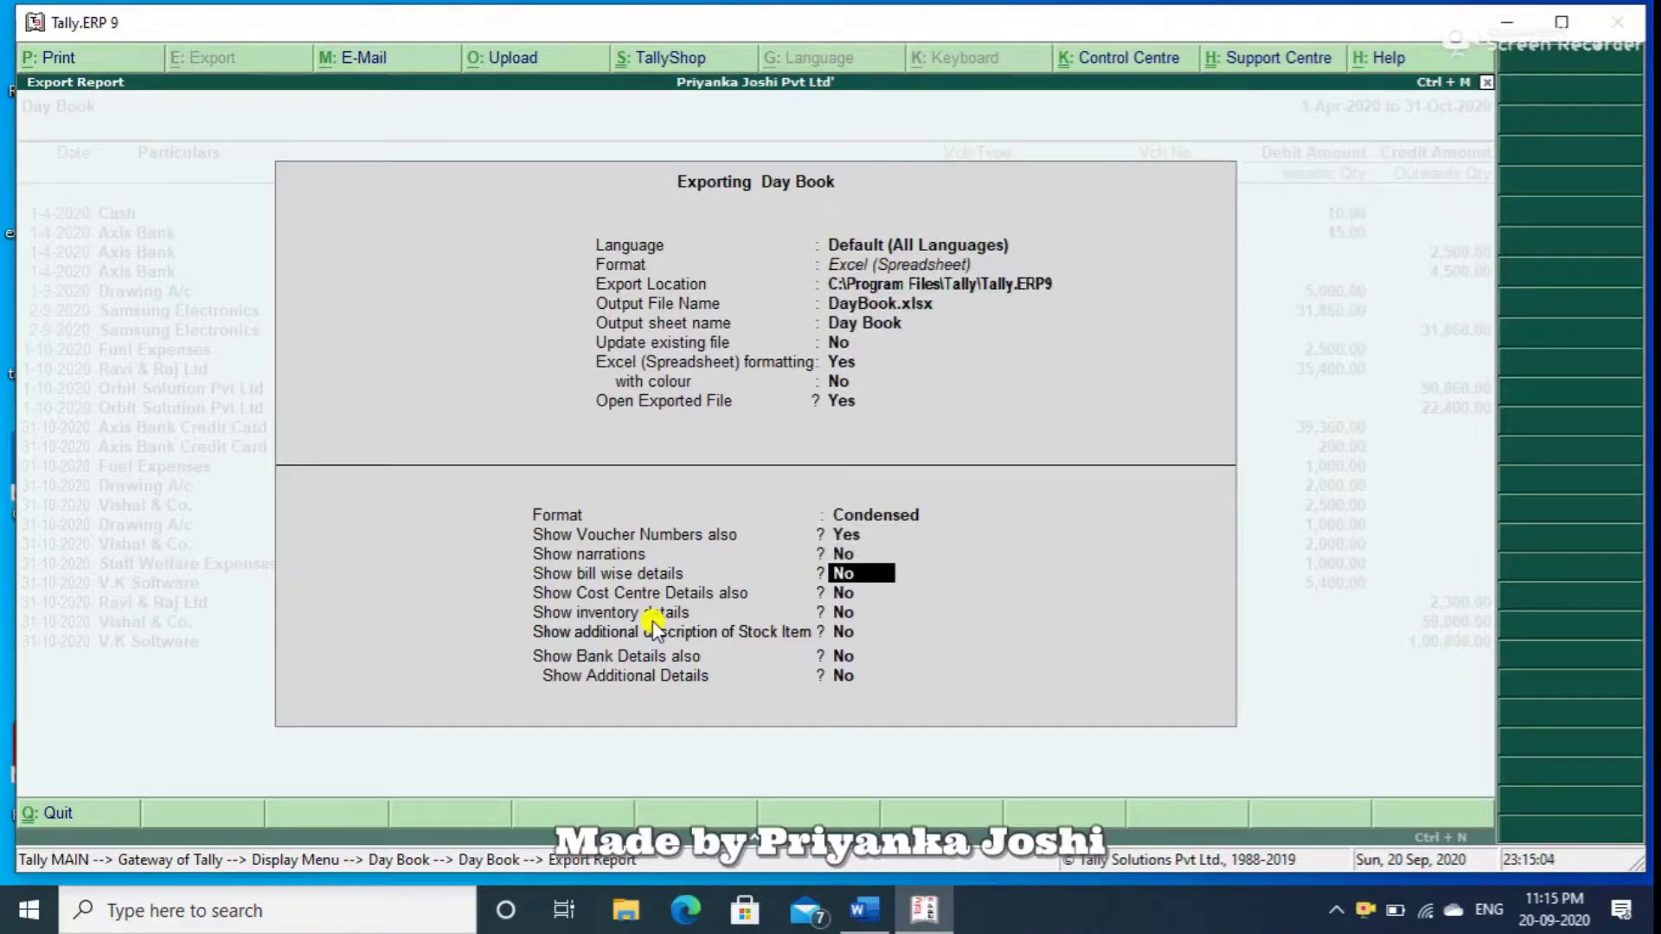
key("Return")
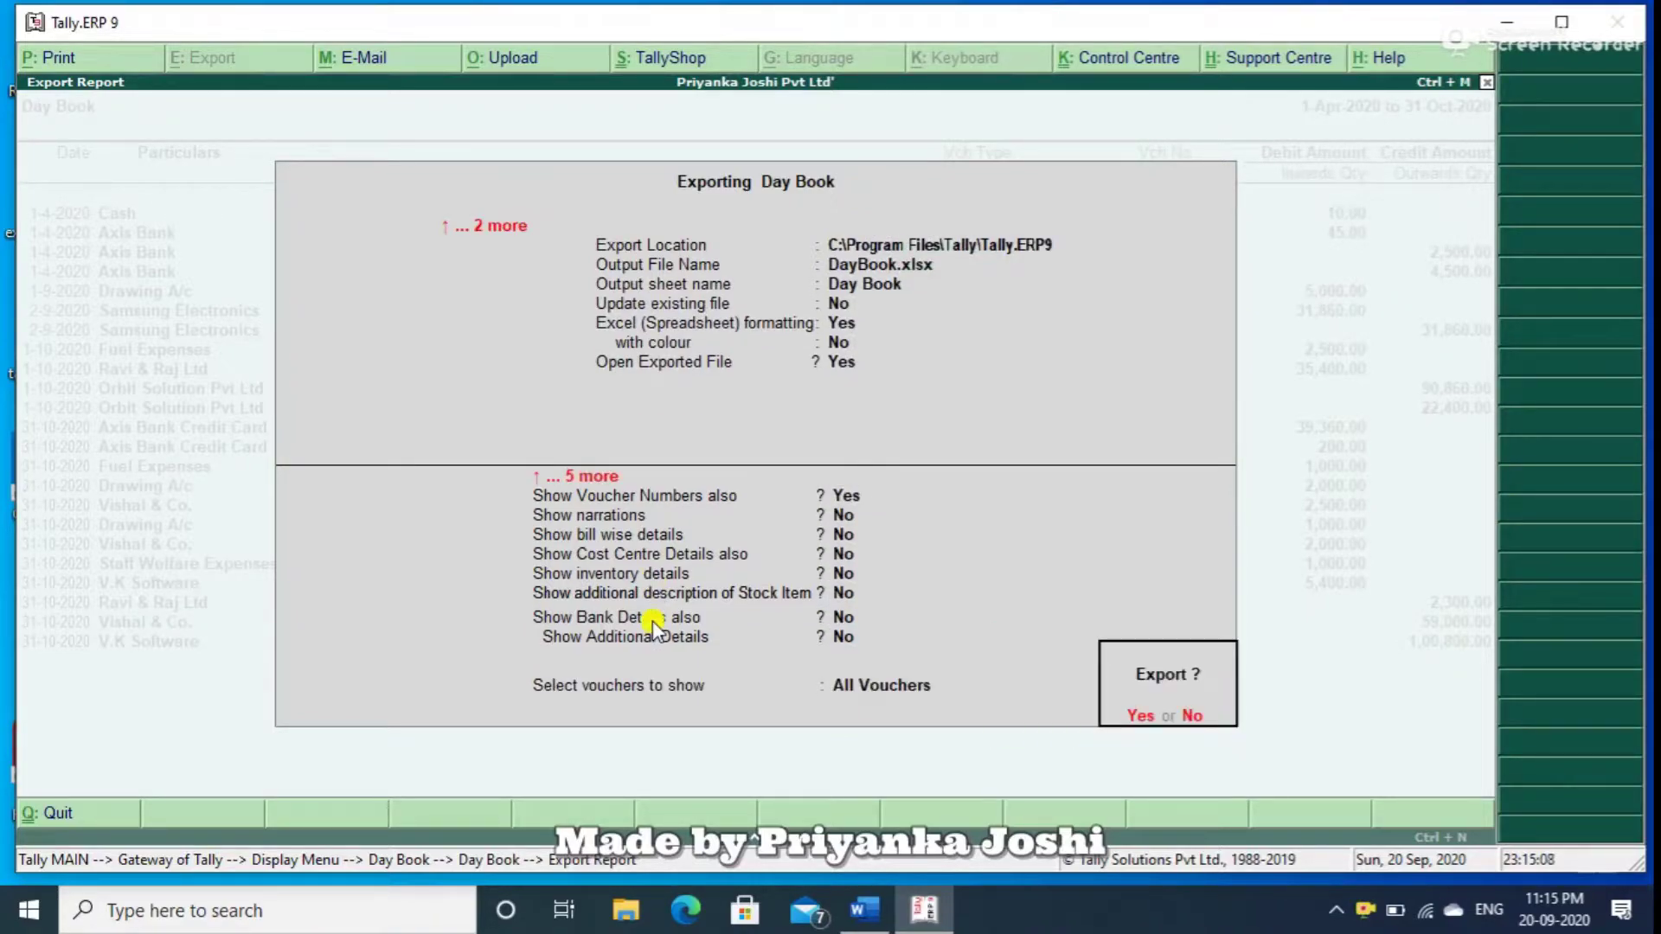
key("Return")
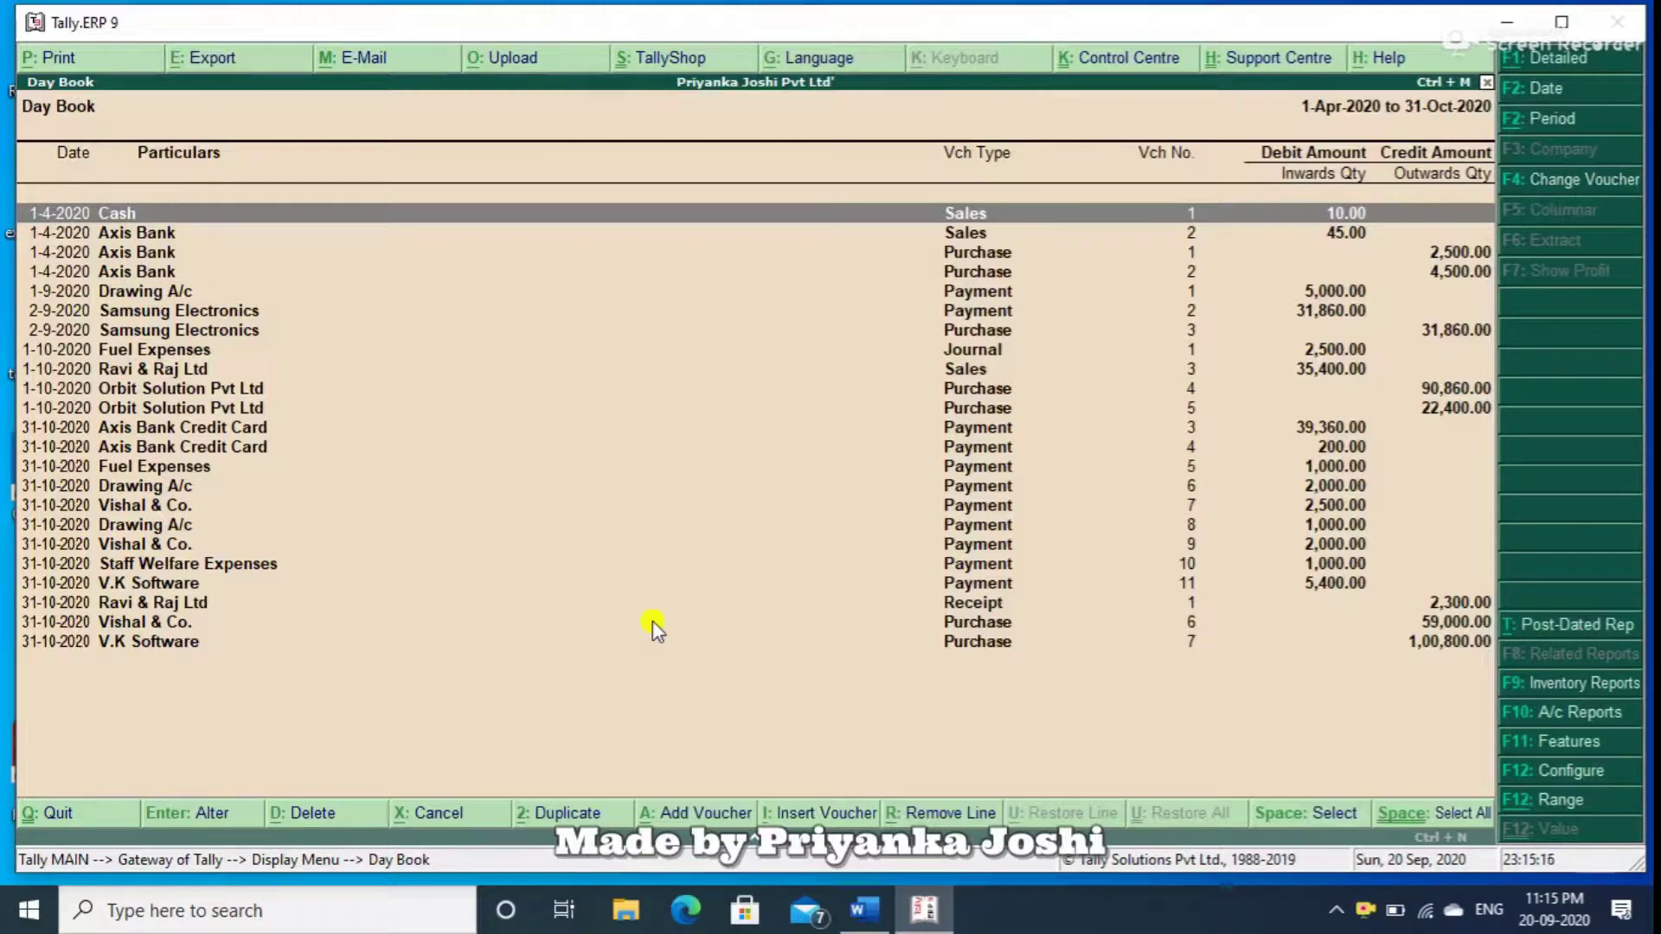
Start a duplicate of Cash sales voucher 1, keep Cash as the party account and accept its party details.
key("alt+2")
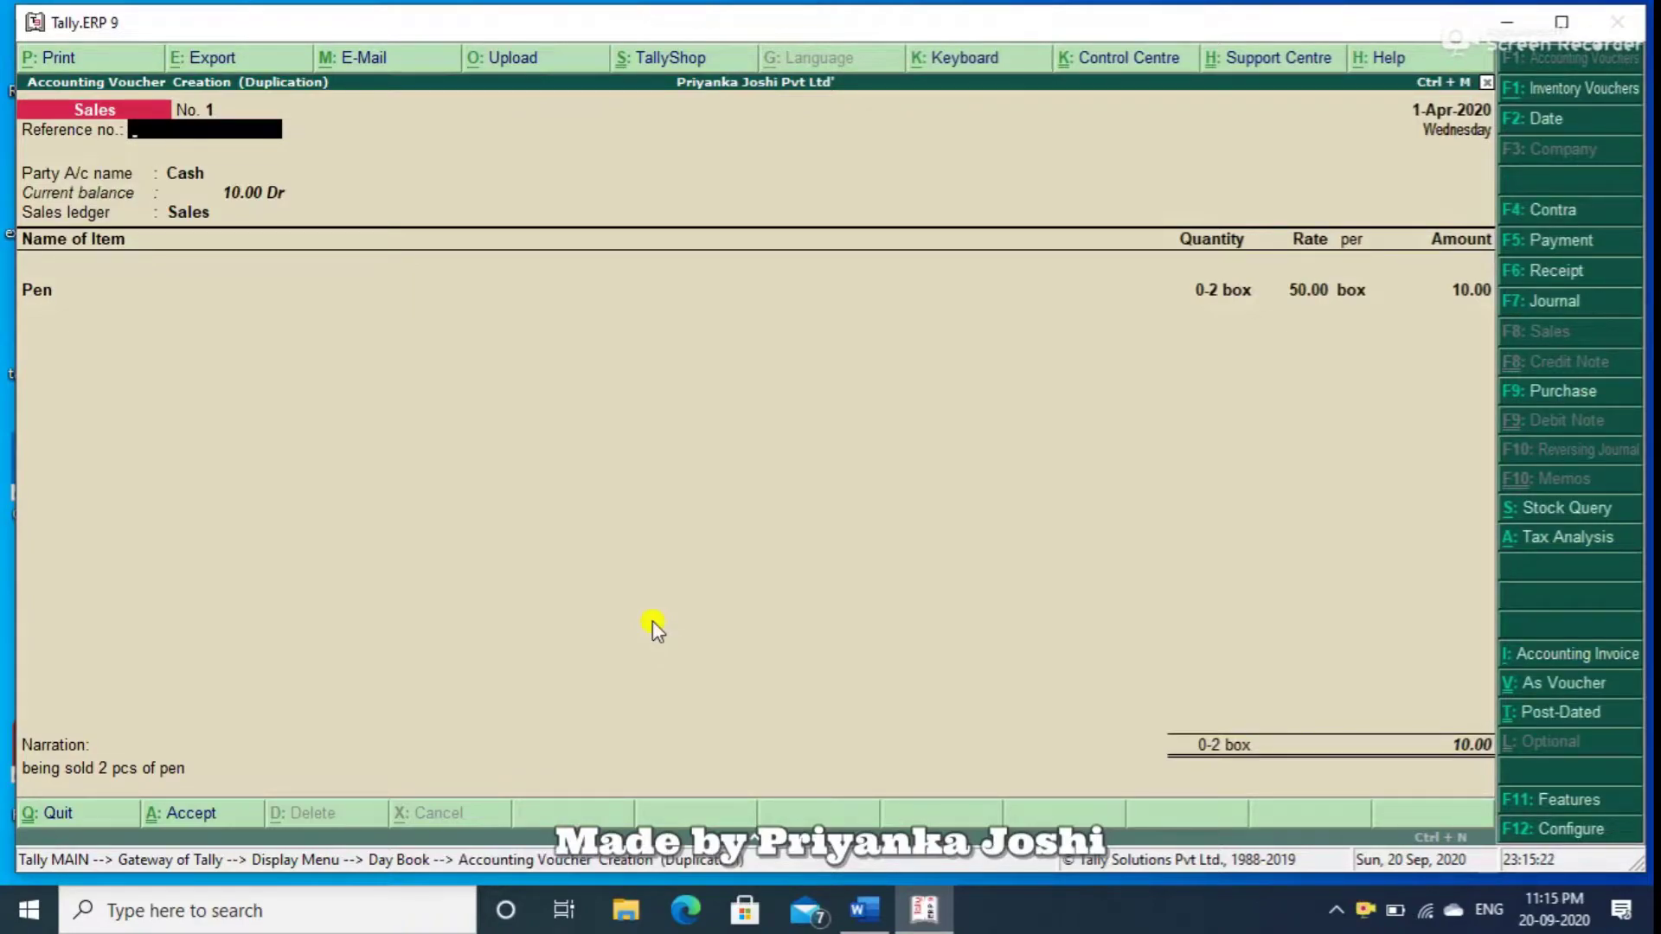
key("Return")
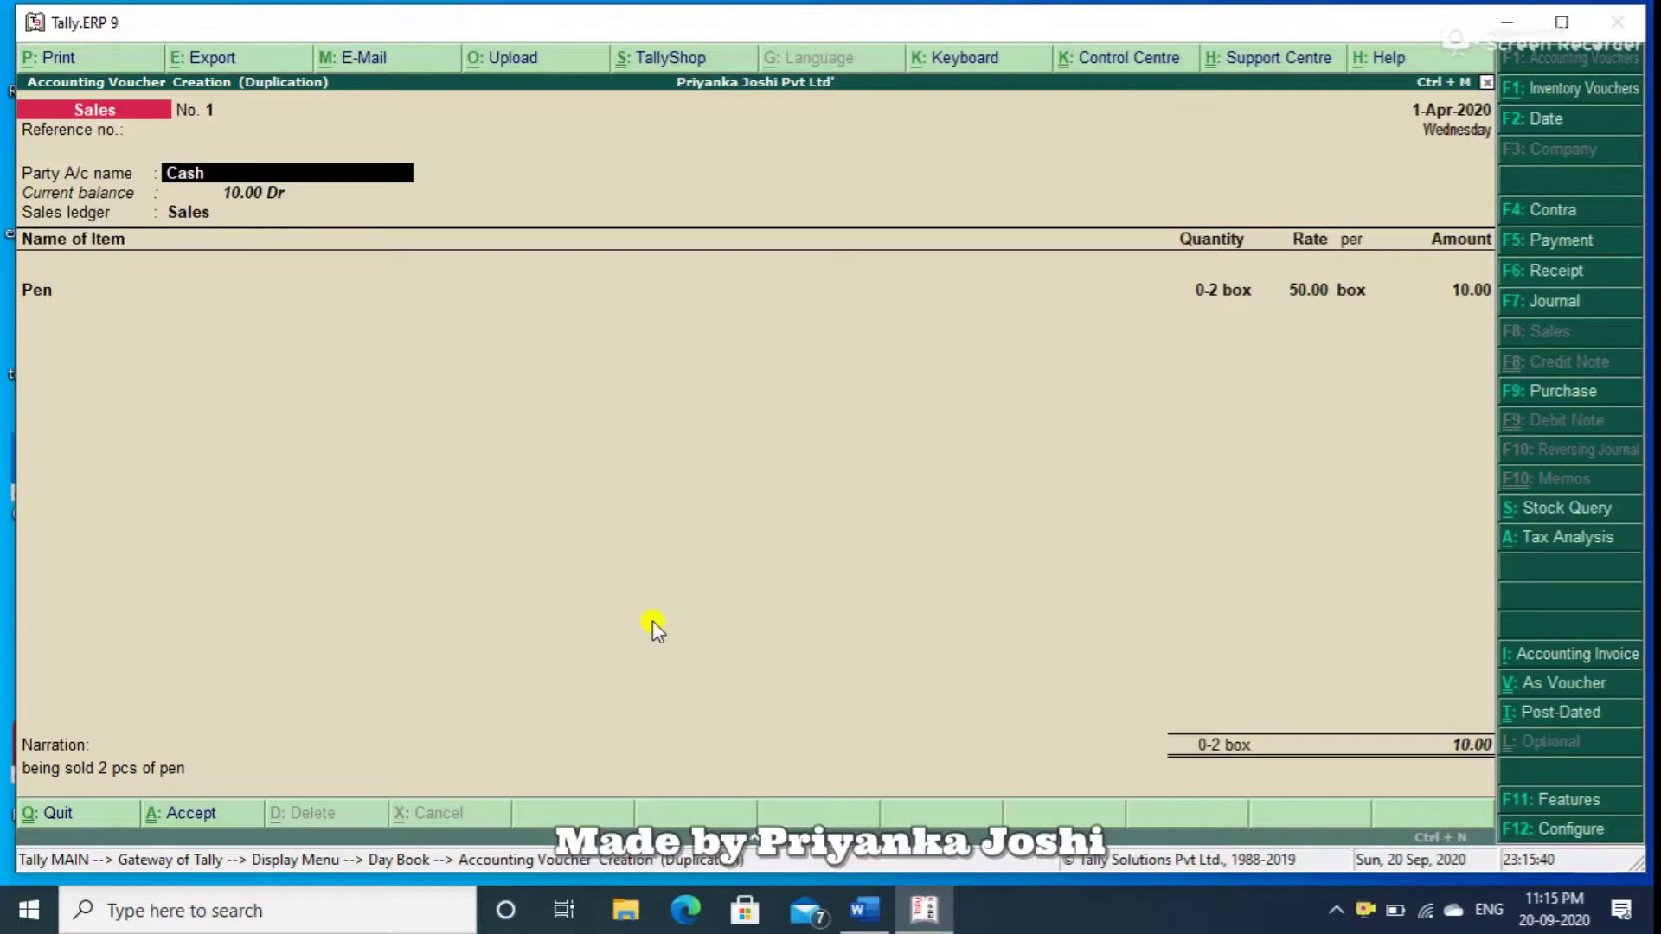
key("BackSpace")
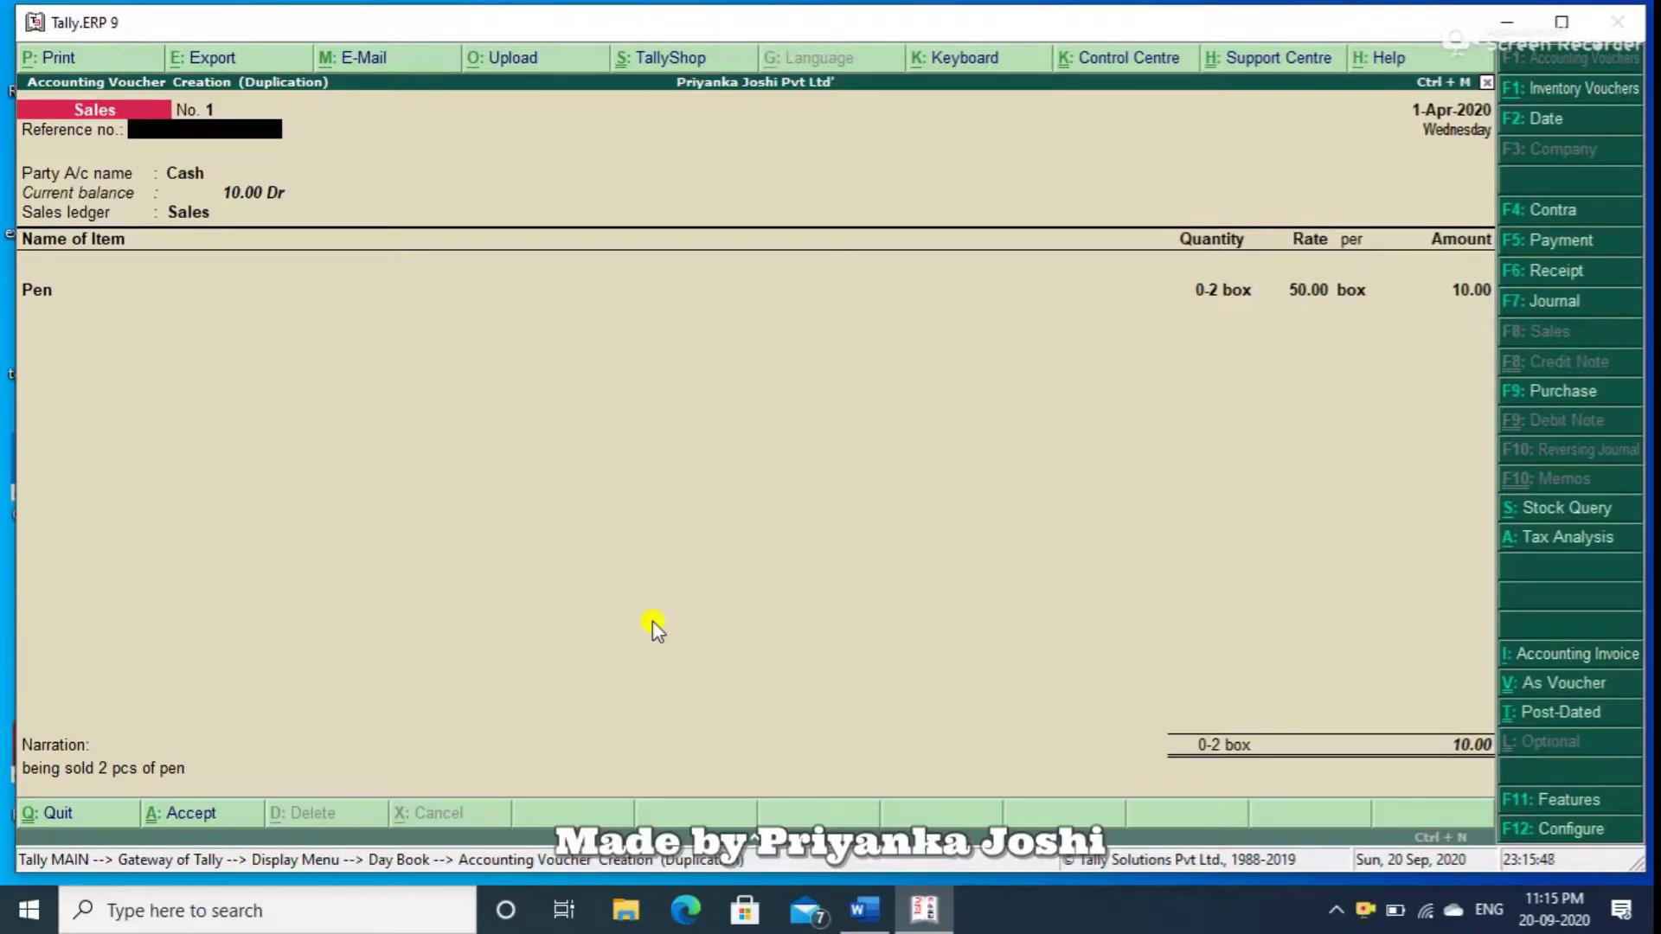
key("Return")
key("BackSpace")
key("Return")
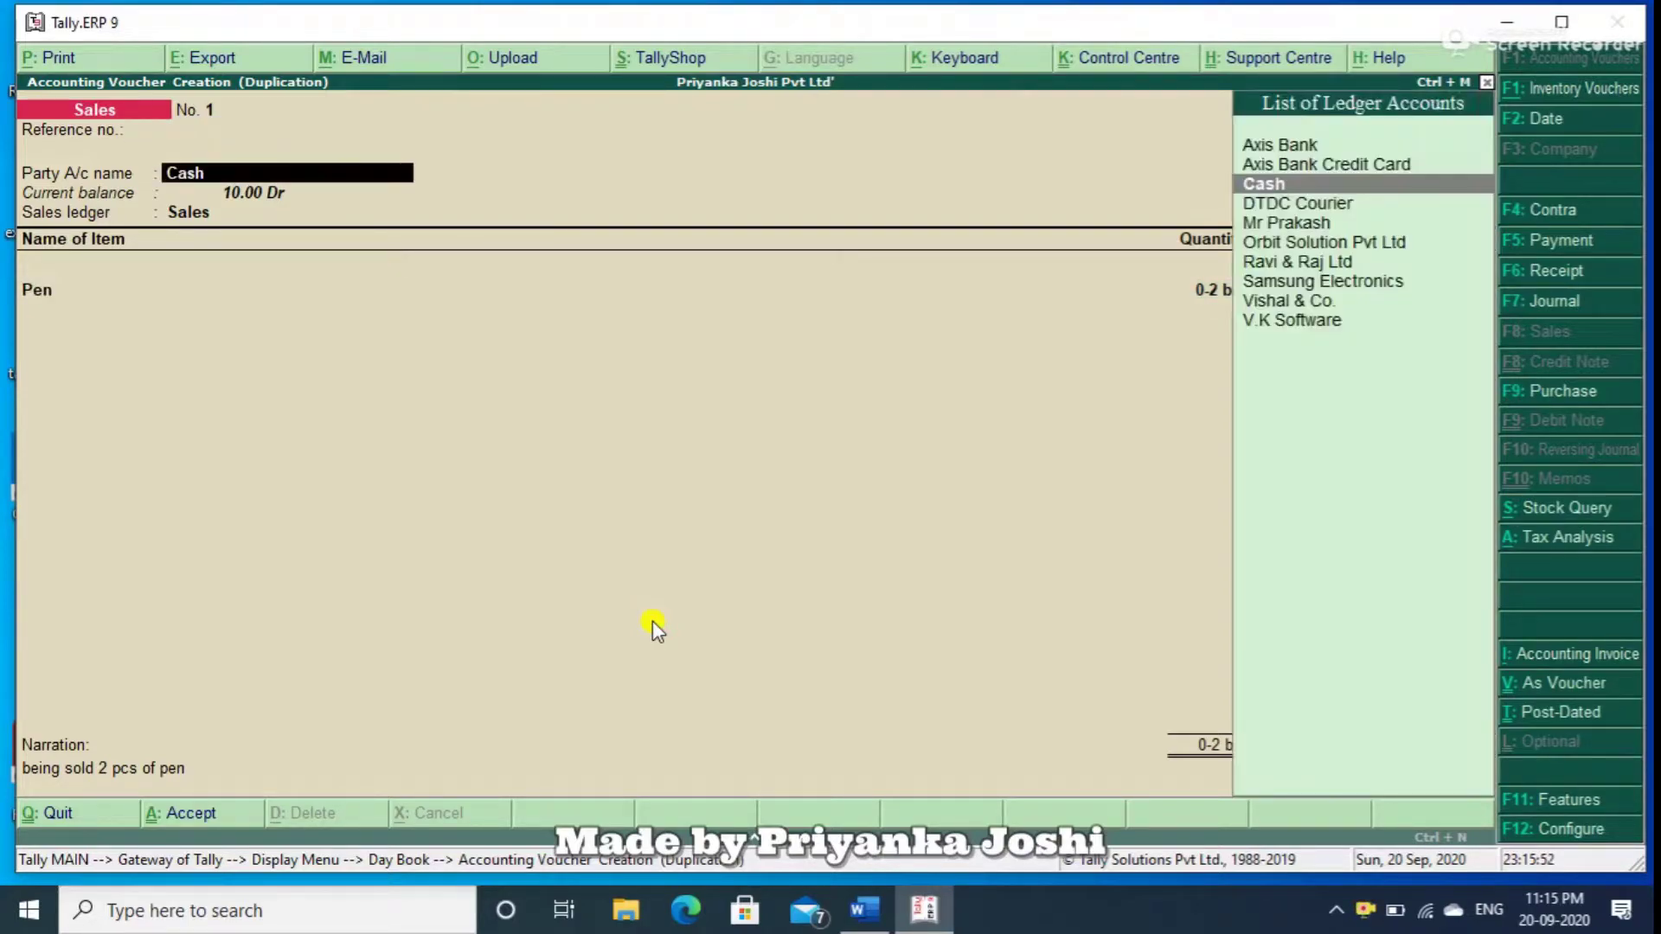
key("BackSpace")
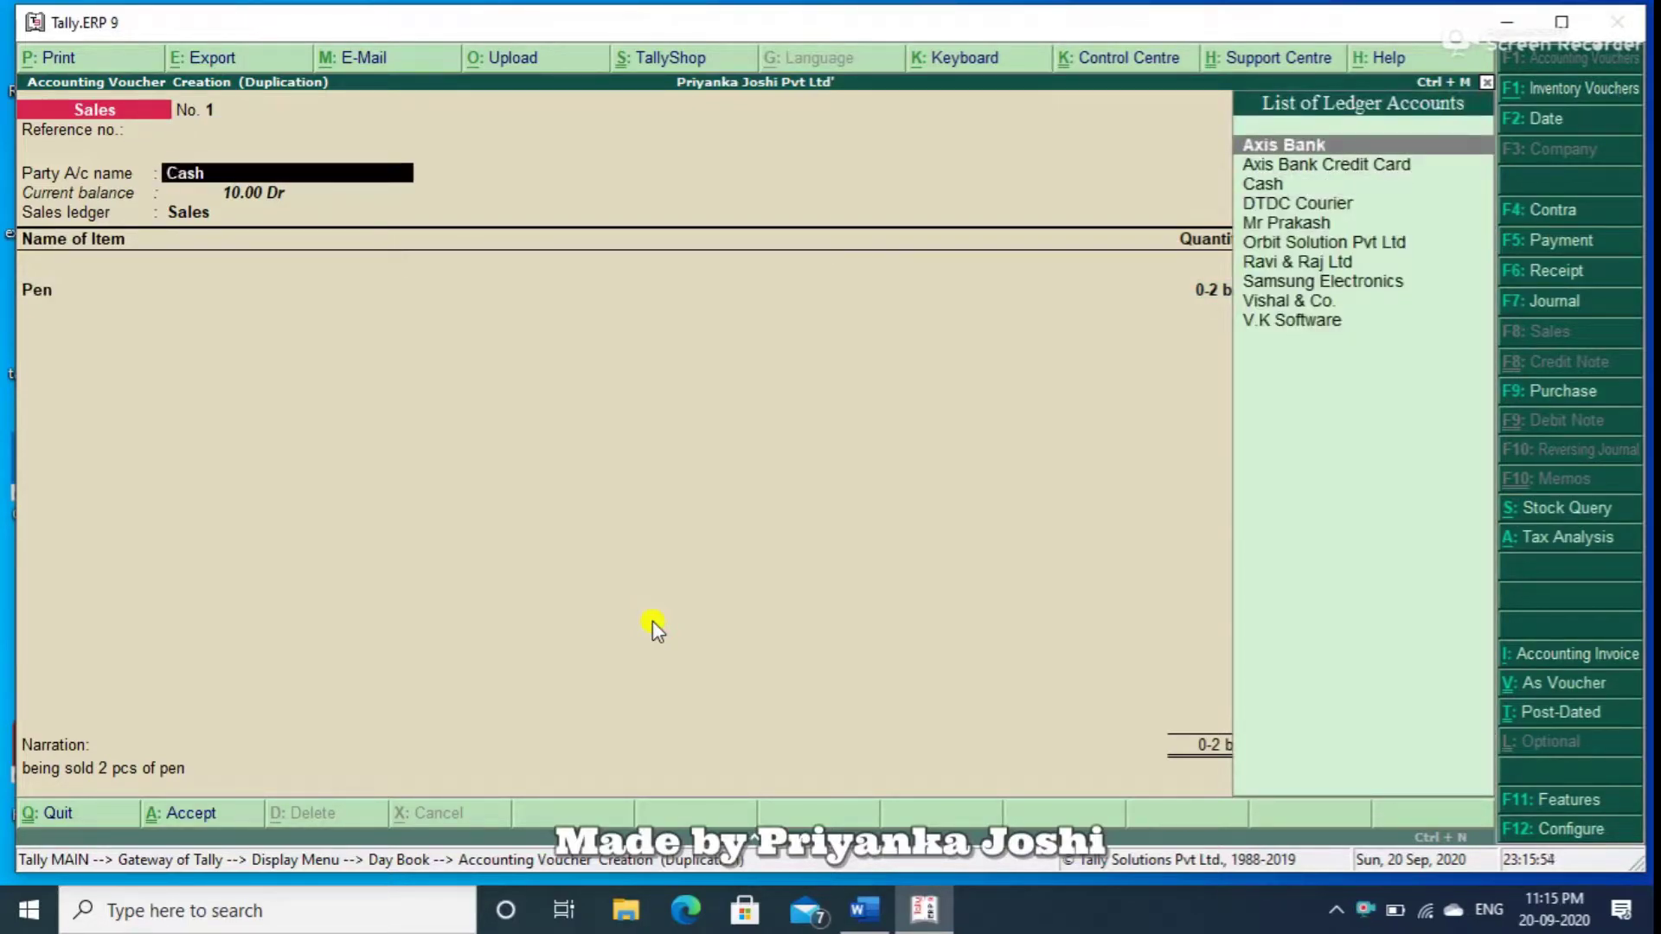
key("Down")
key("Down")
key("Return")
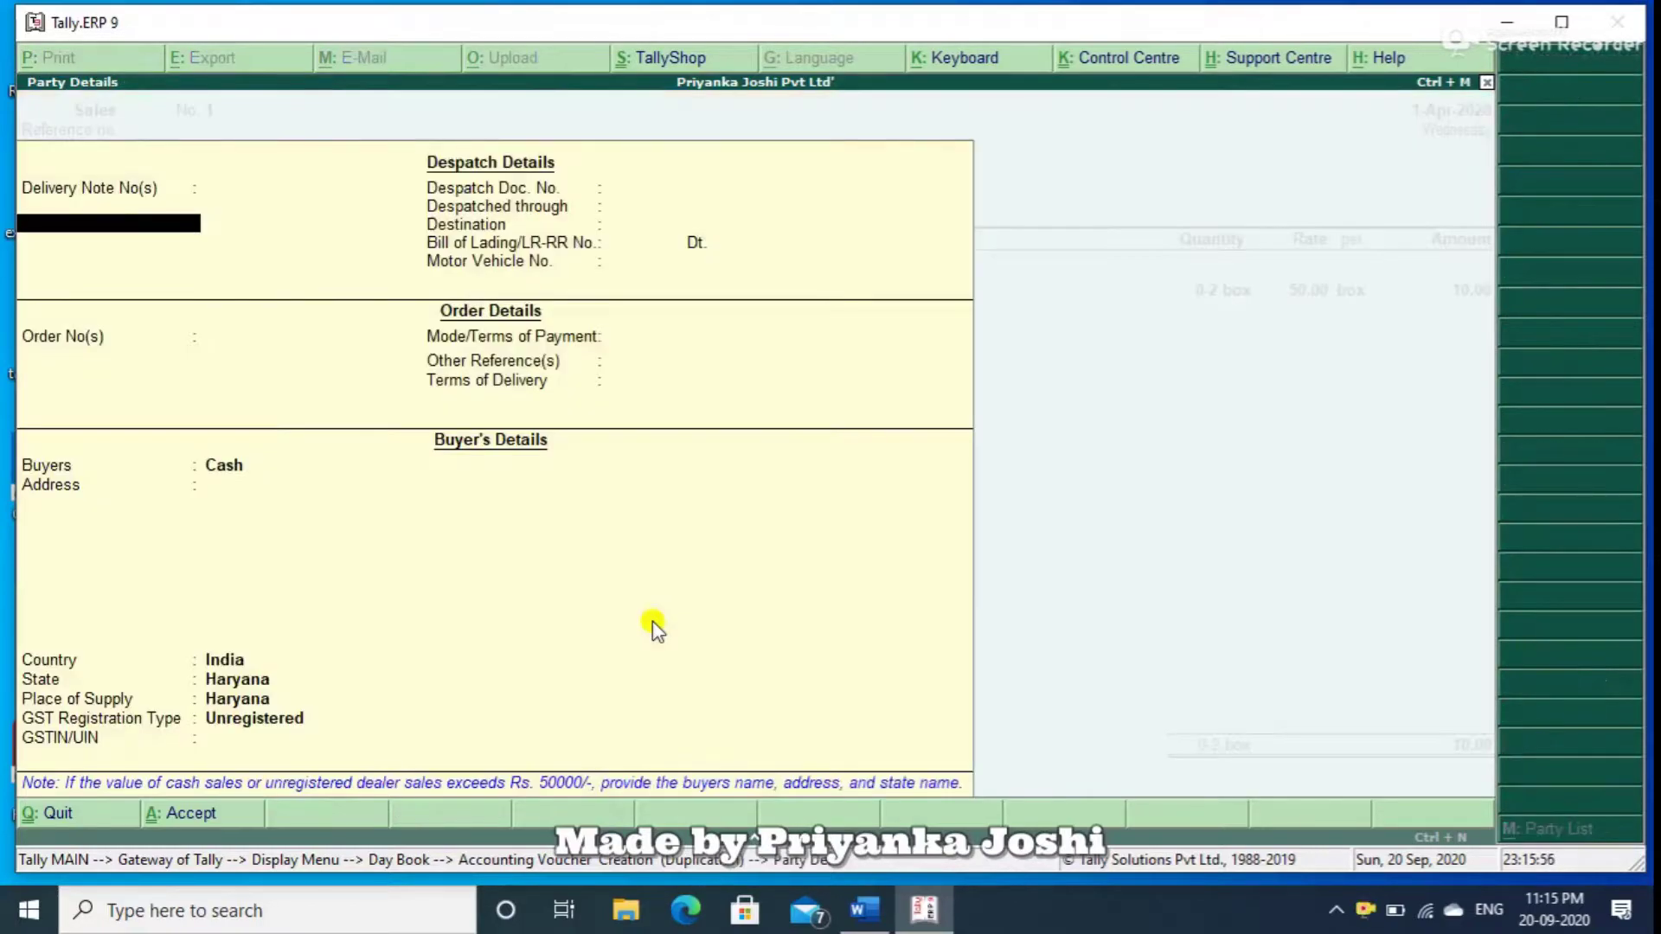
key("ctrl+a")
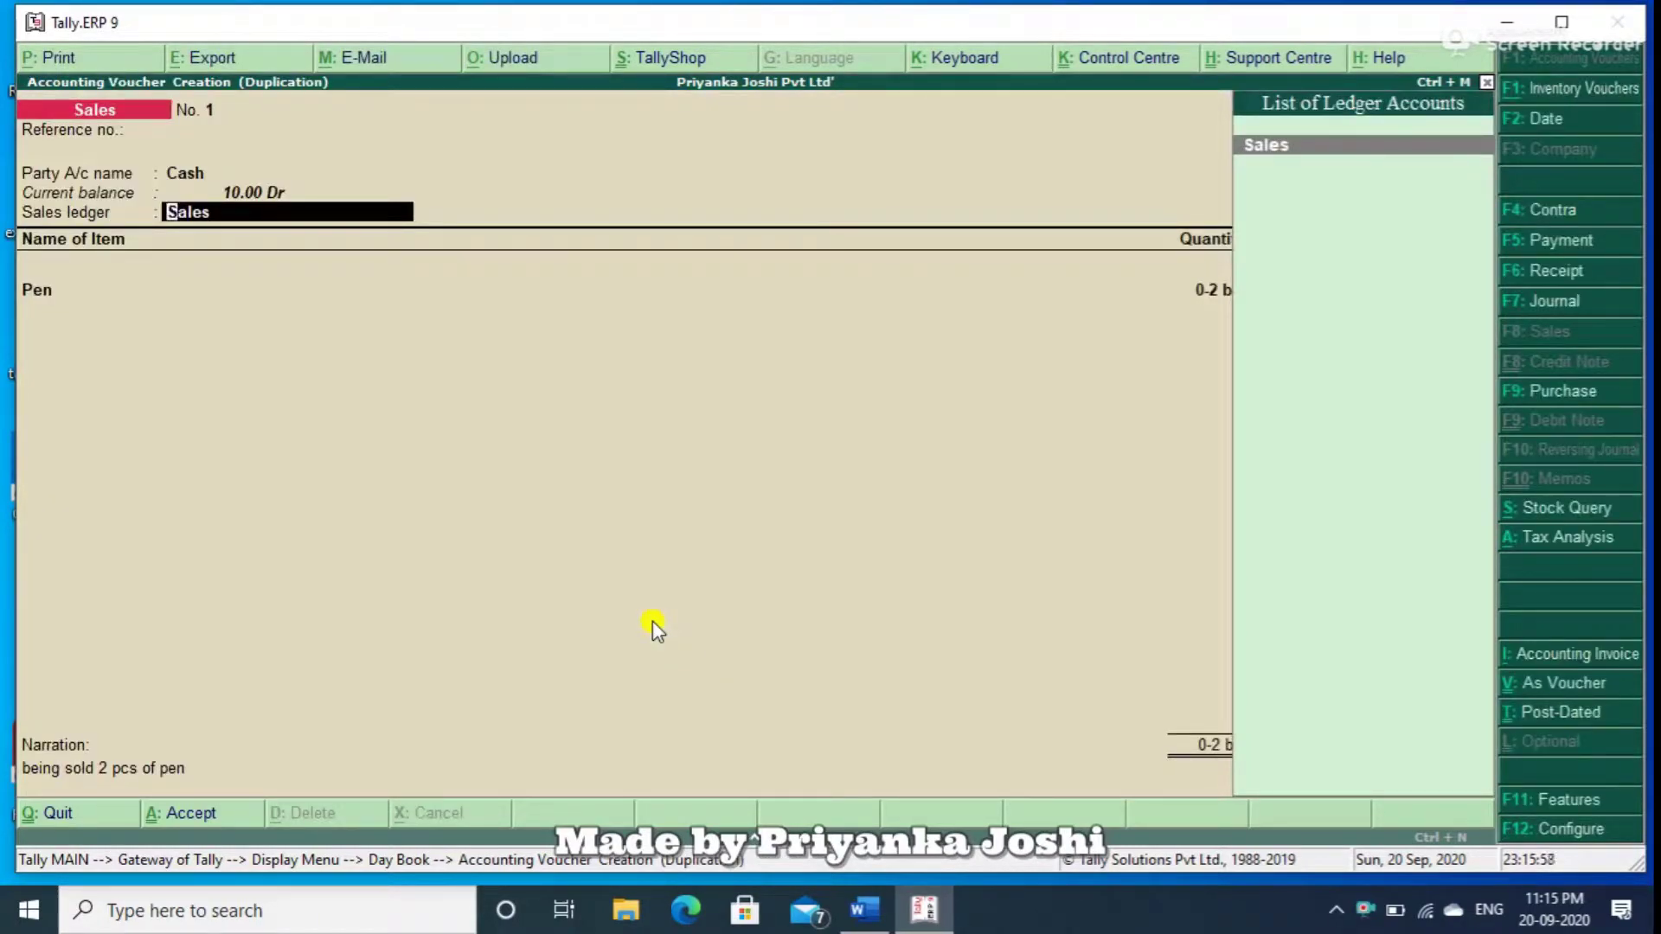
Keep the Sales ledger and the Pen item of 0-2 box, and save the duplicated sales voucher.
key("Return")
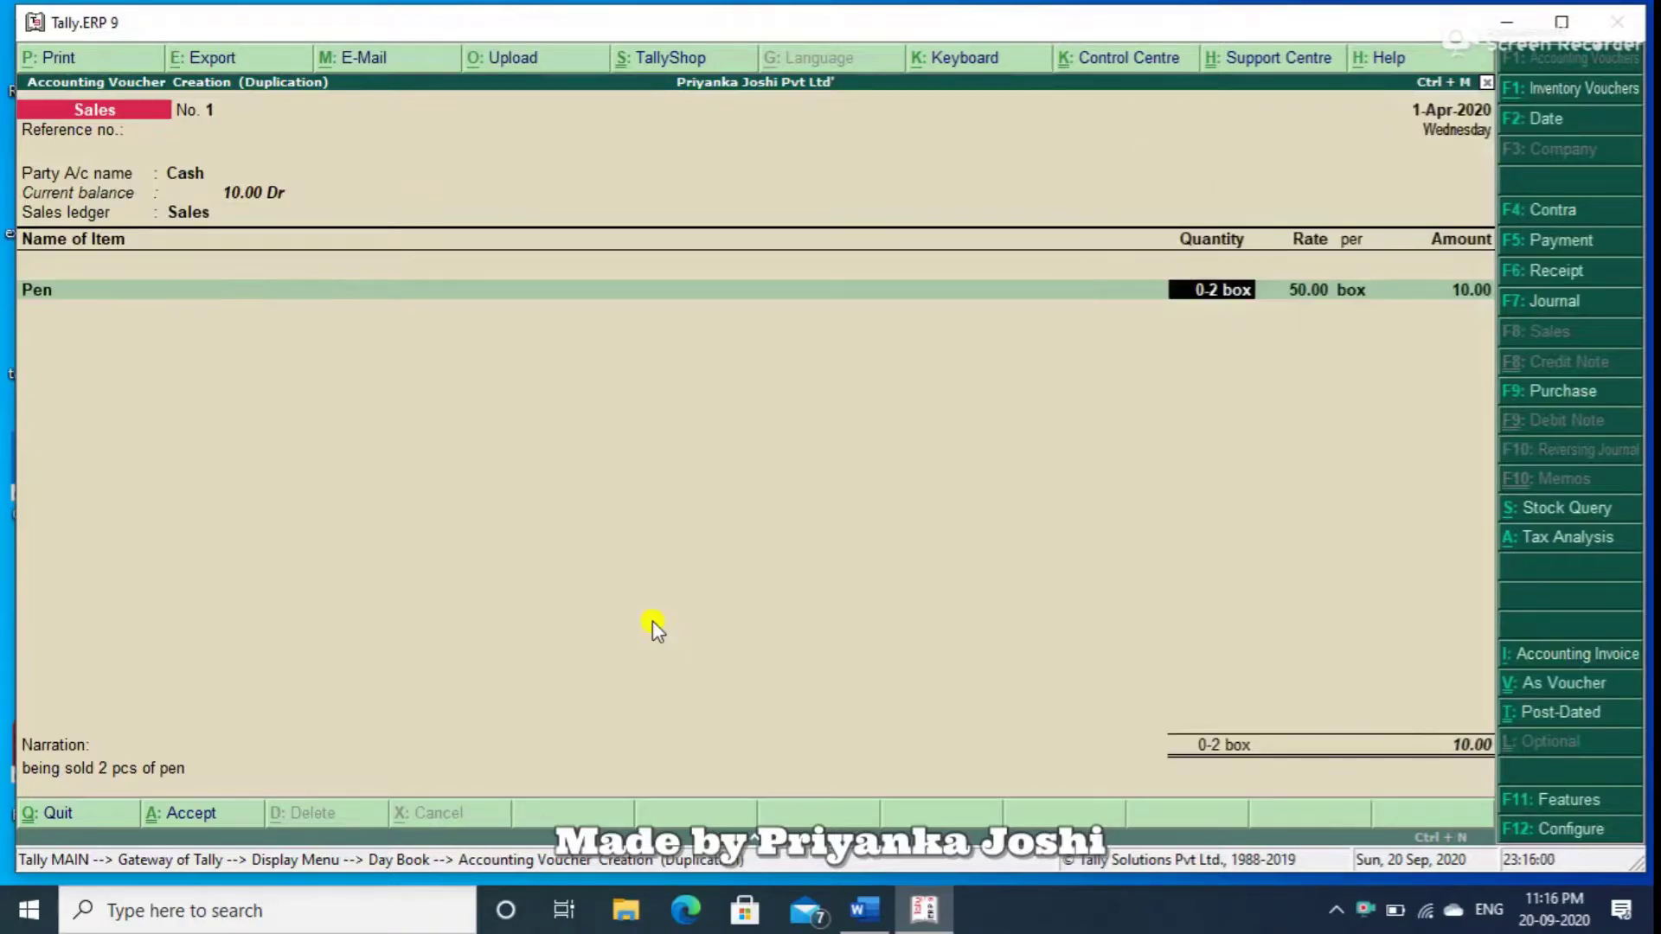
key("Up")
key("Up")
key("Up")
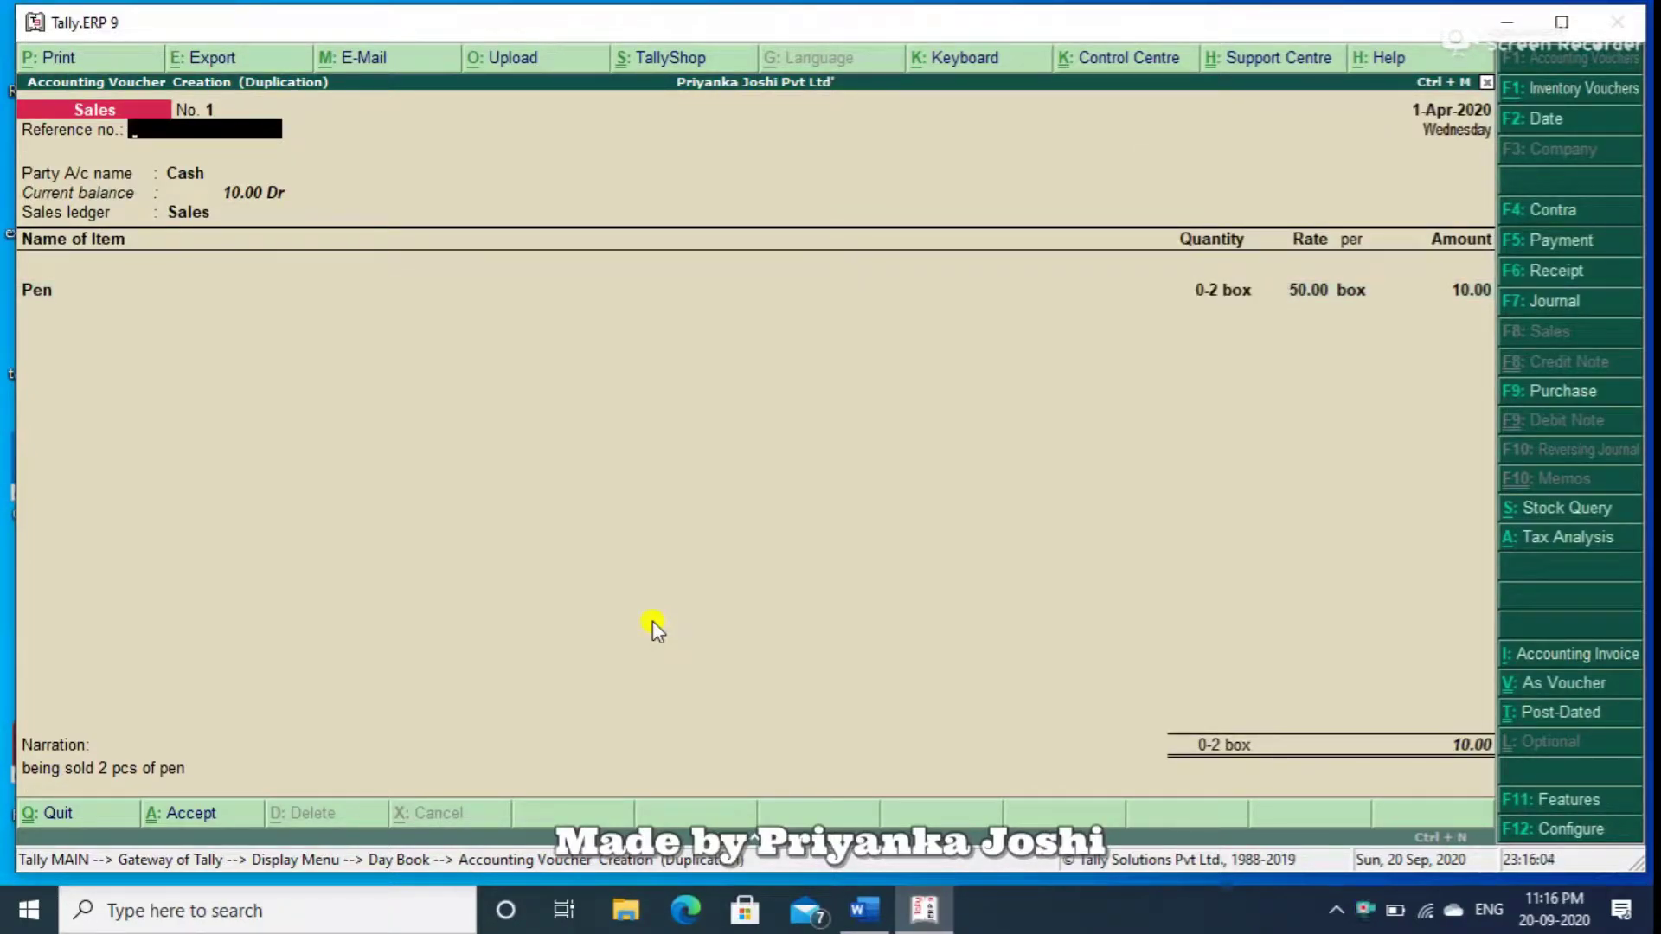
key("Down")
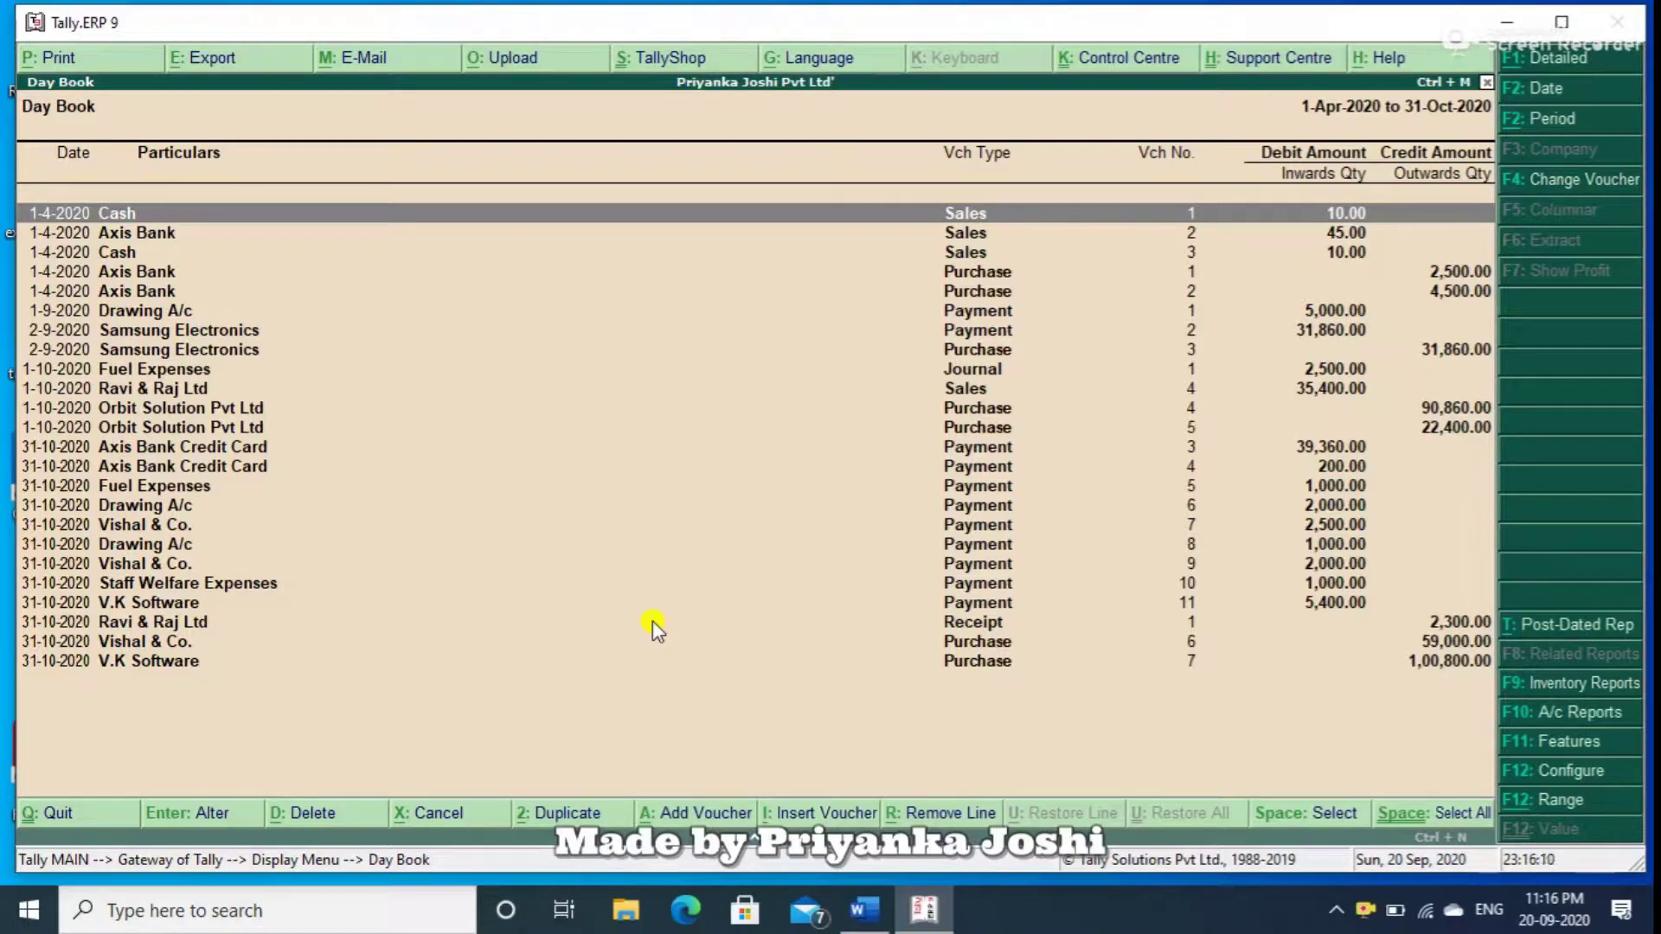
View the duplicated Cash sales voucher 3, close it, and return to the first Day Book entry.
key("Down")
key("Down")
key("Return")
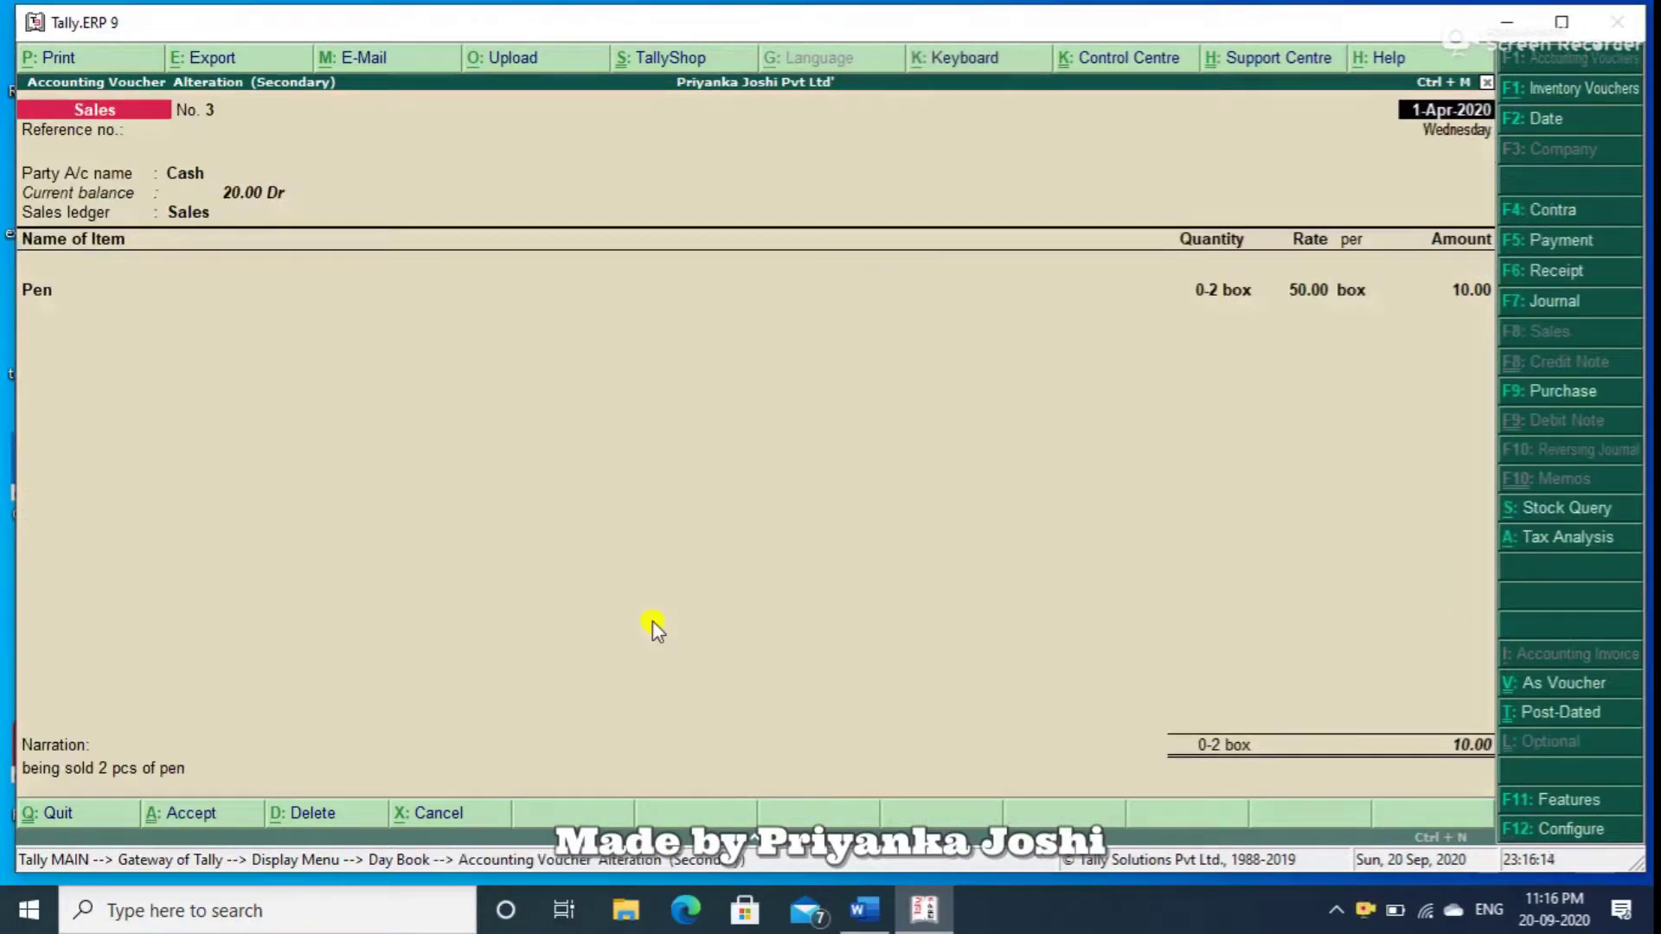
key("Escape")
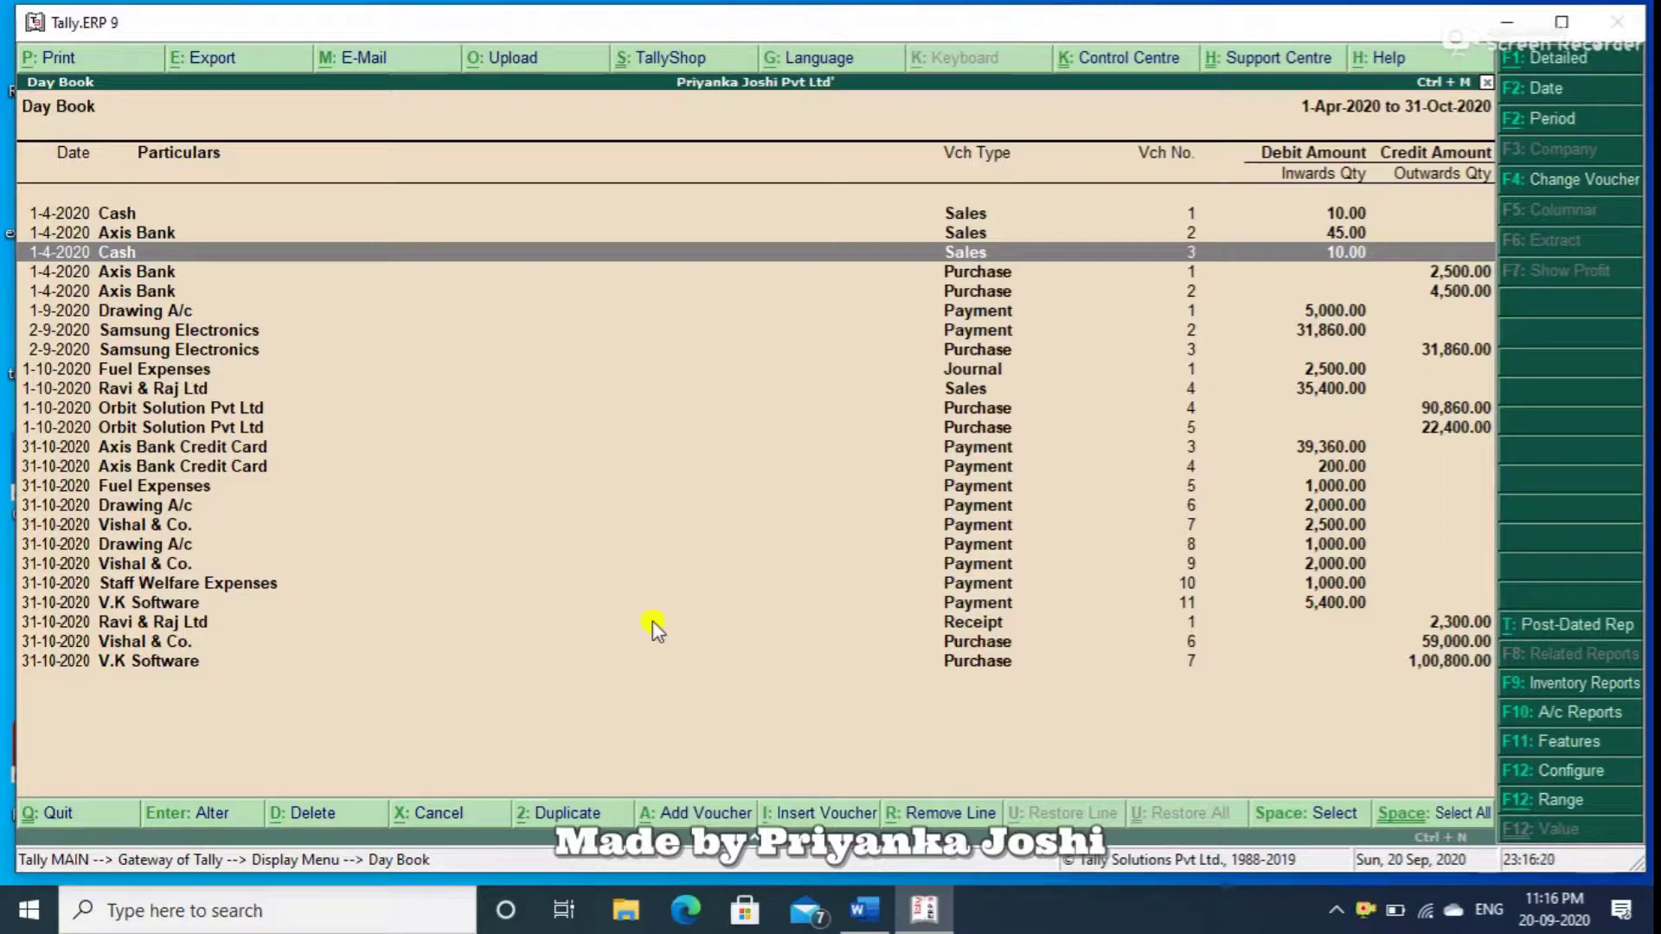
key("Up")
key("Up")
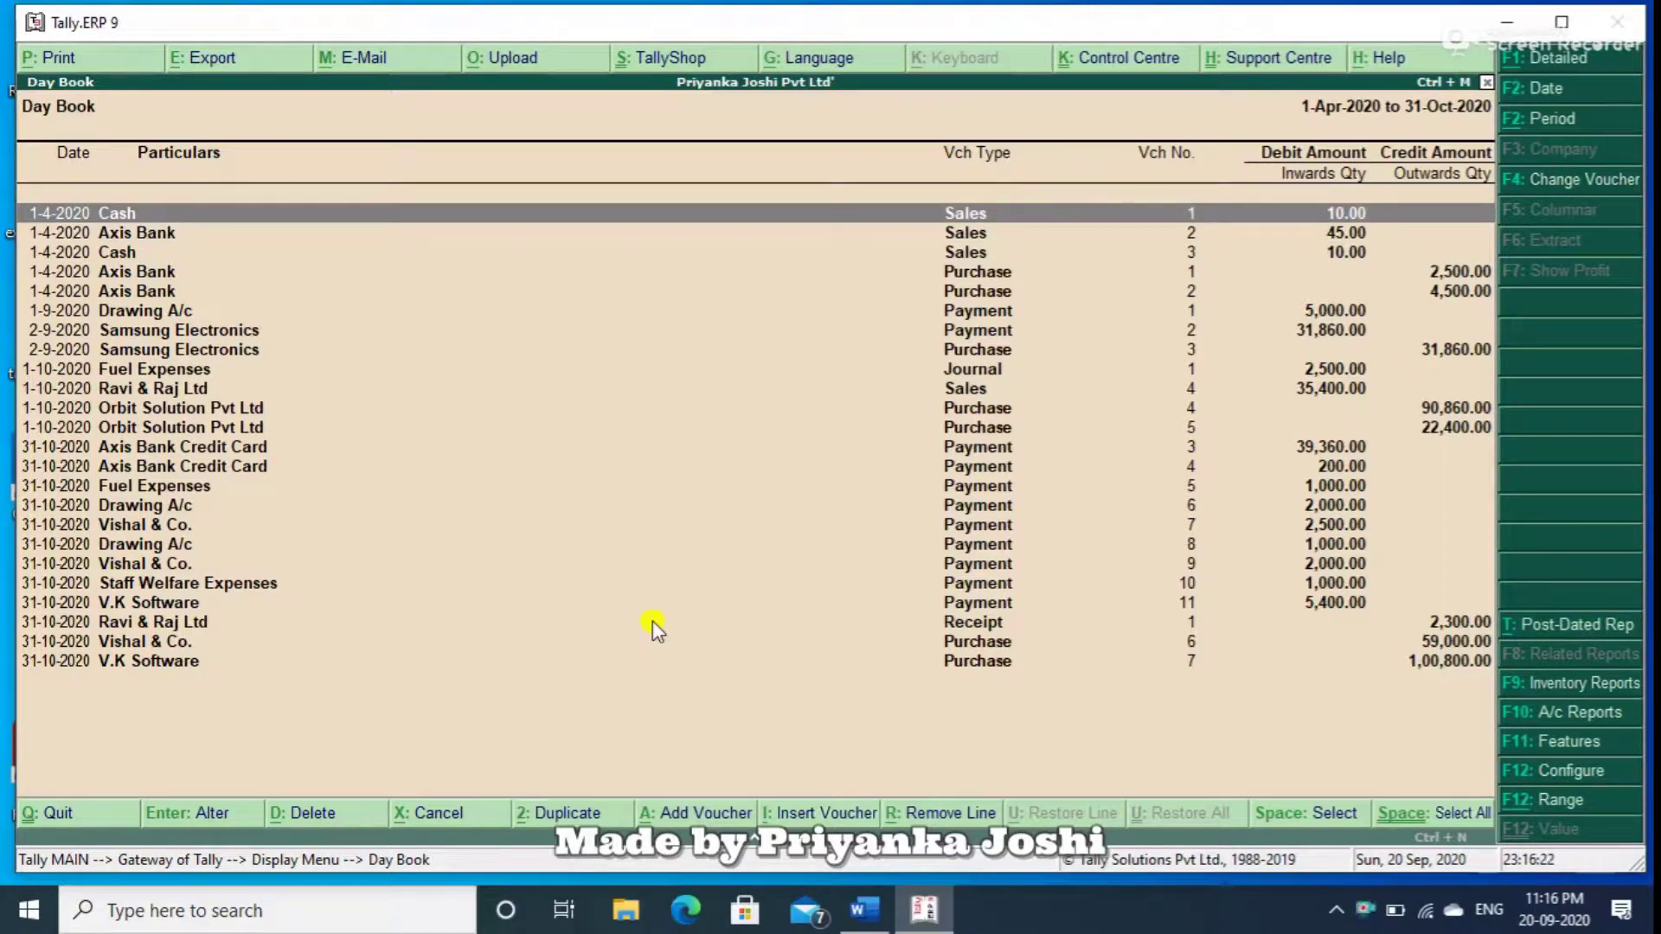
Start adding a voucher after the last Day Book entry, switch it through Receipt, Sales and Journal types, and quit without saving.
key("End")
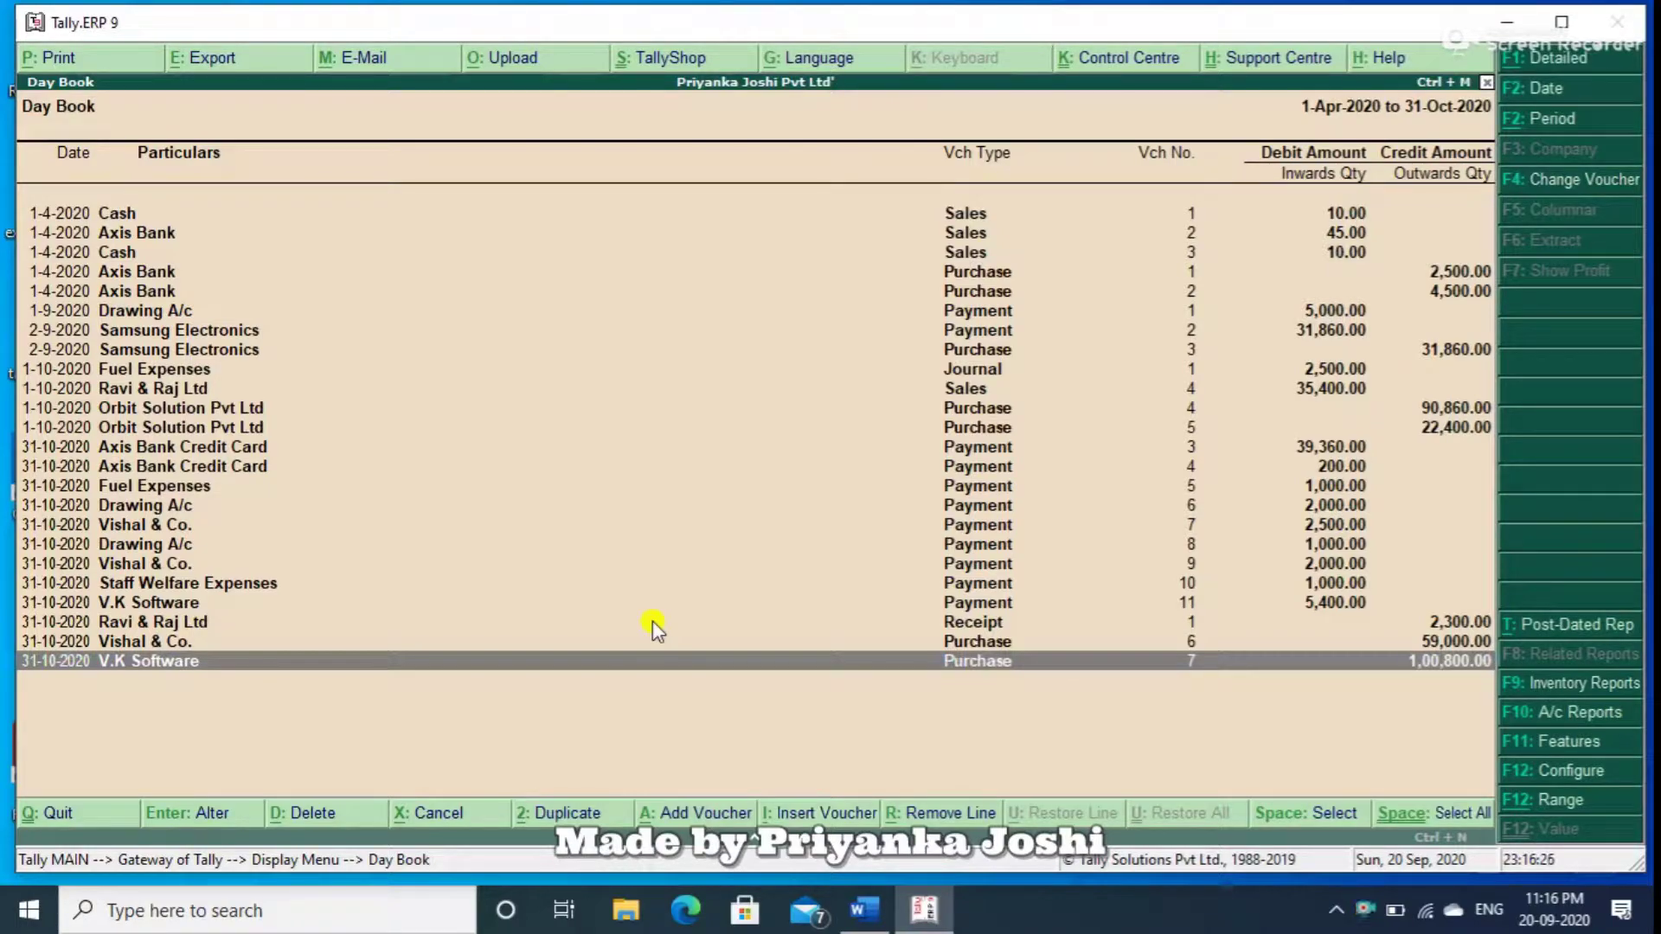
key("alt+a")
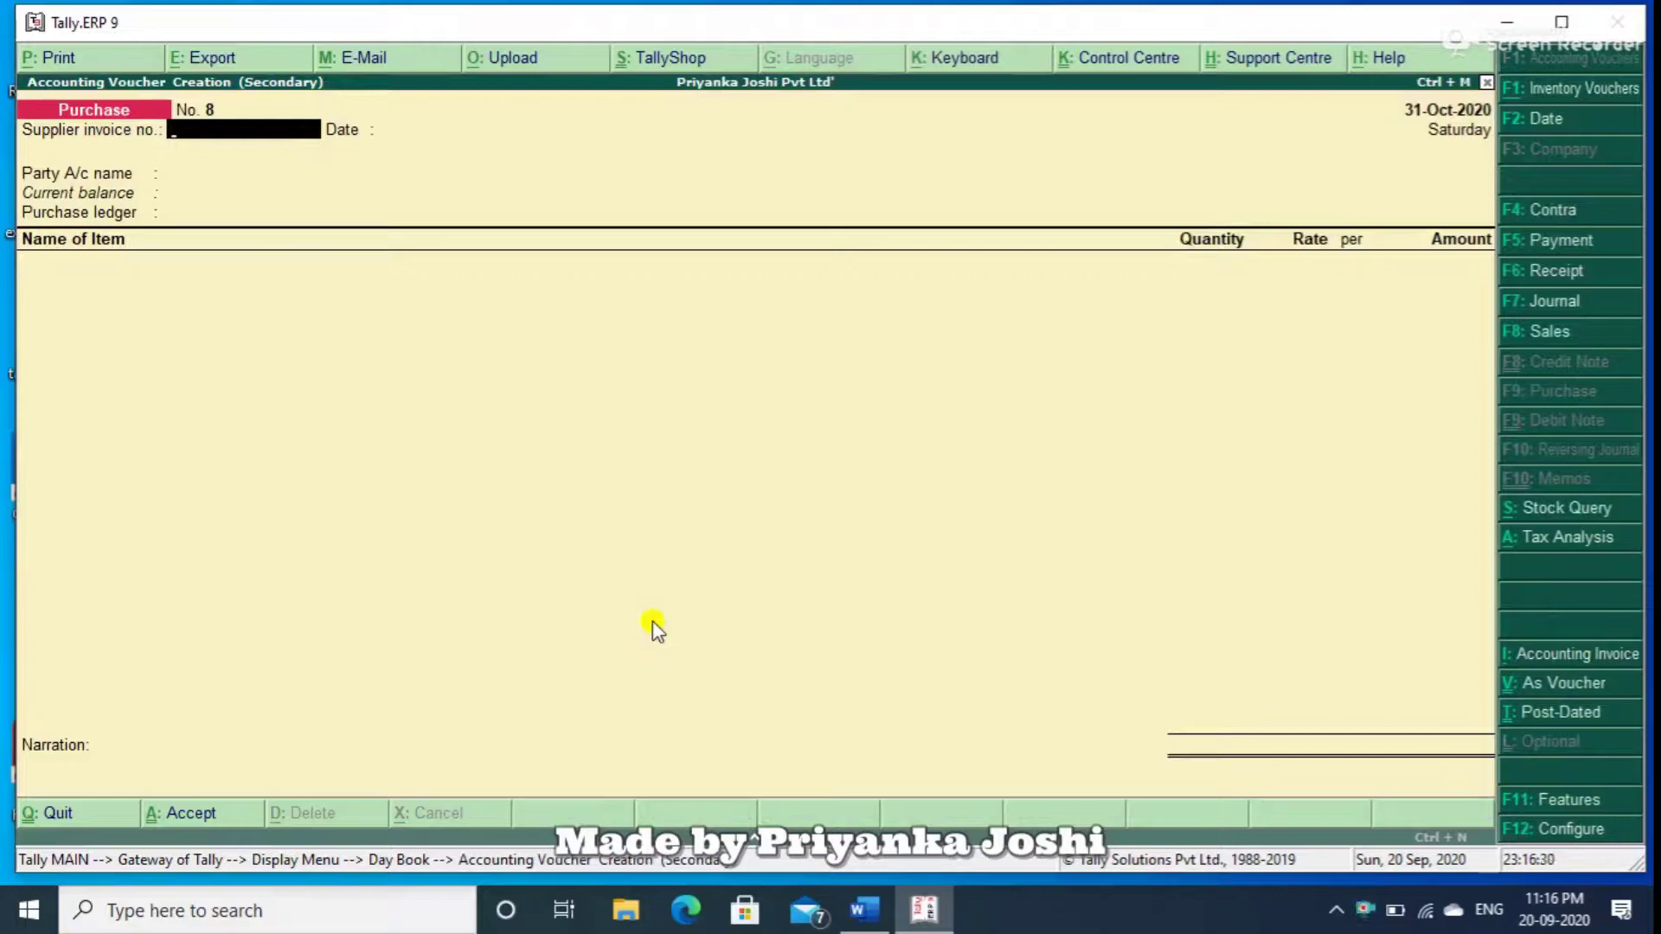
key("F6")
key("F8")
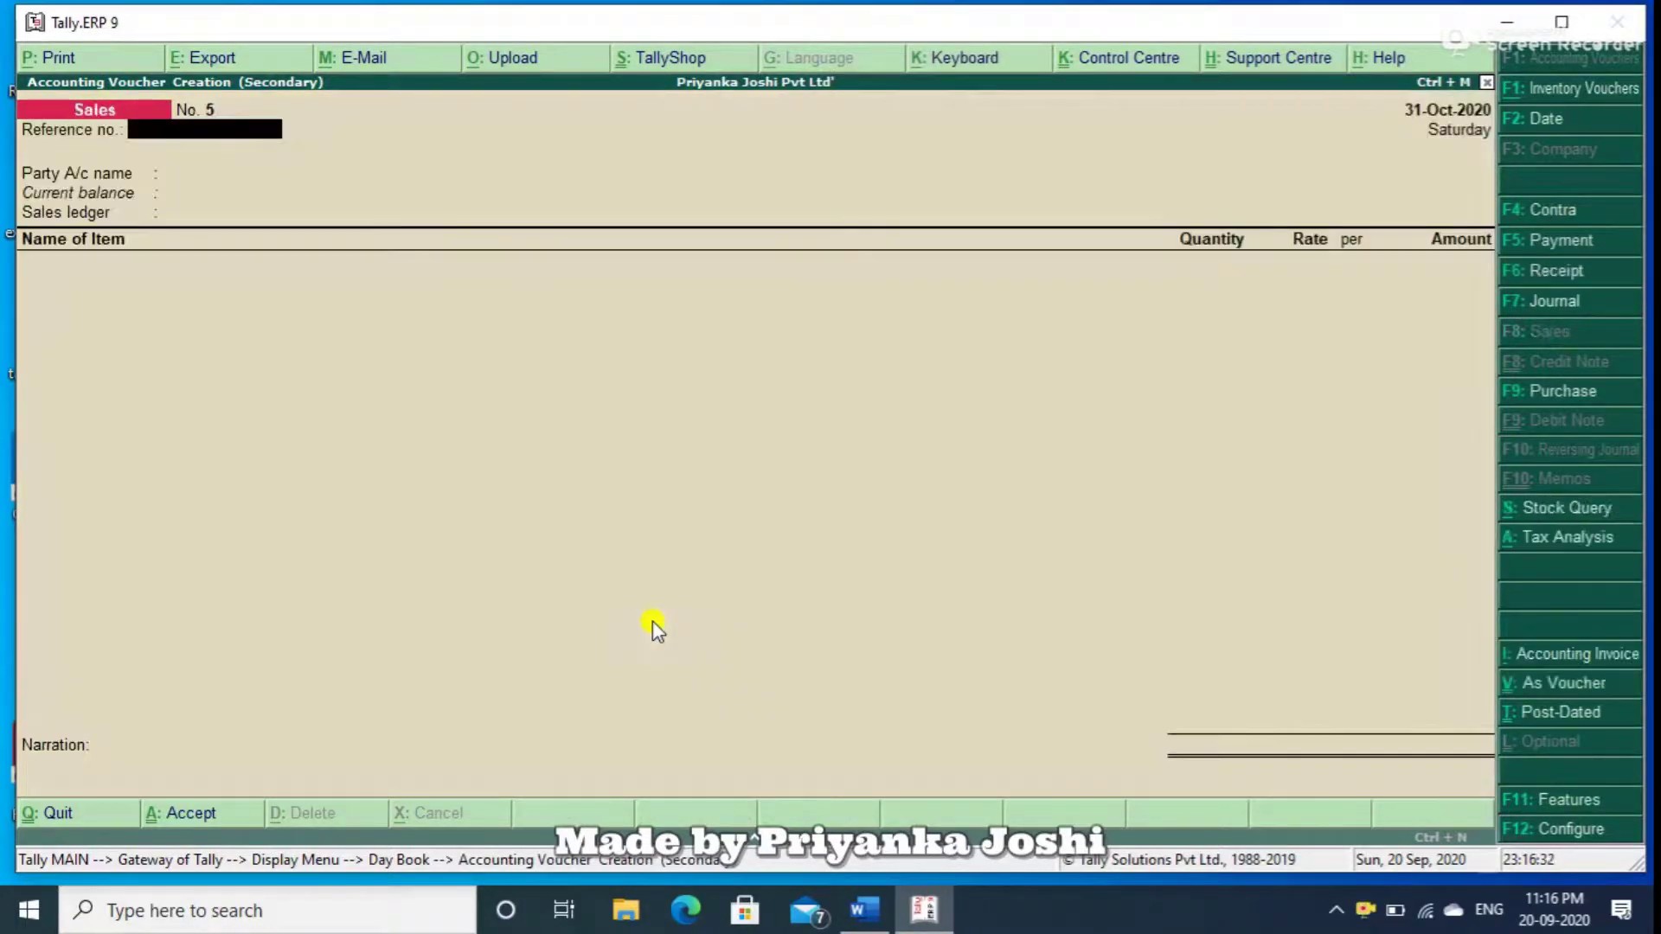
key("F7")
key("Escape")
key("y")
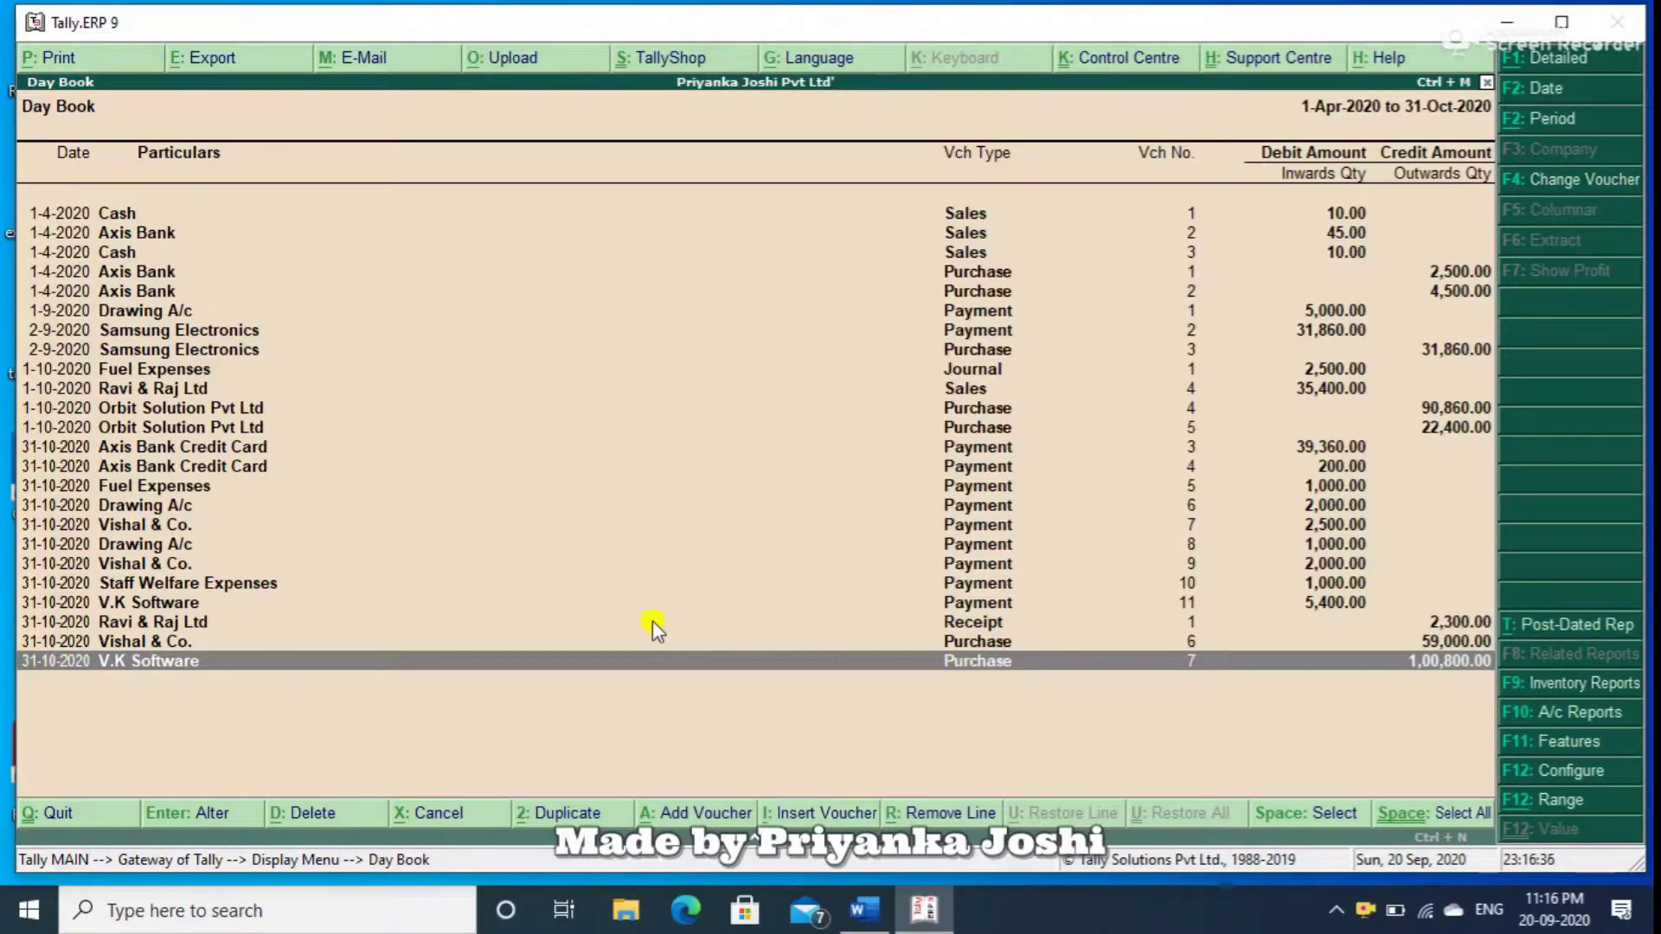
Start inserting a voucher before V.K Software purchase voucher 7 and quit it without saving.
key("i")
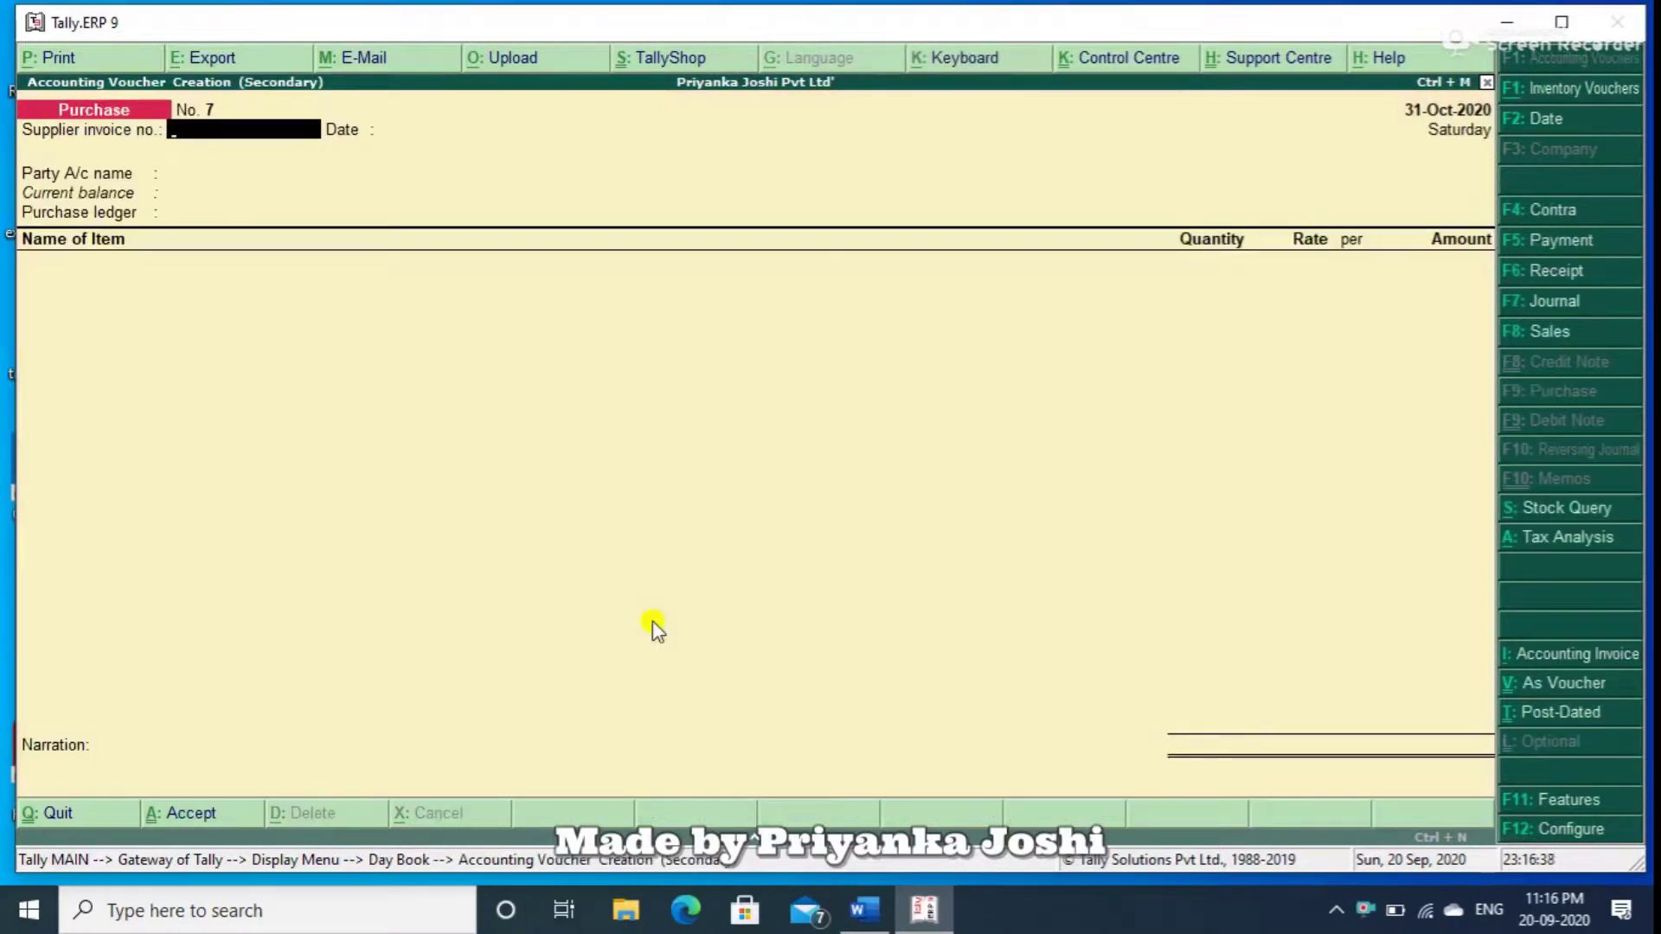
key("Escape")
key("y")
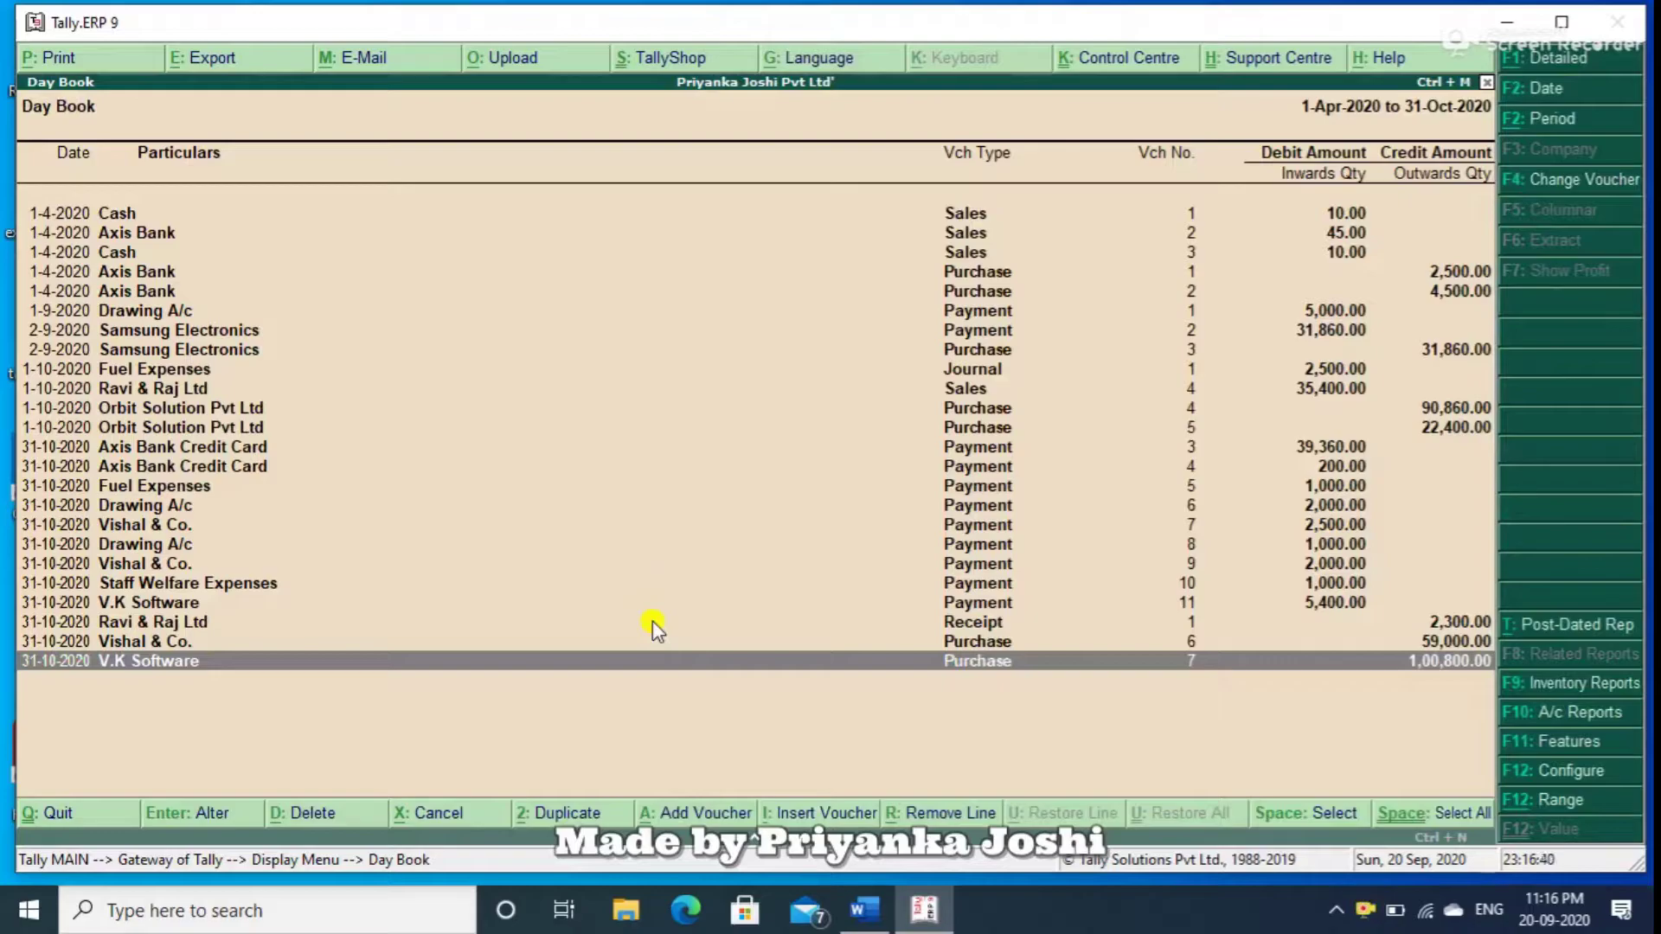
Open the first Day Book voucher, examine the following vouchers one after another, and return to the Day Book.
key("Home")
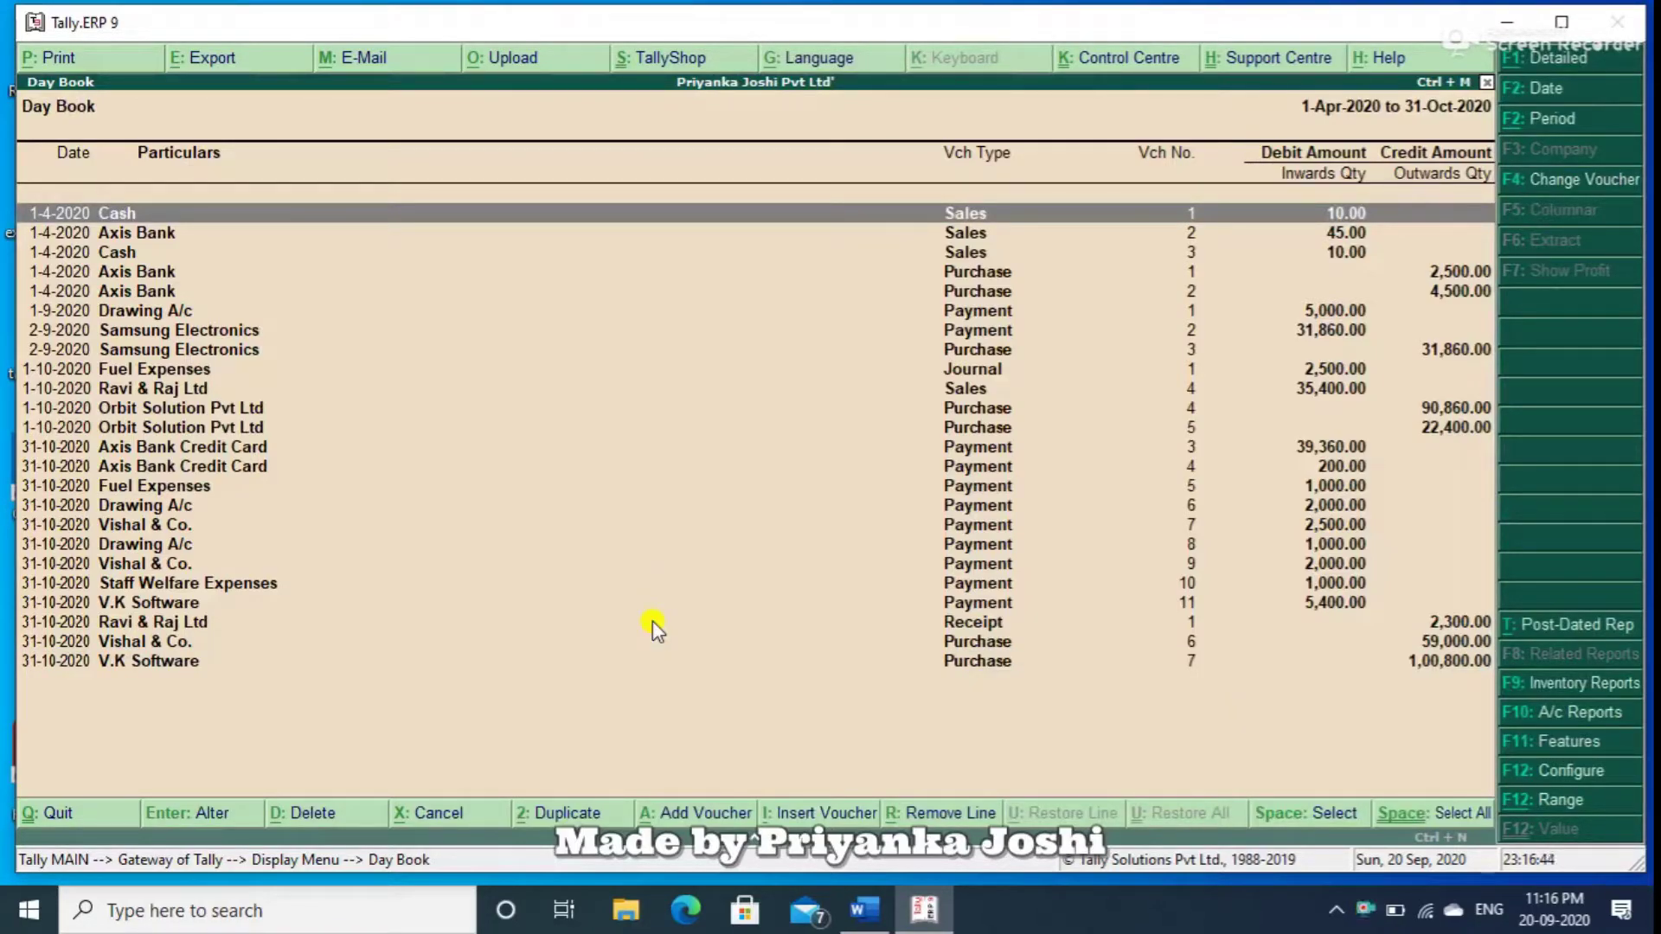
key("Return")
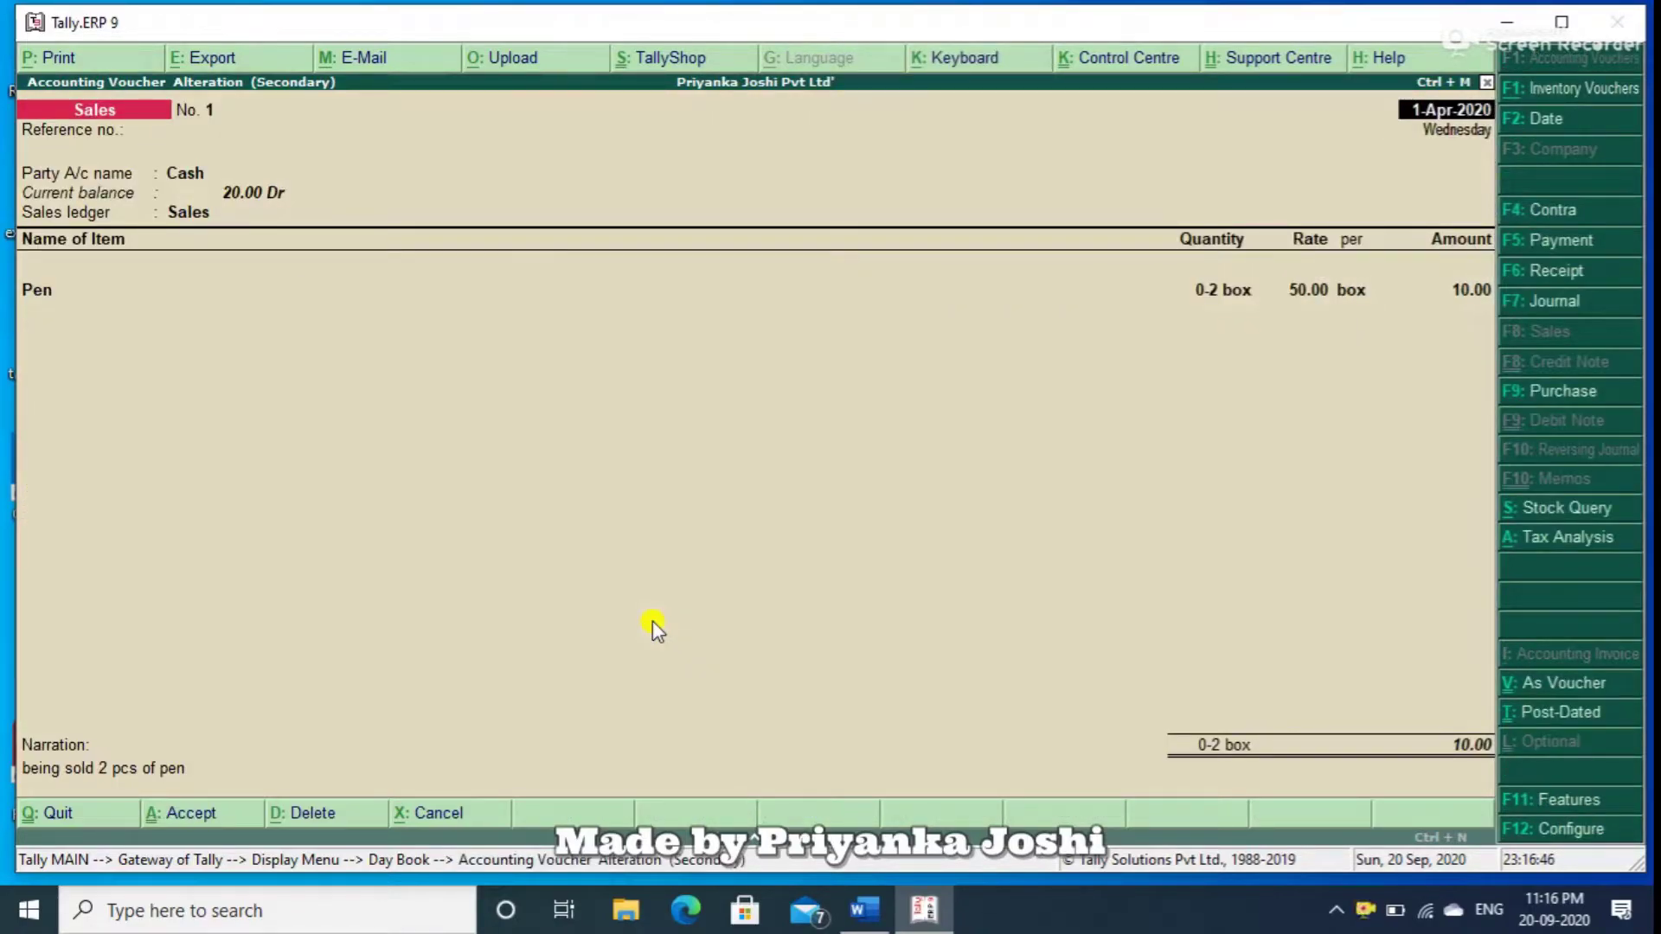
key("Page_Down")
key("Page_Down")
key("Page_Down")
key("Page_Down")
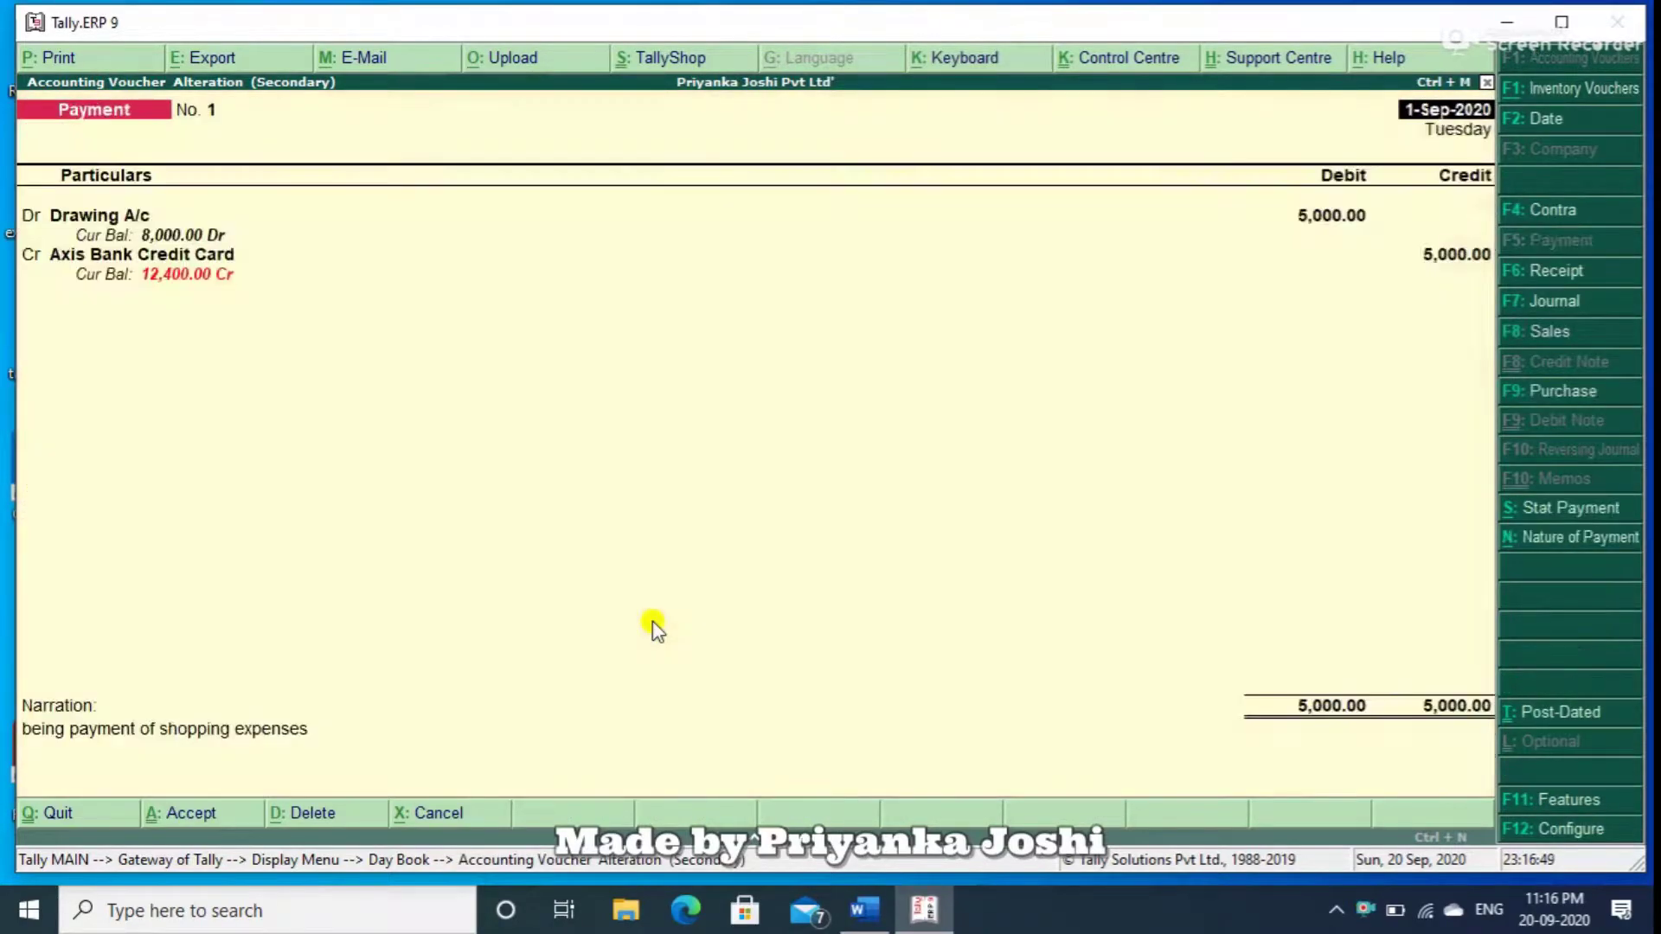
key("Page_Down")
key("Page_Down")
key("Page_Down")
key("Page_Down")
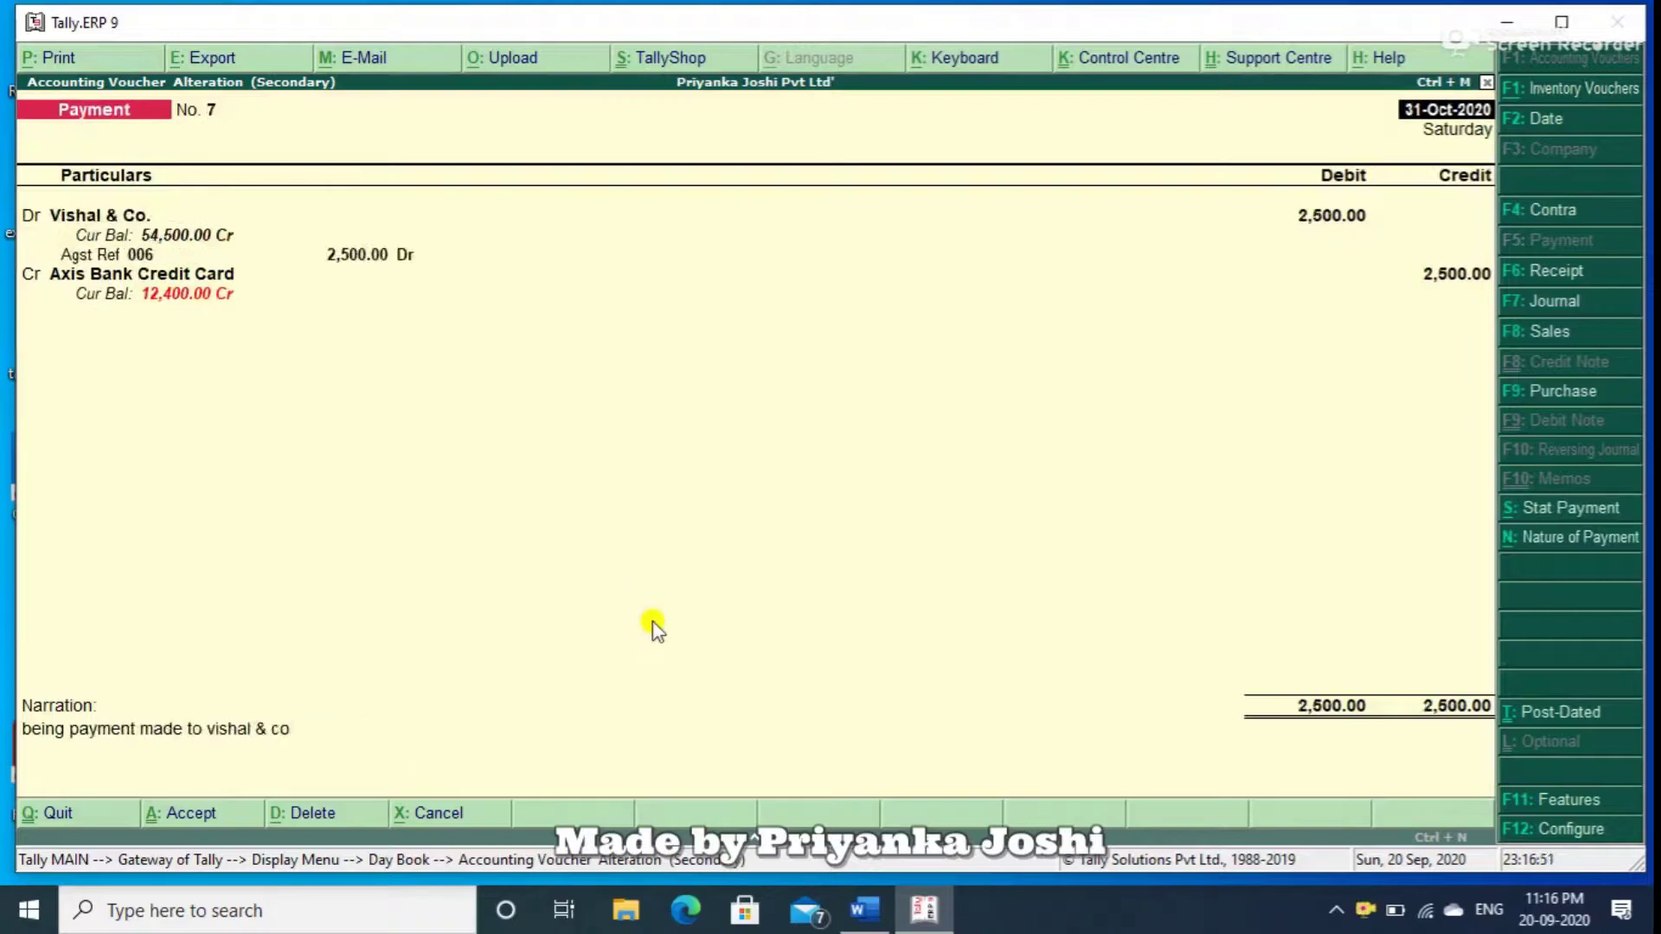
key("Page_Down")
key("Page_Down")
key("Page_Down")
key("Page_Down")
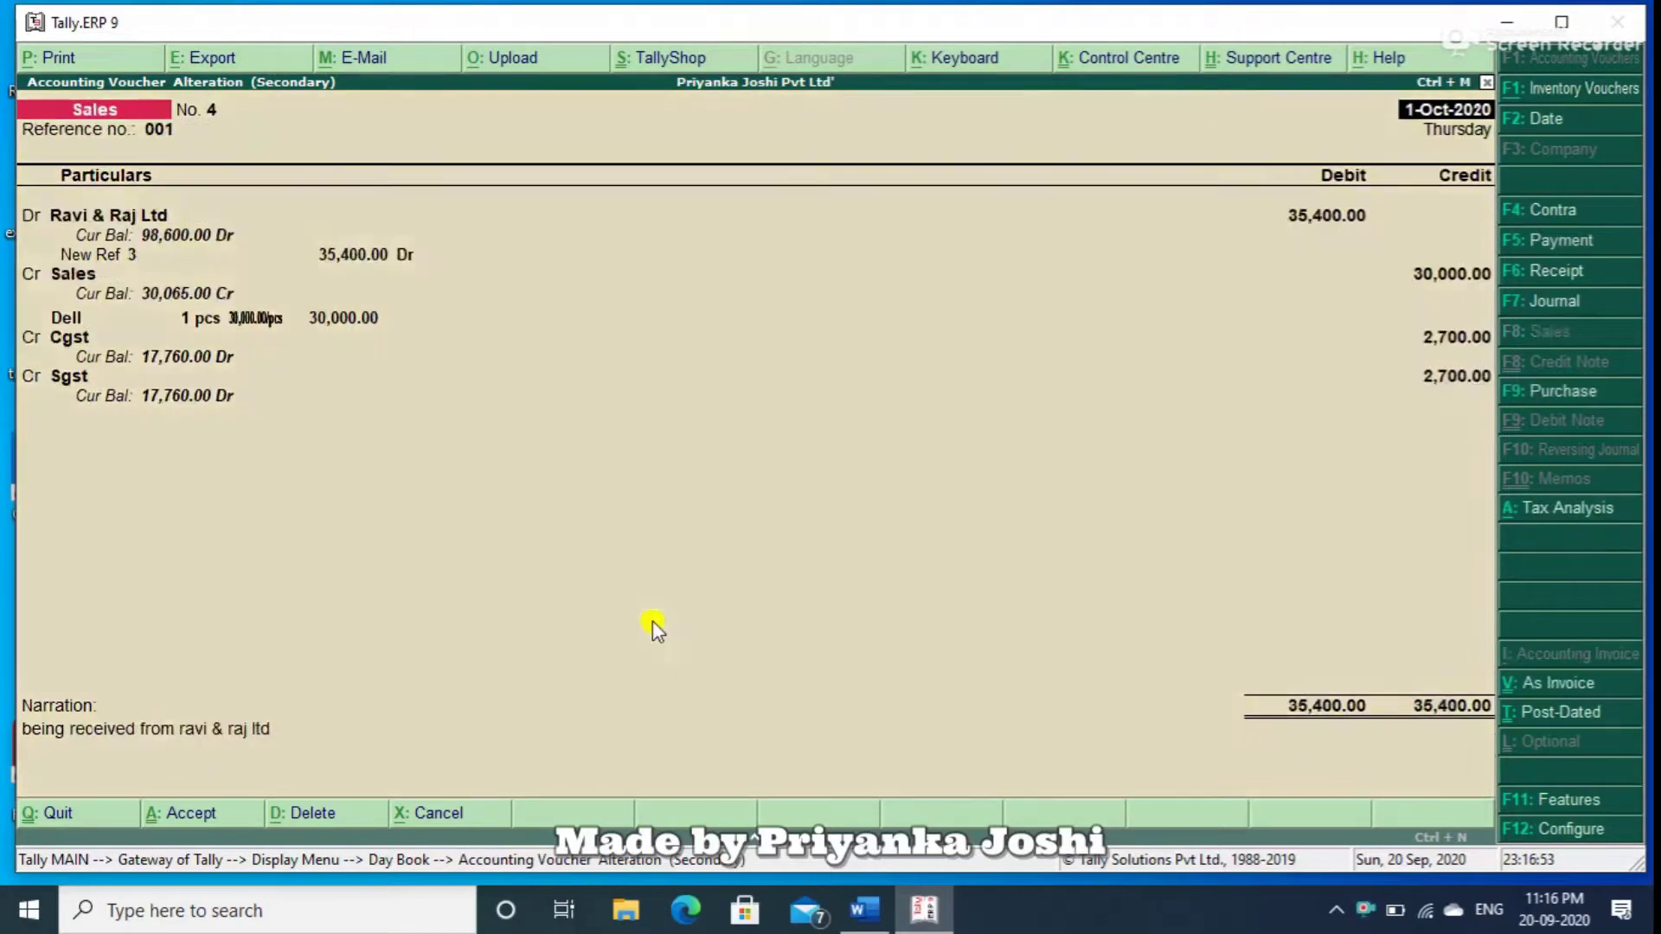
key("Page_Down")
key("Page_Down")
key("Page_Down")
key("Page_Down")
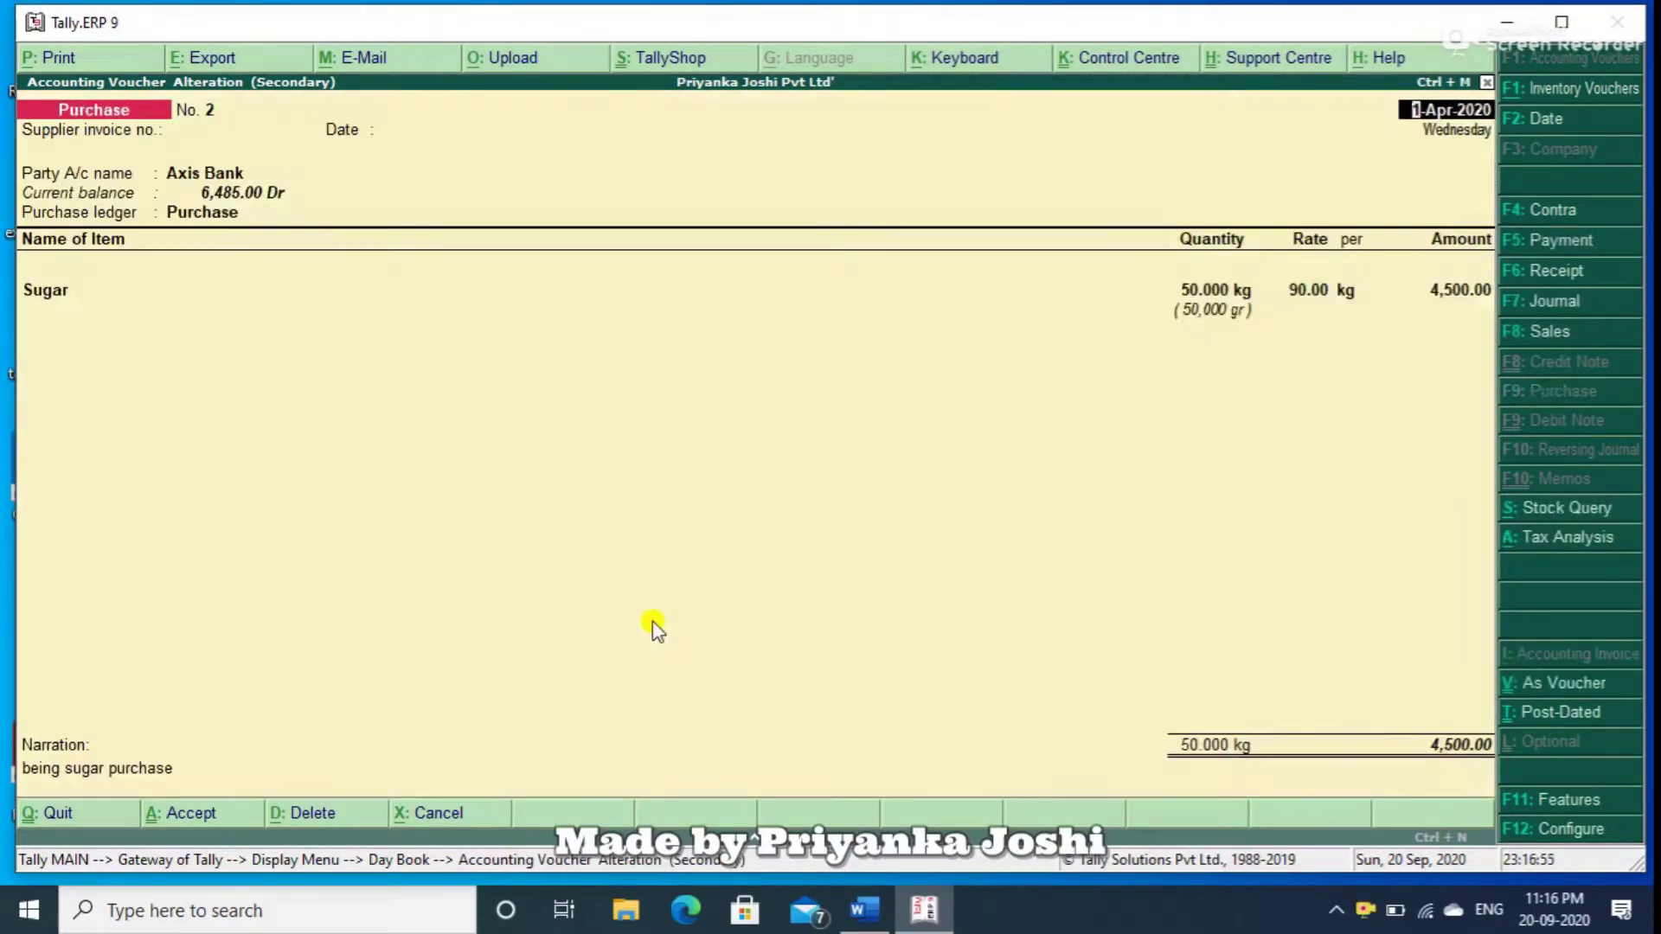
key("Page_Down")
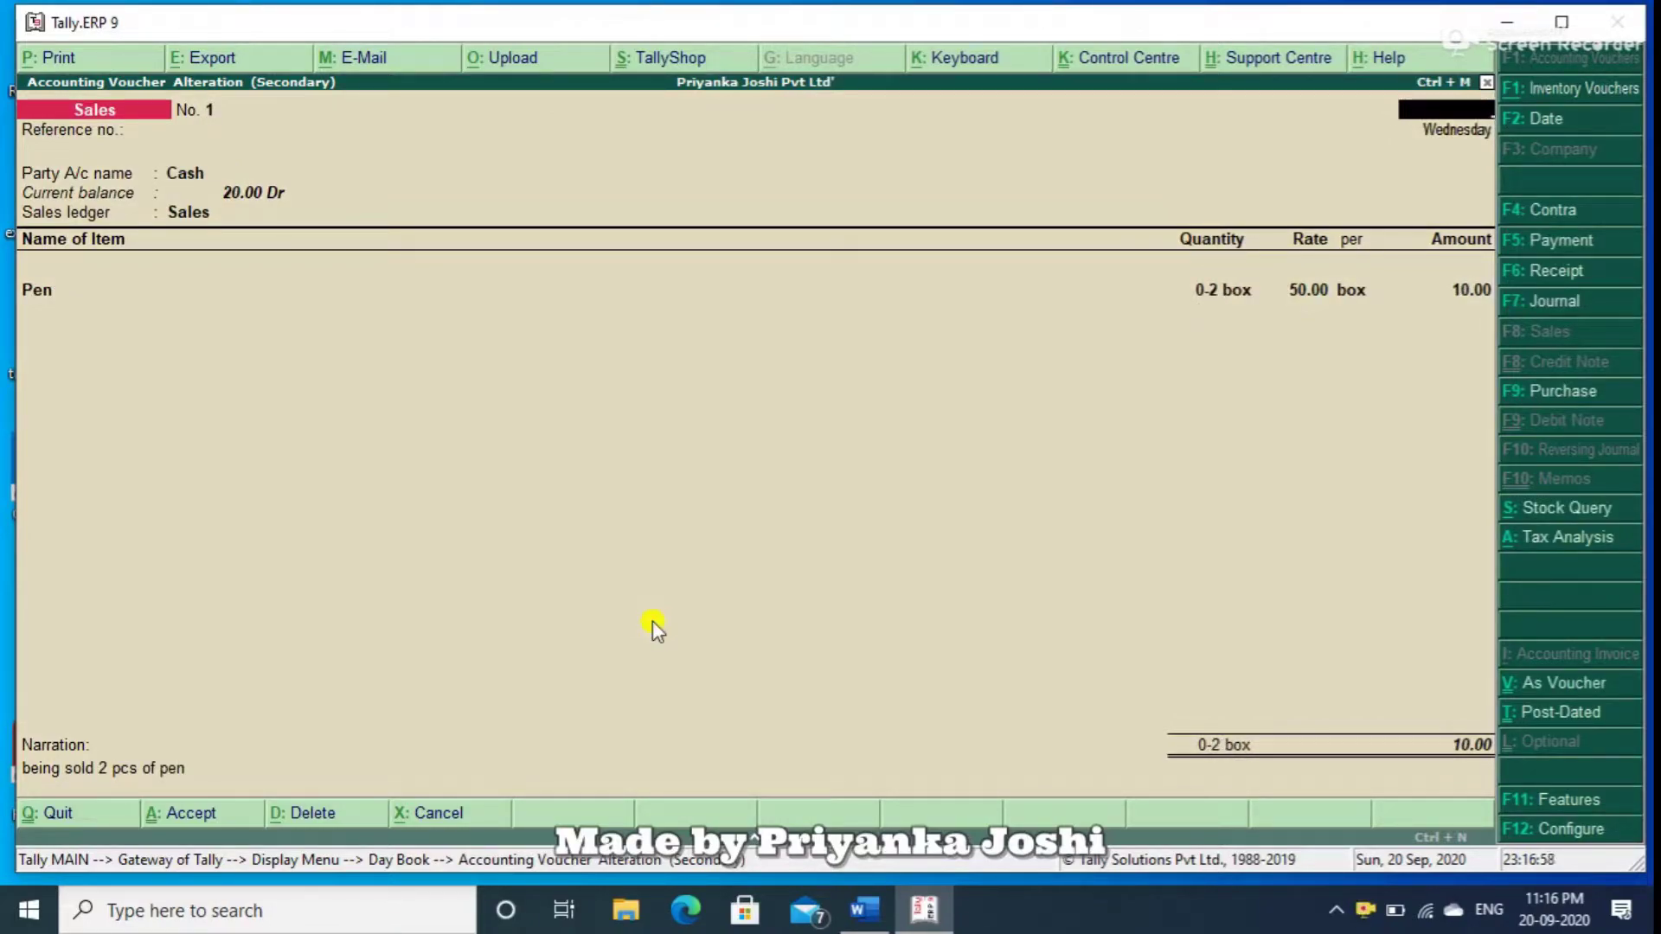
key("Escape")
key("Return")
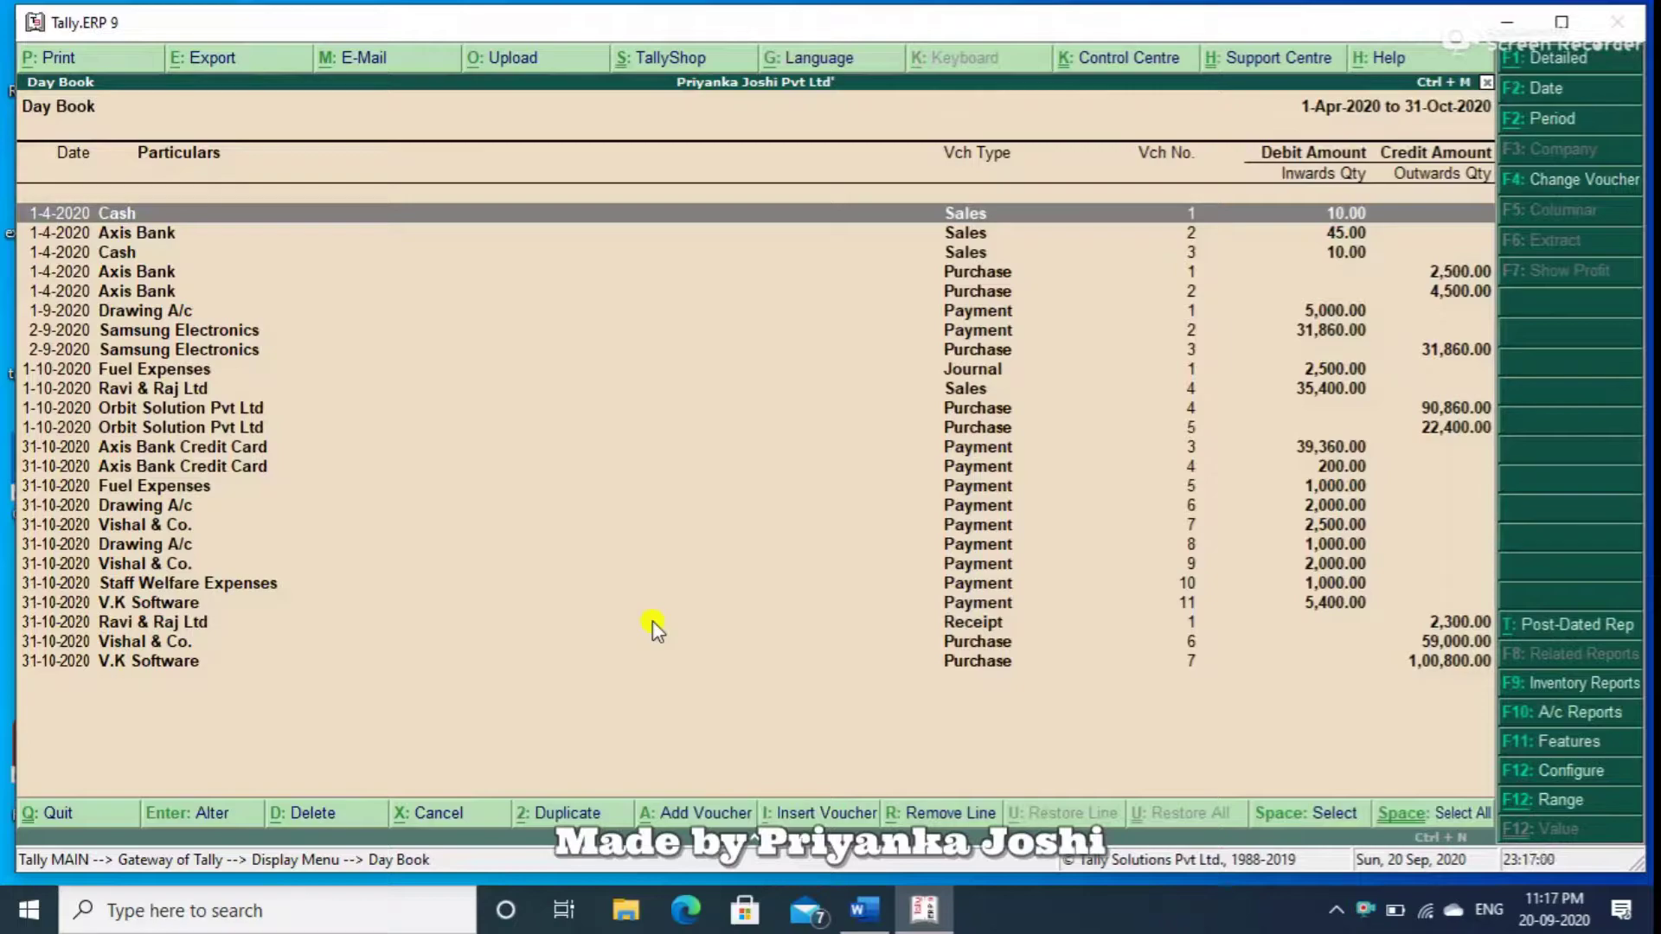
key("Down")
key("Down")
key("Down")
key("Up")
key("Up")
key("Up")
Change the Day Book's voucher type to Payment so only payment vouchers are listed.
key("F4")
key("Down")
key("Down")
key("Down")
key("Down")
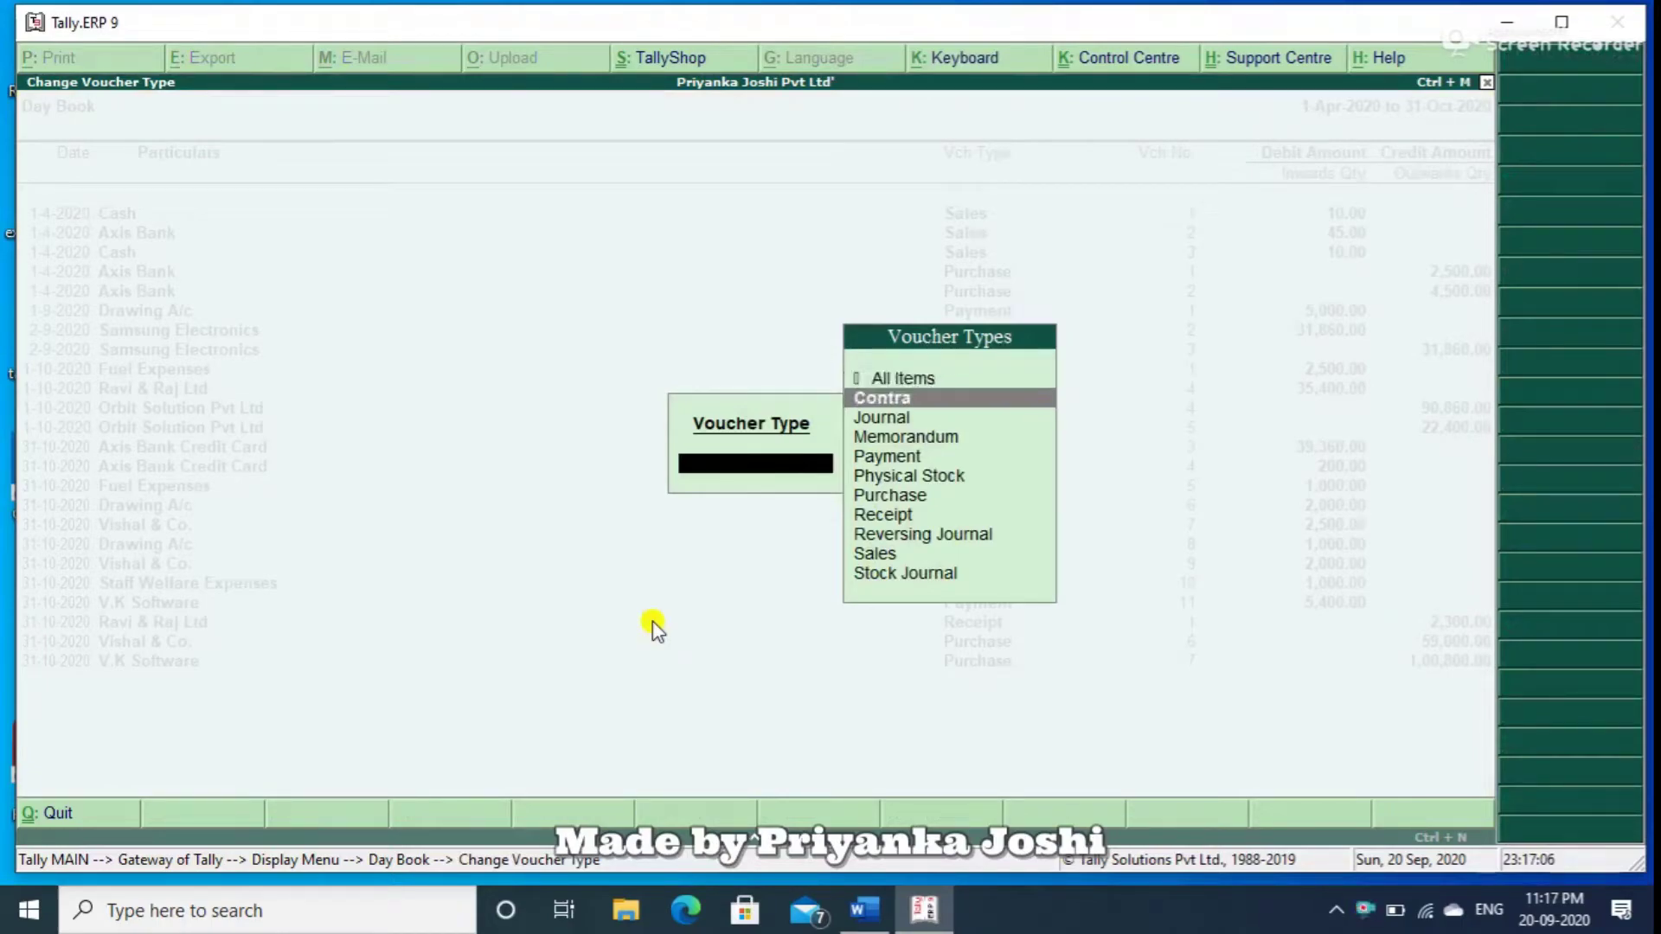
key("Return")
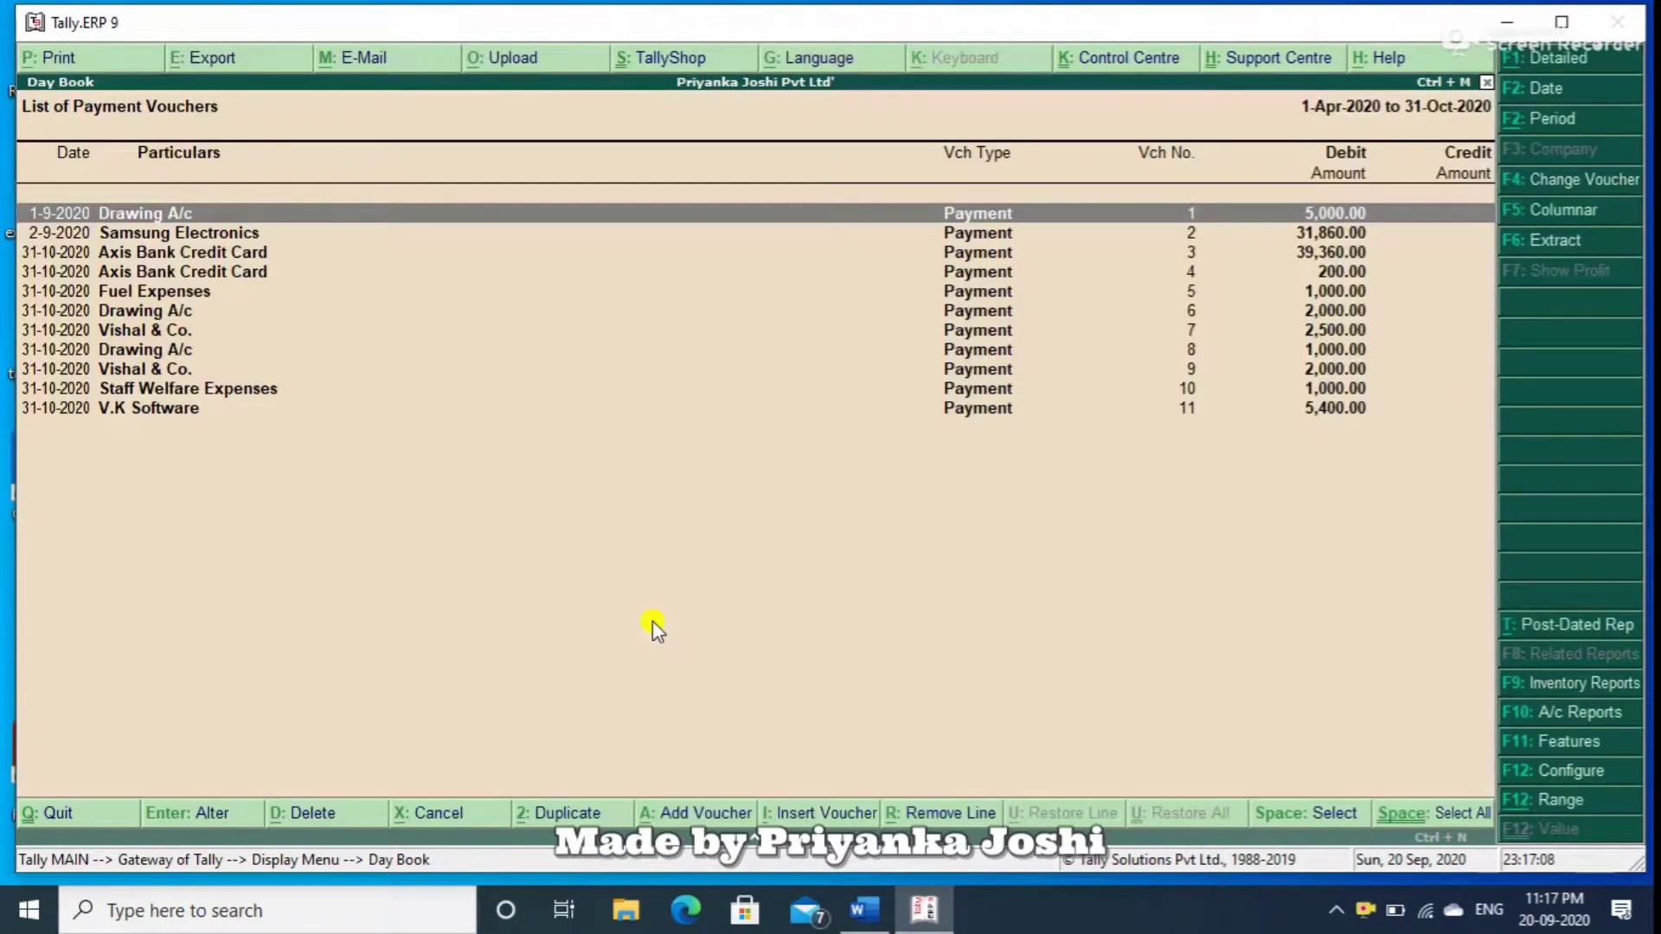
Set the Day Book's voucher type back to All Items.
key("F4")
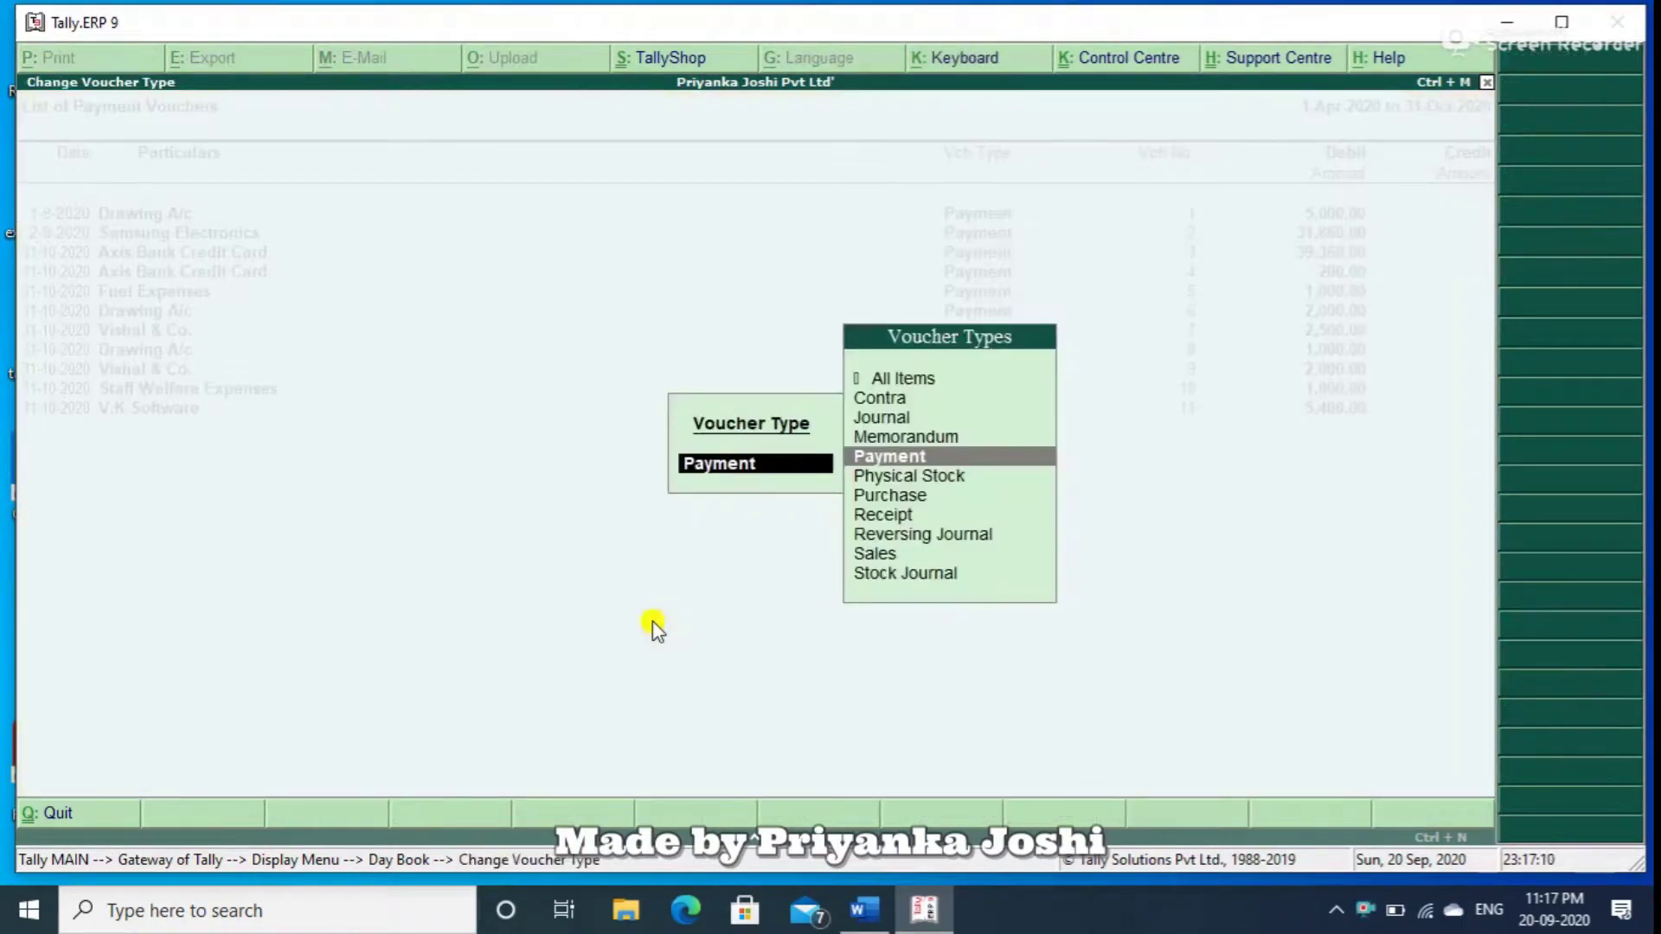
key("Up")
key("Up")
key("Up")
key("Up")
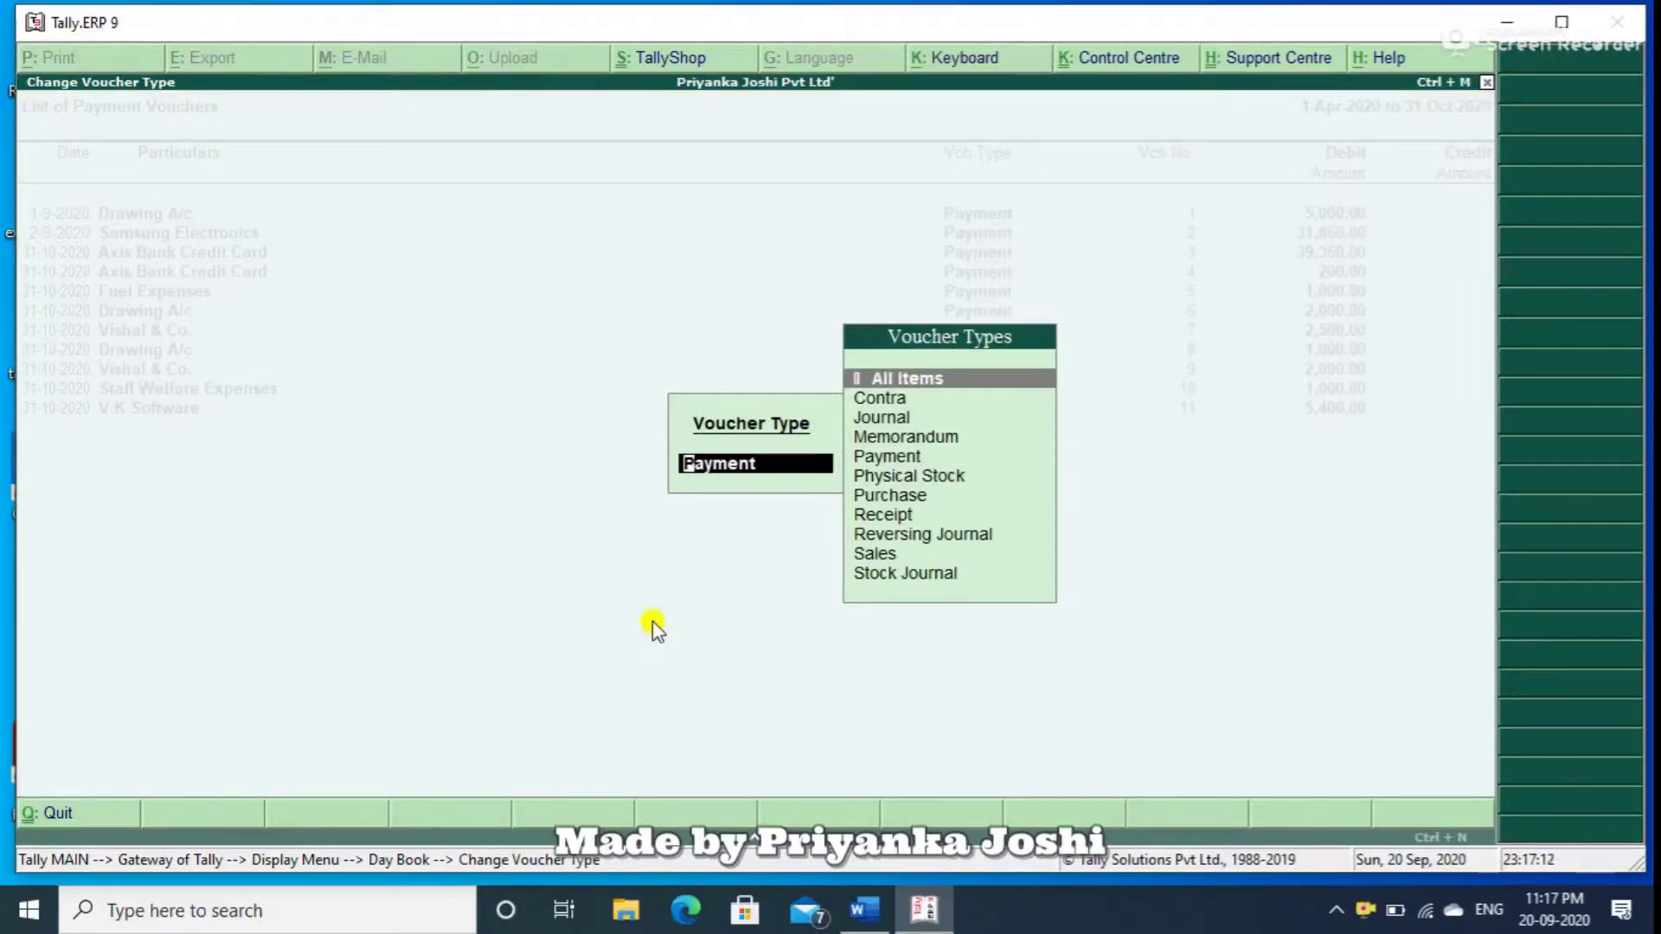
key("Return")
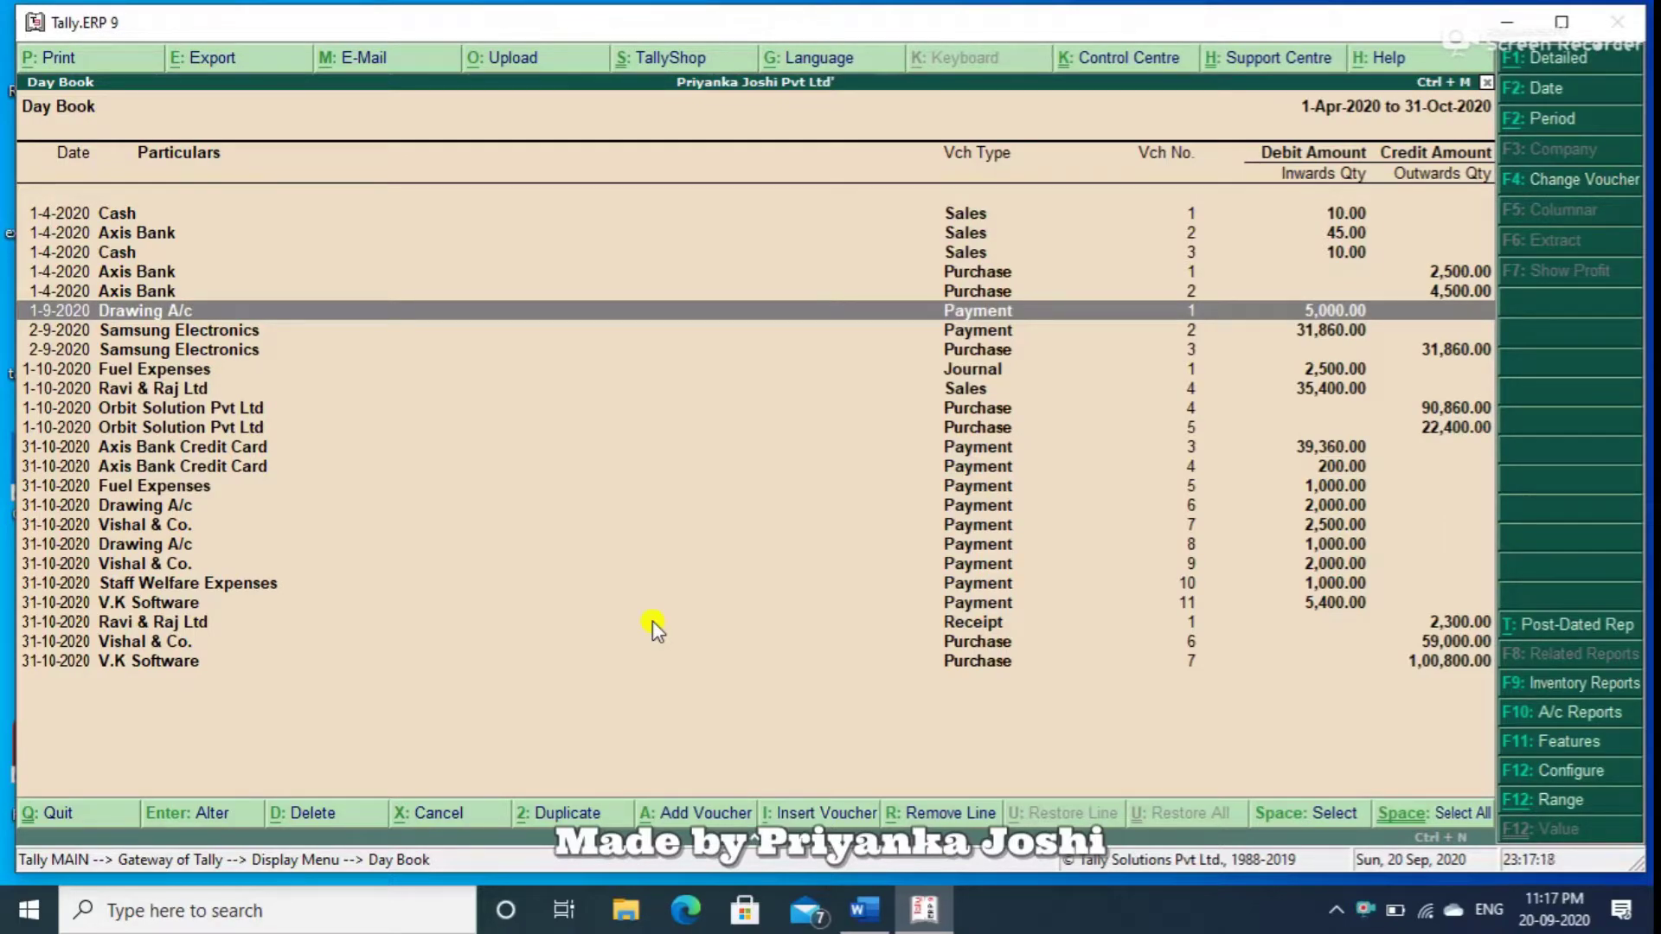
Open the Balance Sheet from the accounting reports, show it in detailed form, and return to the Day Book.
key("F10")
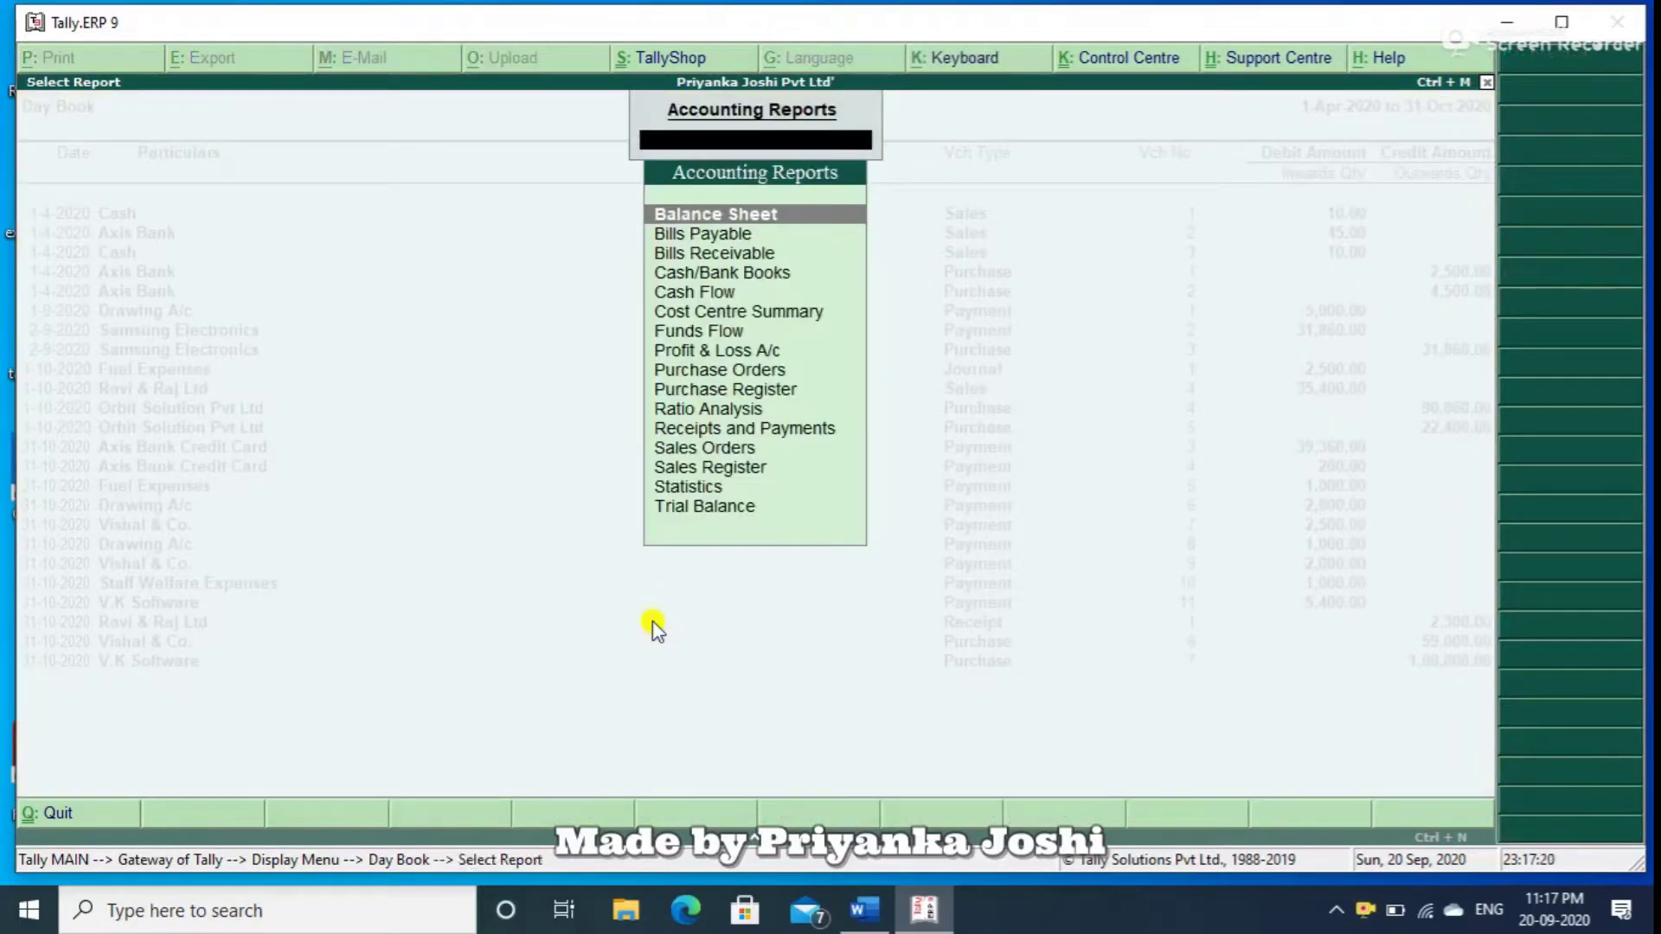
key("Return")
key("alt+F1")
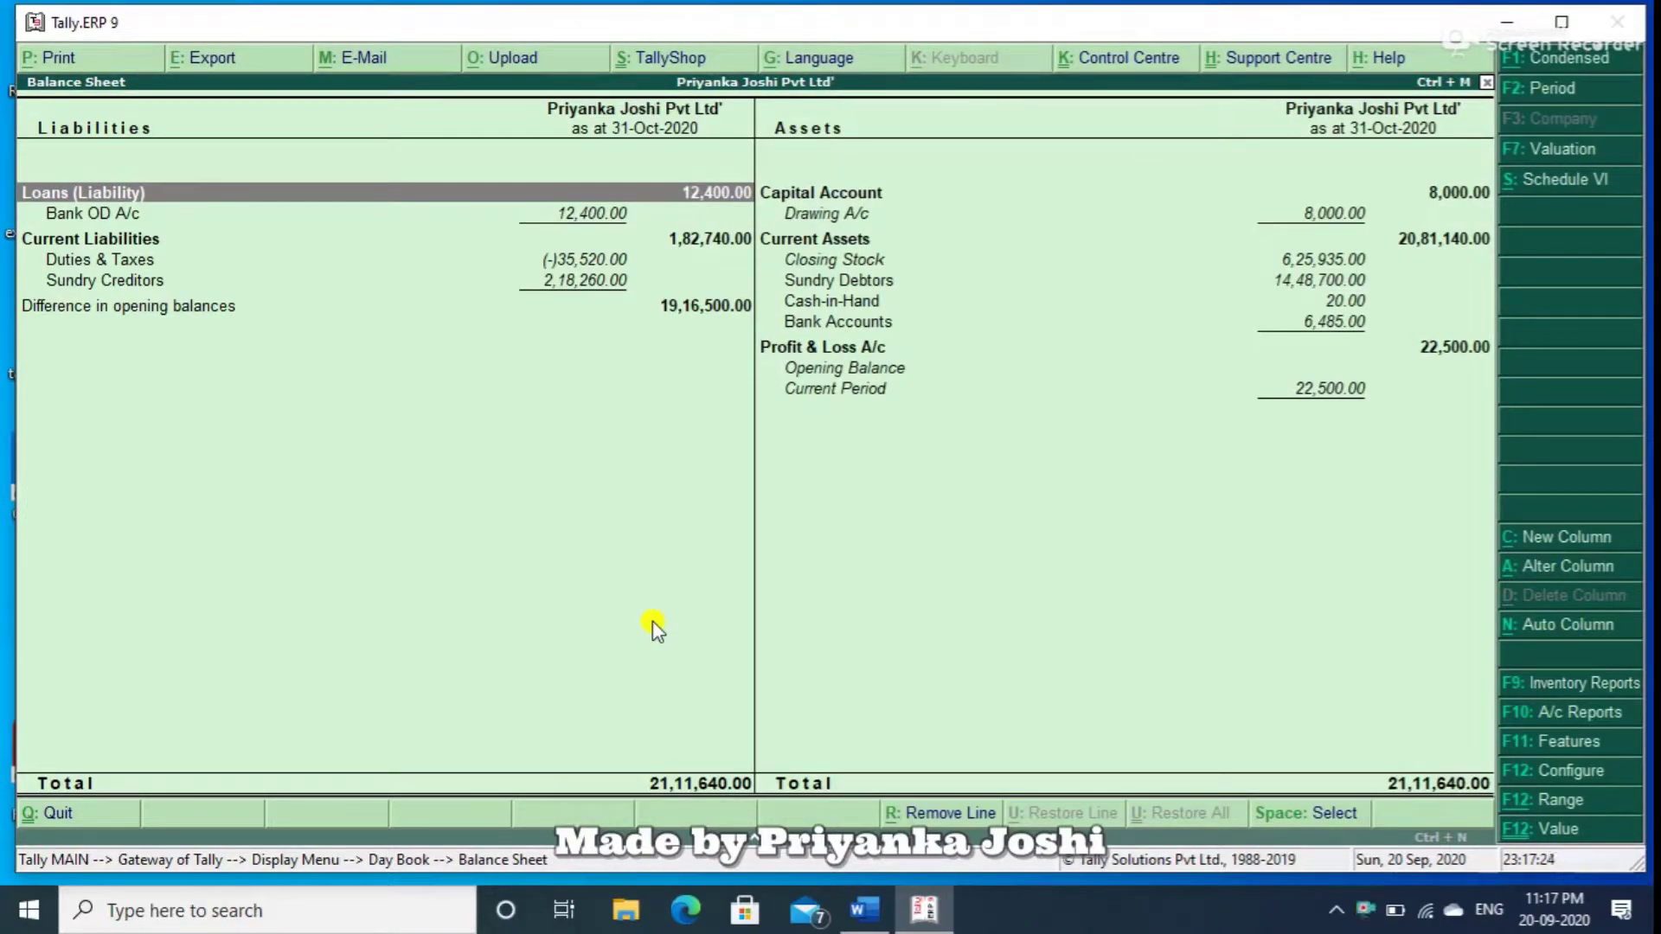
key("Escape")
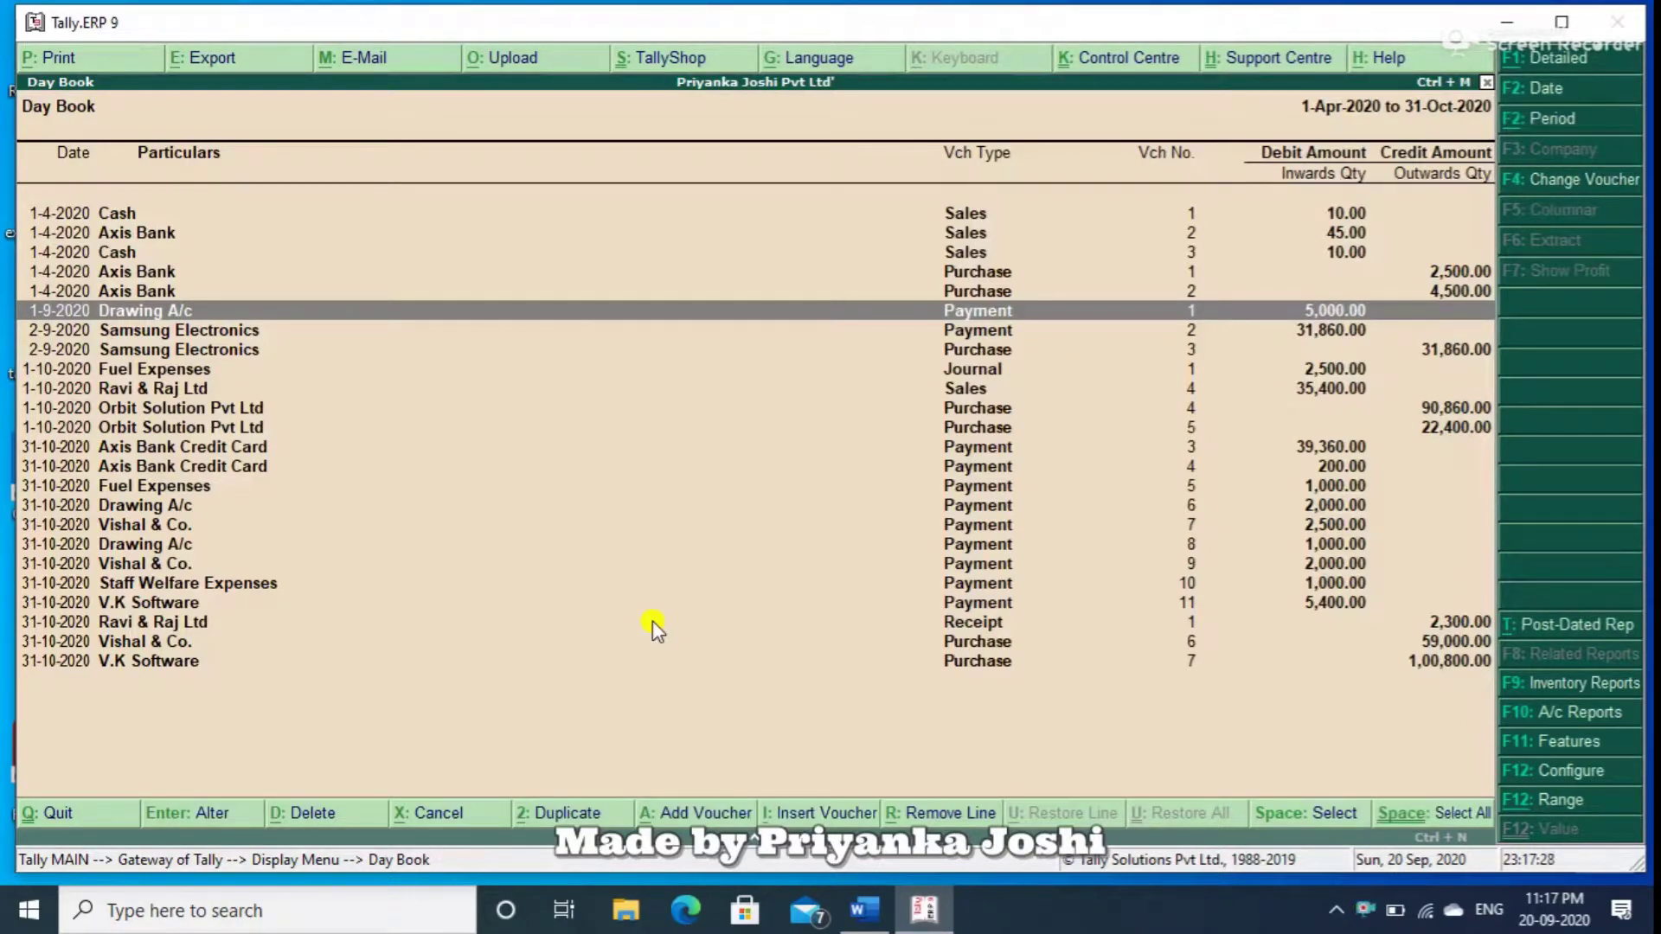
Open the Stock Summary from the inventory reports.
key("F9")
key("Down")
key("Down")
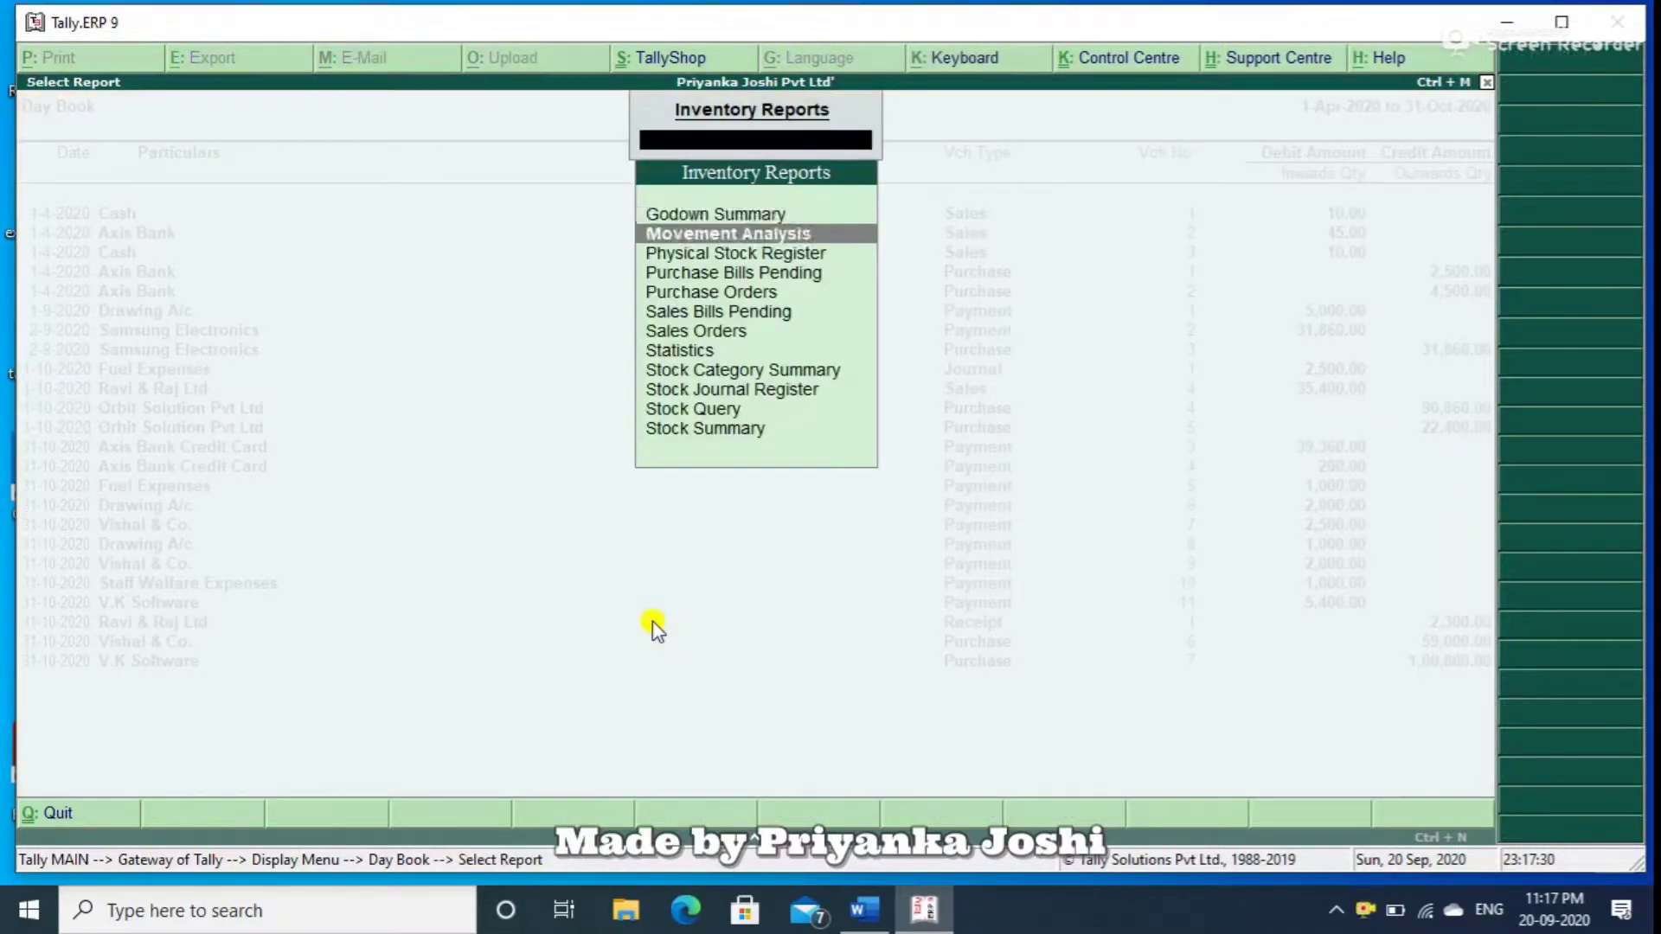
type("Stock")
key("Down")
key("Down")
key("Down")
key("Down")
key("Return")
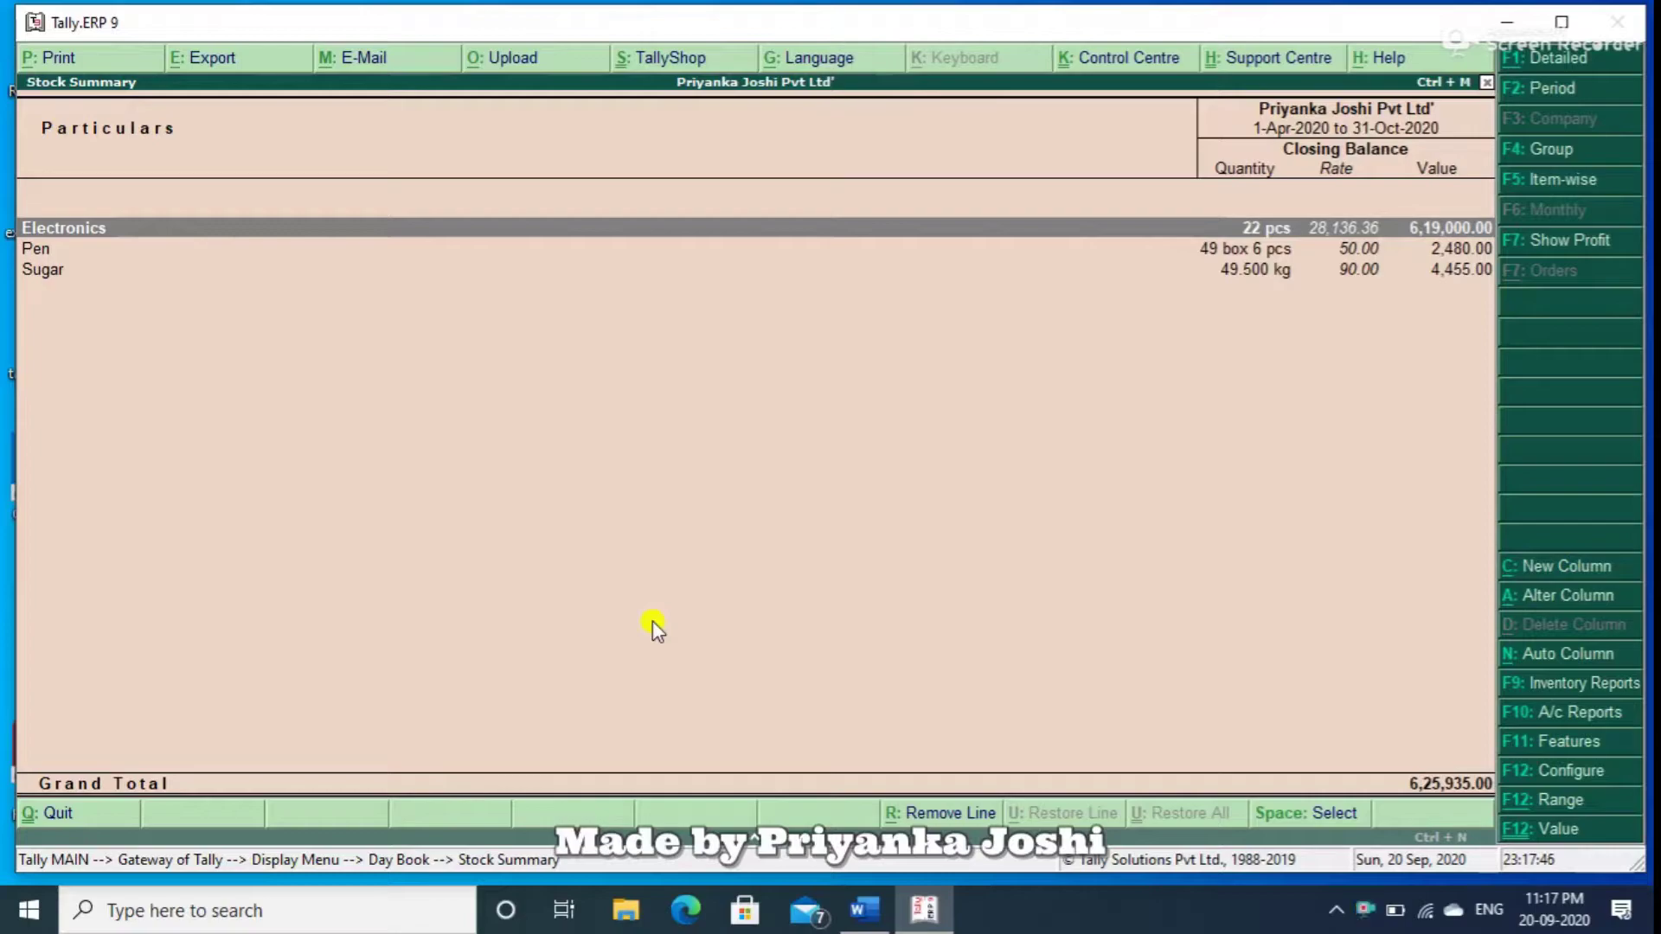
Add a Stock Summary column from 1-4-2020 to 31-10-2020, keeping the Primary group and Default stock valuation.
key("alt+c")
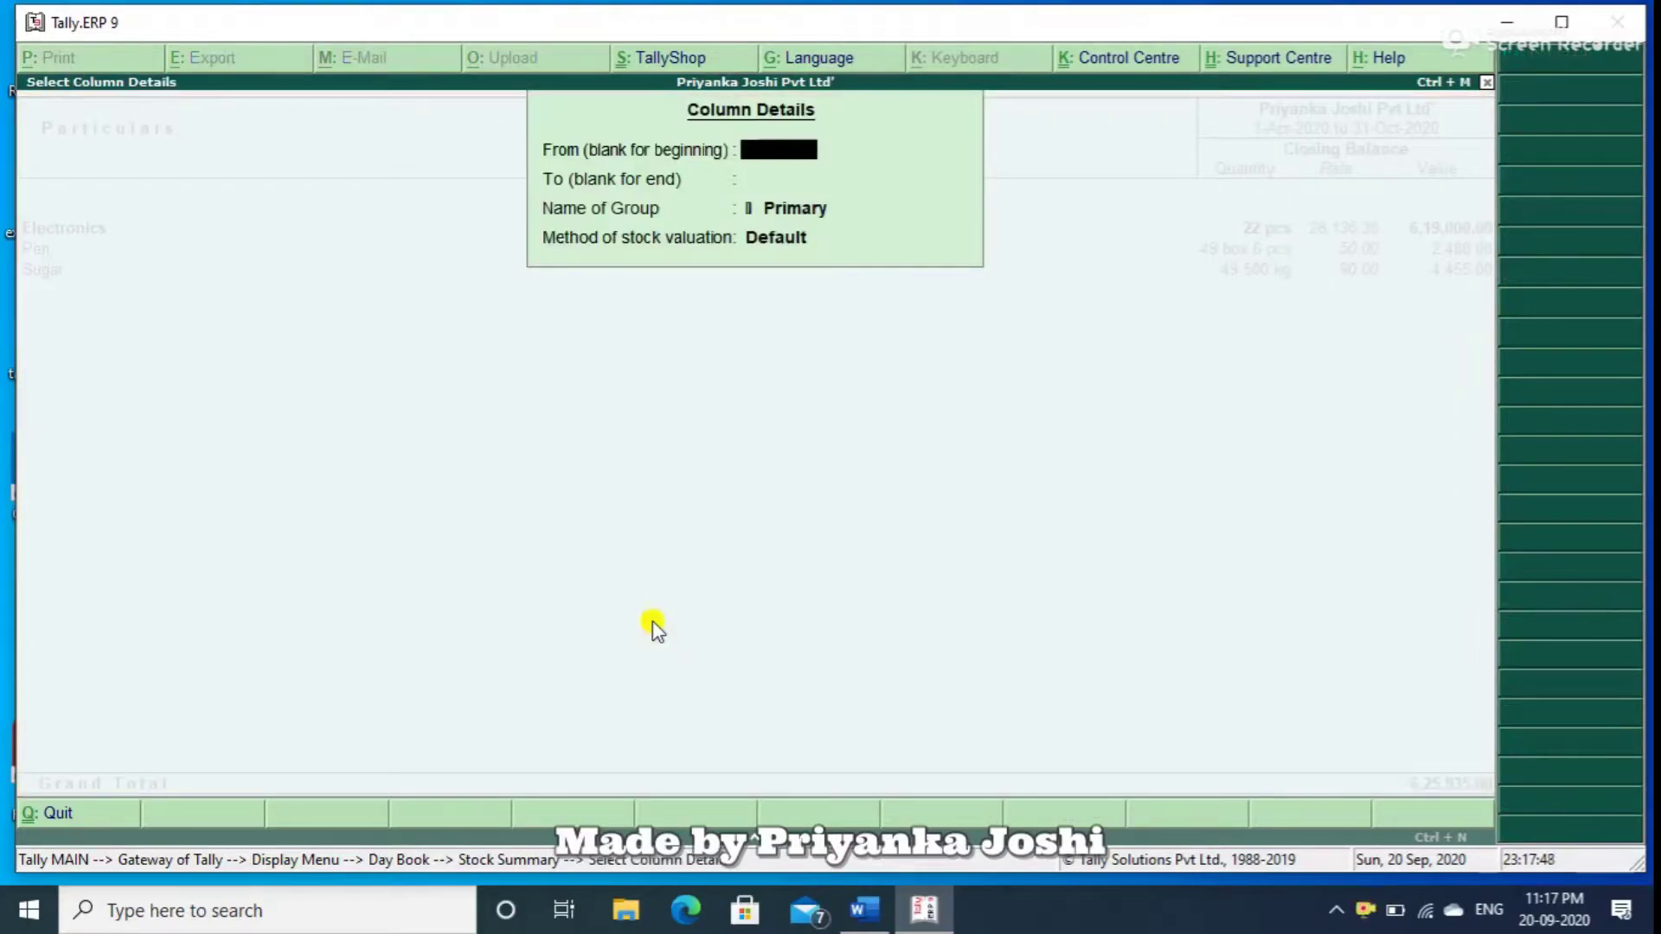
type("1-4-2020")
key("Return")
type("31-10-2020")
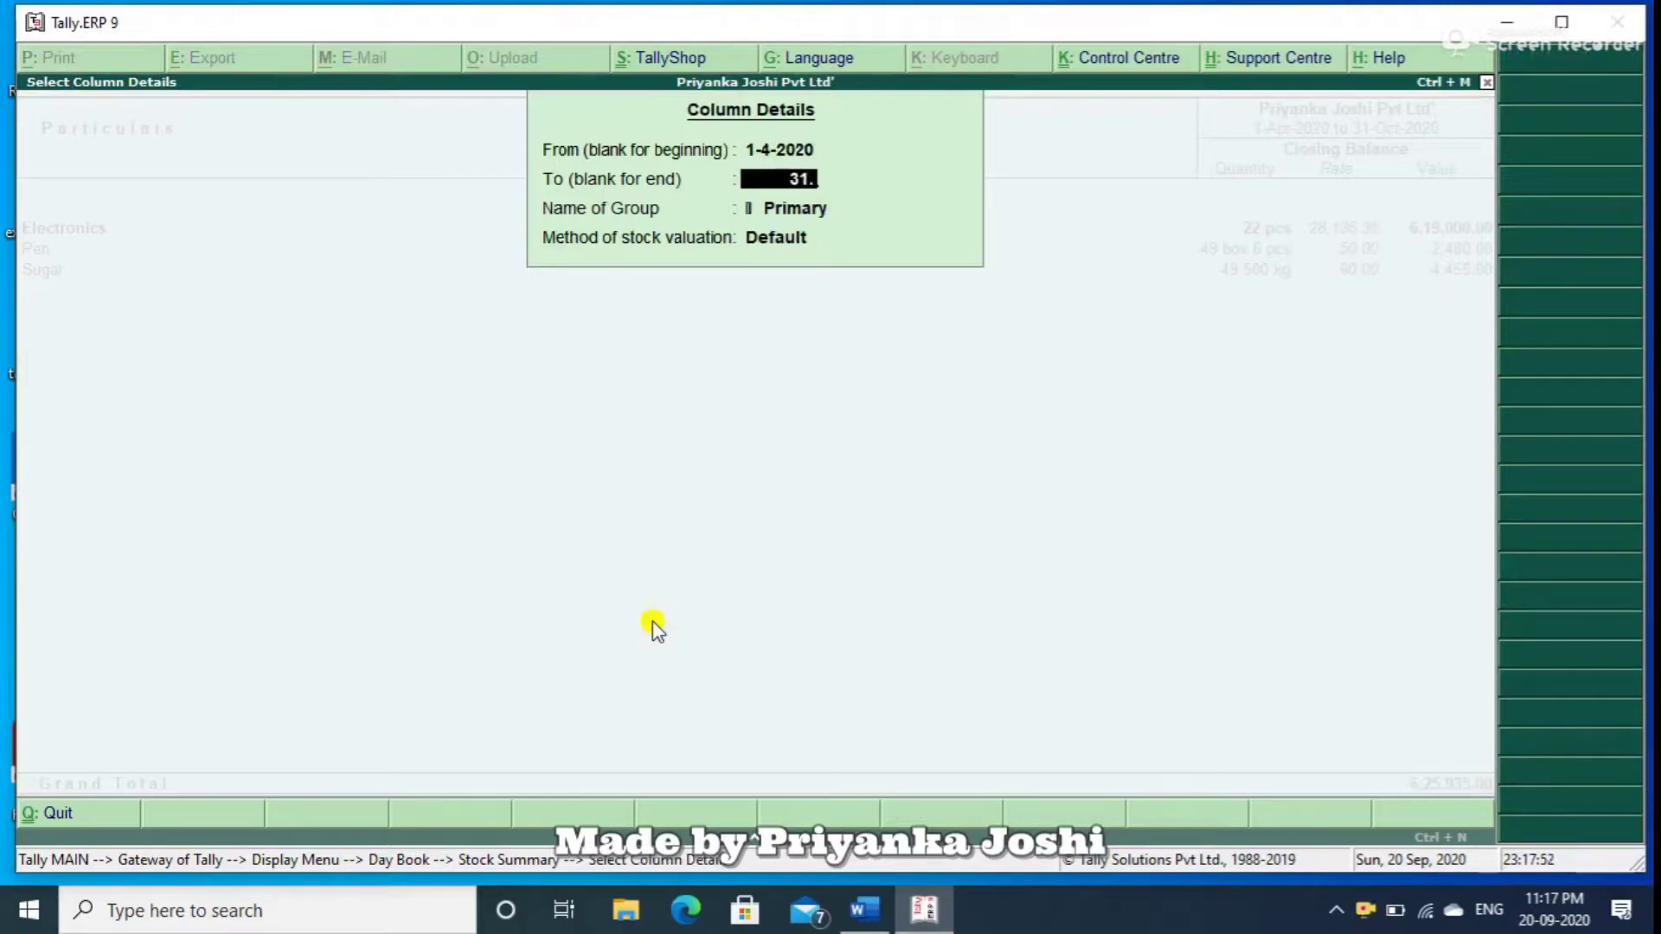
key("Return")
key("Return")
key("Return")
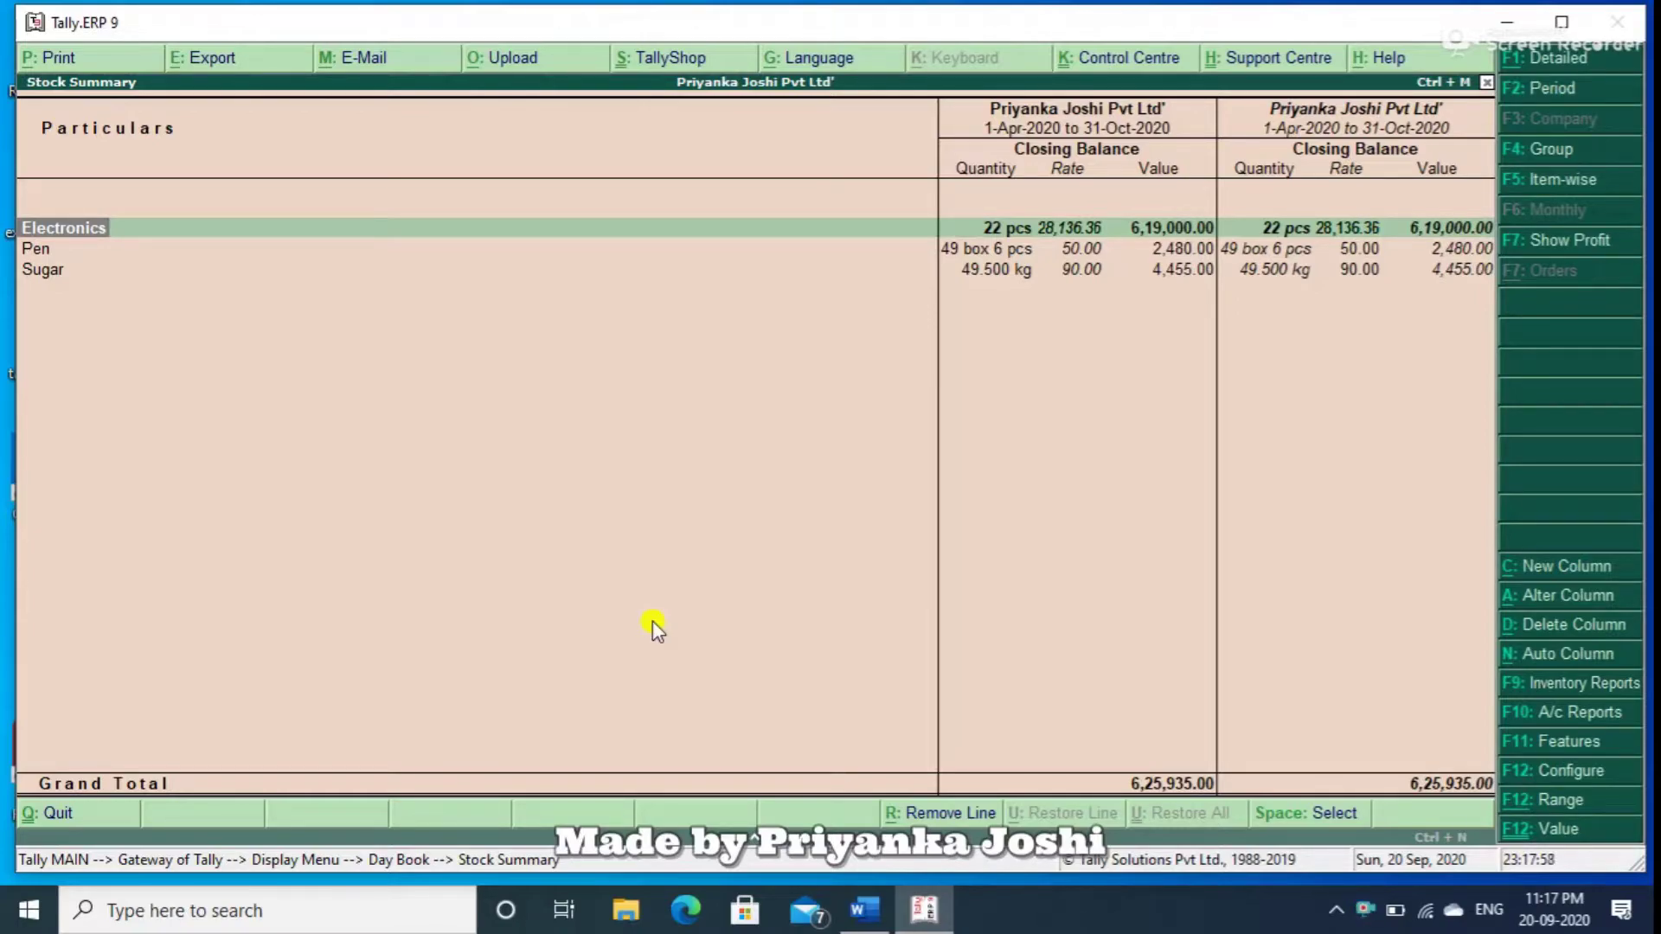
Auto-repeat the Stock Summary columns Monthly with a total column, and select the June 2020 cell for Electronics.
key("alt+n")
key("Down")
key("Down")
key("Down")
key("Down")
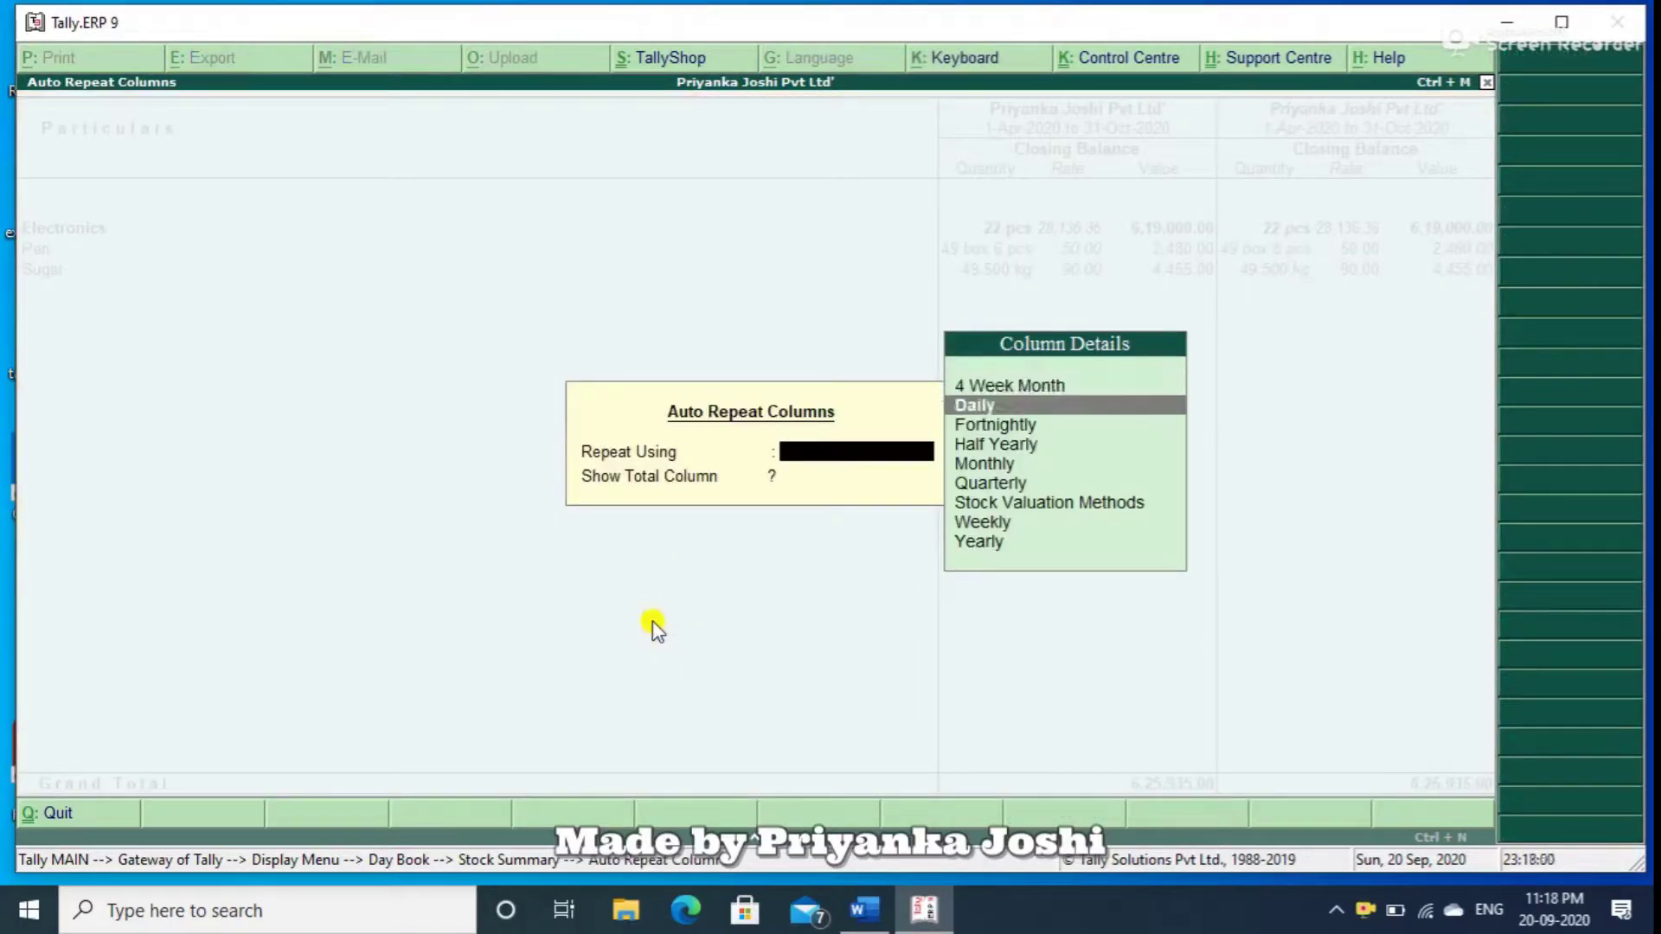
key("Return")
type("yes")
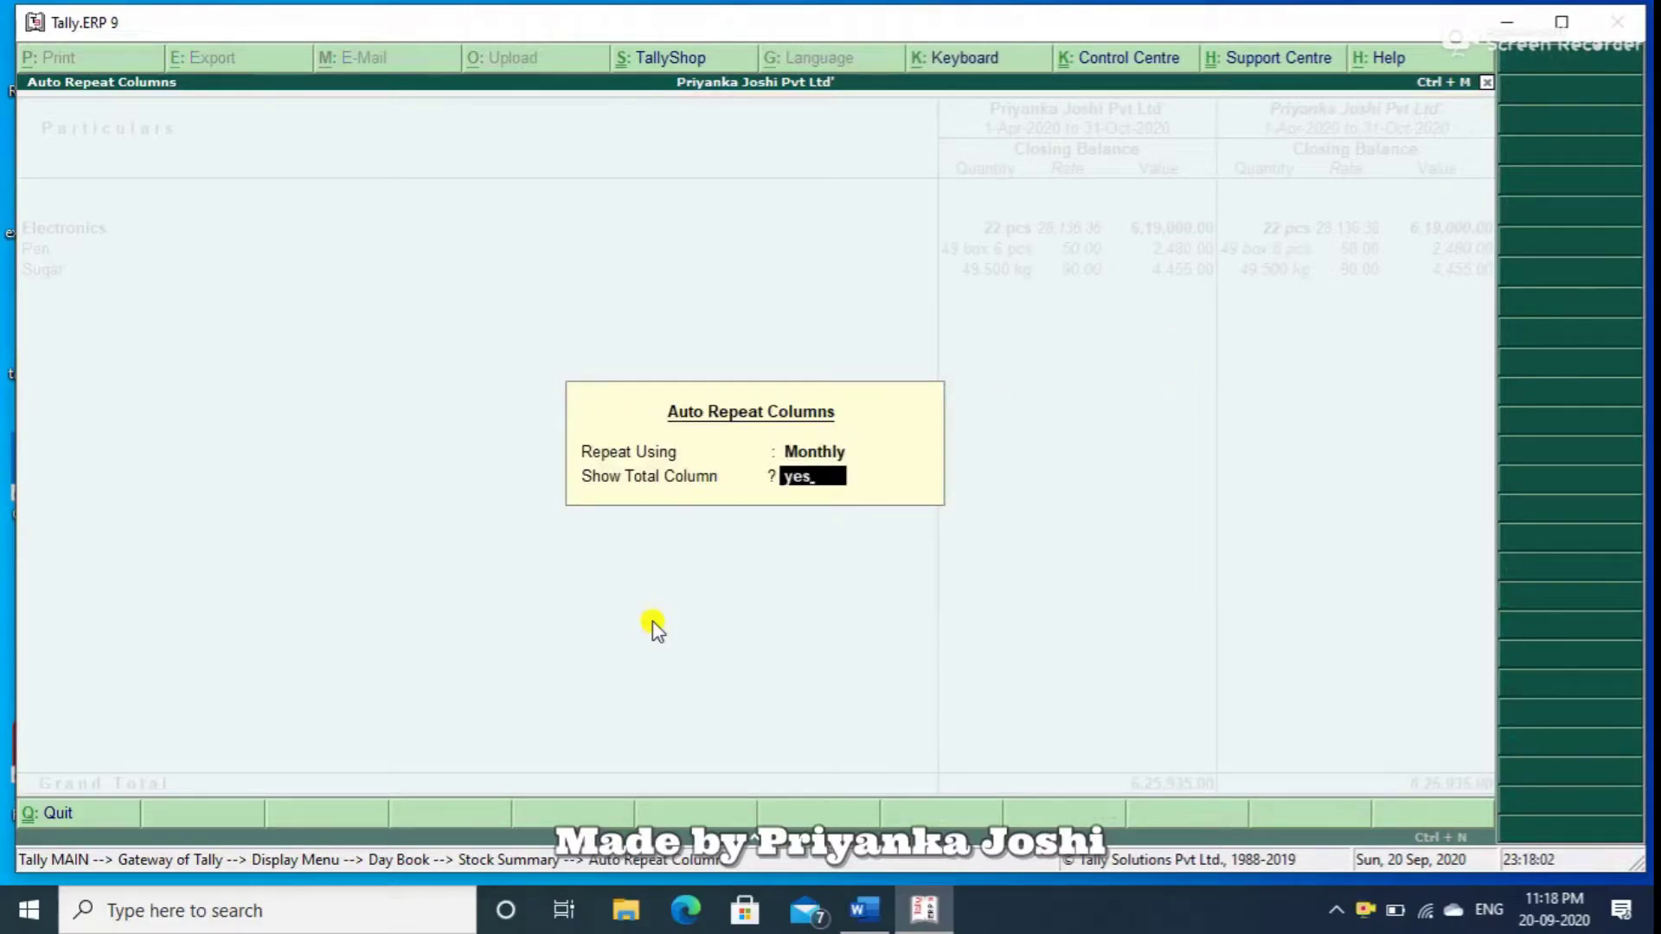
key("Return")
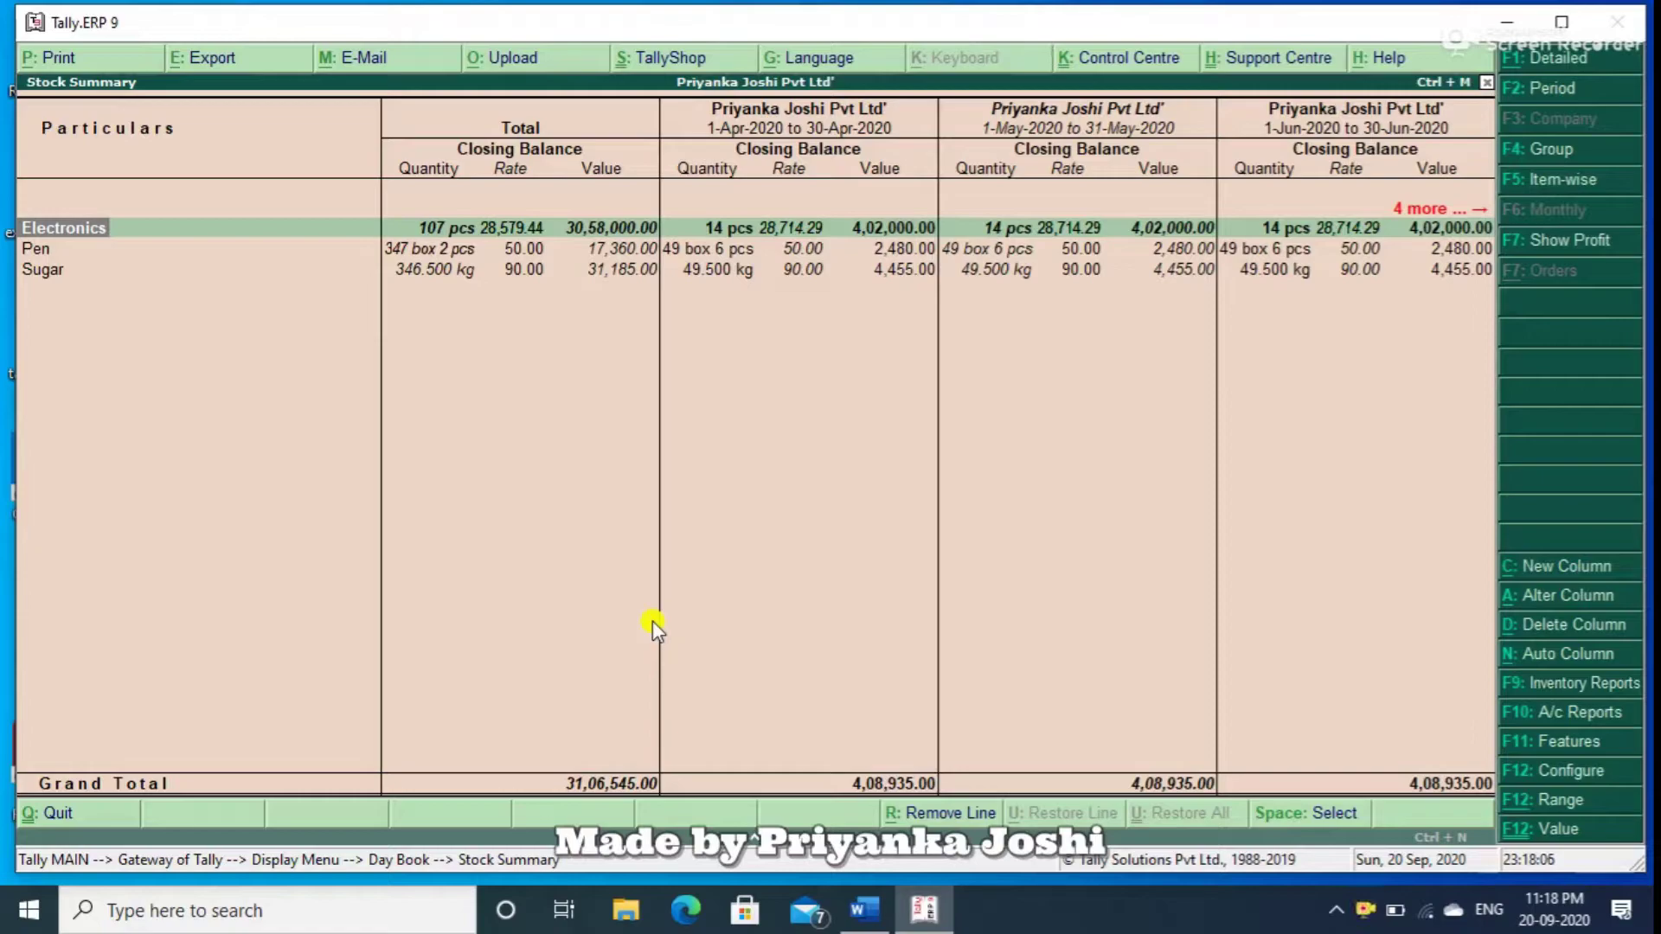
key("Right")
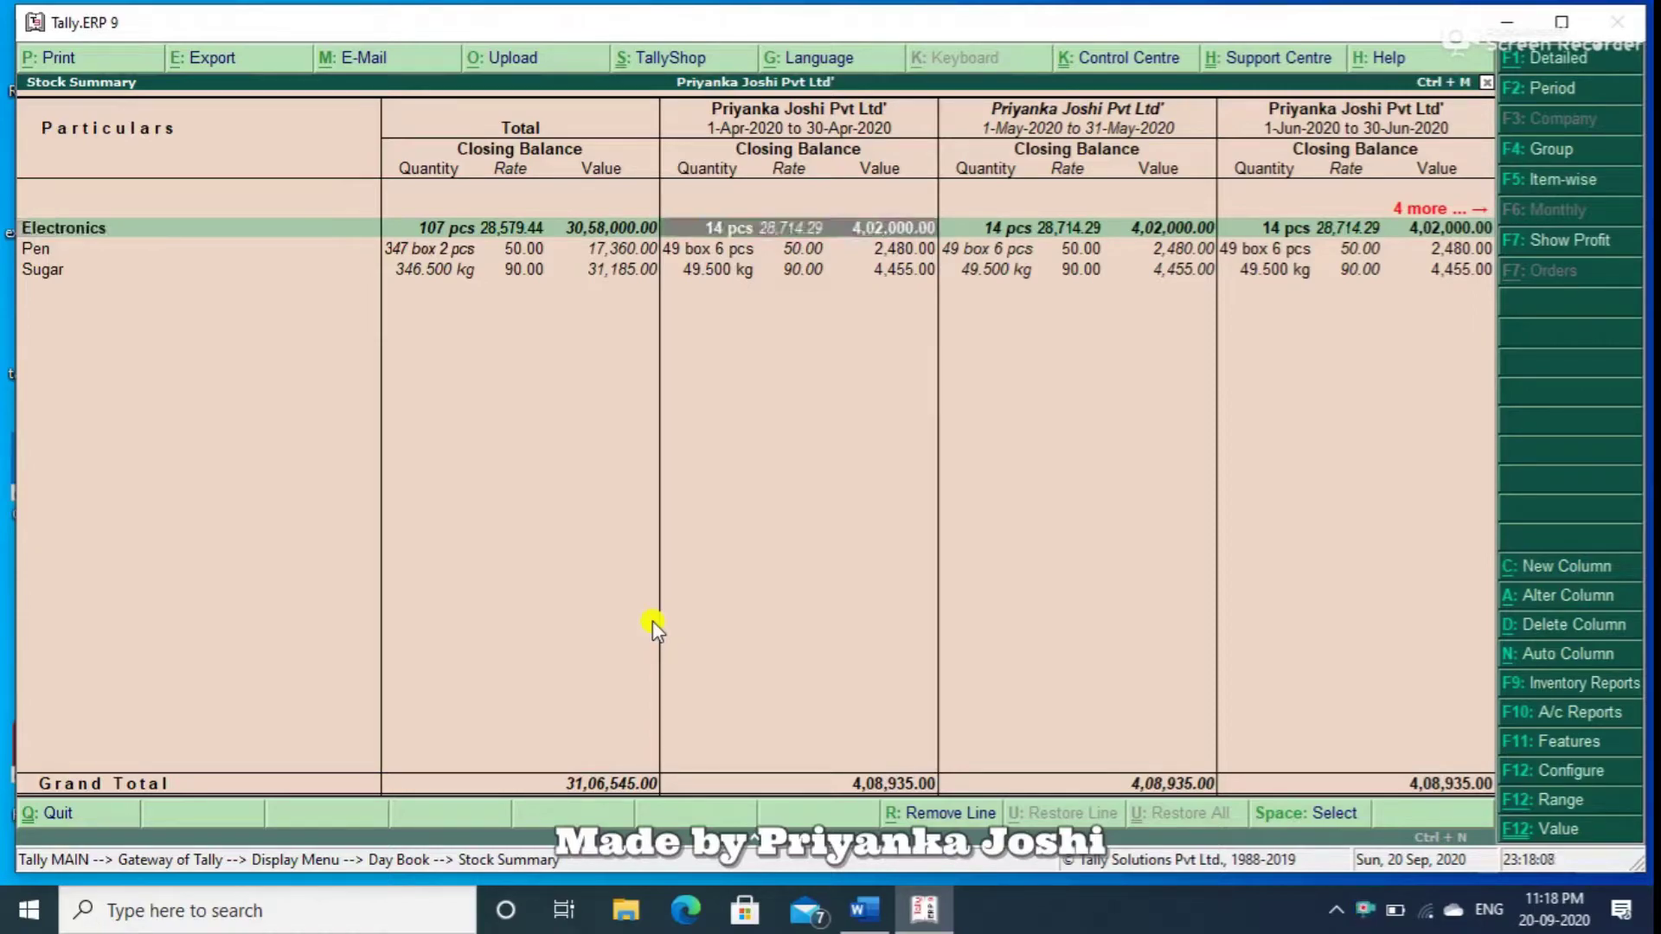
key("Right")
key("Right")
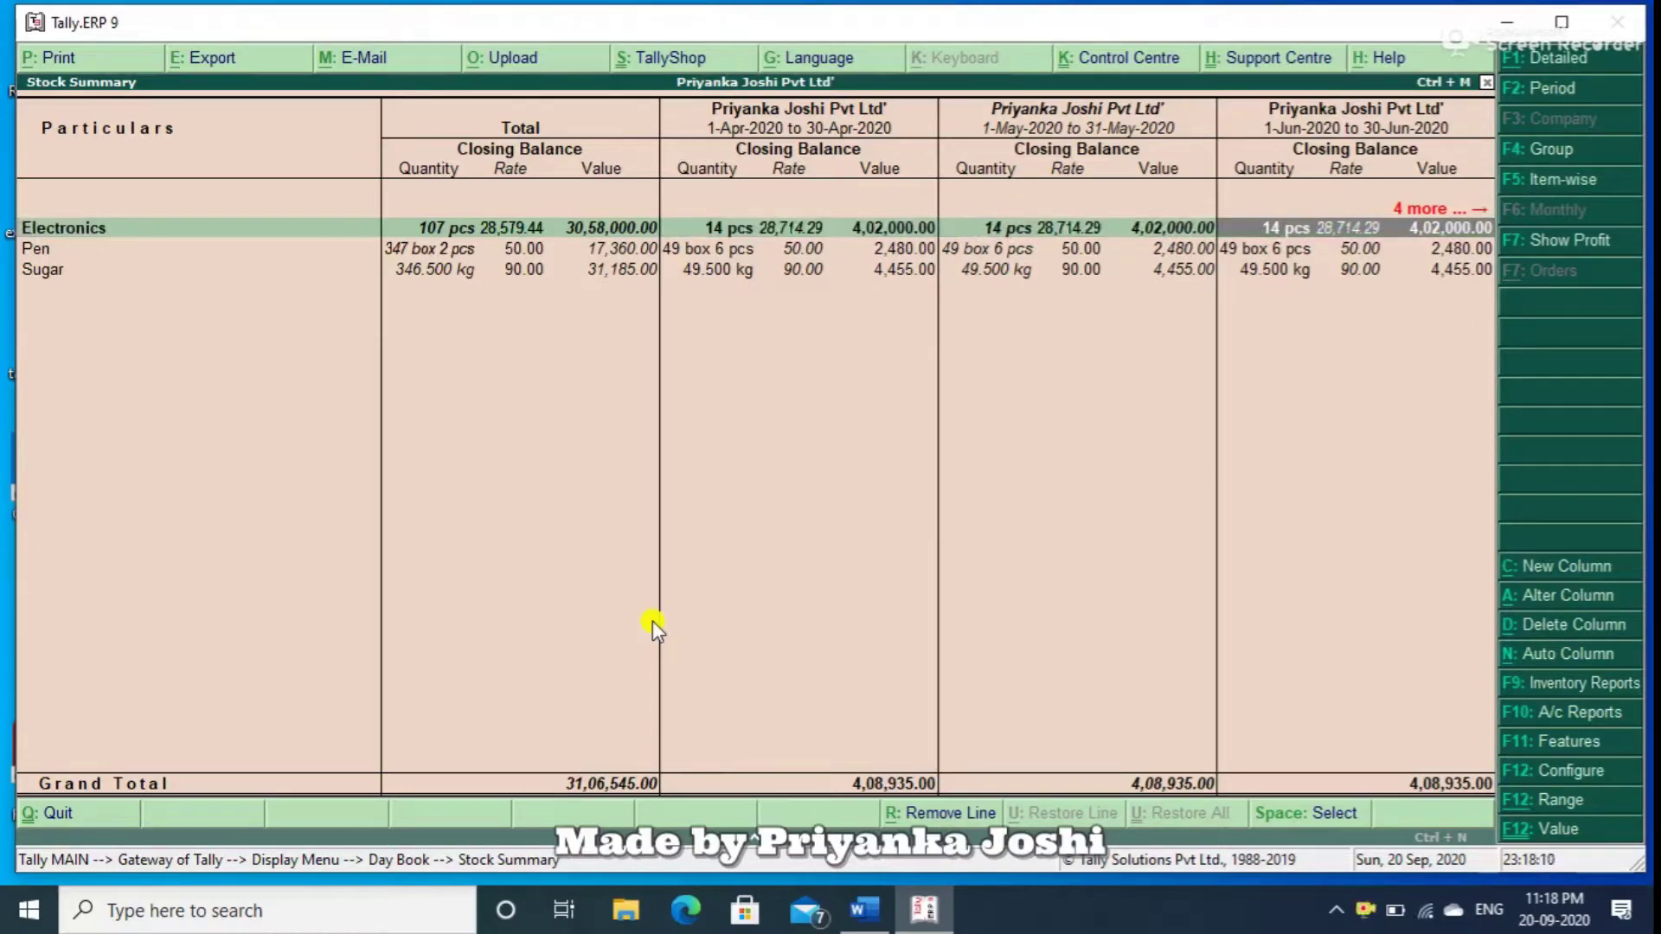
Delete the Stock Summary columns until only 1-Apr-2020 to 30-Apr-2020 remains, and return to the Day Book.
key("Left")
key("Left")
key("Left")
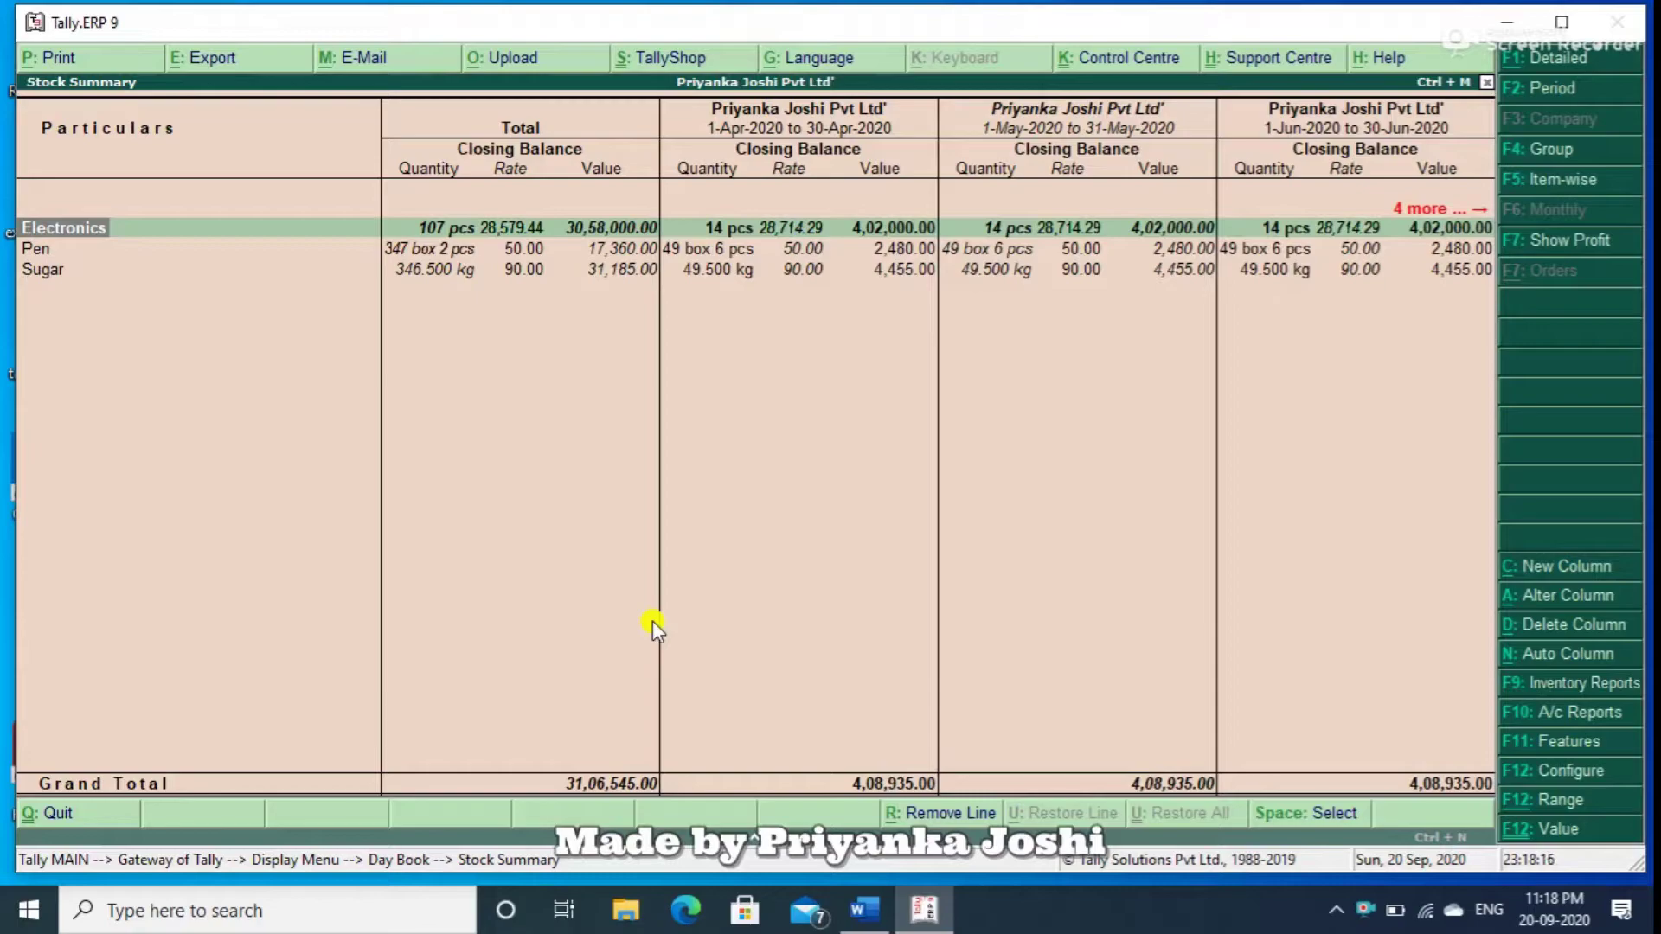
key("alt+d")
key("alt+d")
key("alt+d")
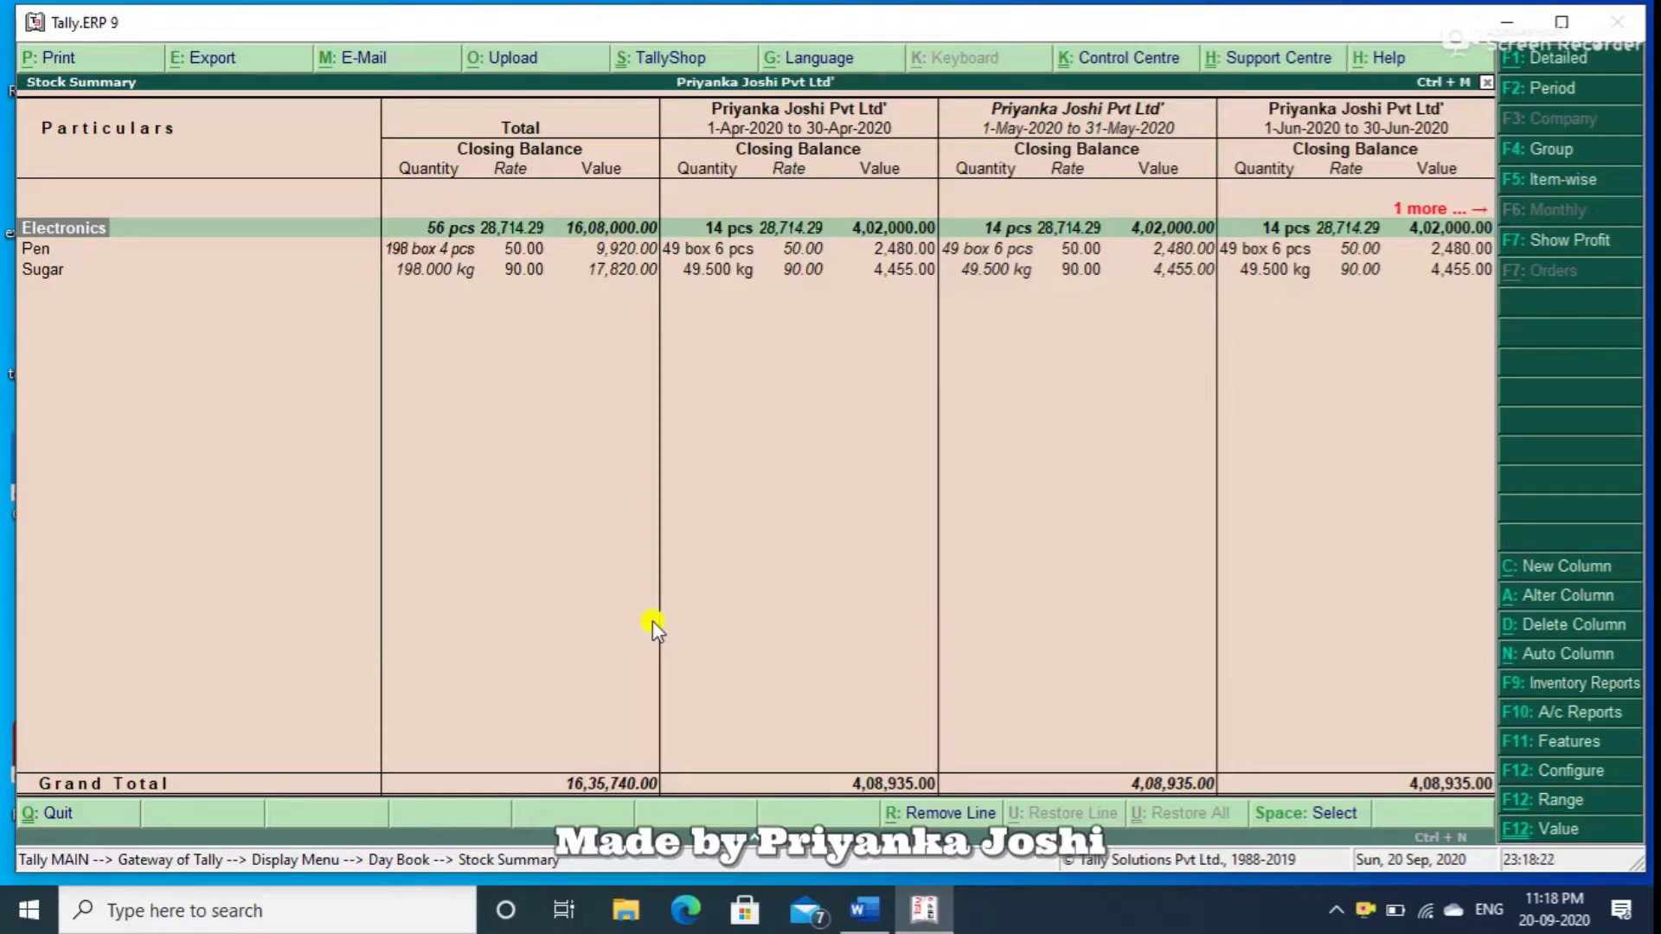
key("alt+d")
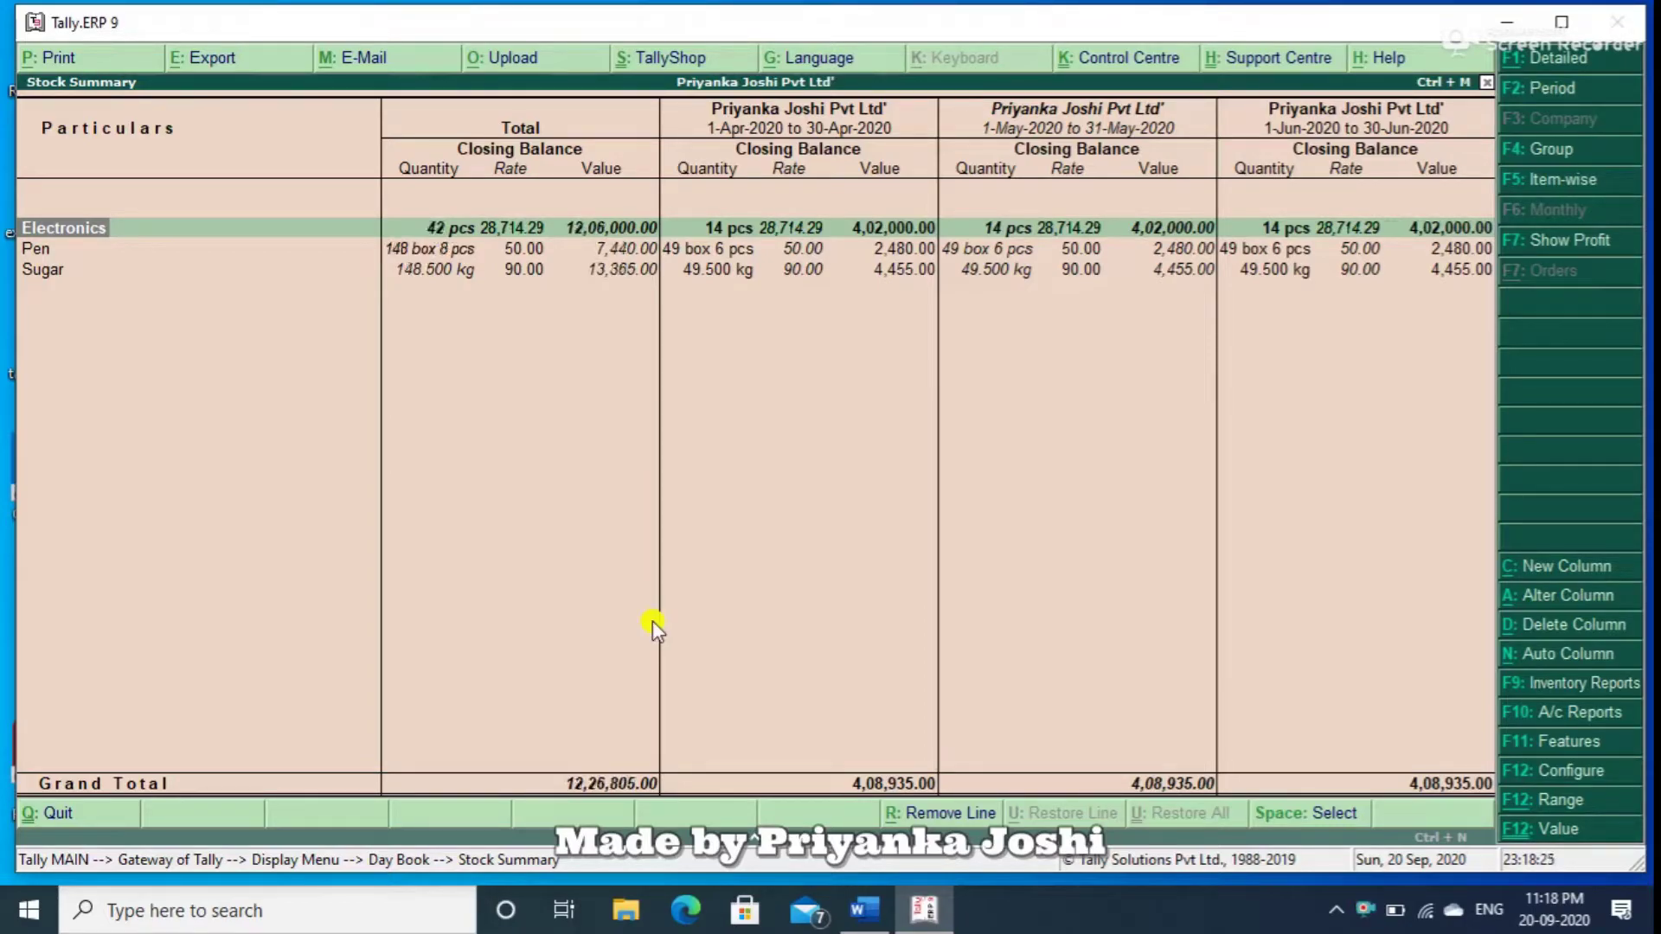
key("alt+d")
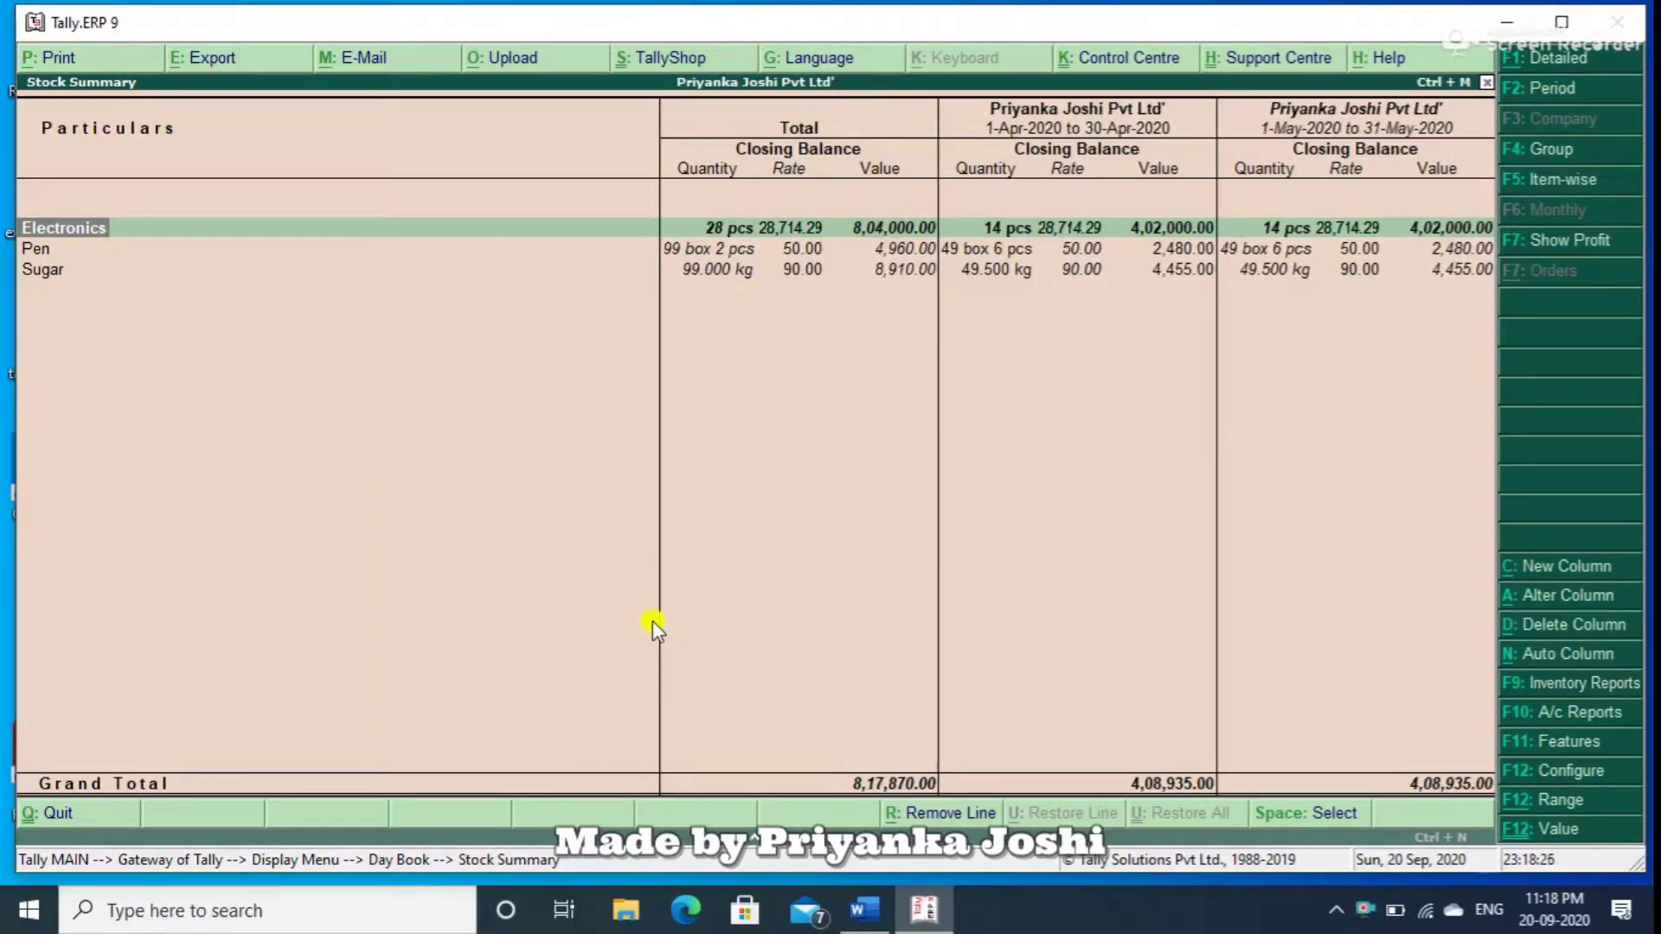
key("alt+d")
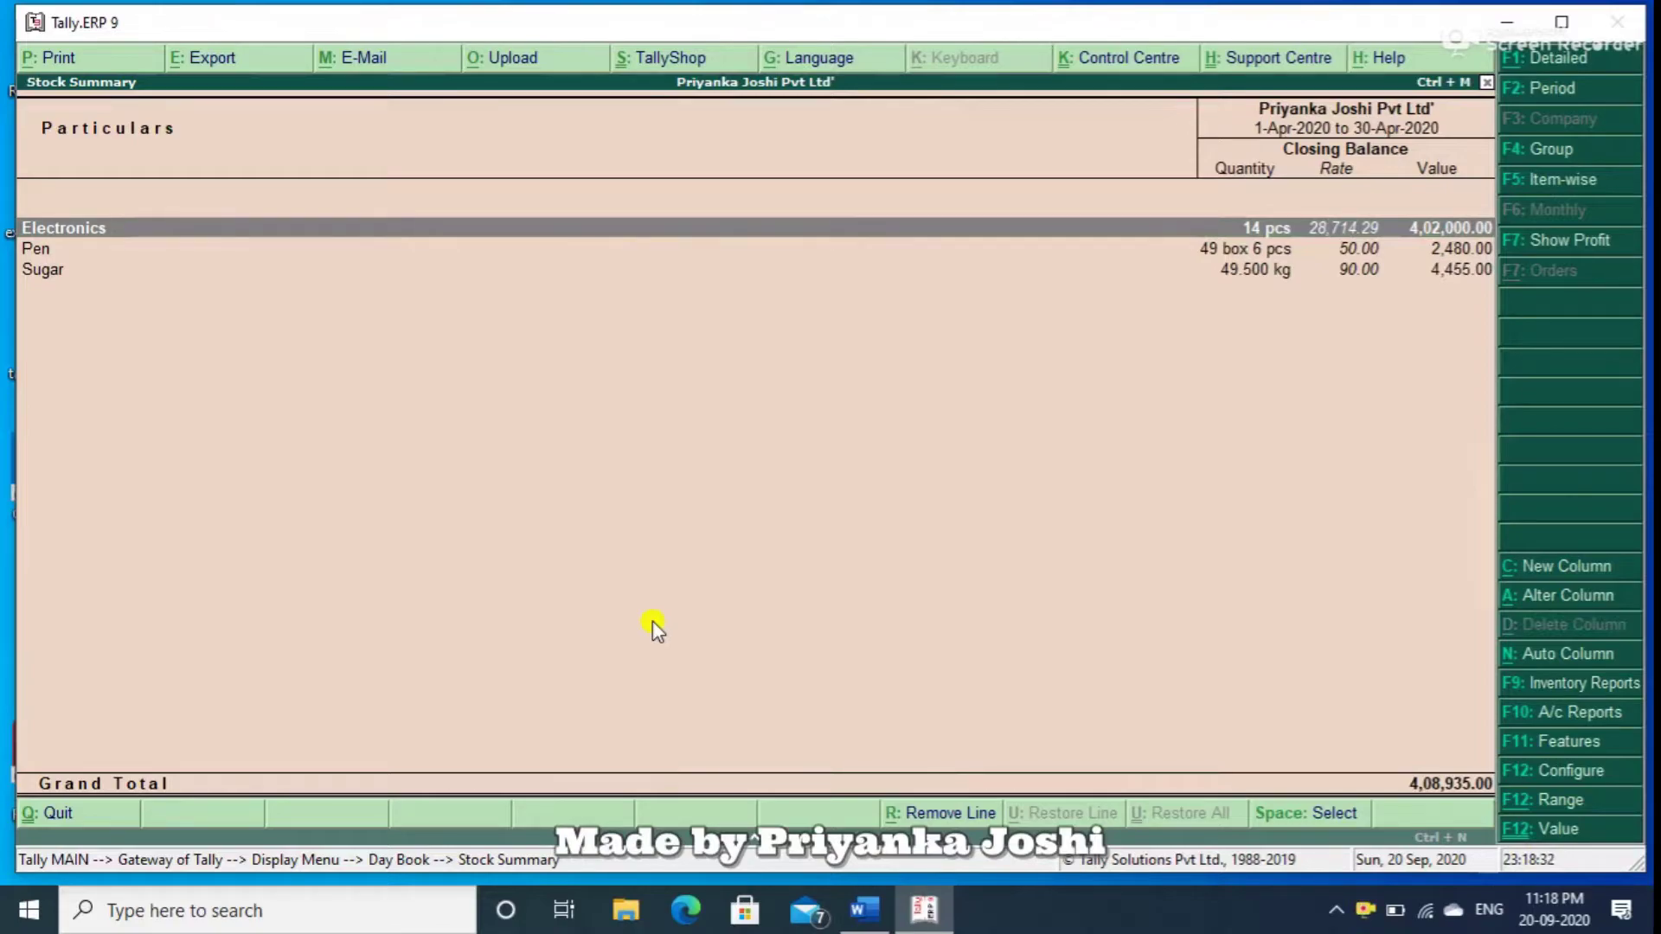
key("Escape")
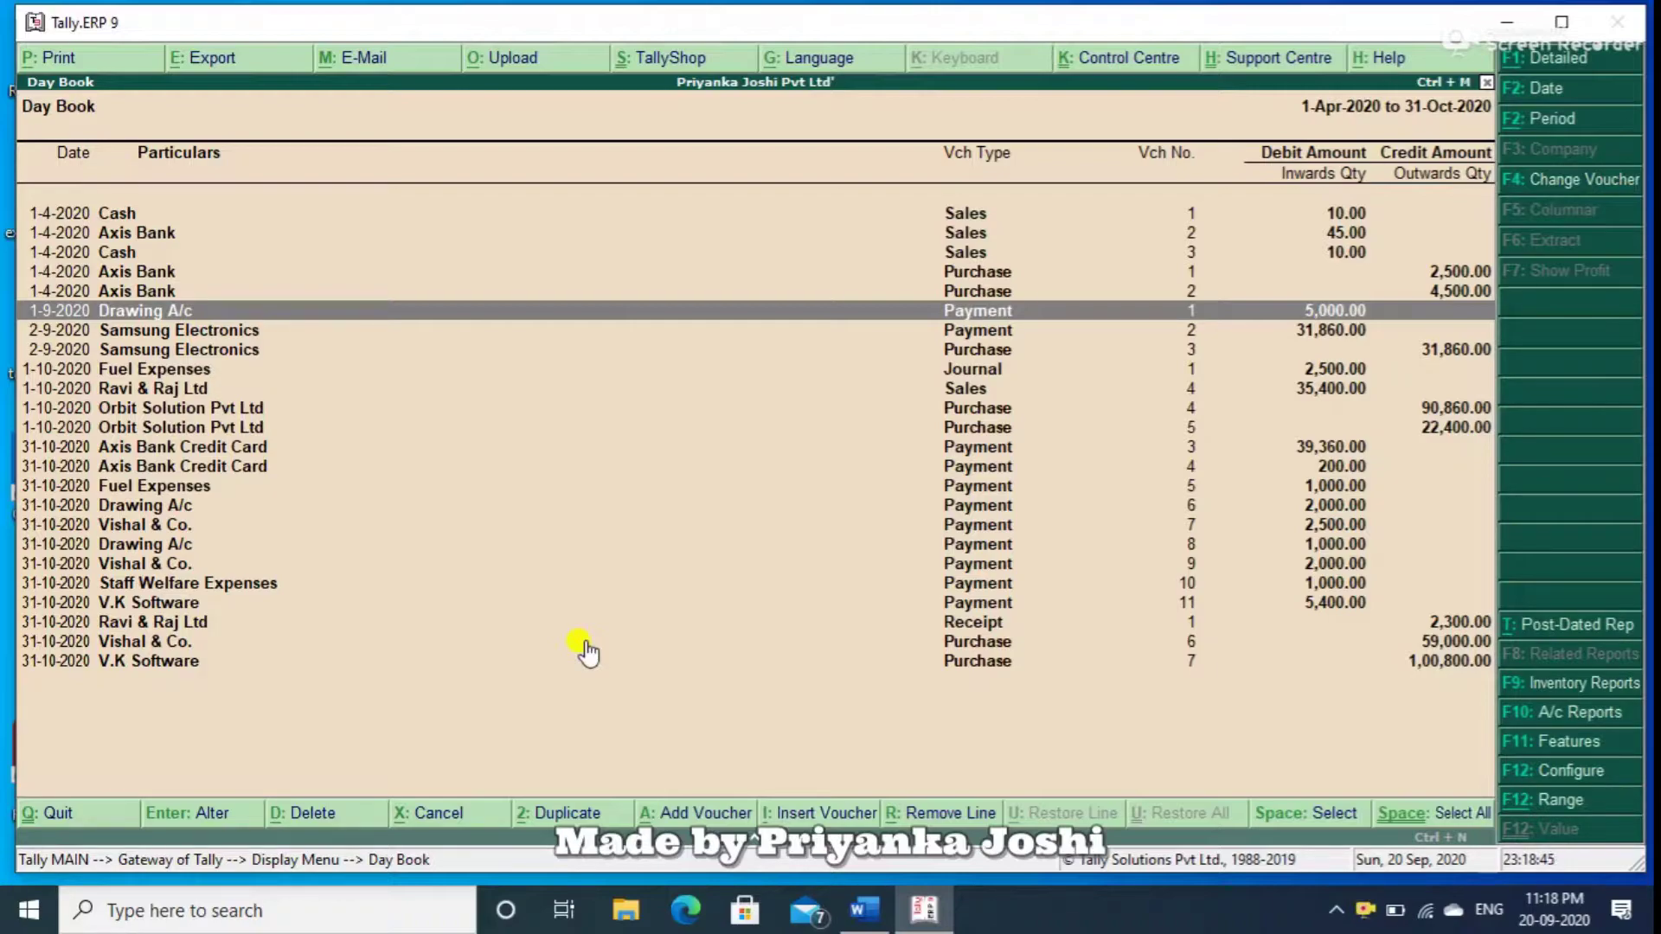
Filter the Day Book to vouchers having Date greater than 1.9.2020.
key("alt+F12")
key("Return")
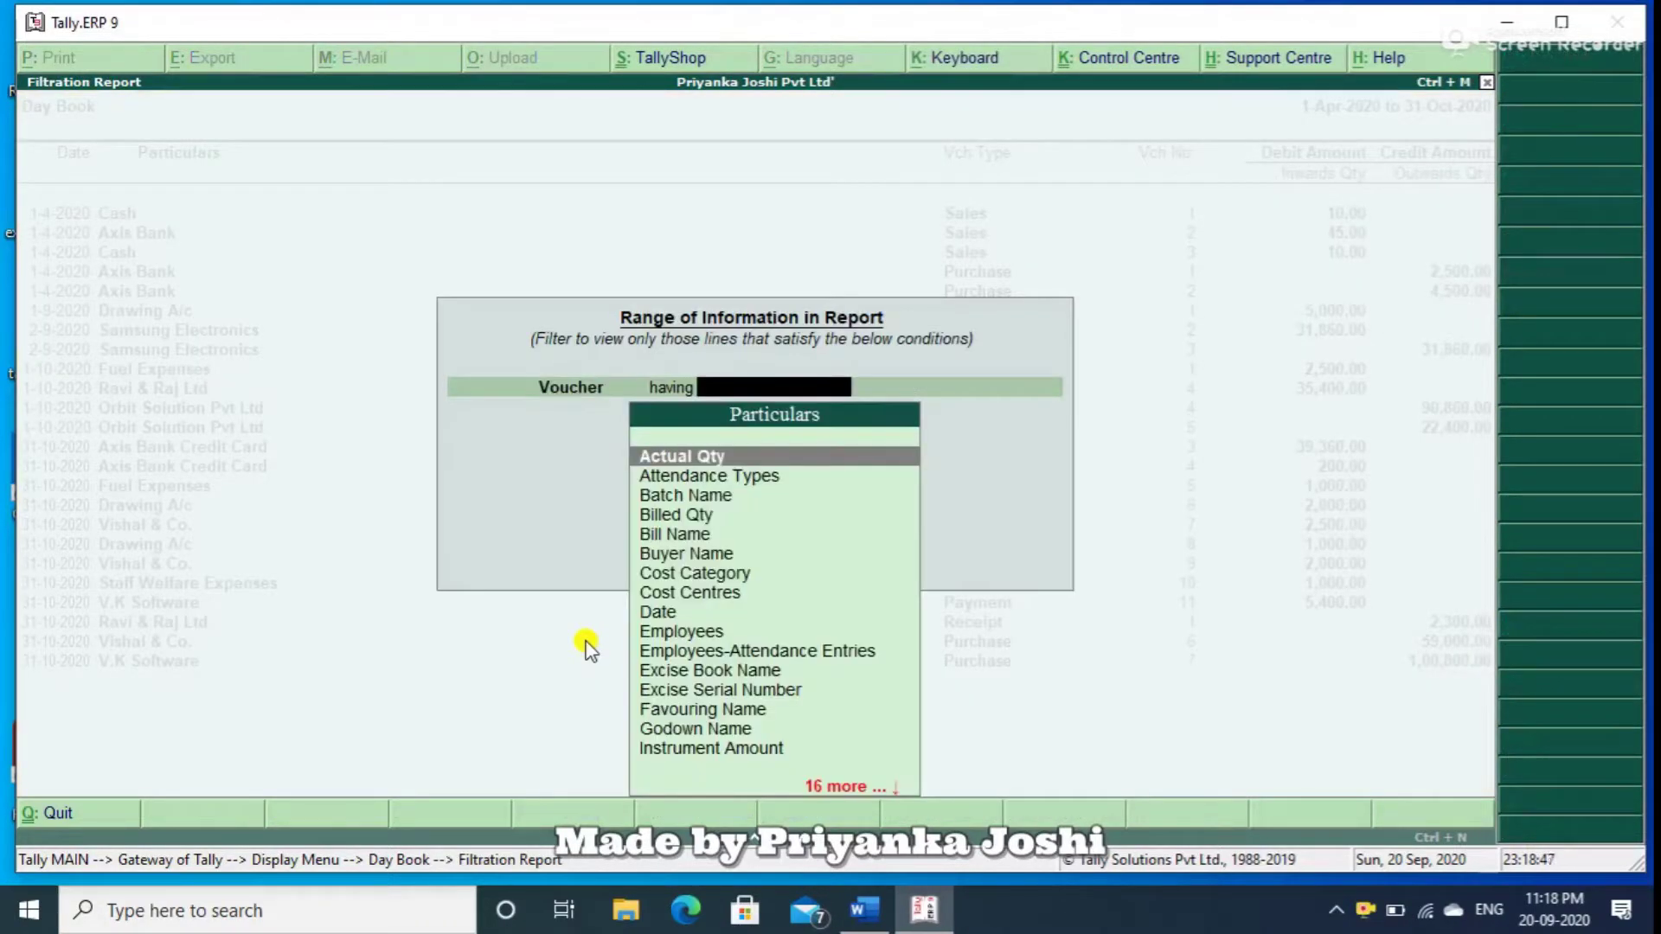
type("date")
key("Return")
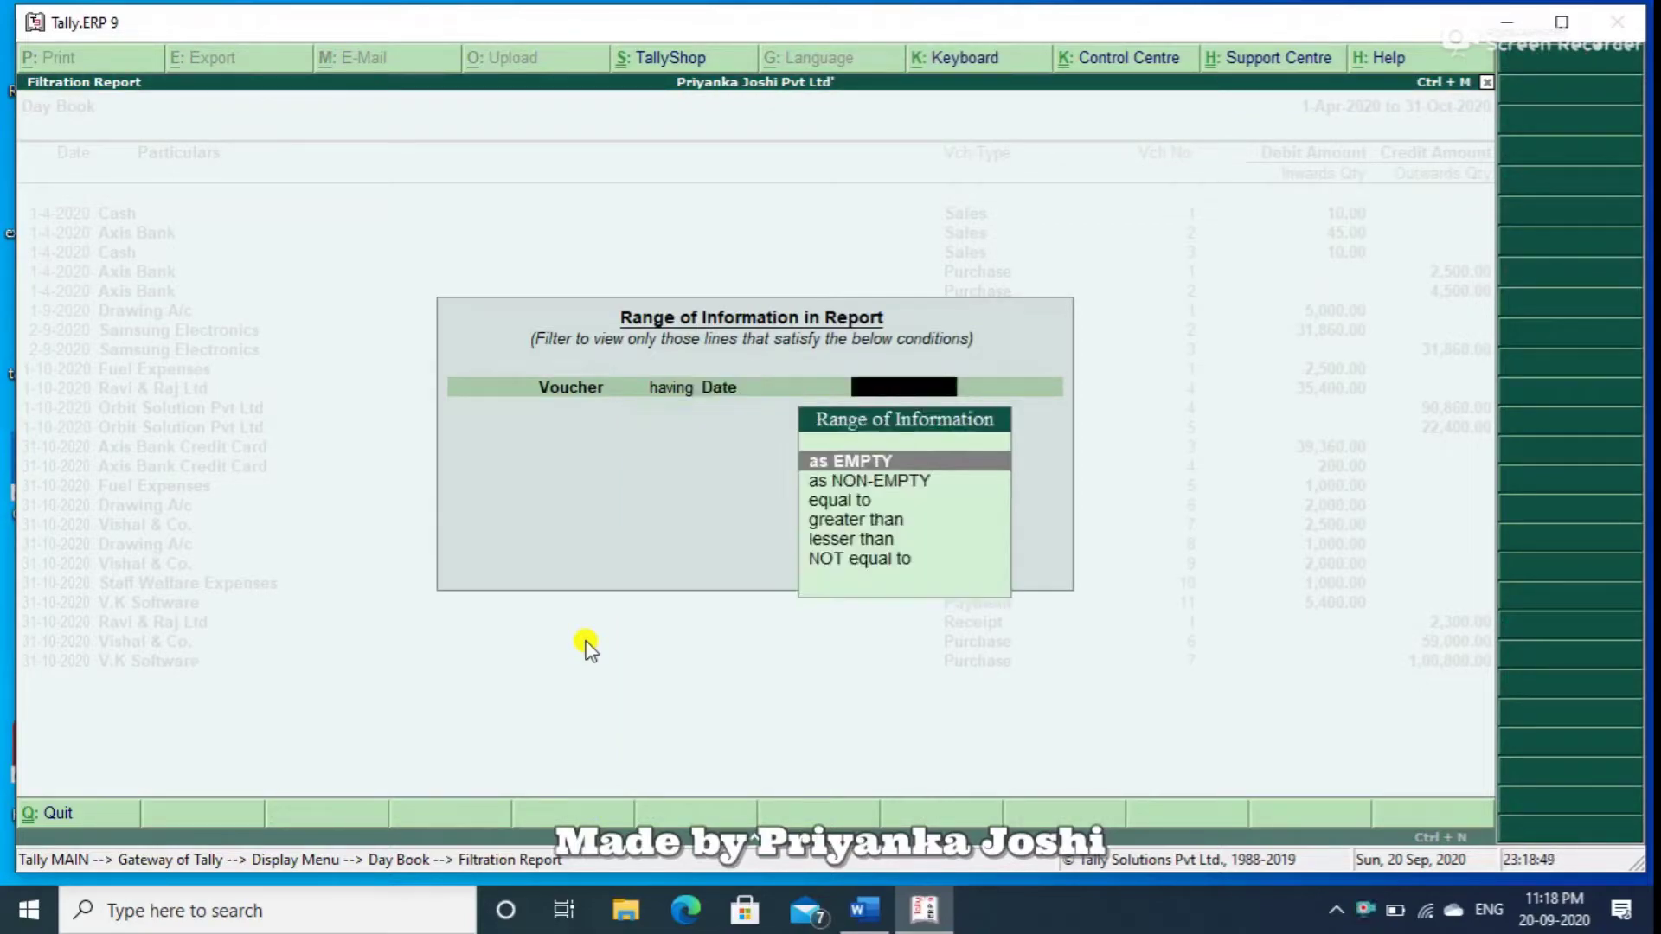
type("gre")
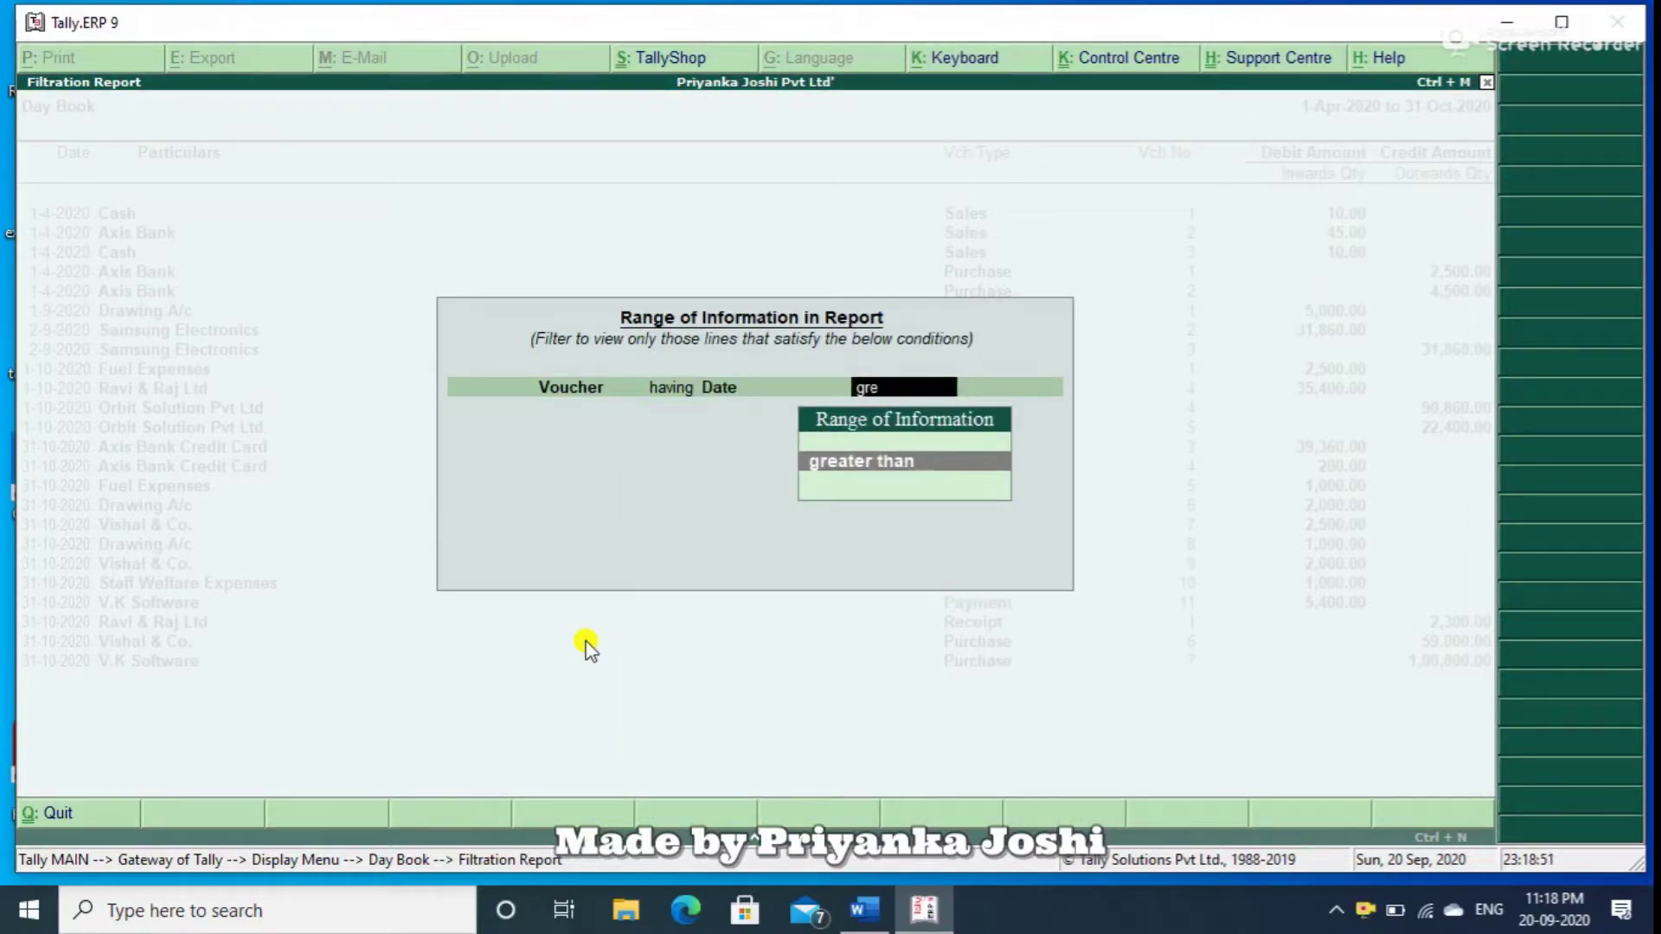
key("Return")
type("1.9.2020")
key("Return")
key("Return")
key("Return")
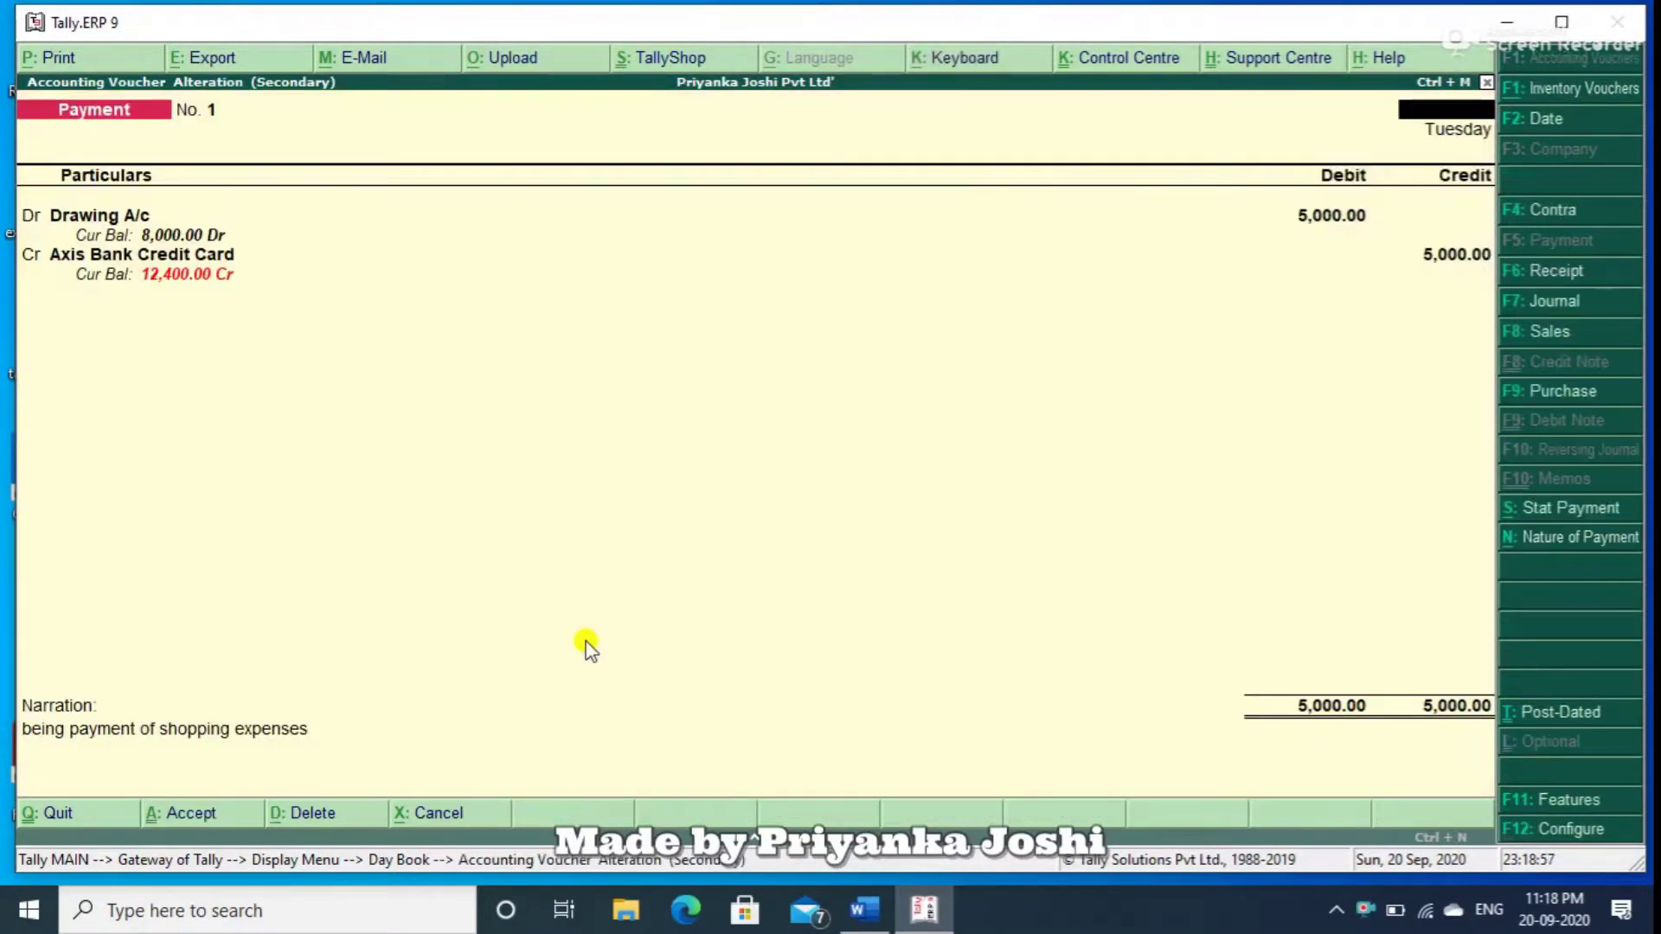
key("Escape")
key("Return")
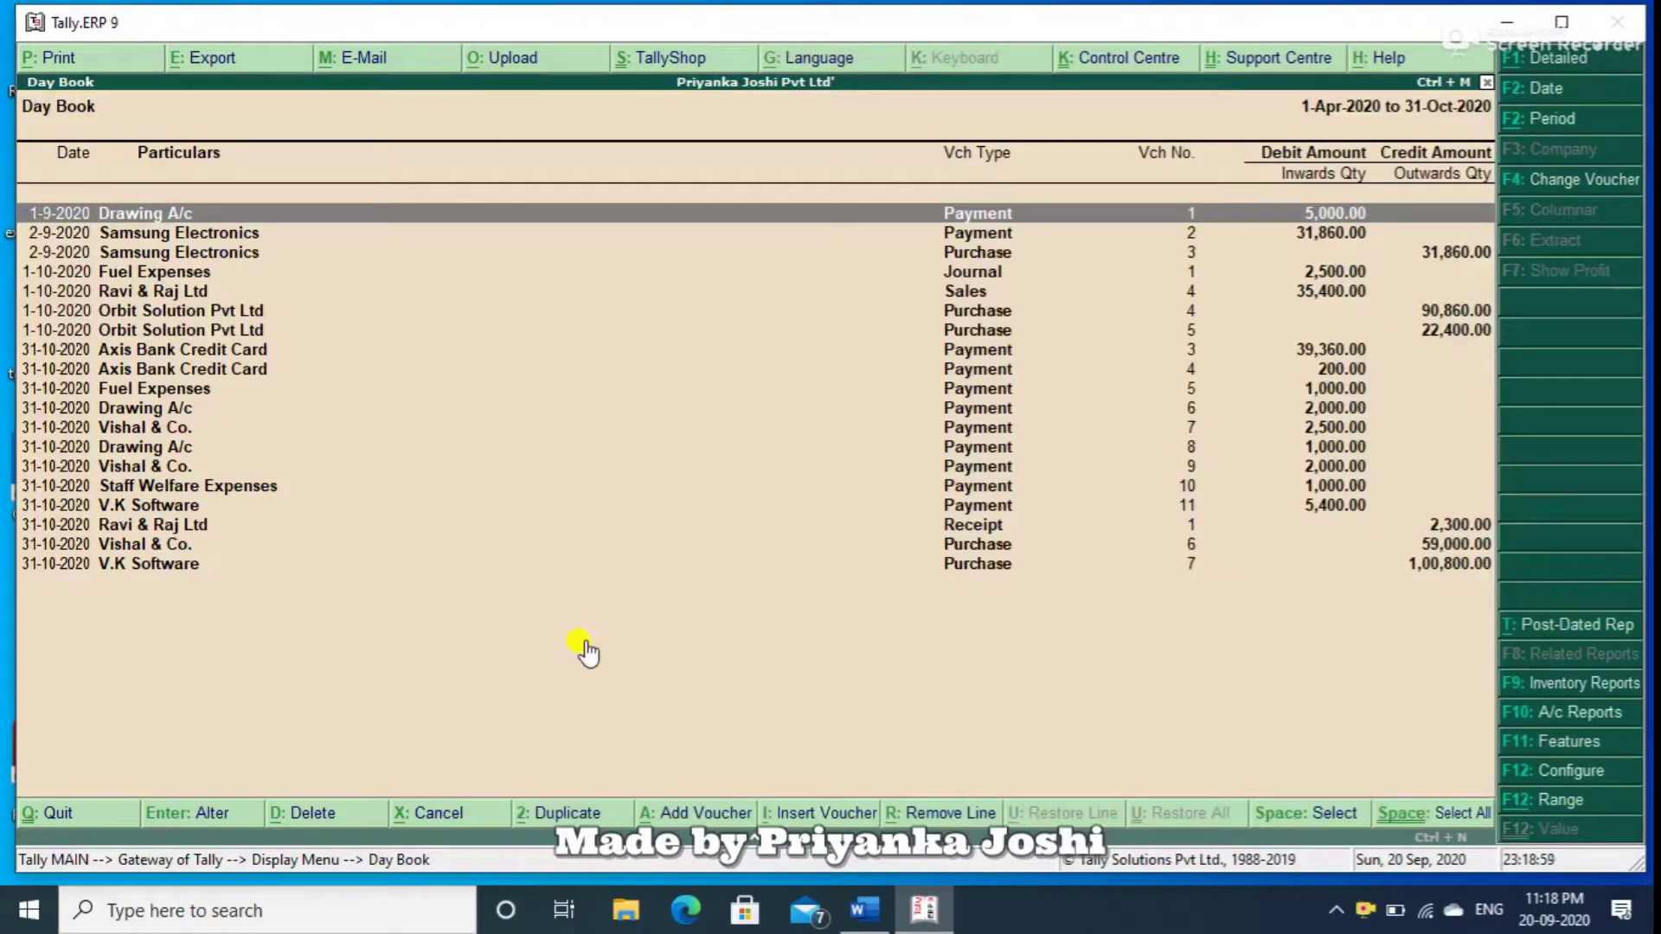
Change the Day Book filter to vouchers having Ledgers with Name equal to "vishal & co".
key("alt+F12")
key("Return")
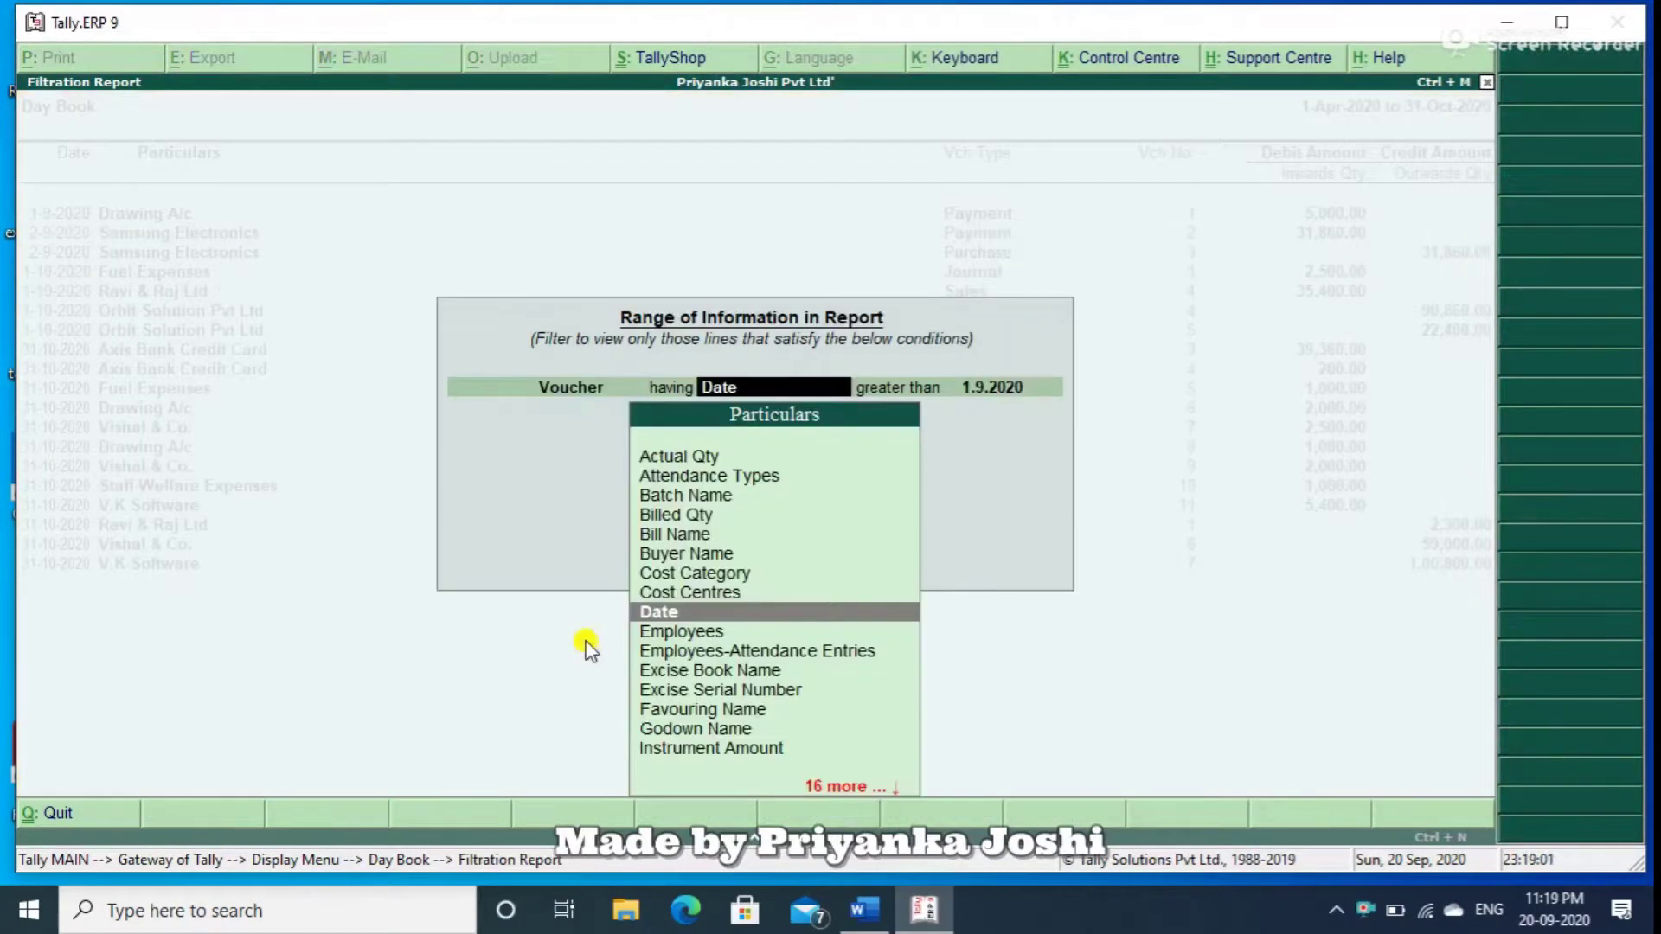
type("le")
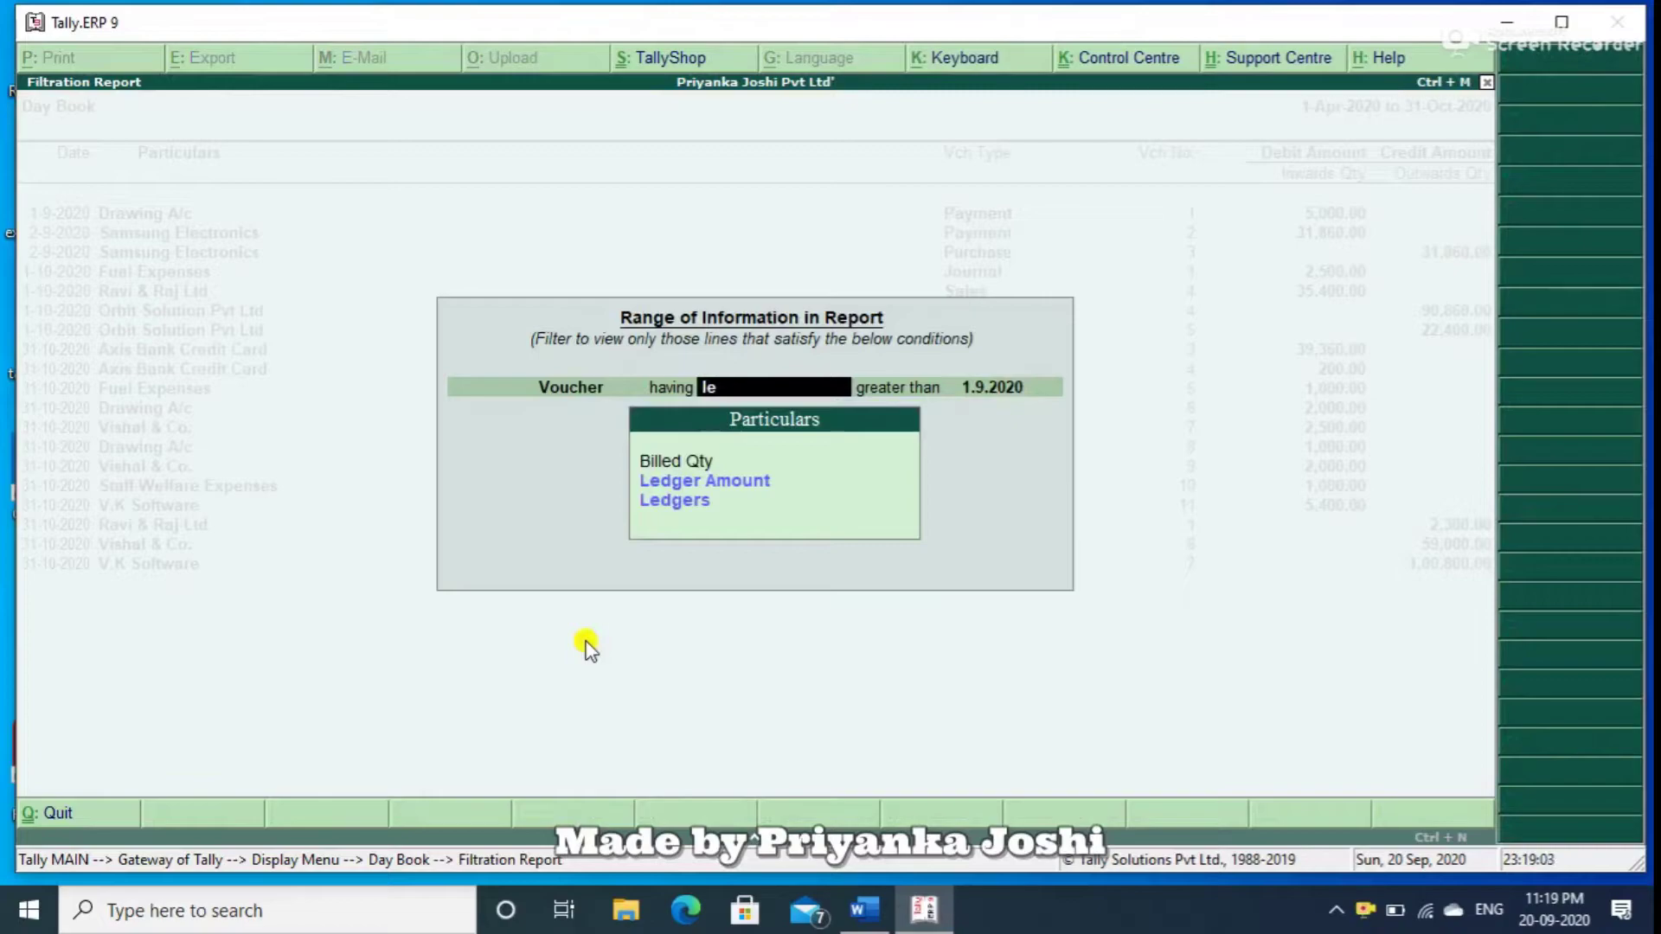
key("Down")
key("Down")
key("Return")
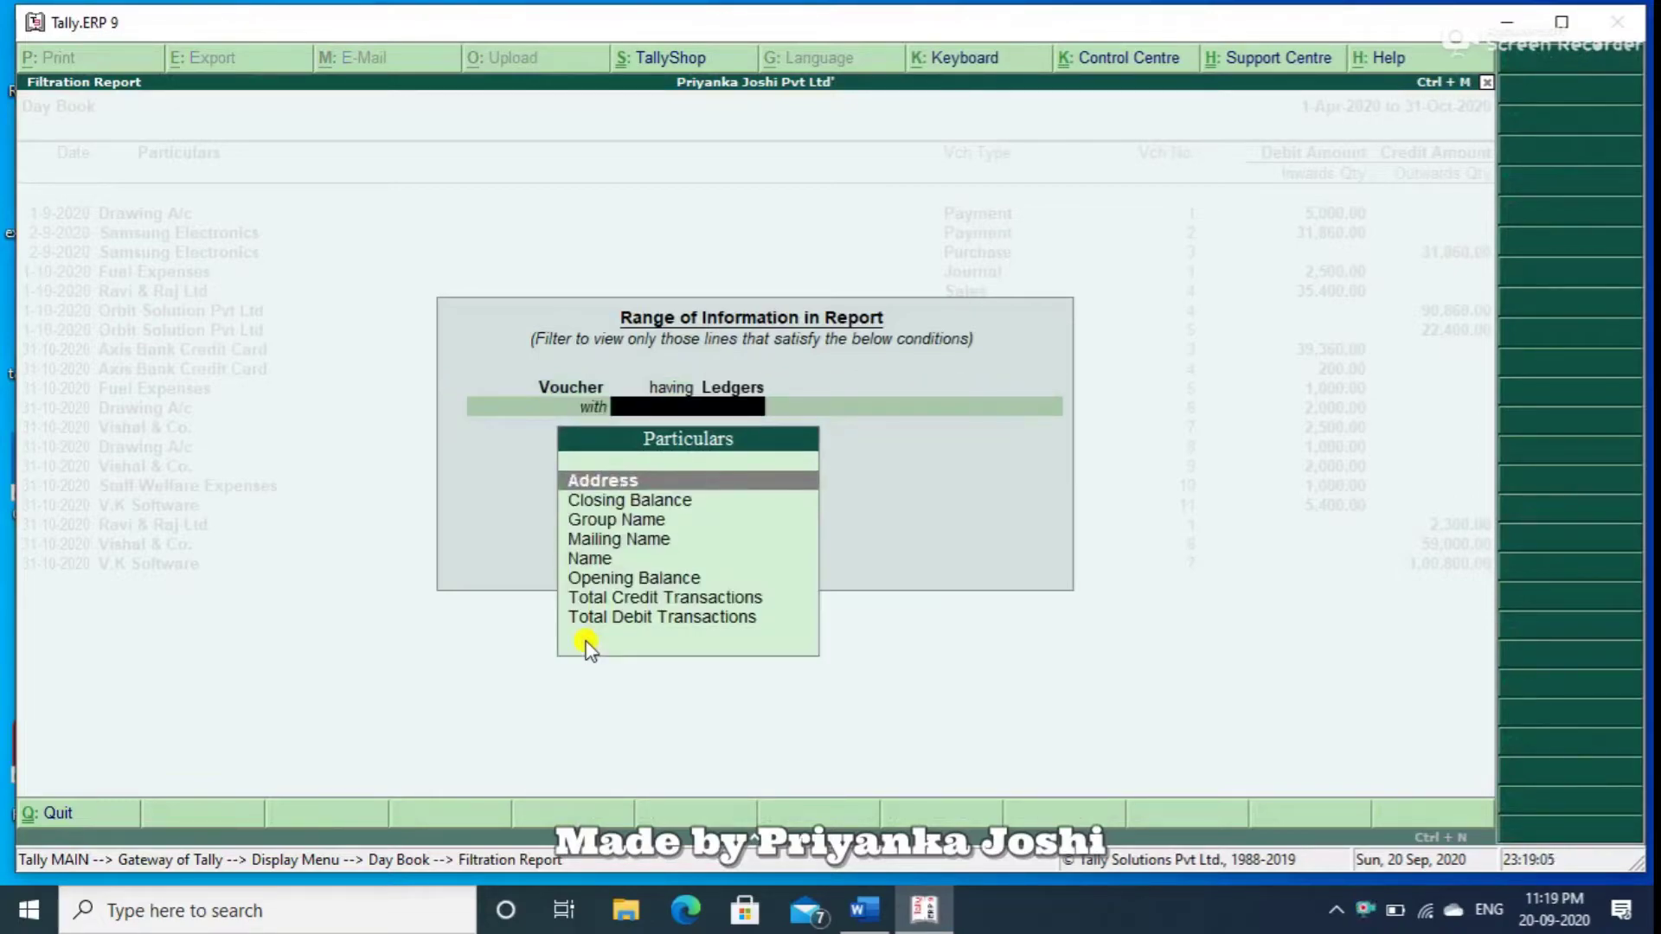
type("name")
key("Return")
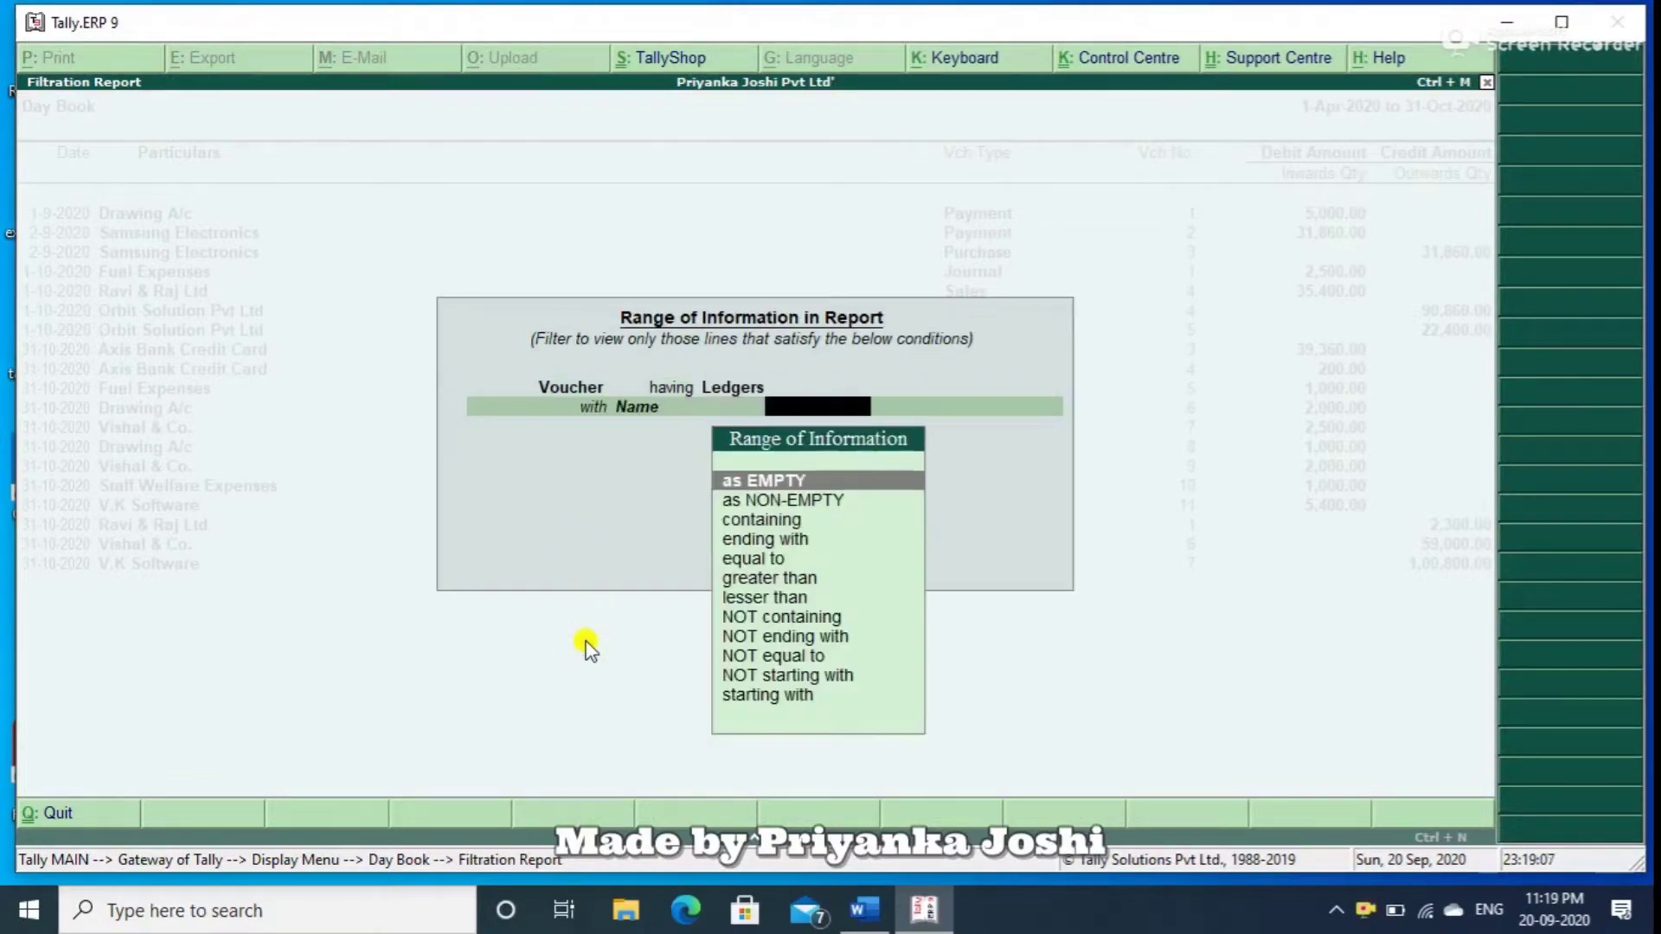
type("equ")
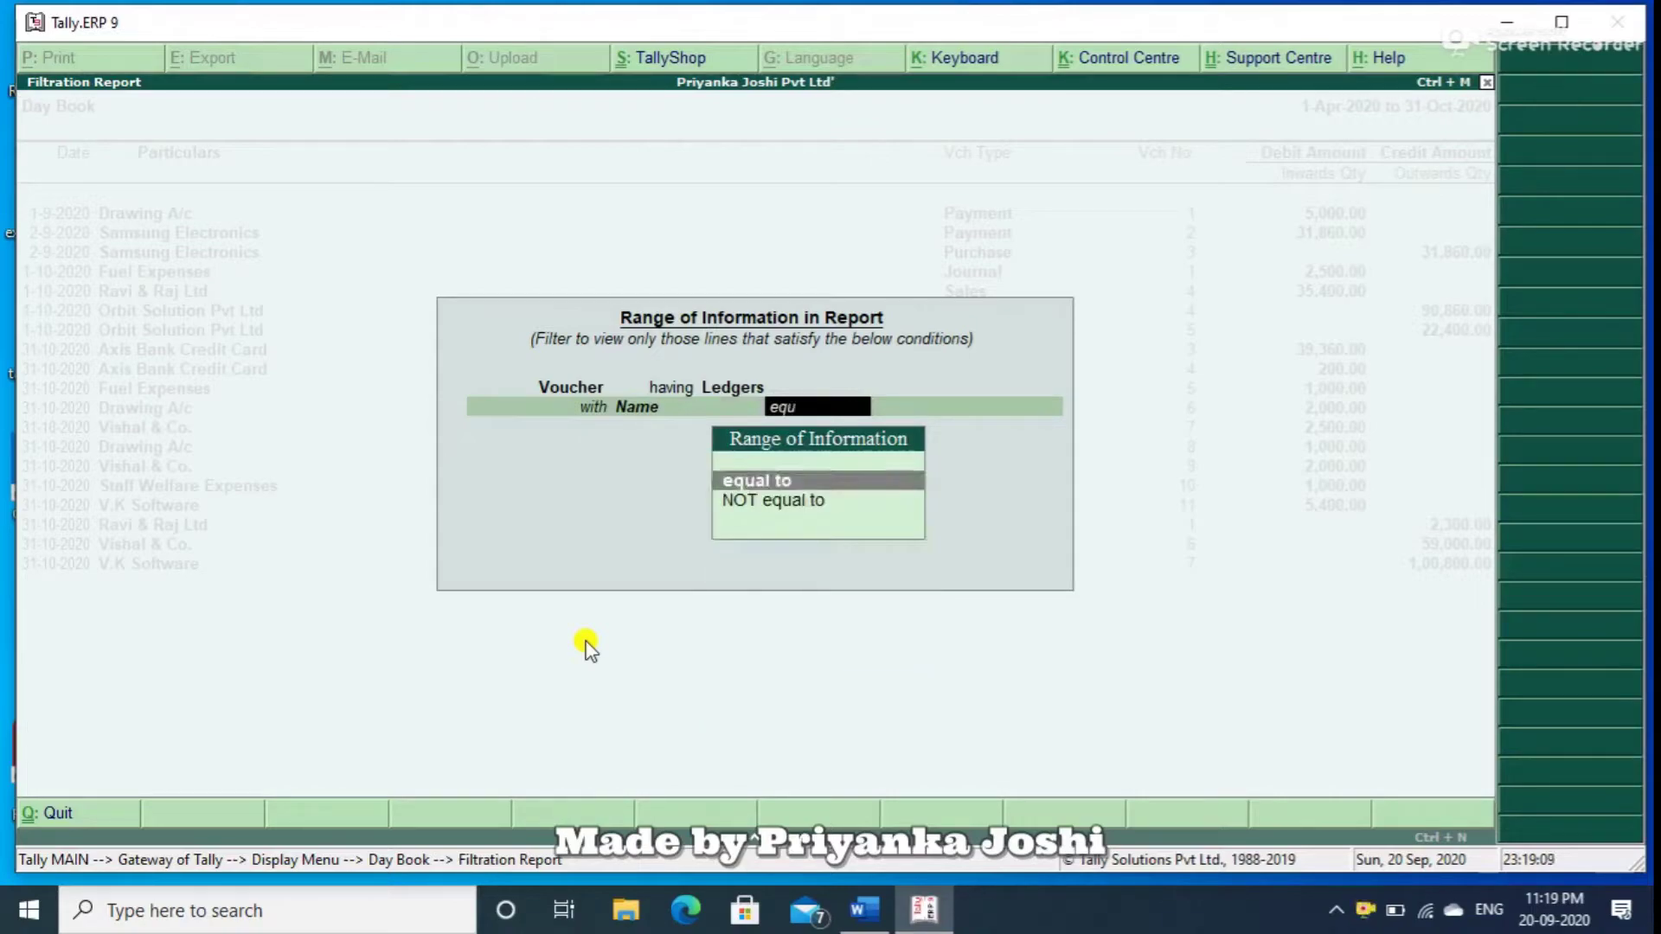
key("Return")
type("vis")
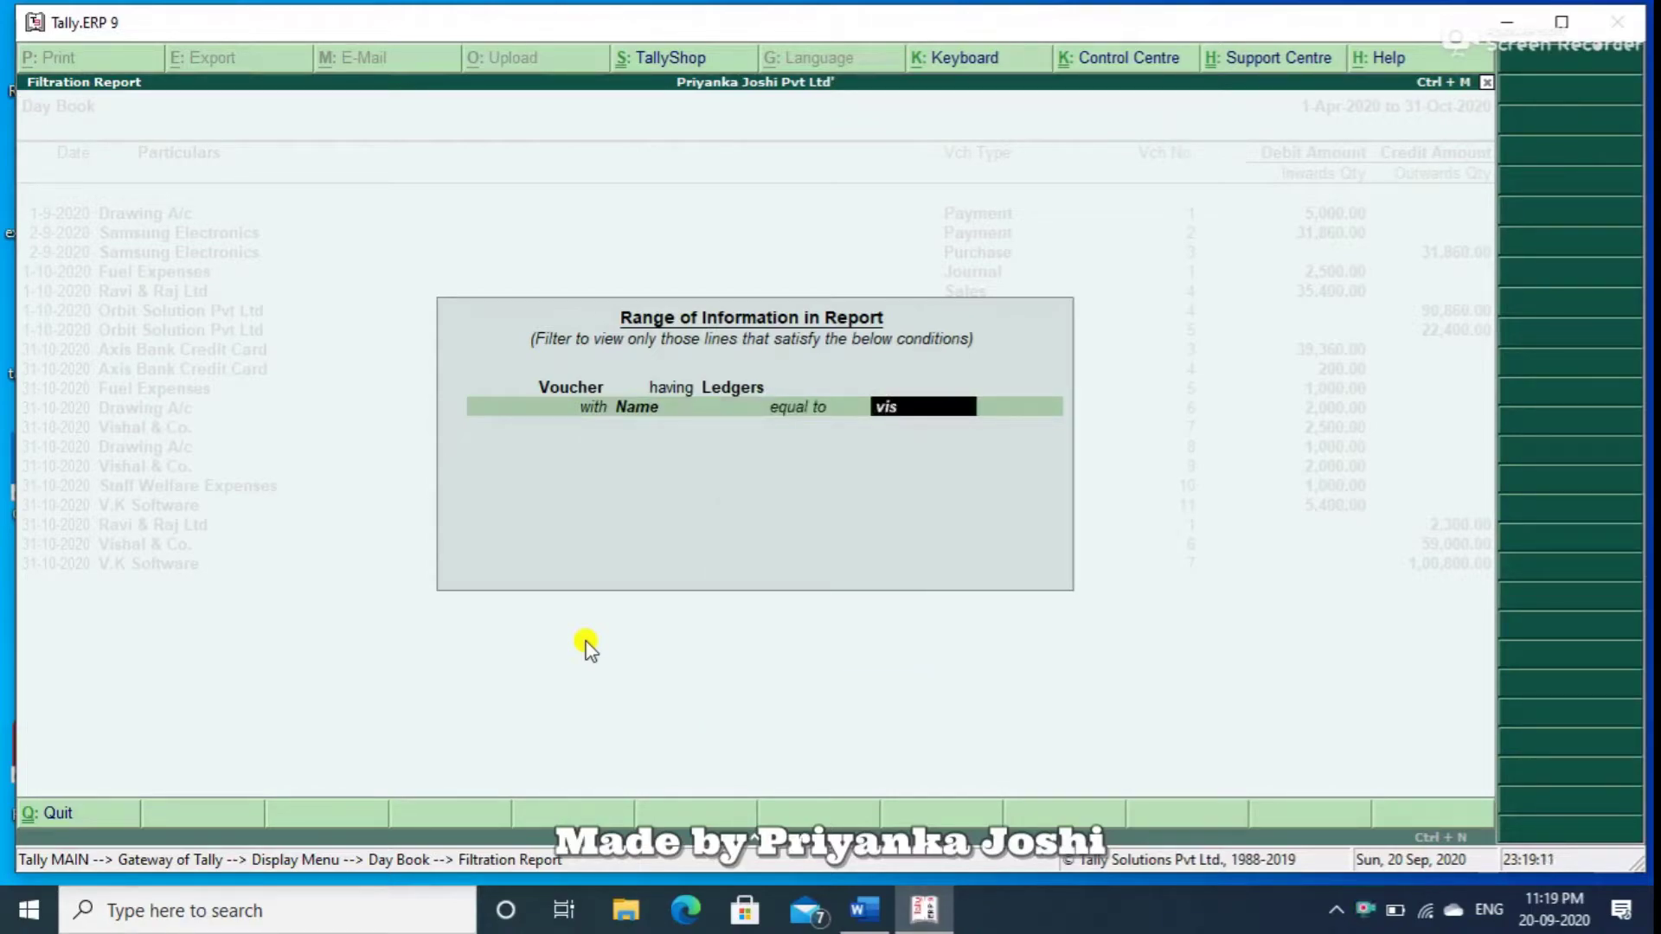
type("hal & co")
key("Return")
key("Return")
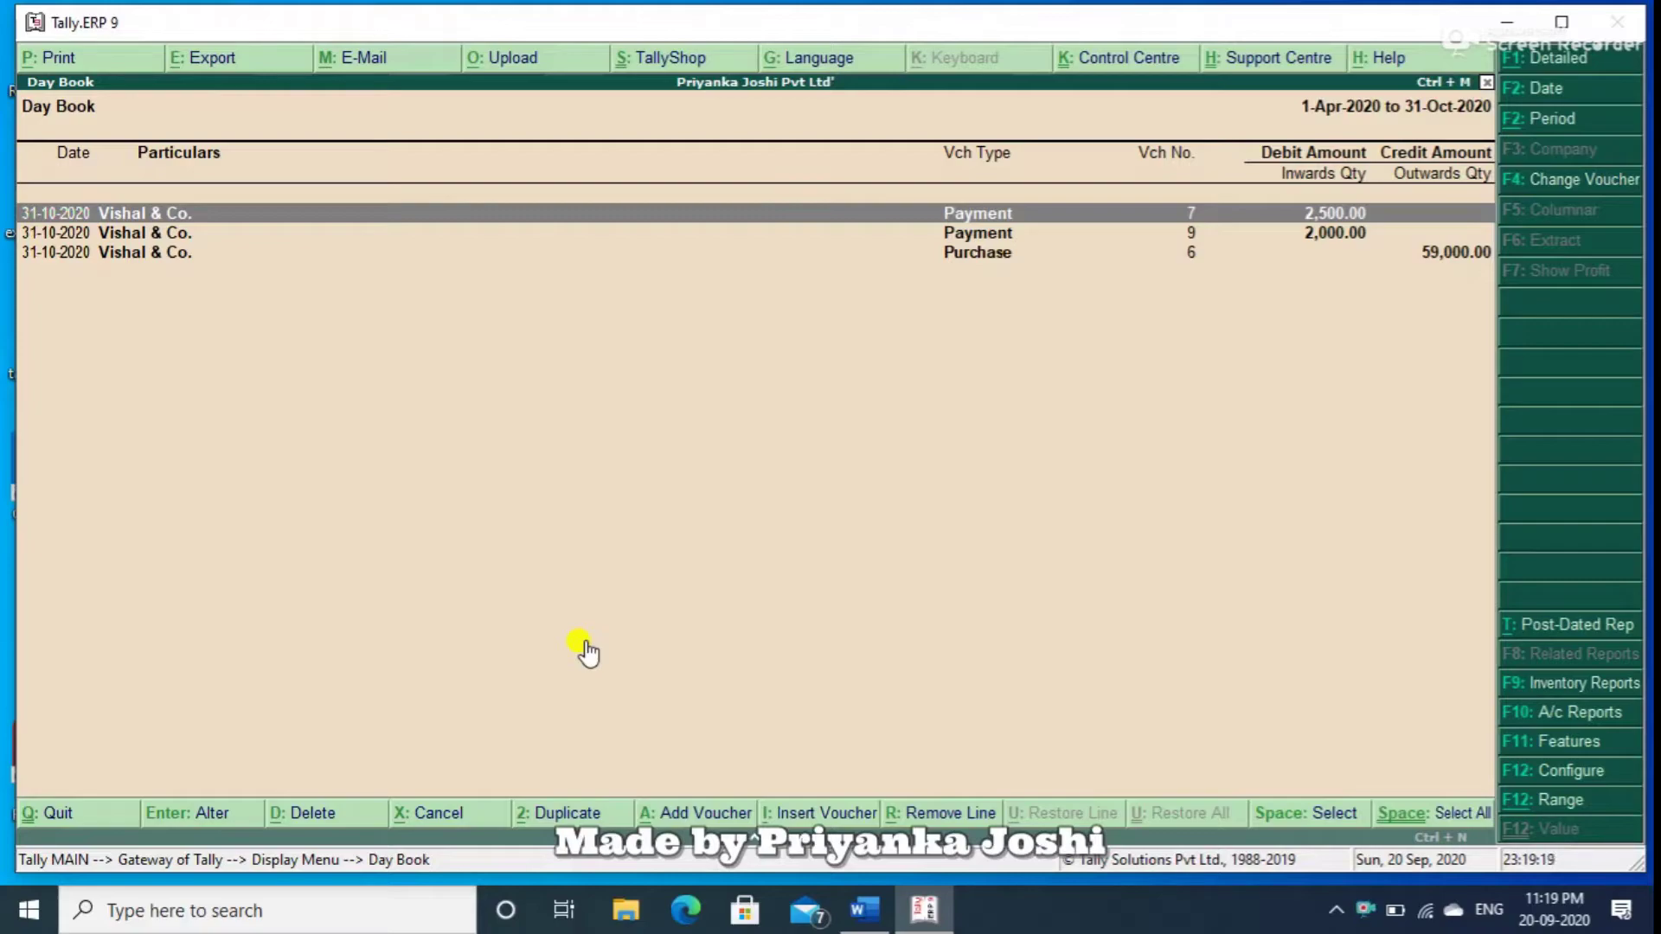
Clear the Day Book filter and go back to the Gateway of Tally.
key("Escape")
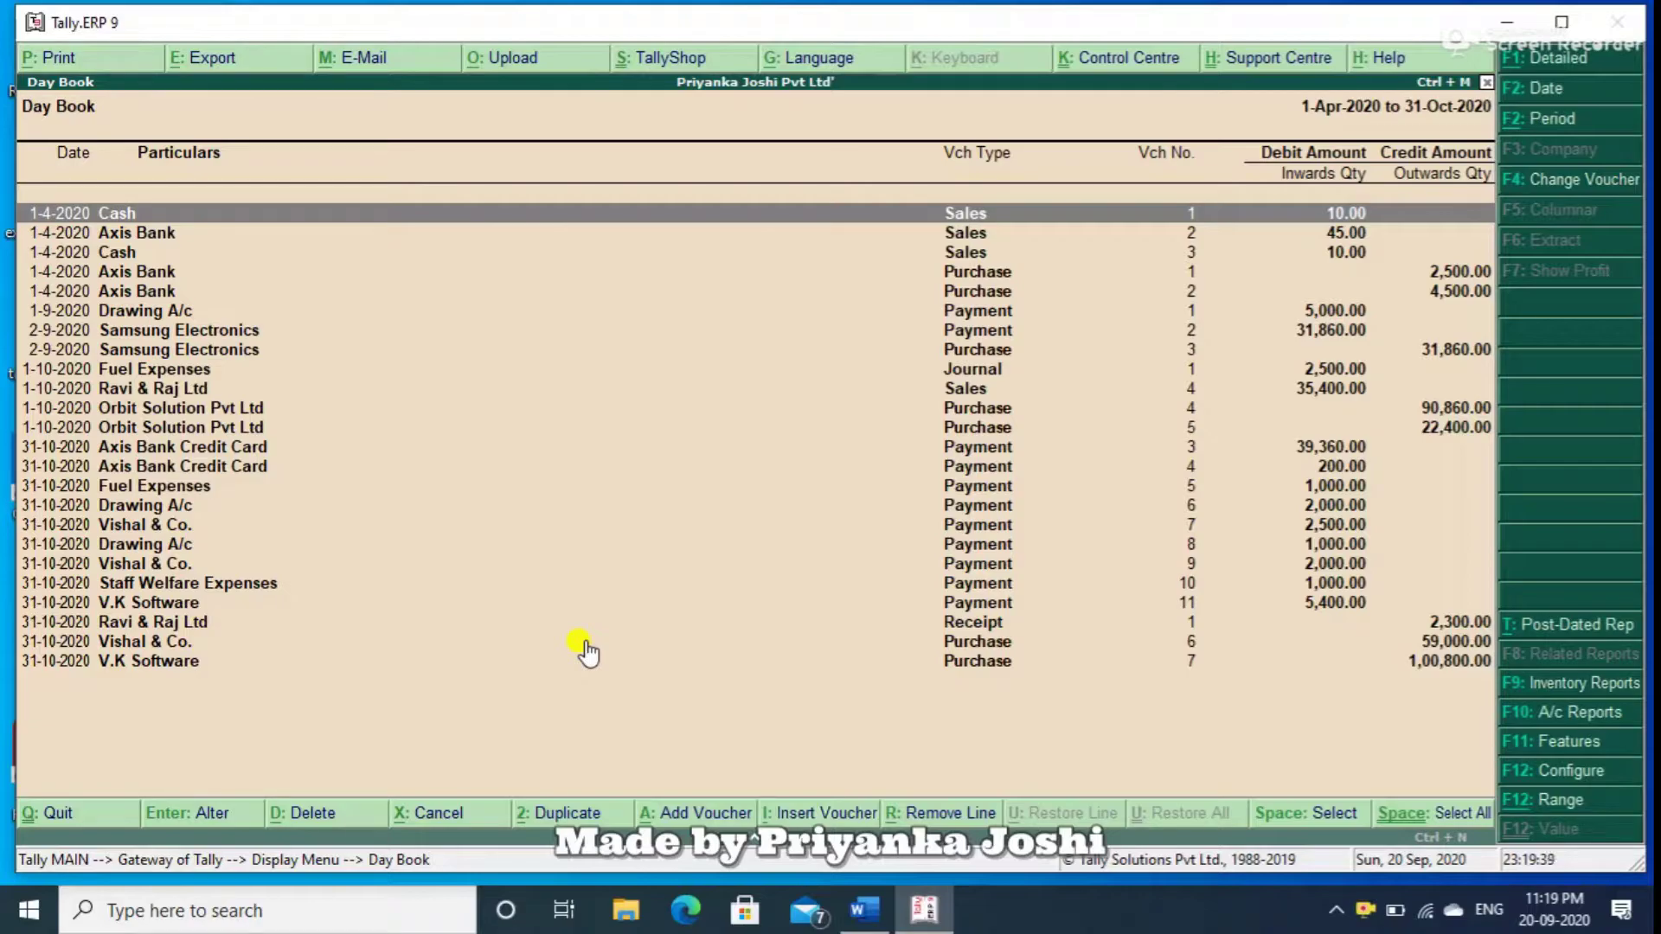
key("Escape")
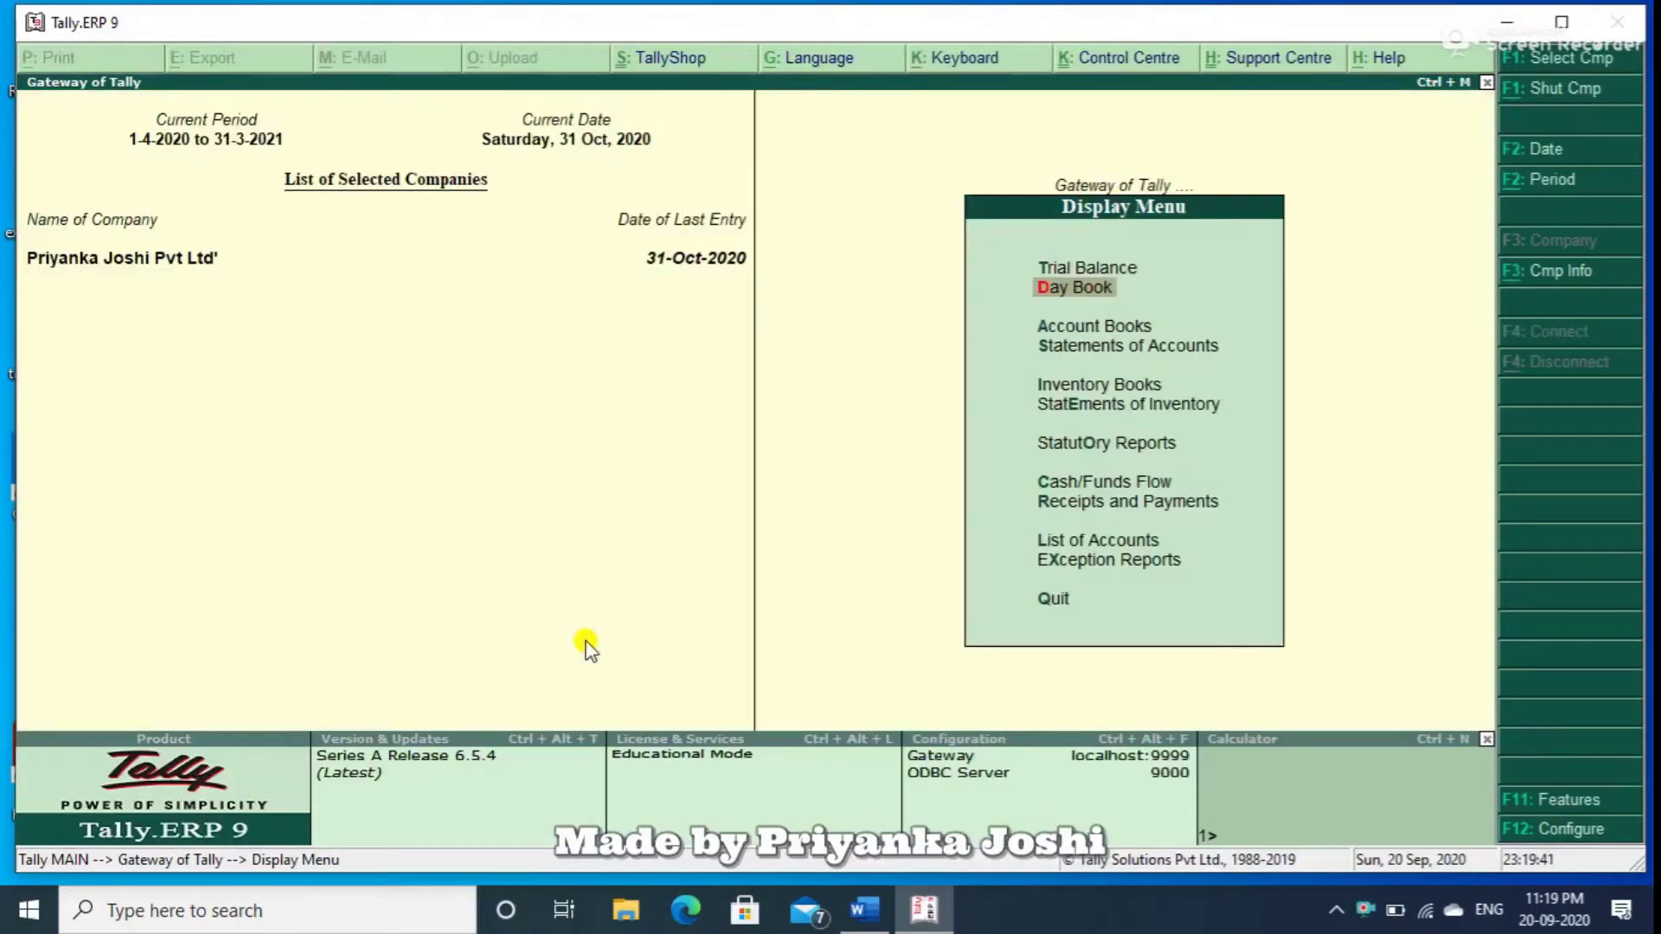
key("Escape")
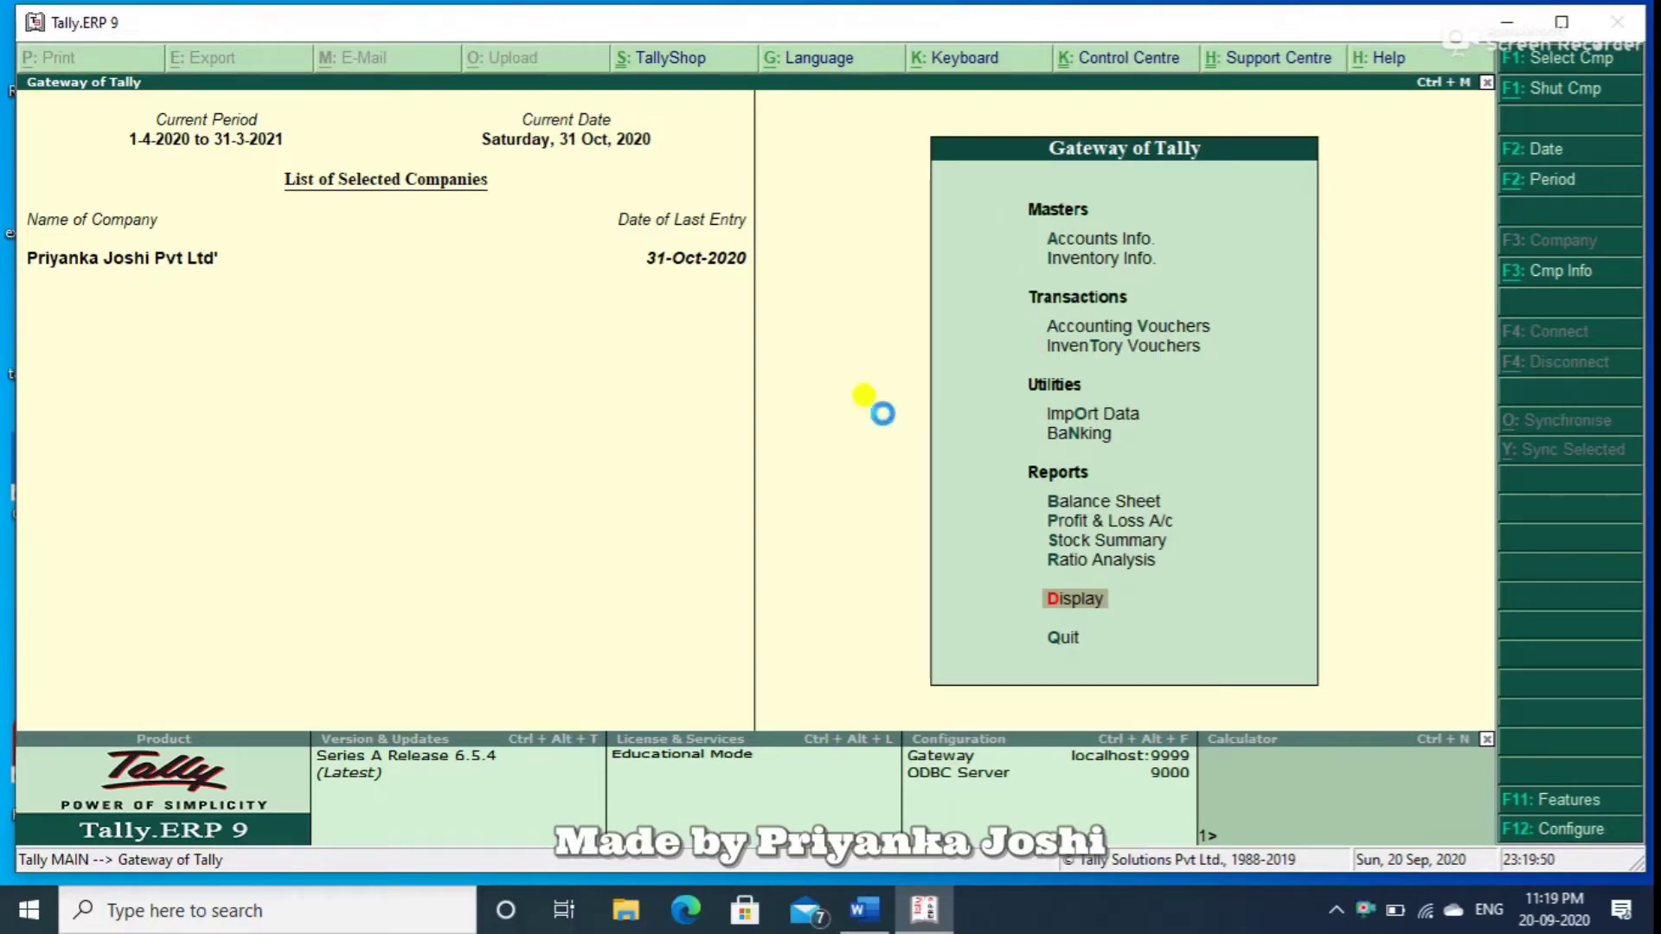
key("Escape")
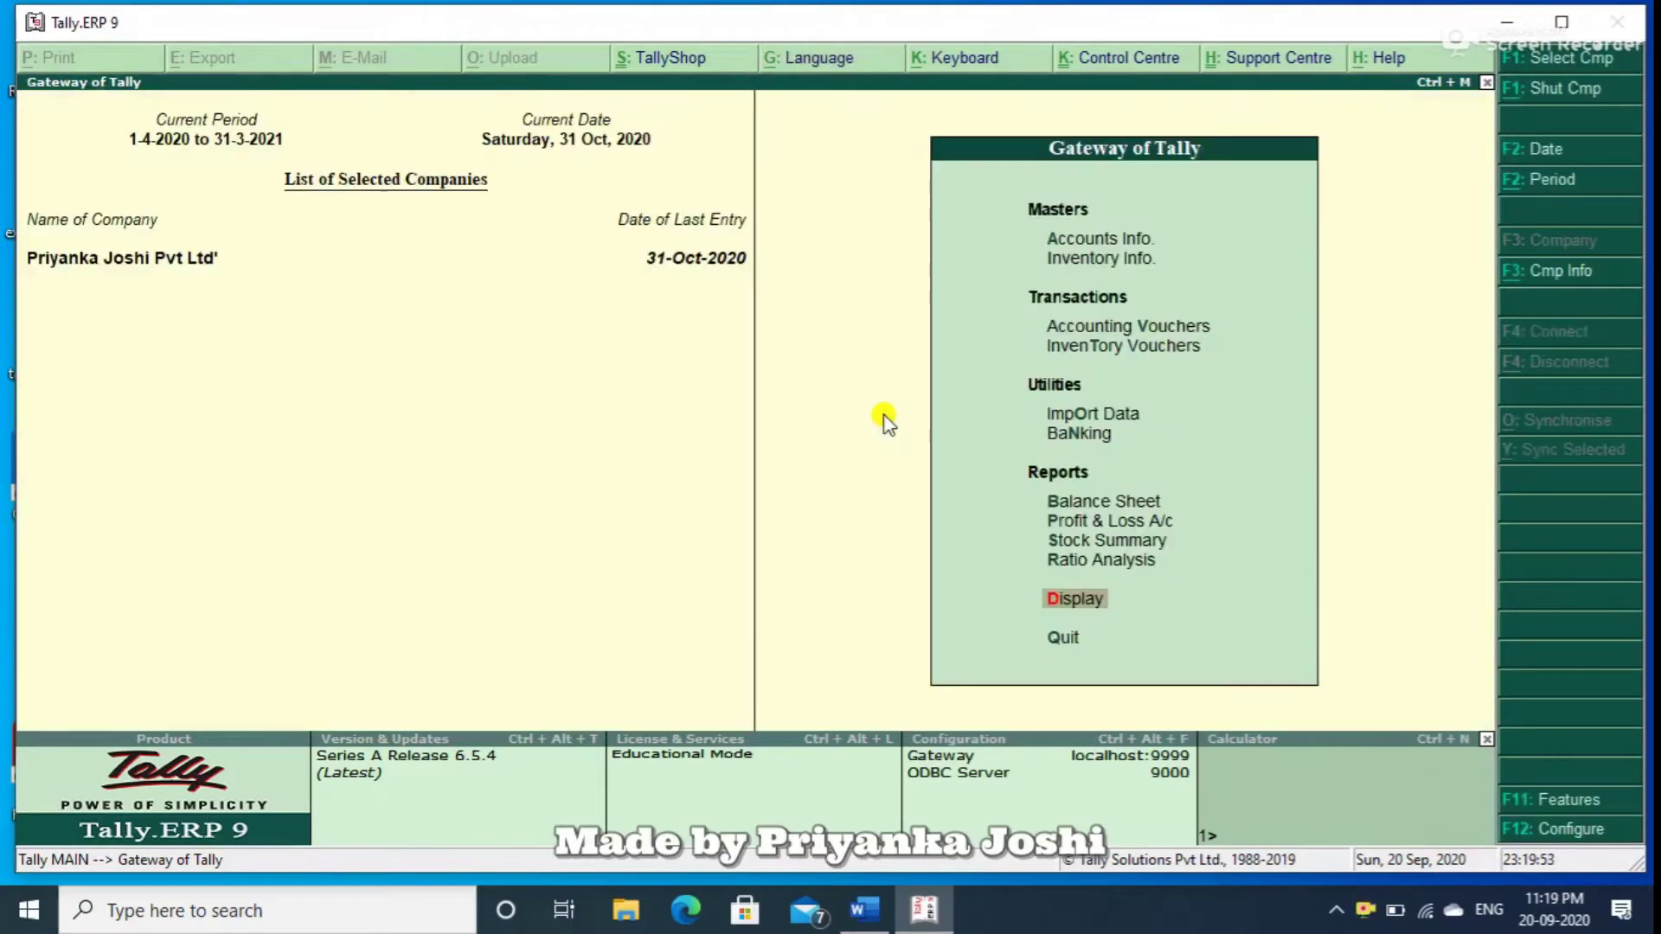
Shut the open company and load the same company again from the list of companies.
key("alt+F1")
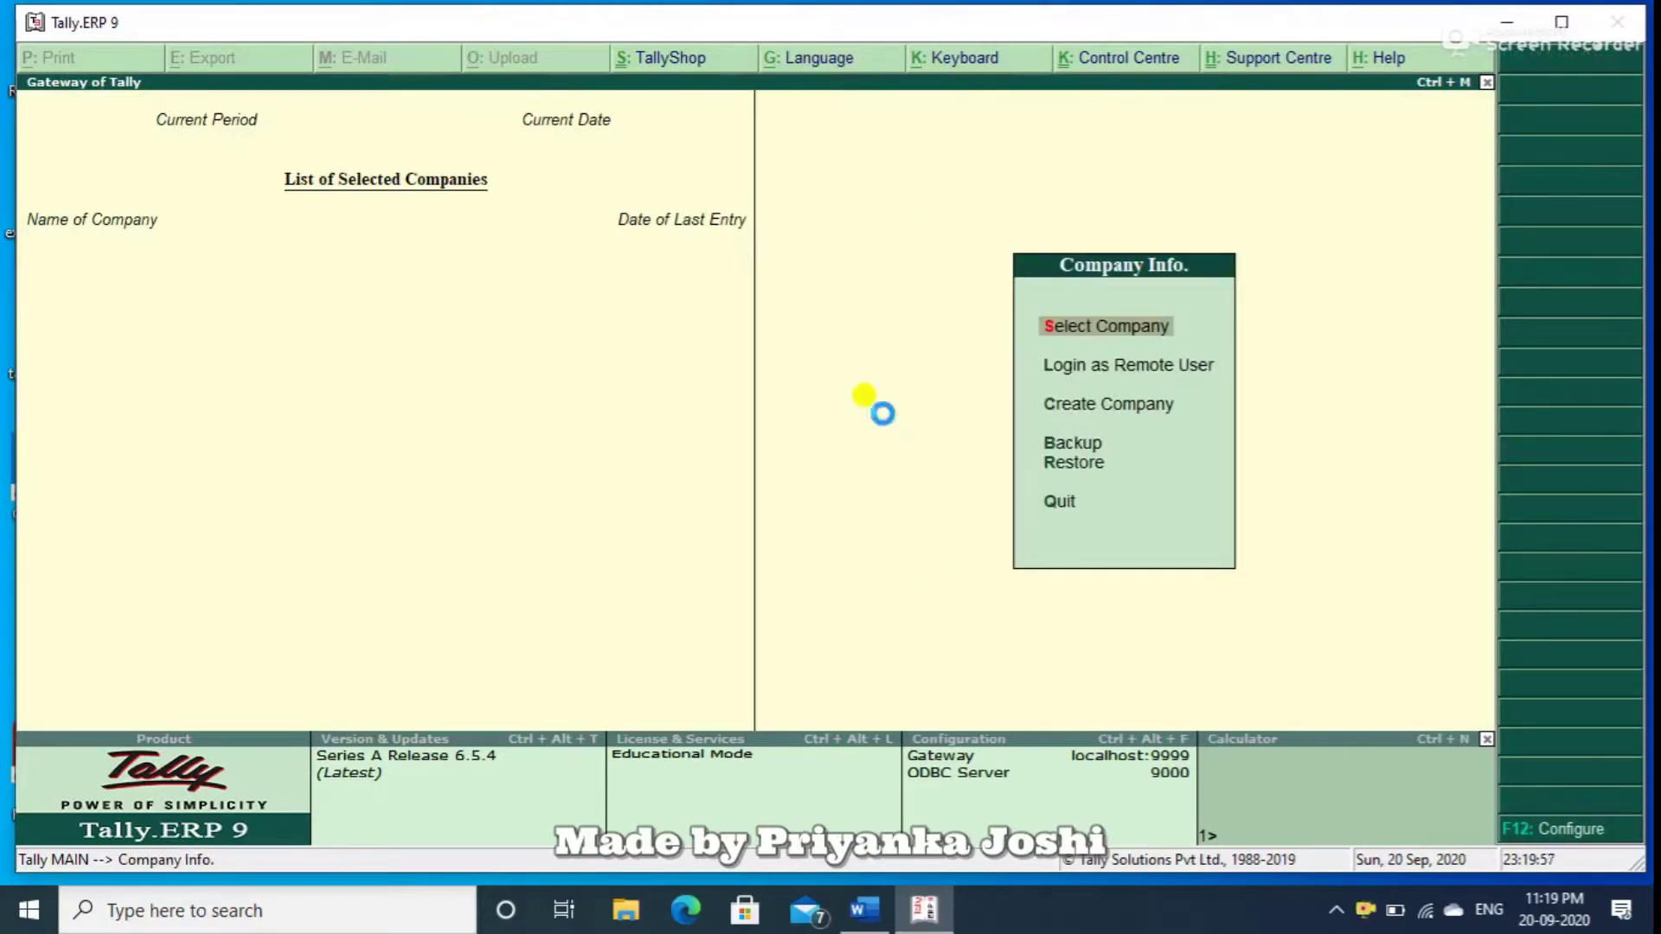
key("Down")
key("Down")
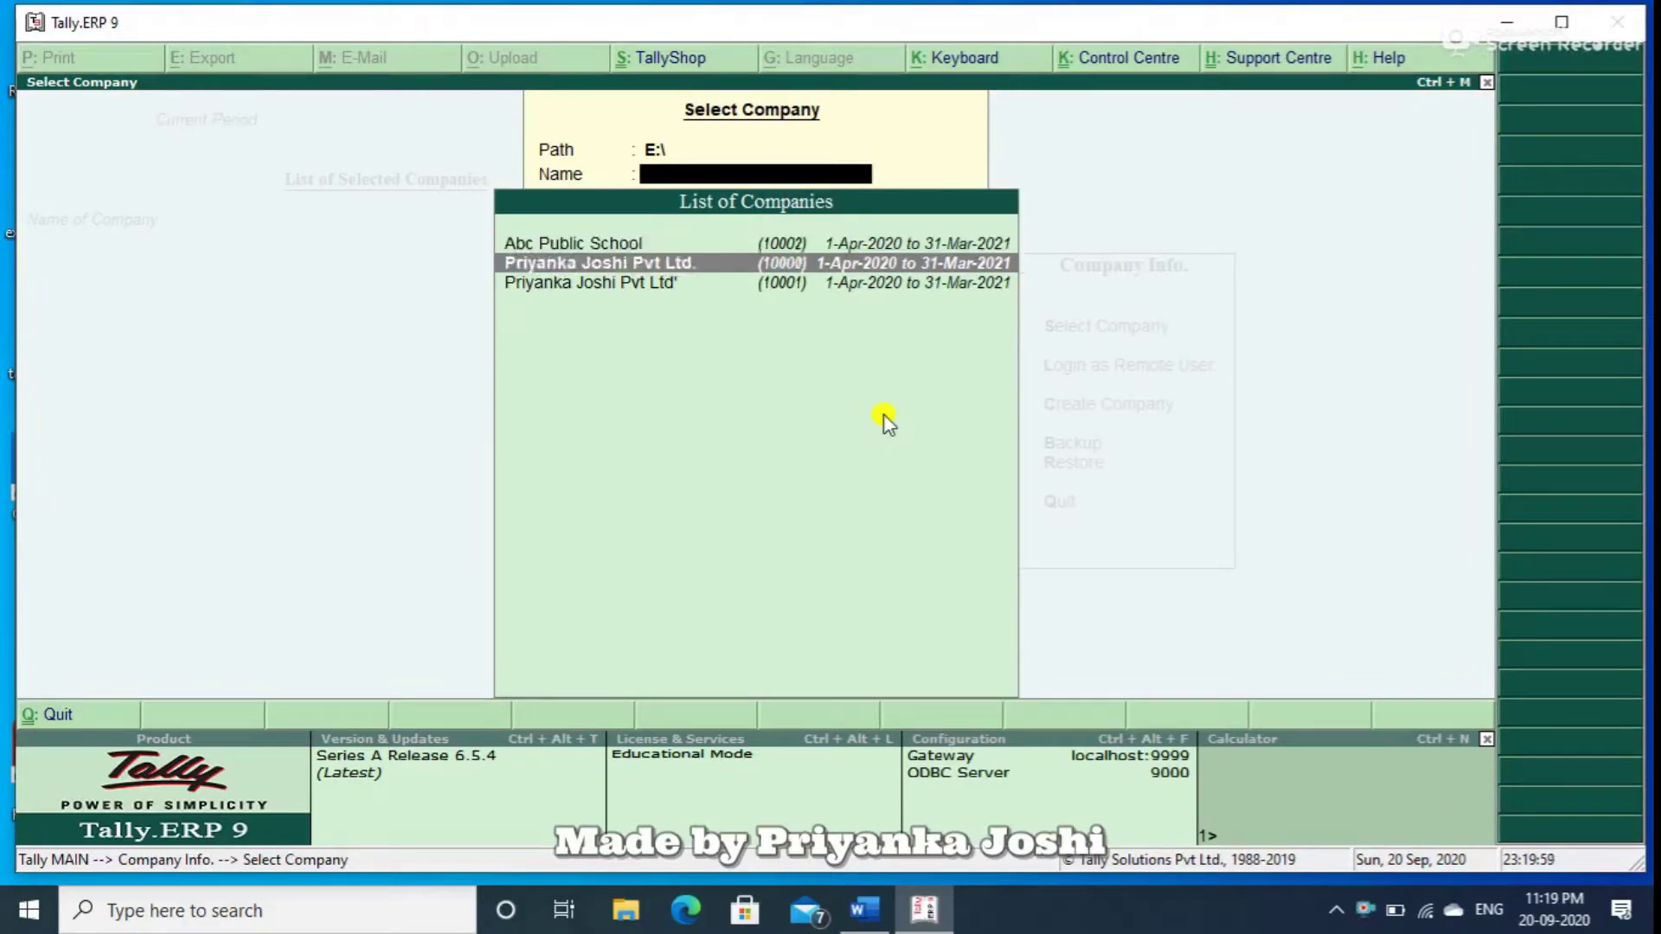
key("Return")
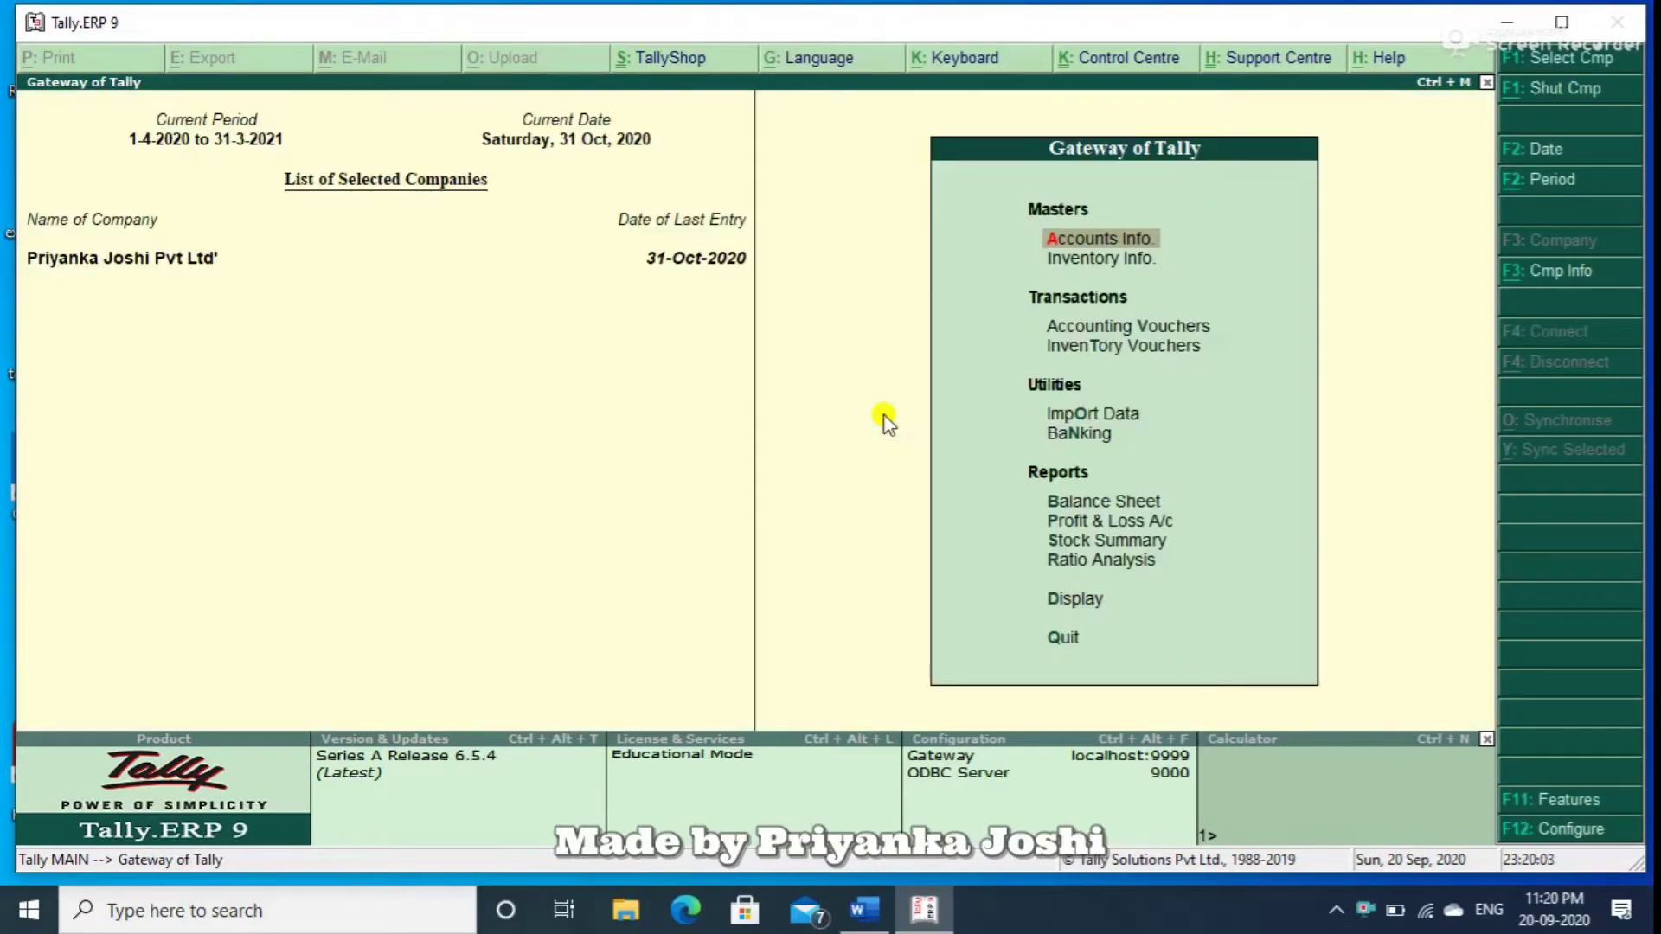
View the current company's alteration details through Company Info, and return to the Gateway of Tally without editing them.
key("alt+F3")
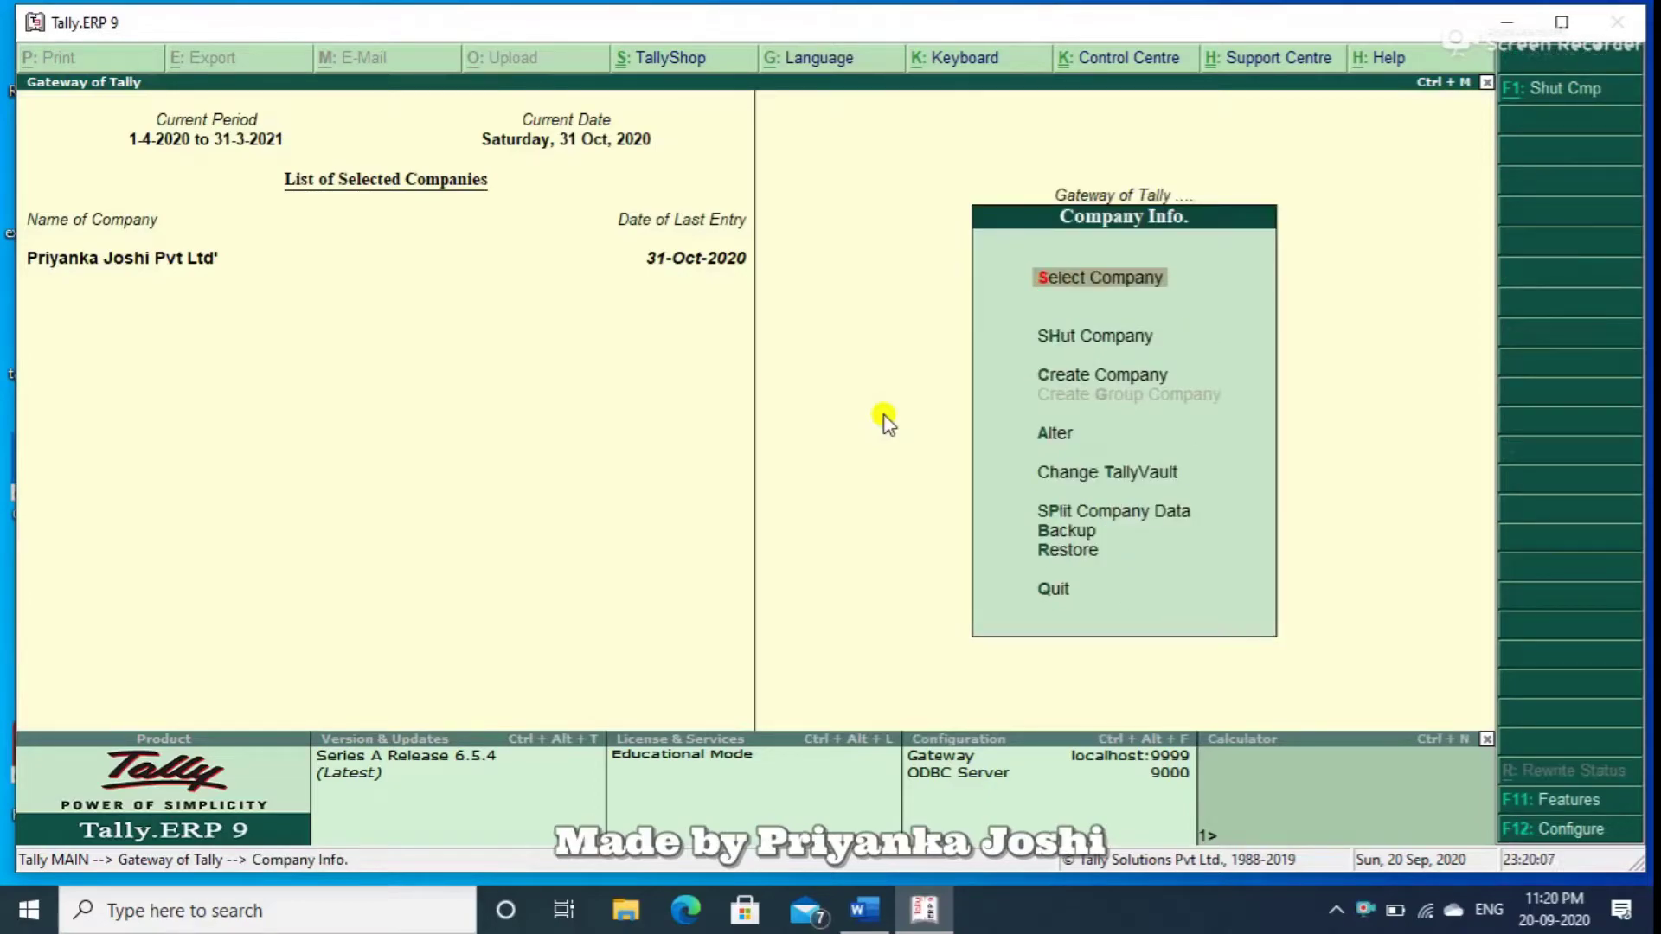
key("a")
key("Return")
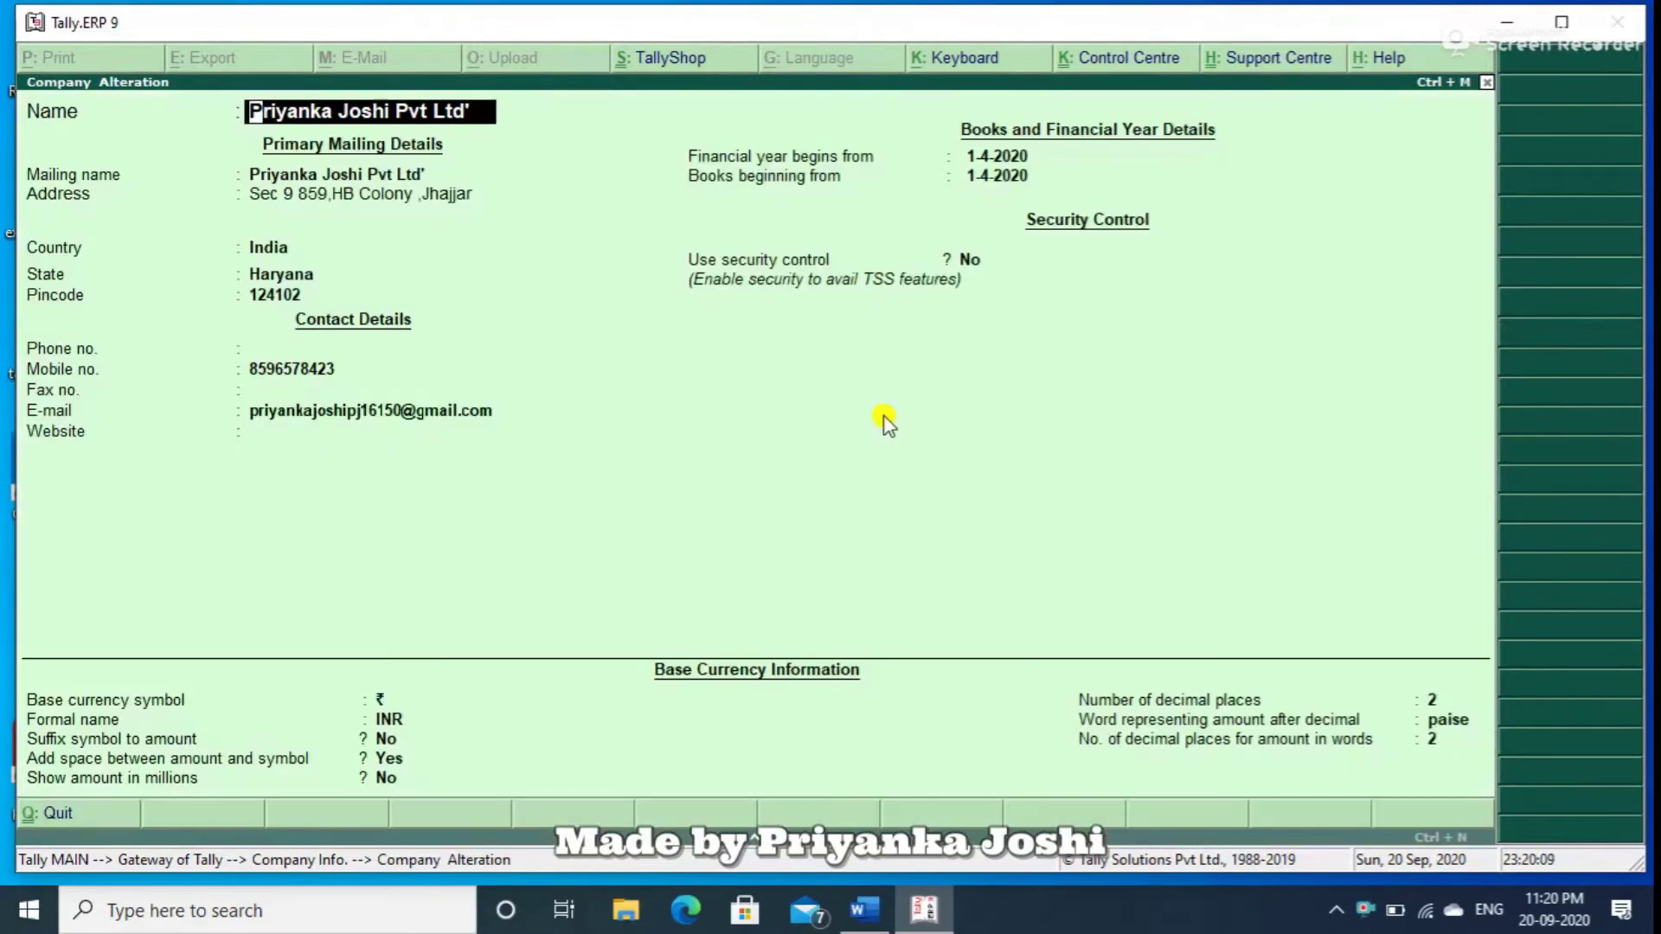
key("Escape")
key("Return")
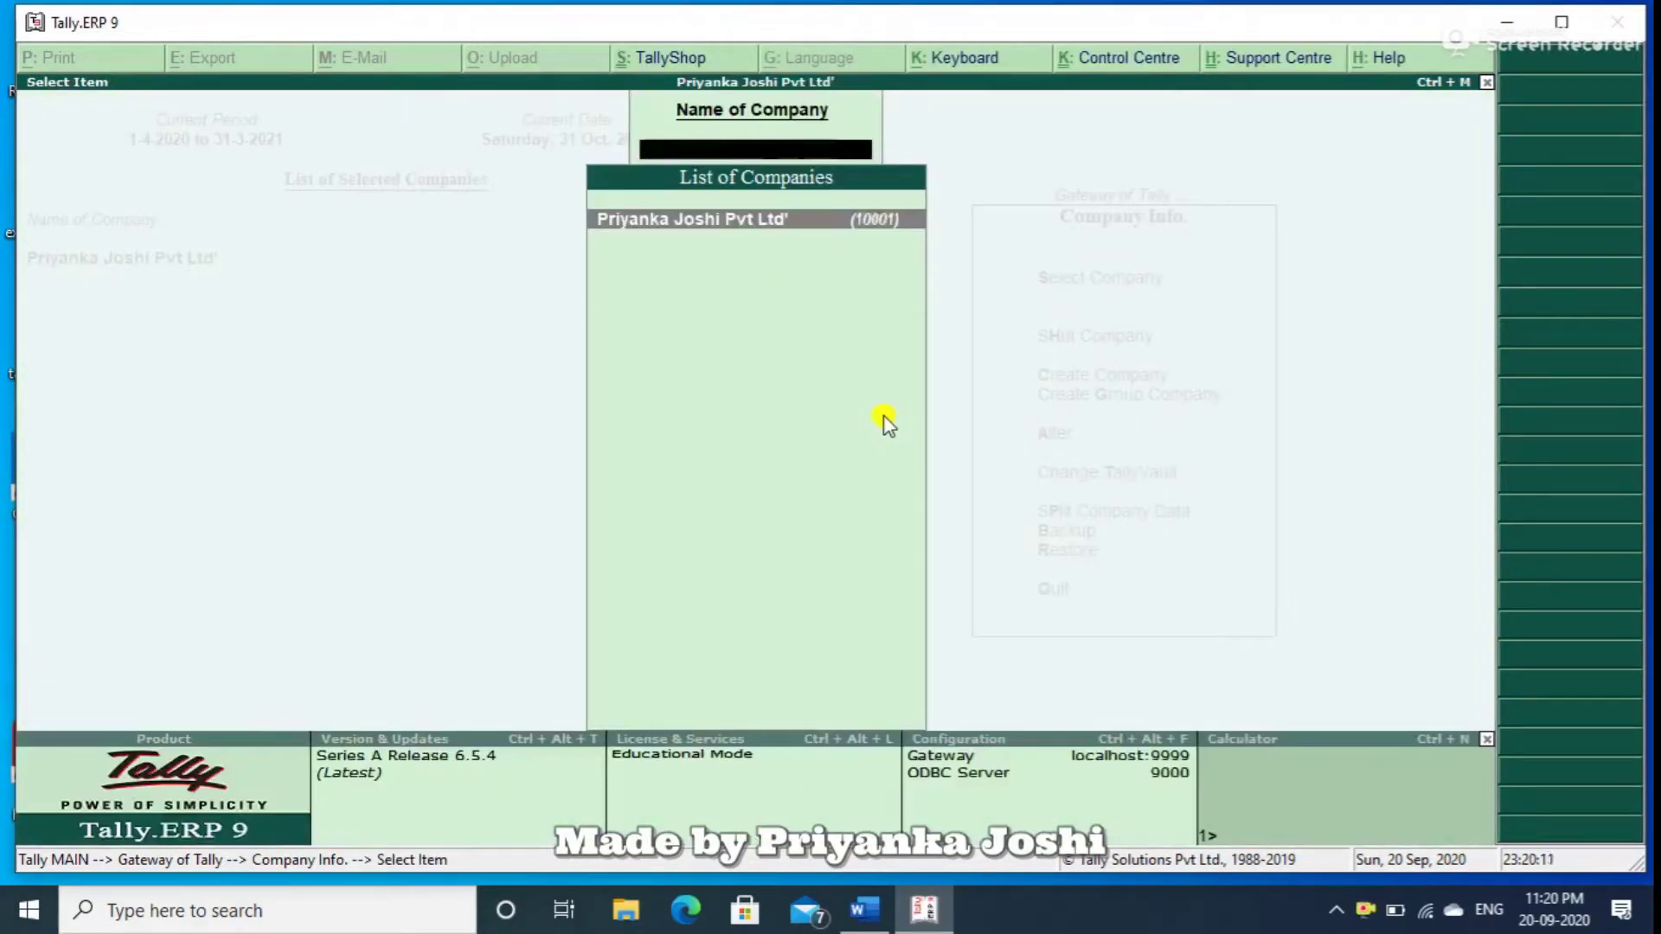
key("Escape")
key("Up")
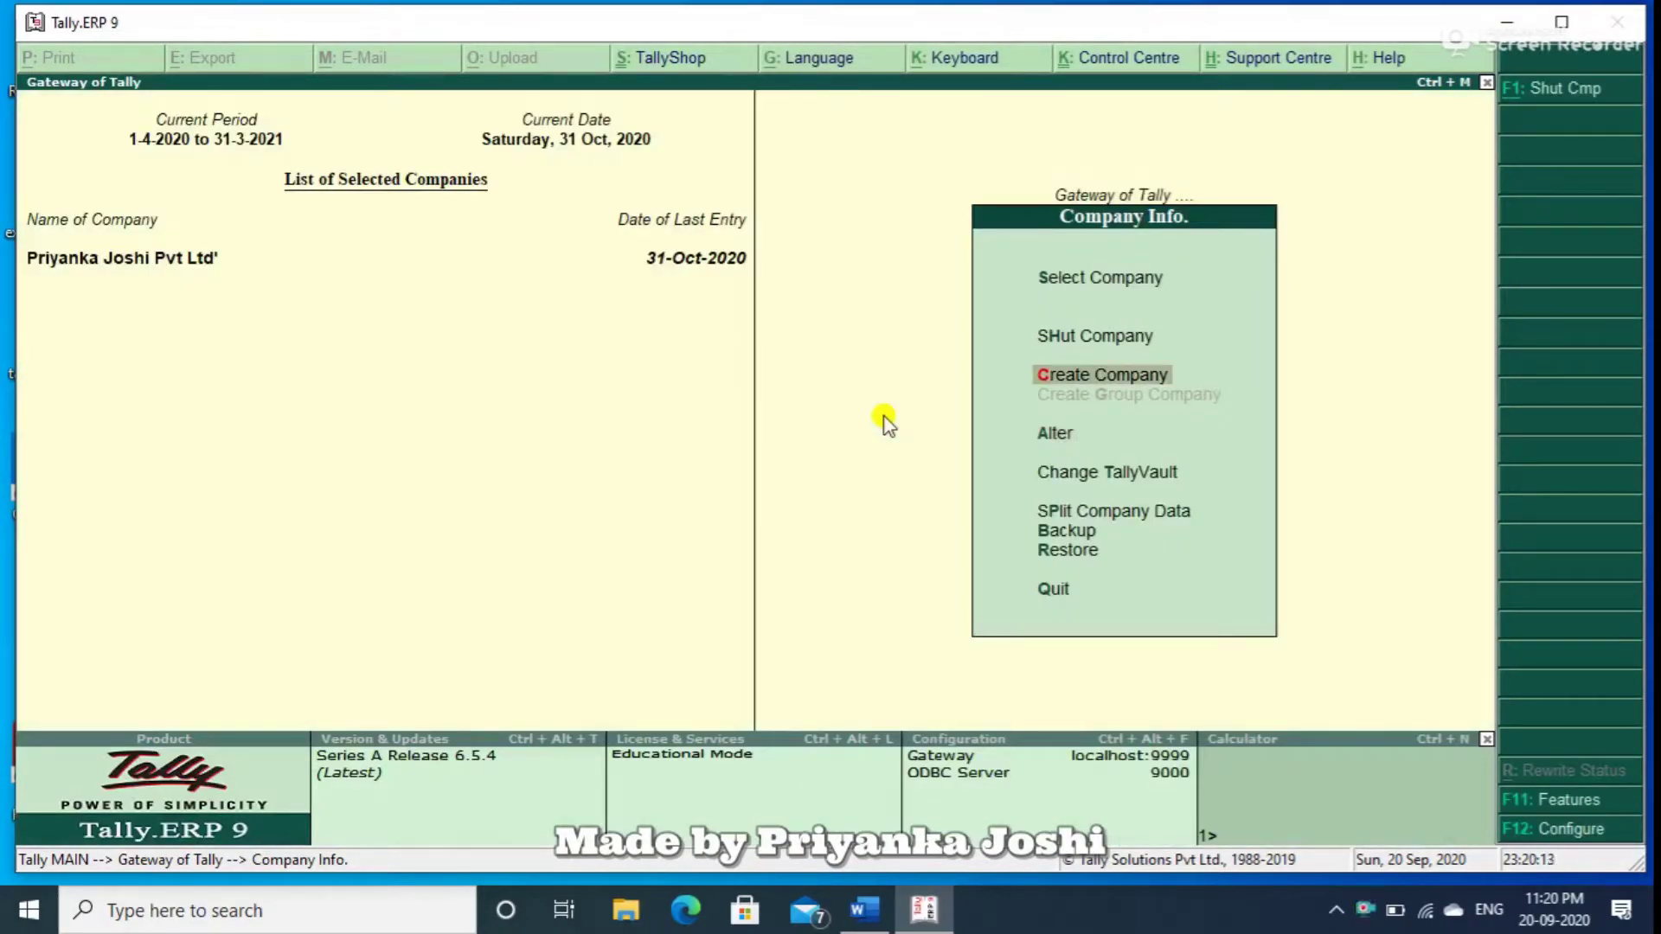
key("Up")
key("Up")
key("Up")
key("Up")
key("Up")
key("Up")
key("Escape")
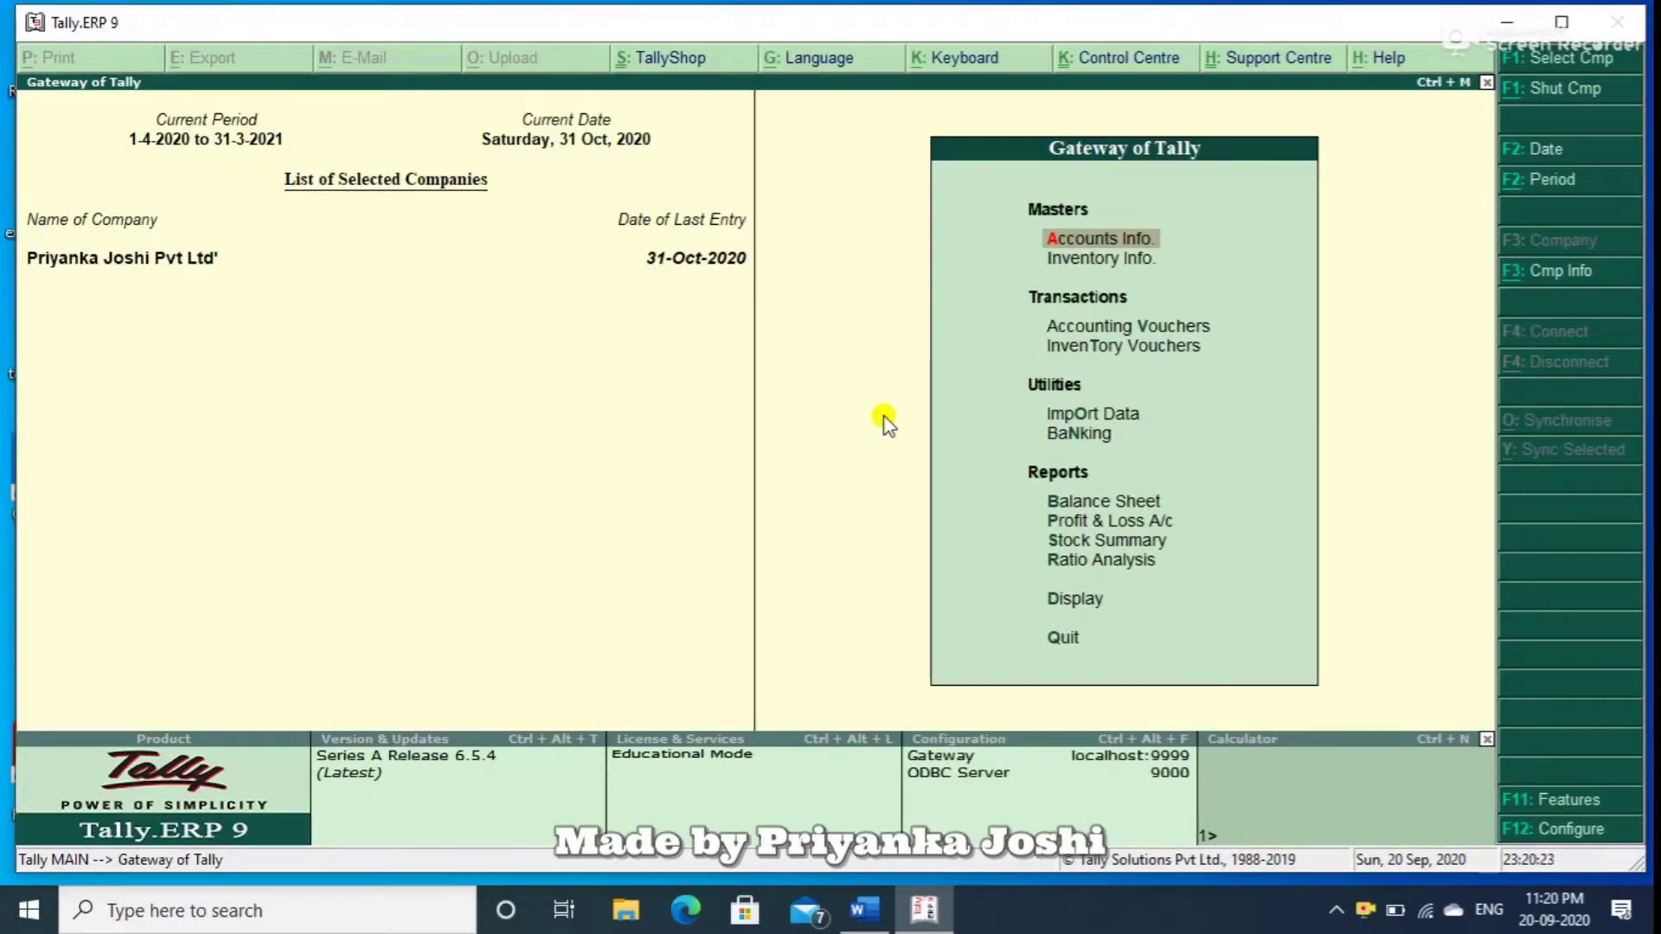
Search the online Tally Help site for "cost center", look through the results, and close the browser.
key("alt+h")
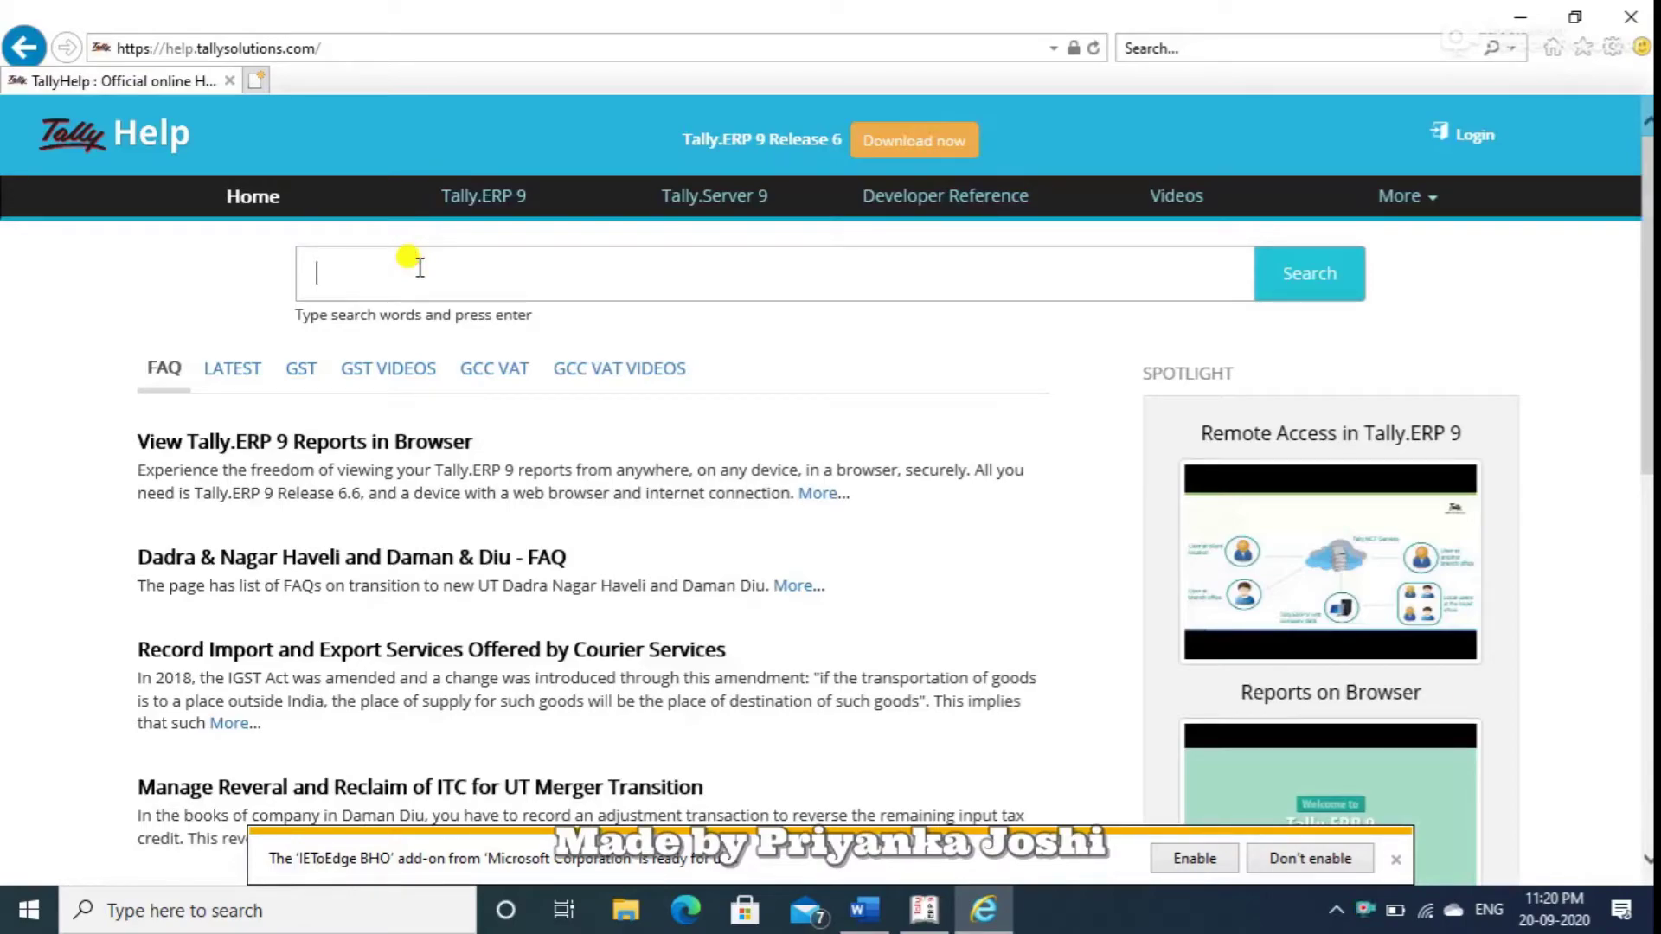
type("cost center")
key("Return")
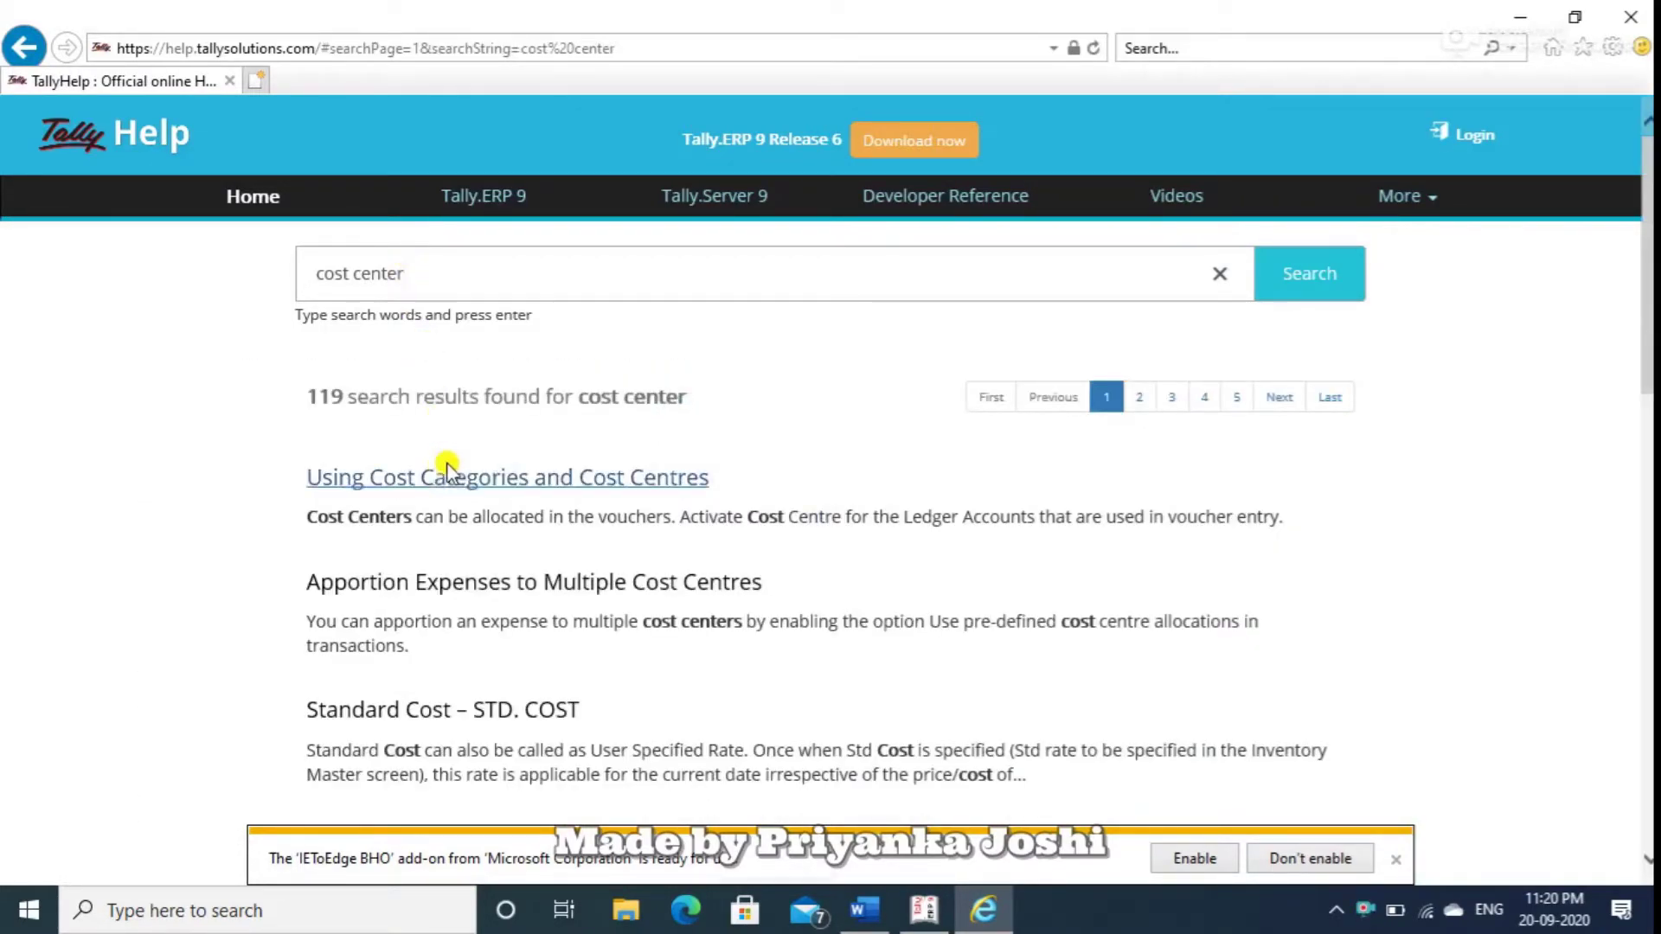
scroll(446, 464, "down", 5)
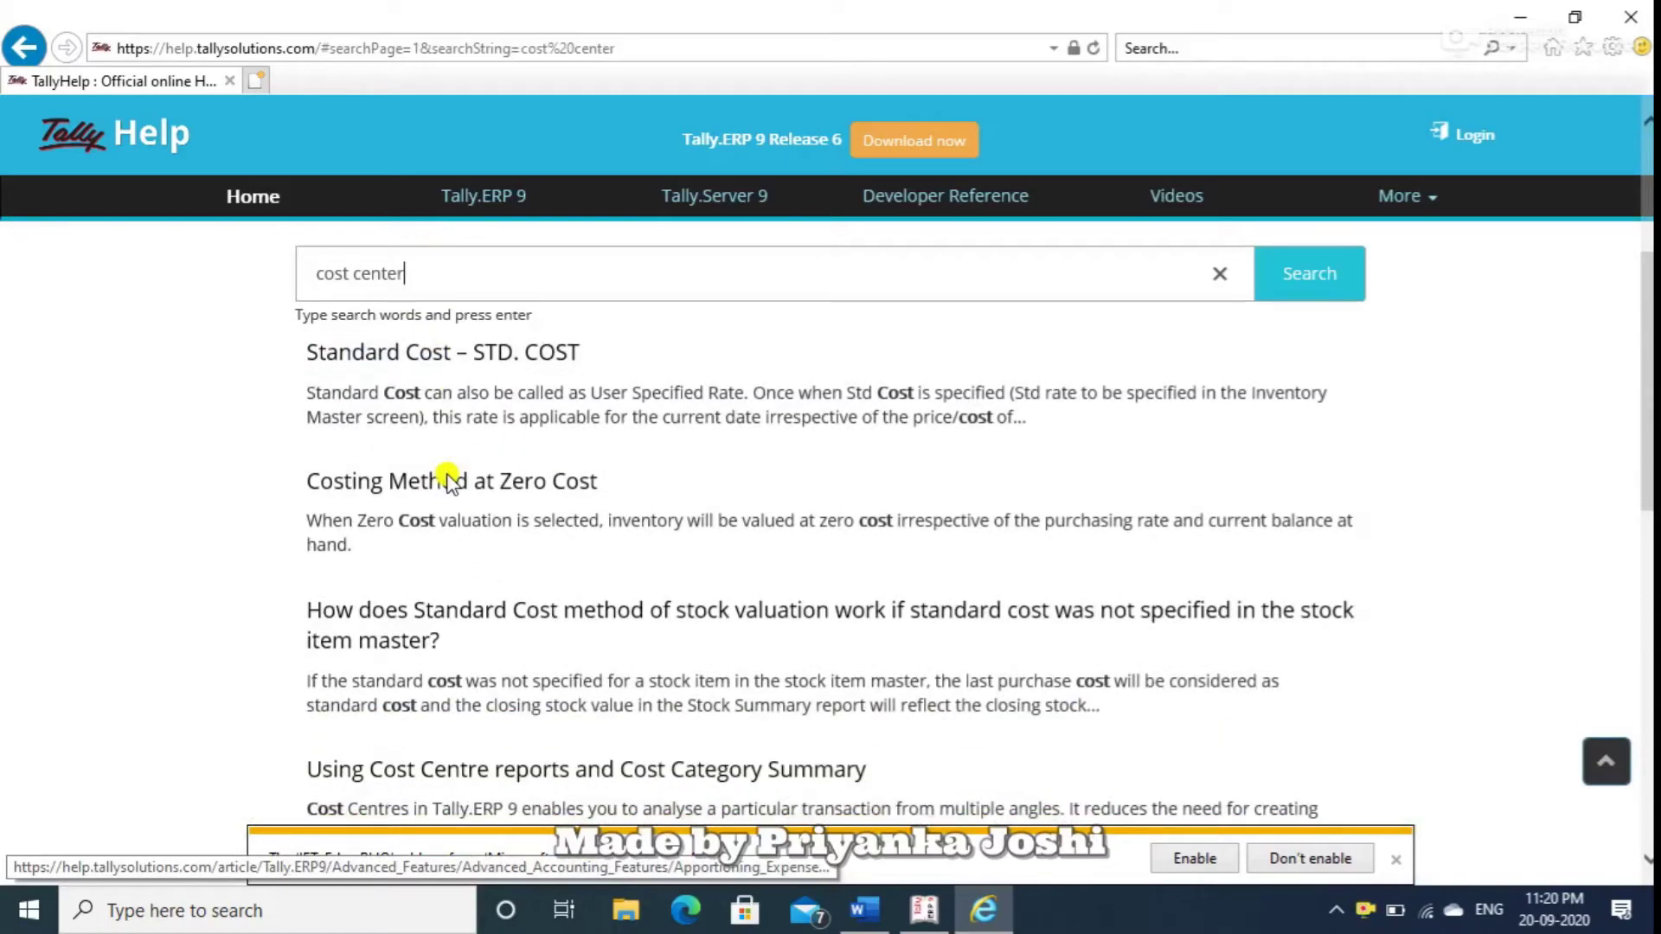
scroll(446, 480, "up", 5)
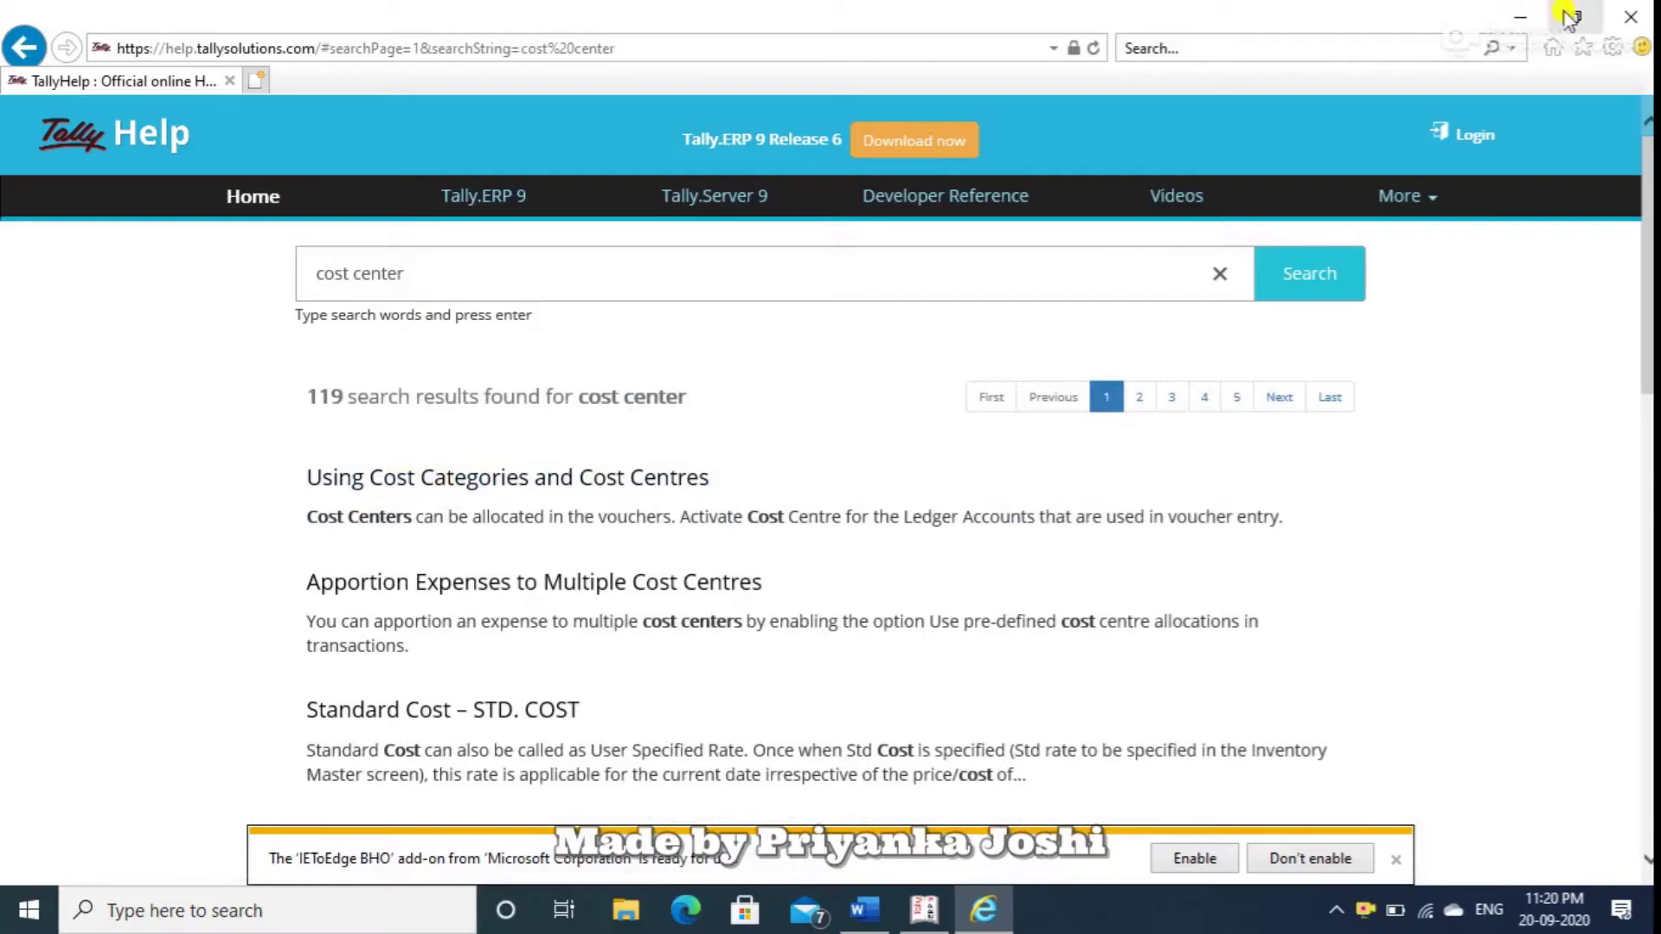
left_click(1631, 17)
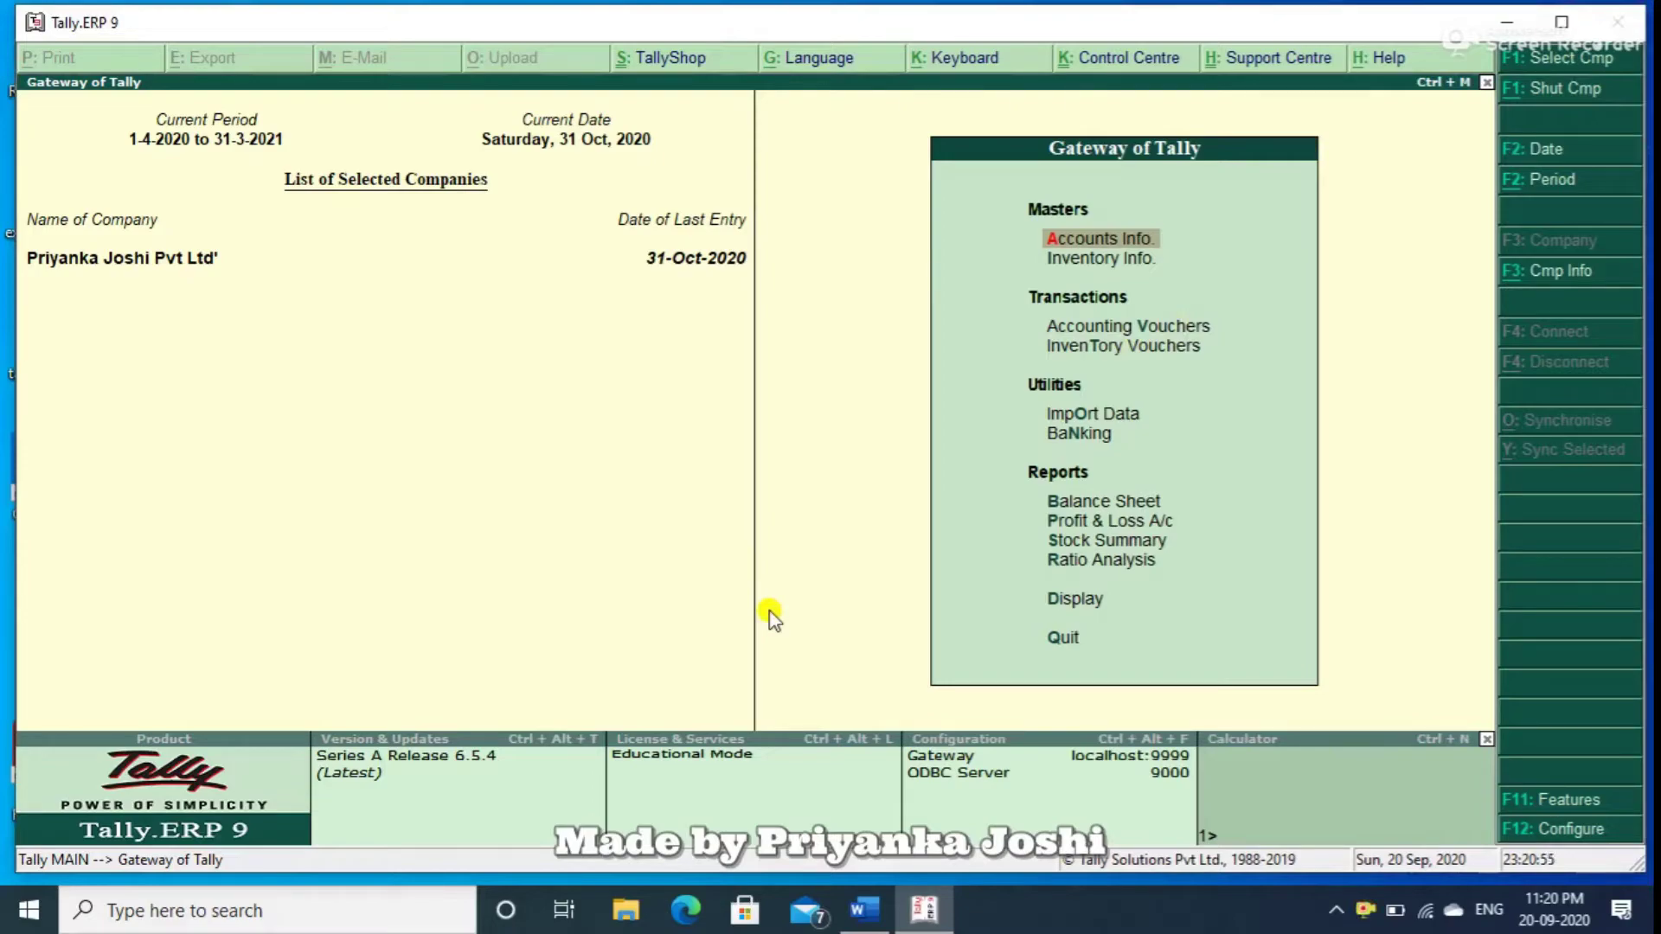
key("Down")
key("Down")
key("Down")
key("Down")
key("Down")
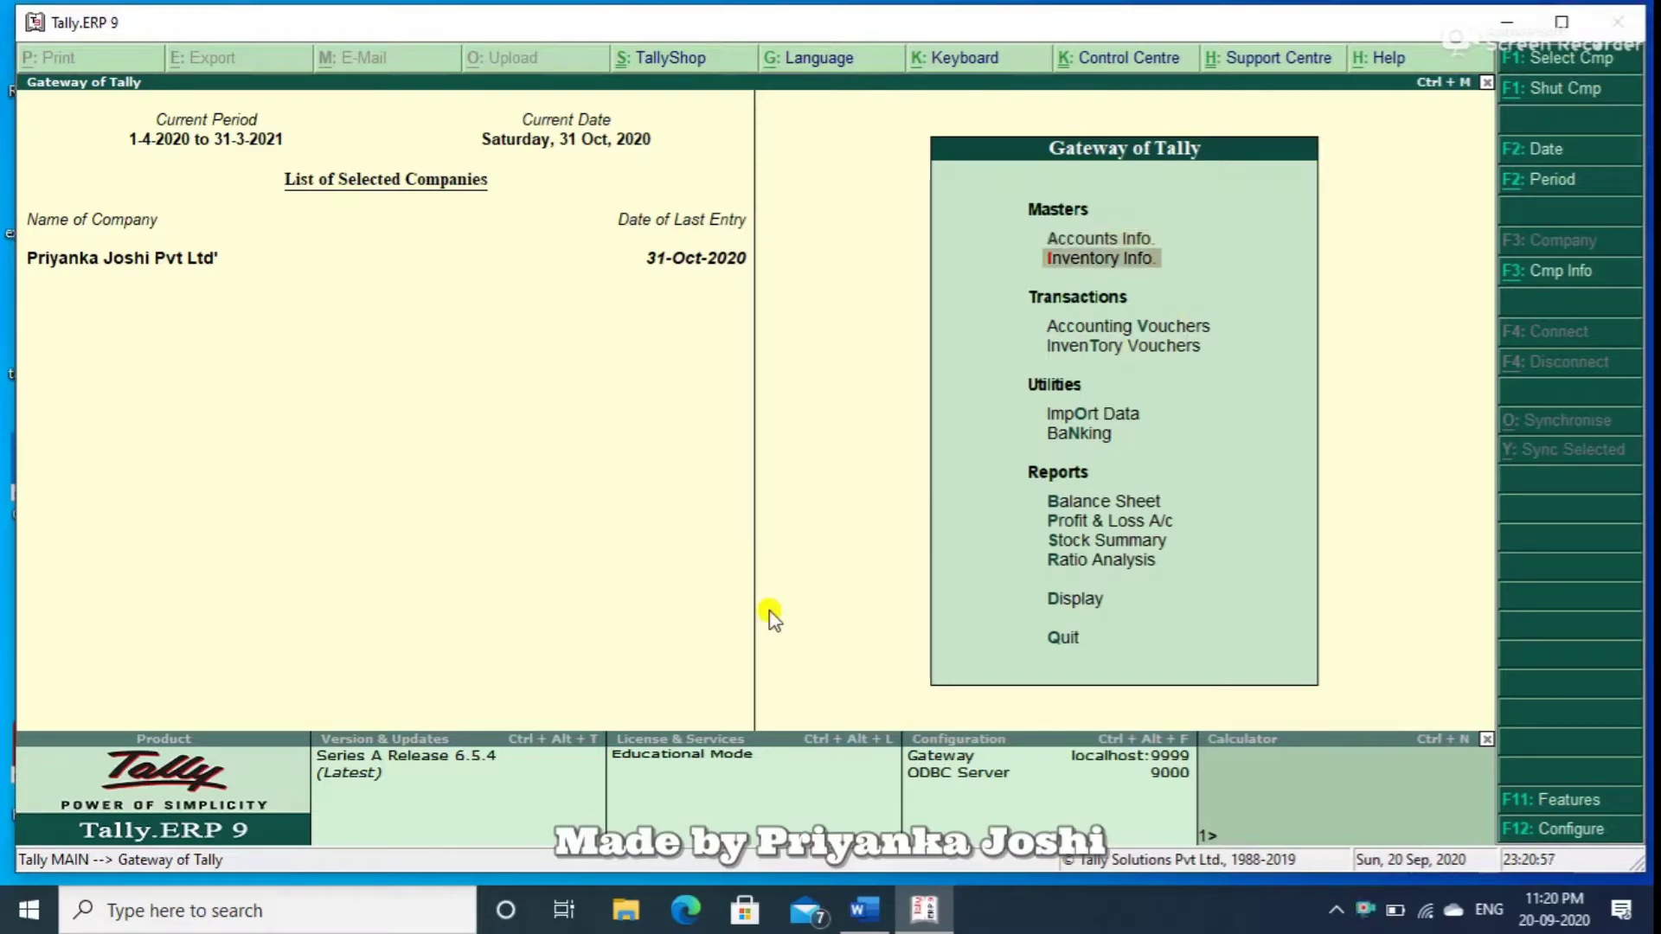
key("Up")
key("Up")
key("Up")
key("Up")
key("Up")
key("Up")
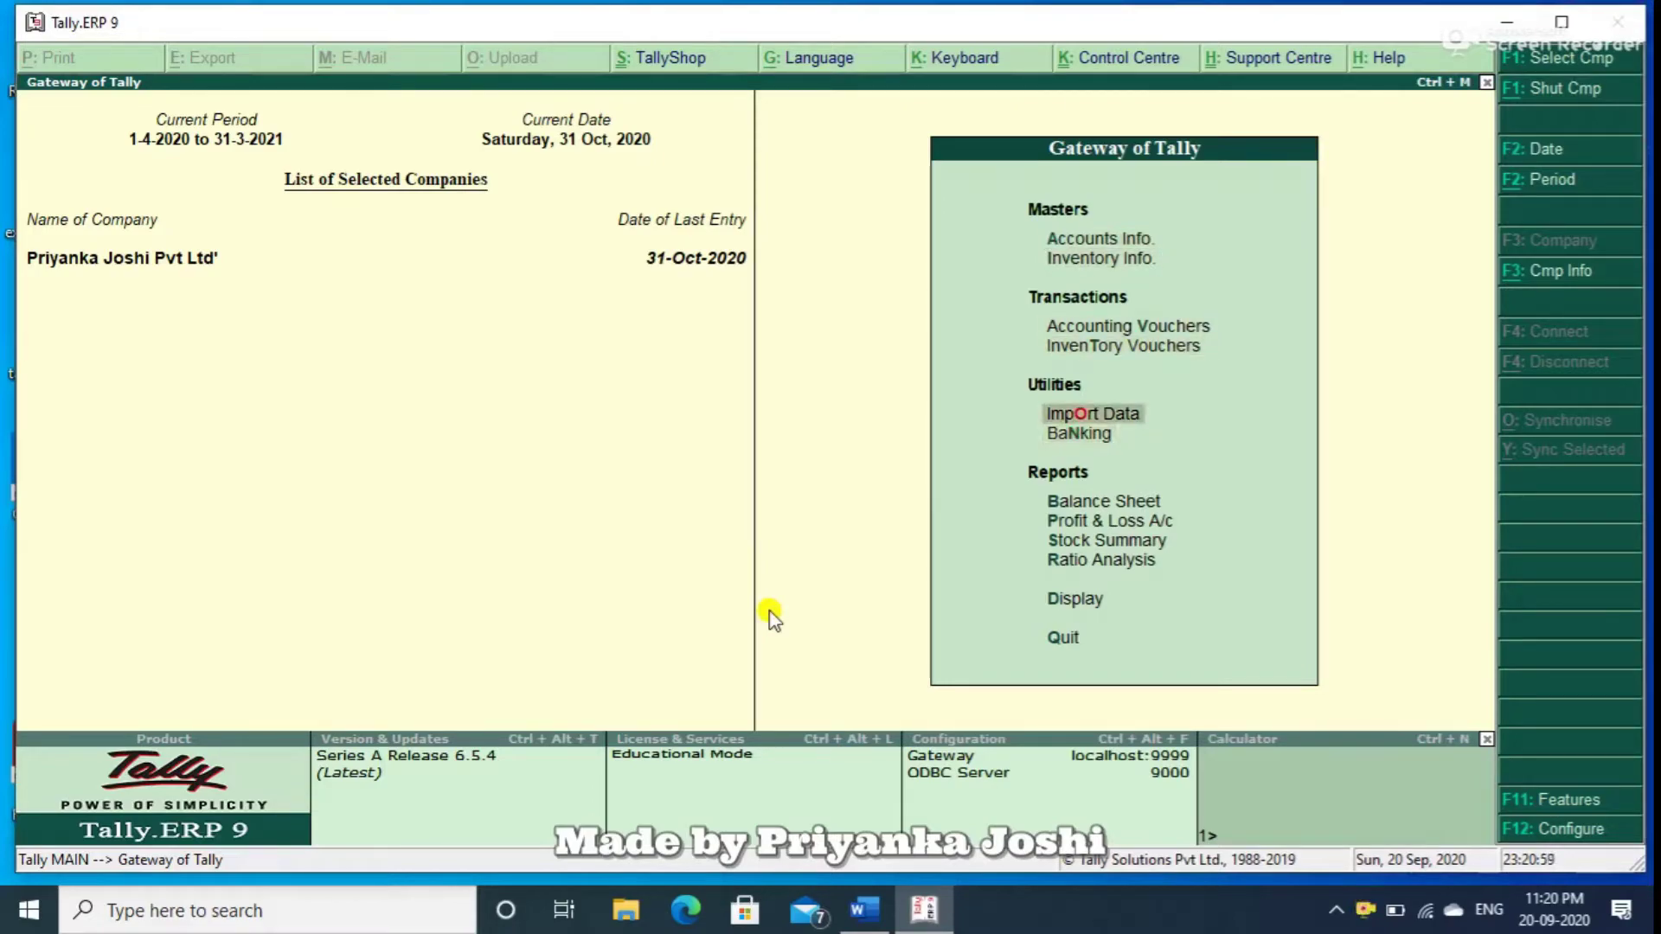
key("Up")
key("Up")
key("Up")
key("Up")
key("Up")
key("Up")
key("Up")
Set the keyboard language to English (India) (System) in the keyboard configuration.
key("ctrl+k")
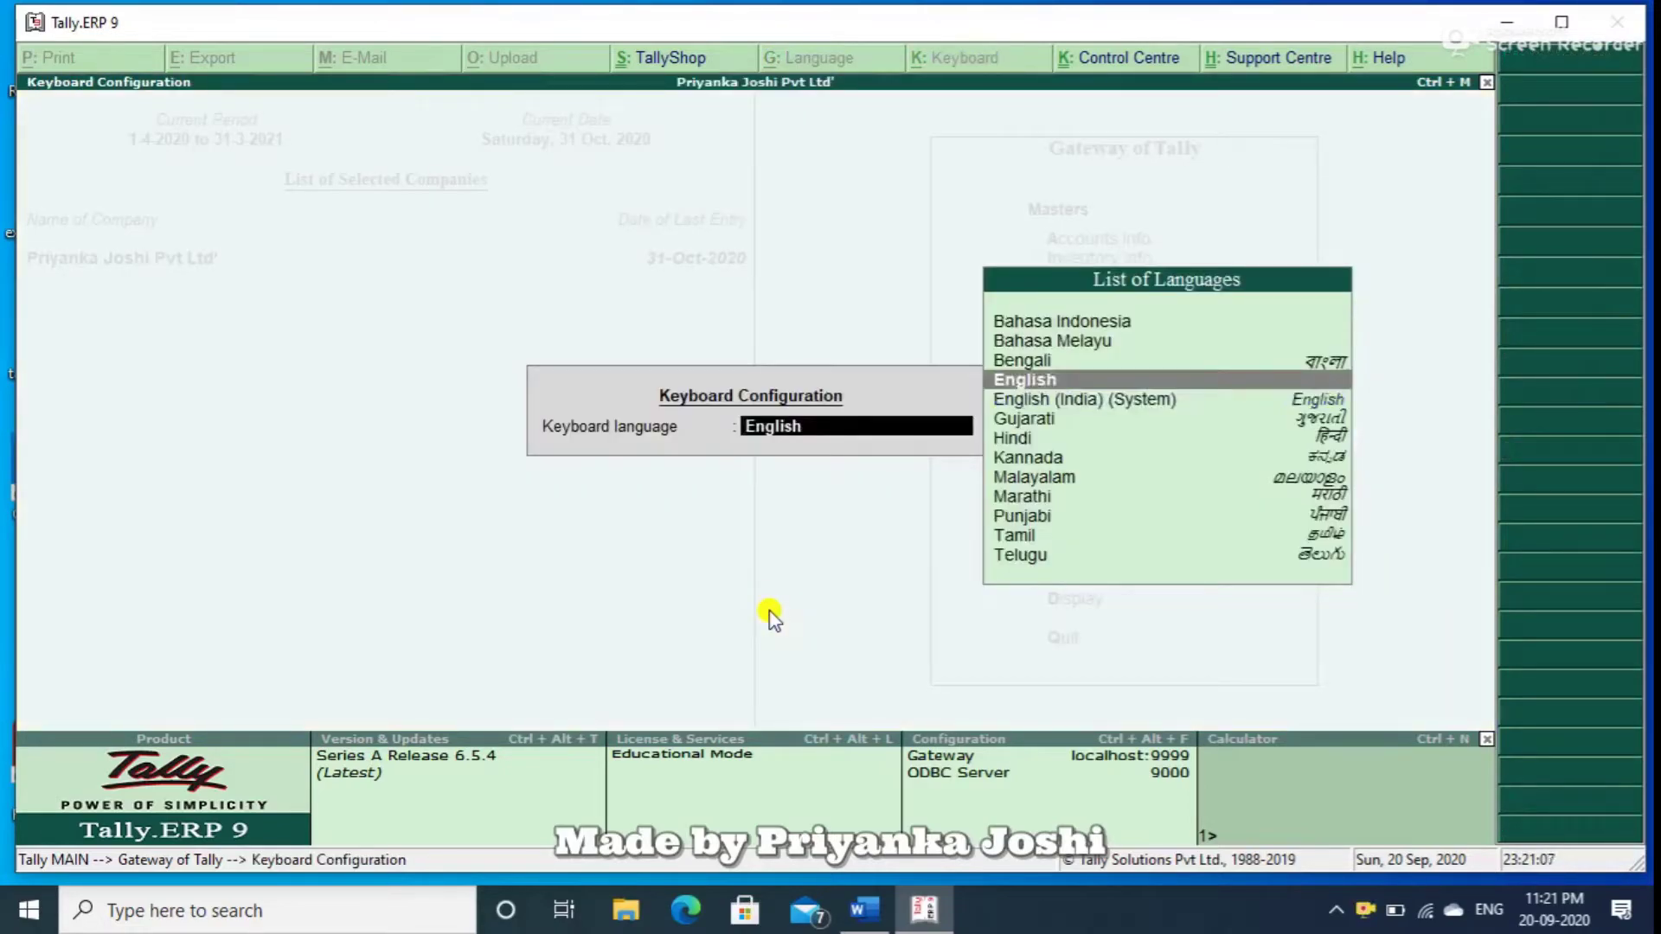
key("Down")
key("Return")
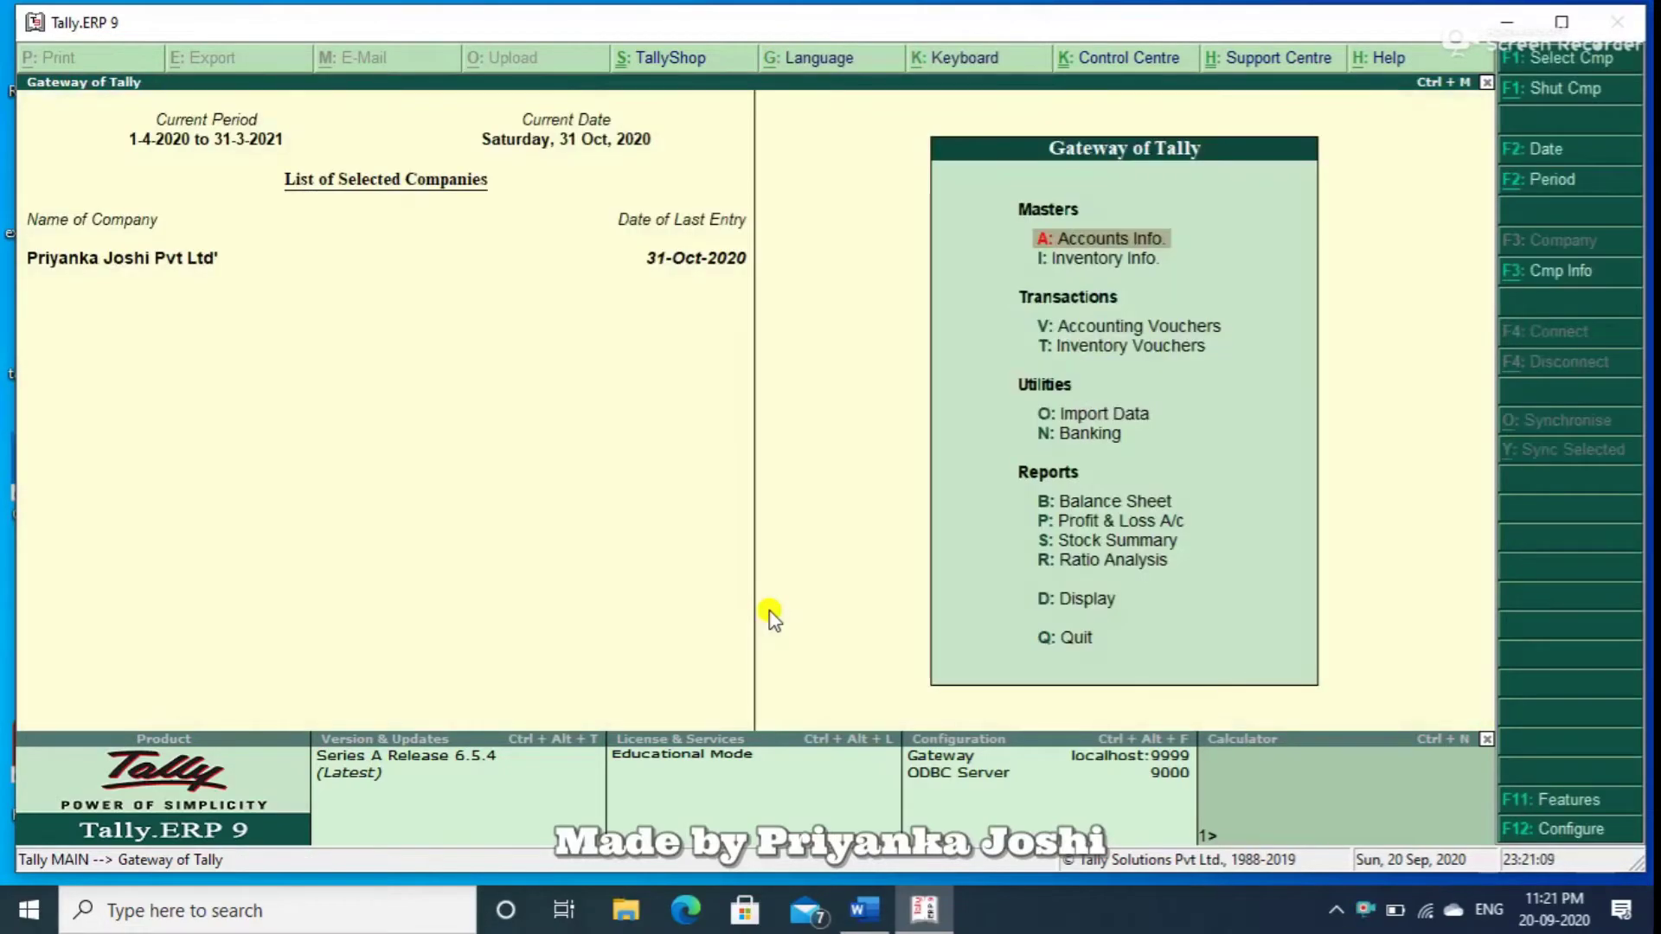
key("Down")
key("Down")
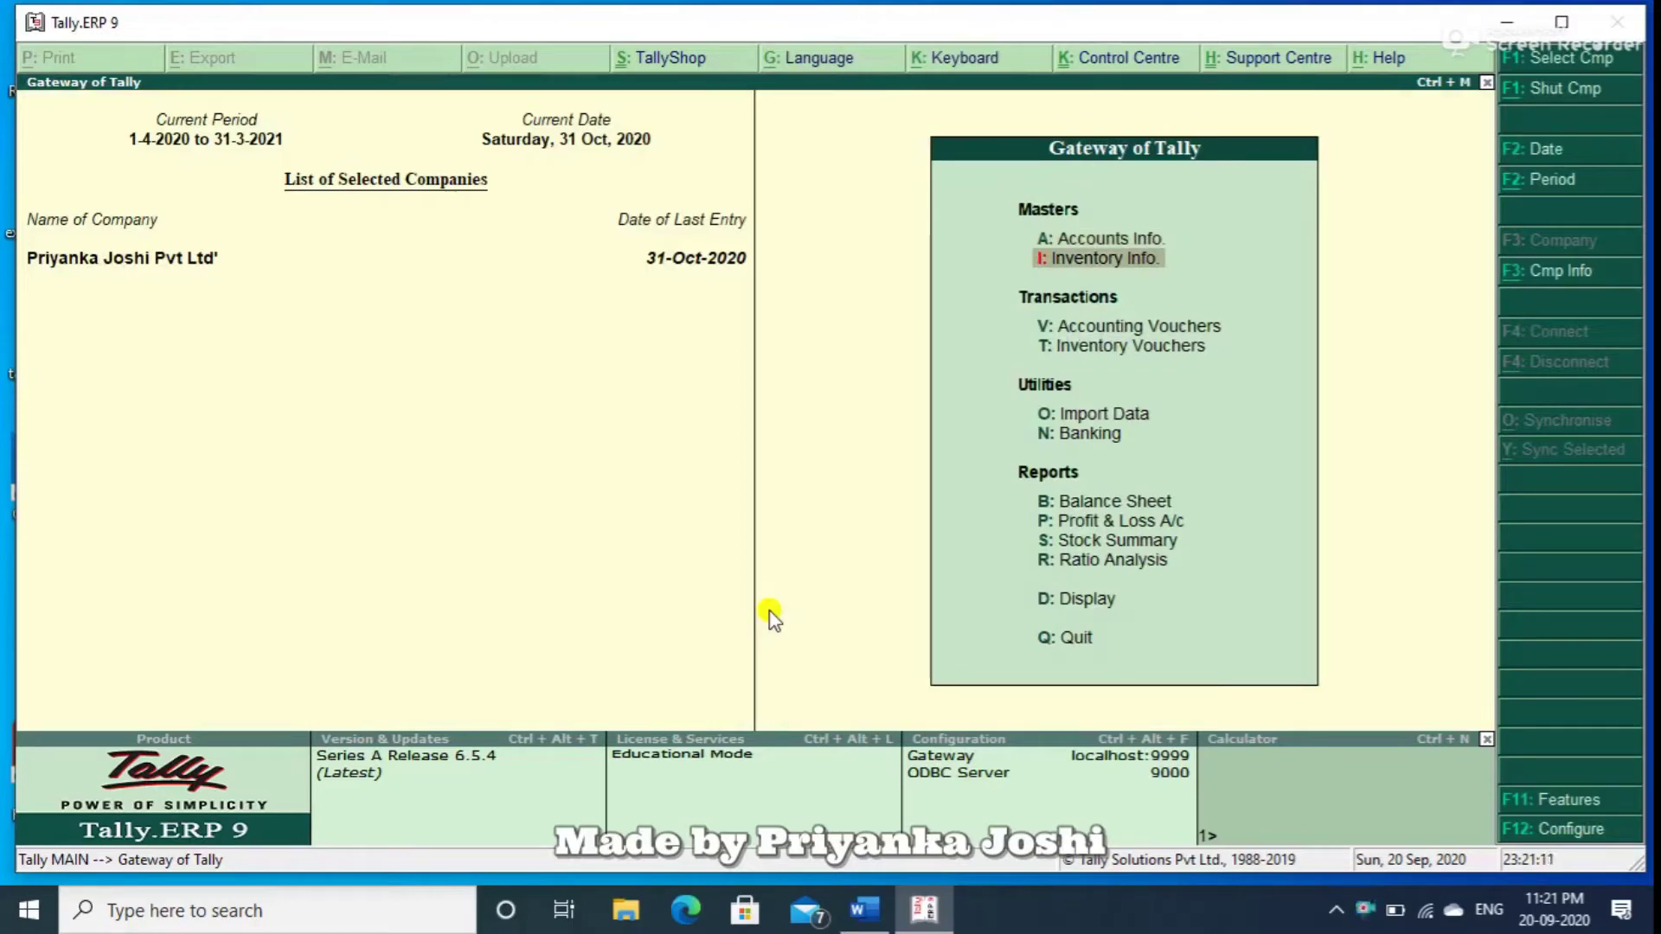
key("Down")
key("Down")
key("Up")
key("Up")
key("Up")
key("Up")
key("Down")
key("Down")
key("Down")
key("Down")
key("Down")
key("Down")
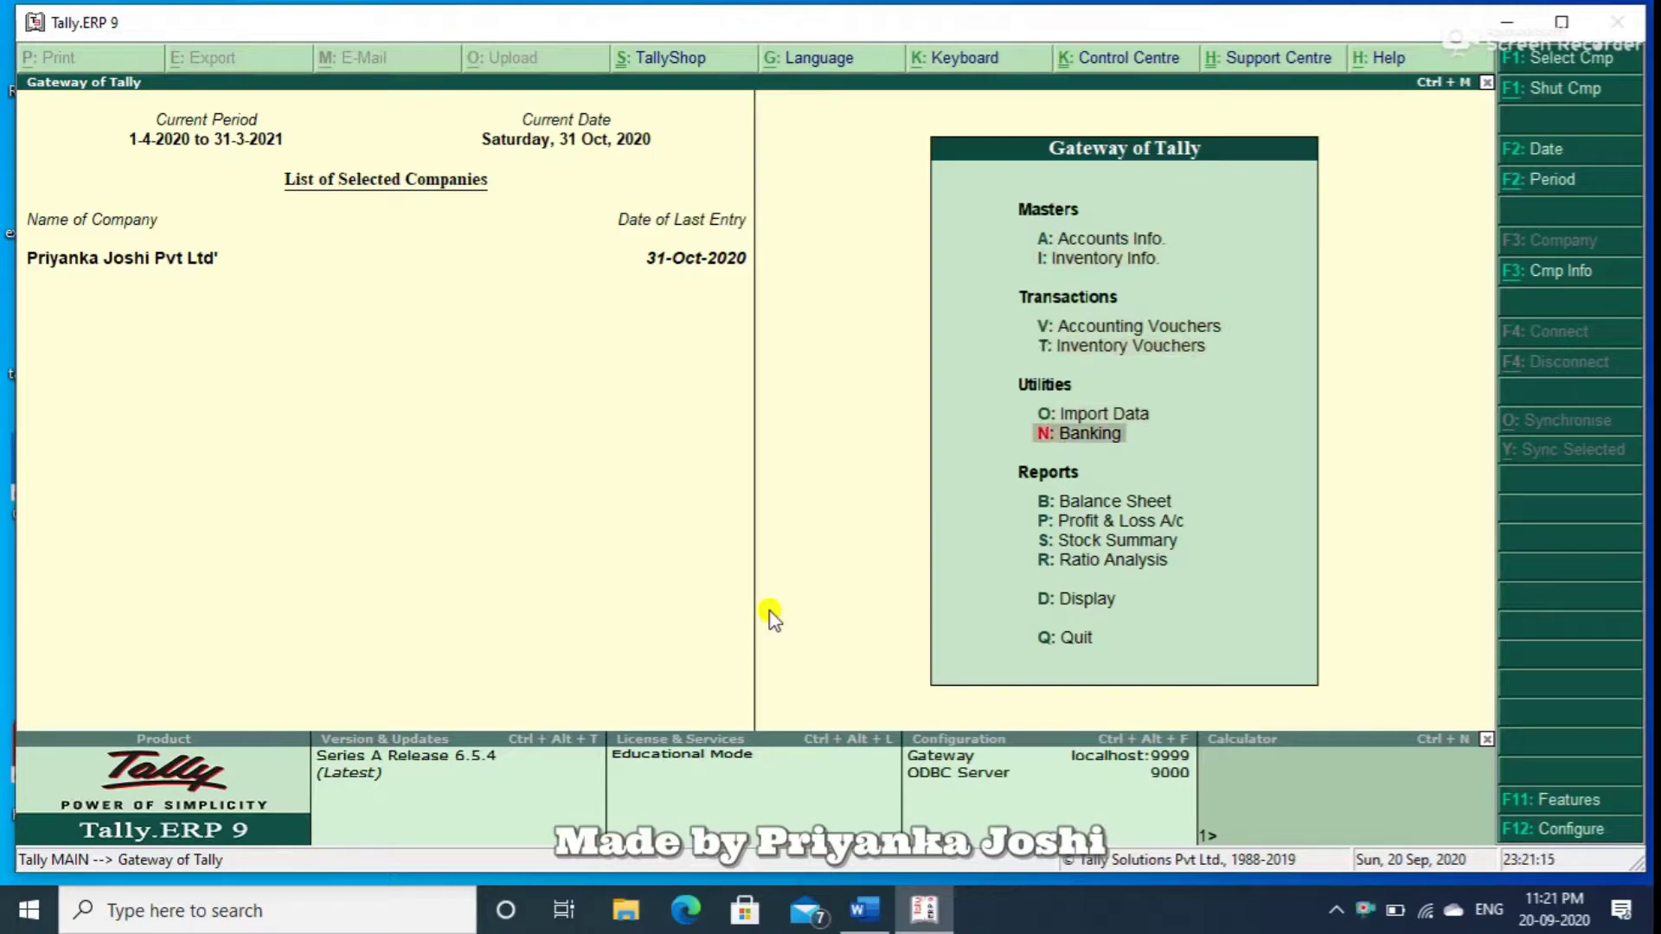
Display the Day Book for the period 1-Apr-2020 to 31-Oct-2020.
key("Down")
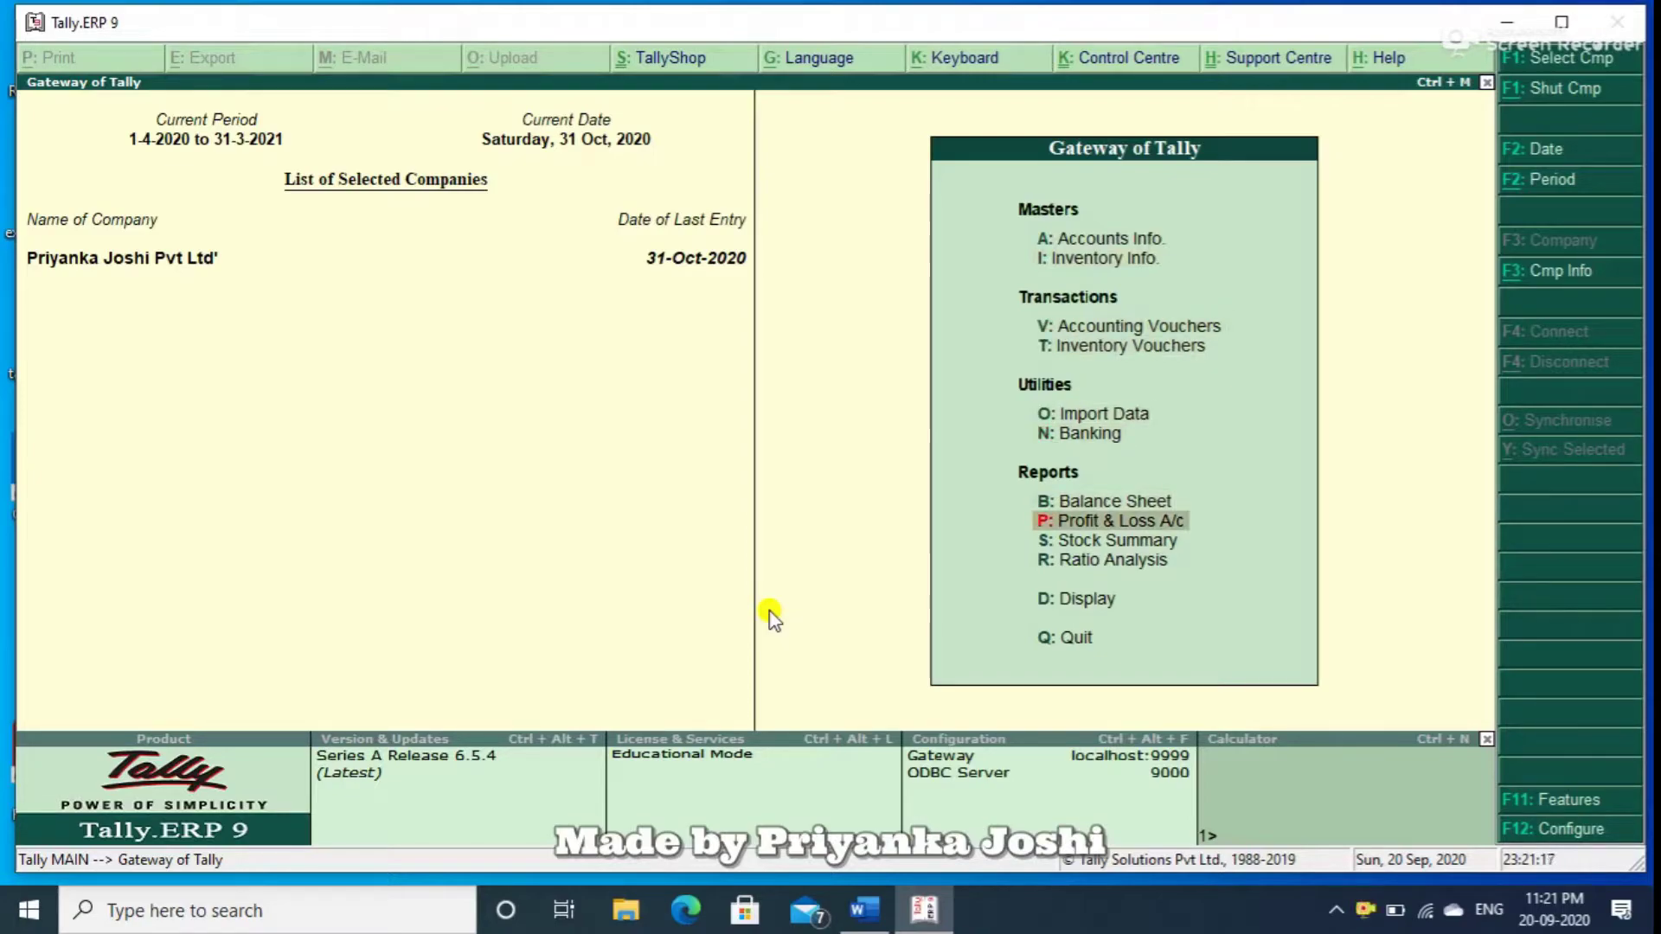
key("d")
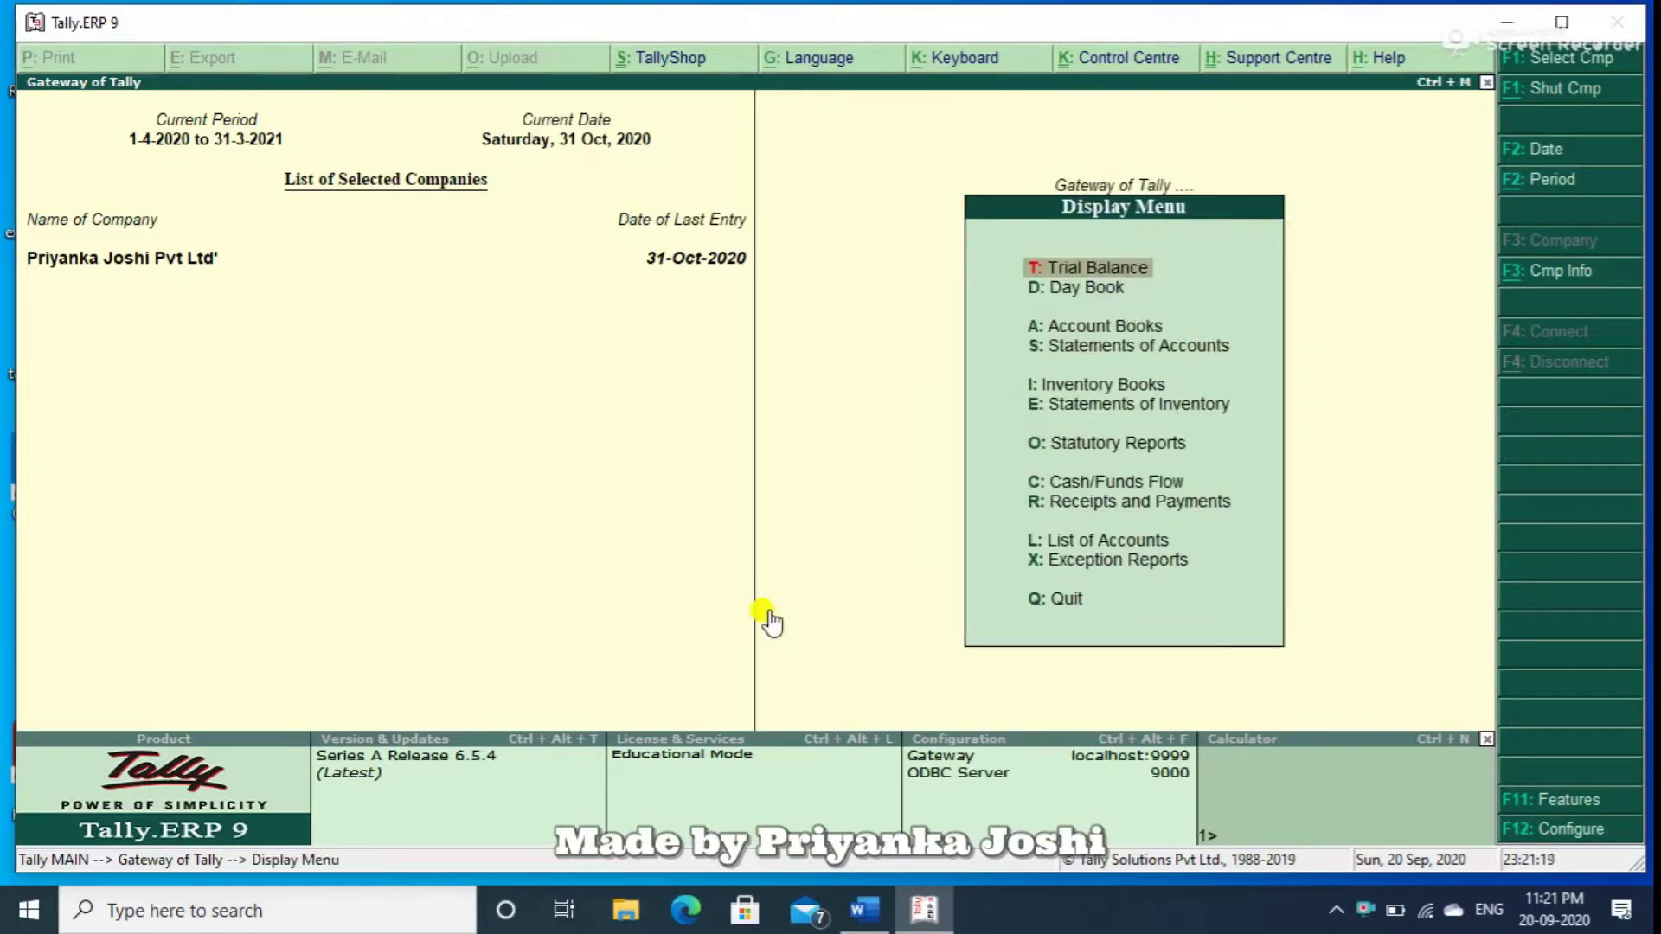
key("d")
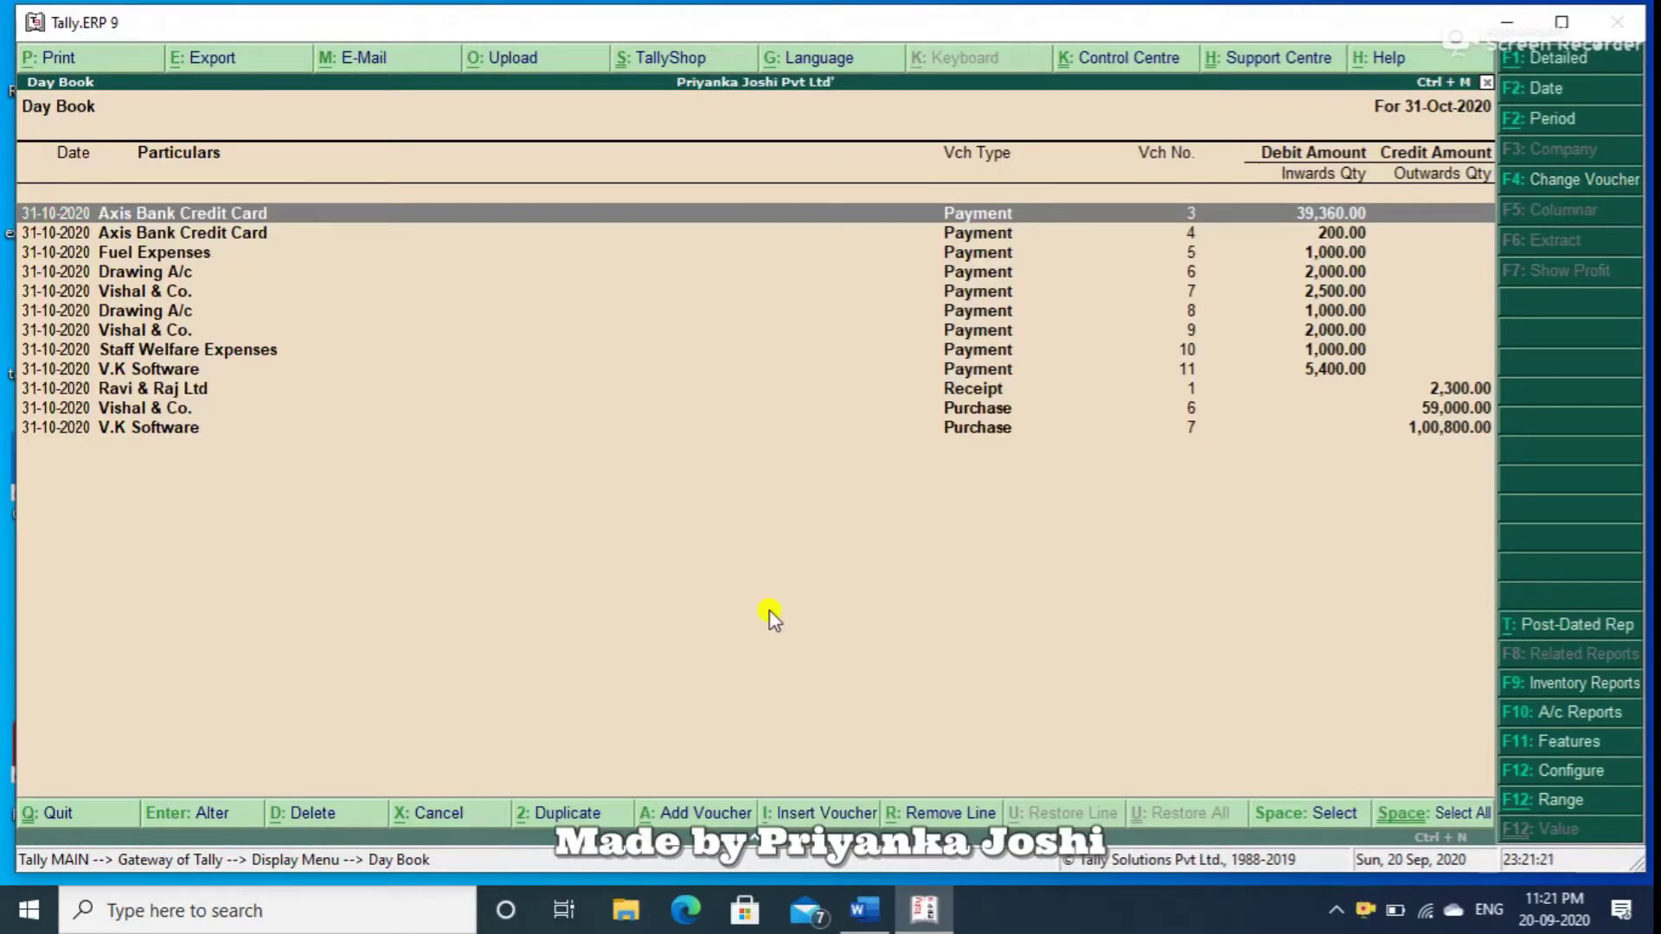
key("F2")
key("Return")
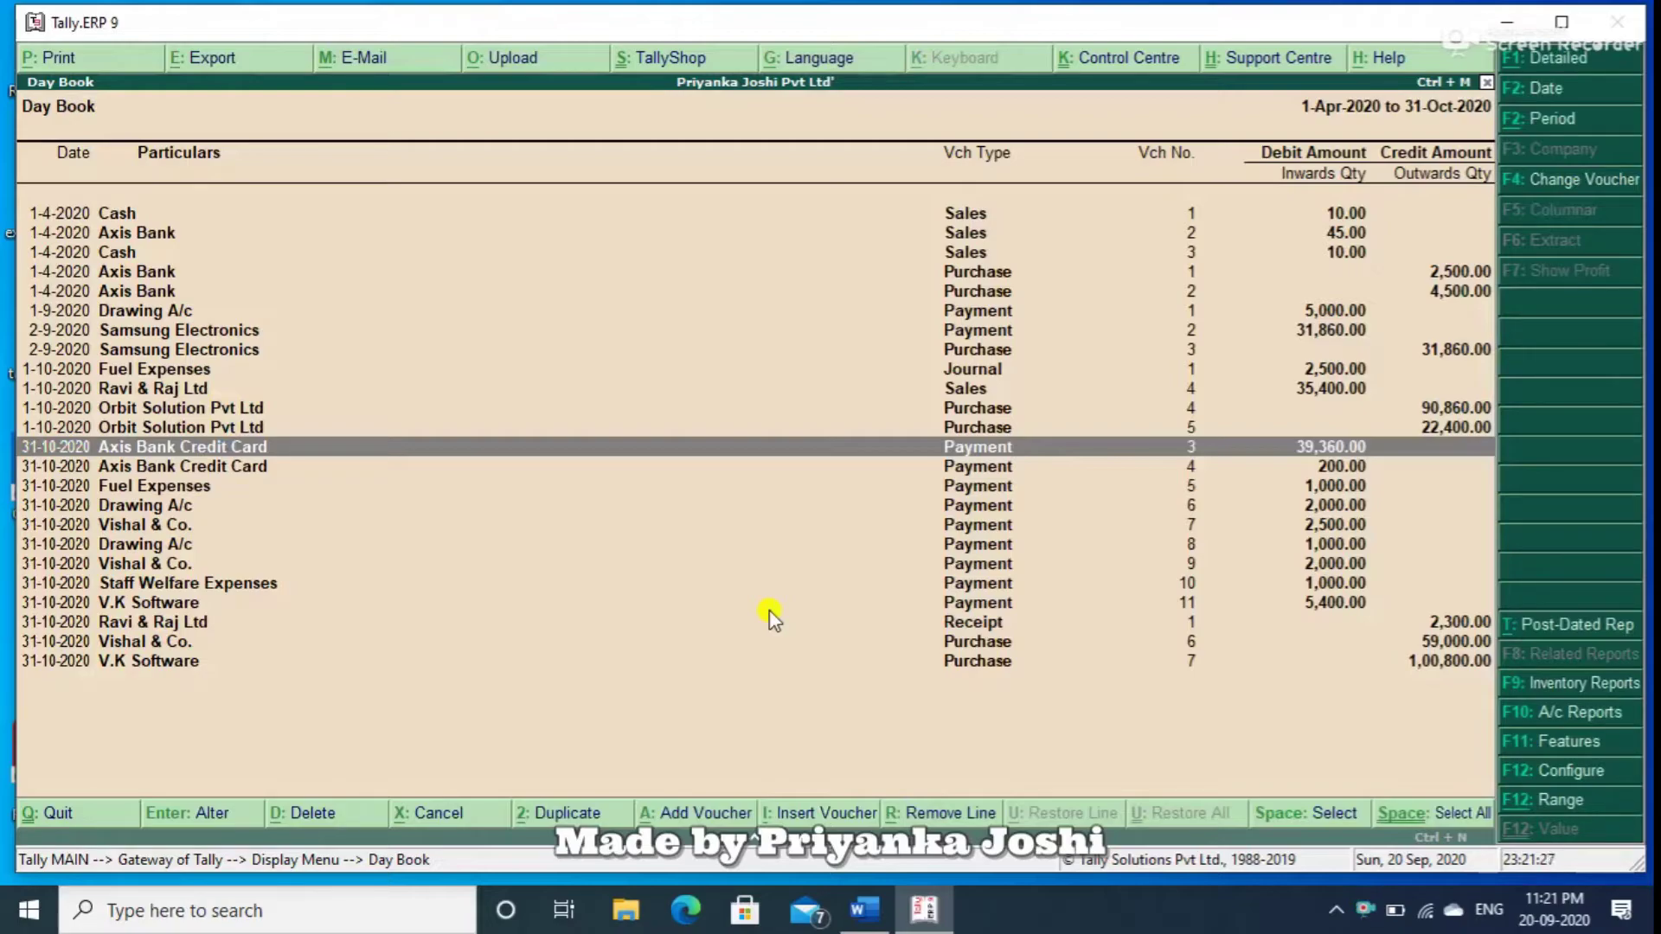
Open the Vishal & Co. purchase voucher no. 6 dated 31-10-2020 from the Day Book.
key("Down")
key("Down")
key("Down")
key("Down")
key("Down")
key("Down")
key("Down")
key("Down")
key("Down")
key("Down")
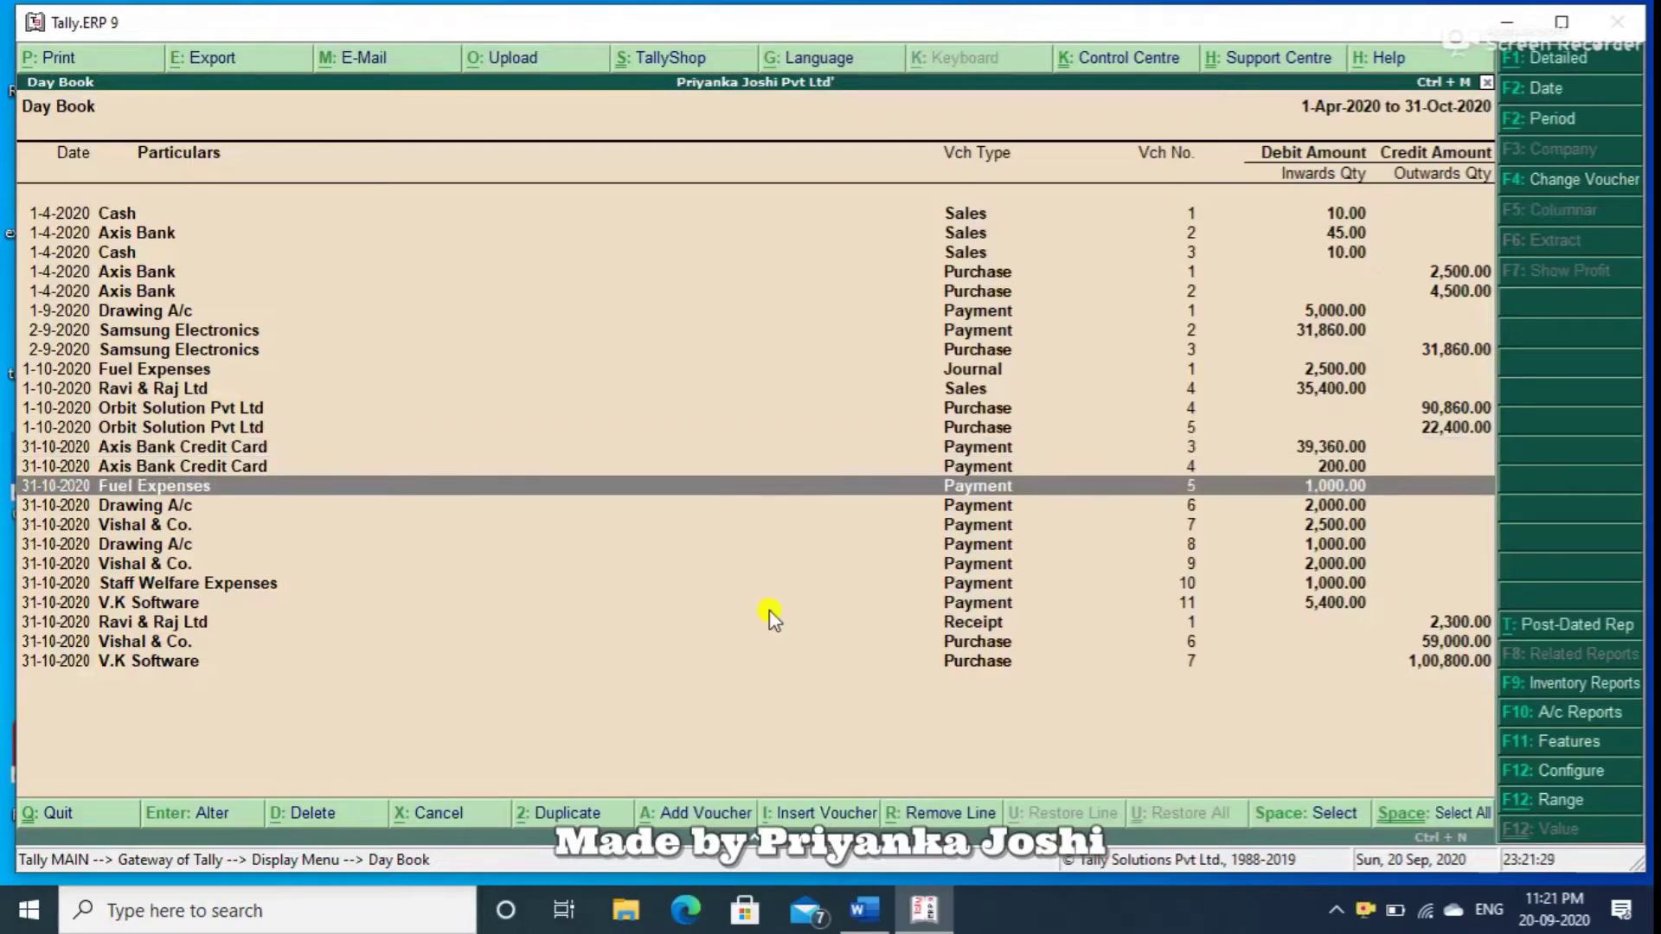
key("Return")
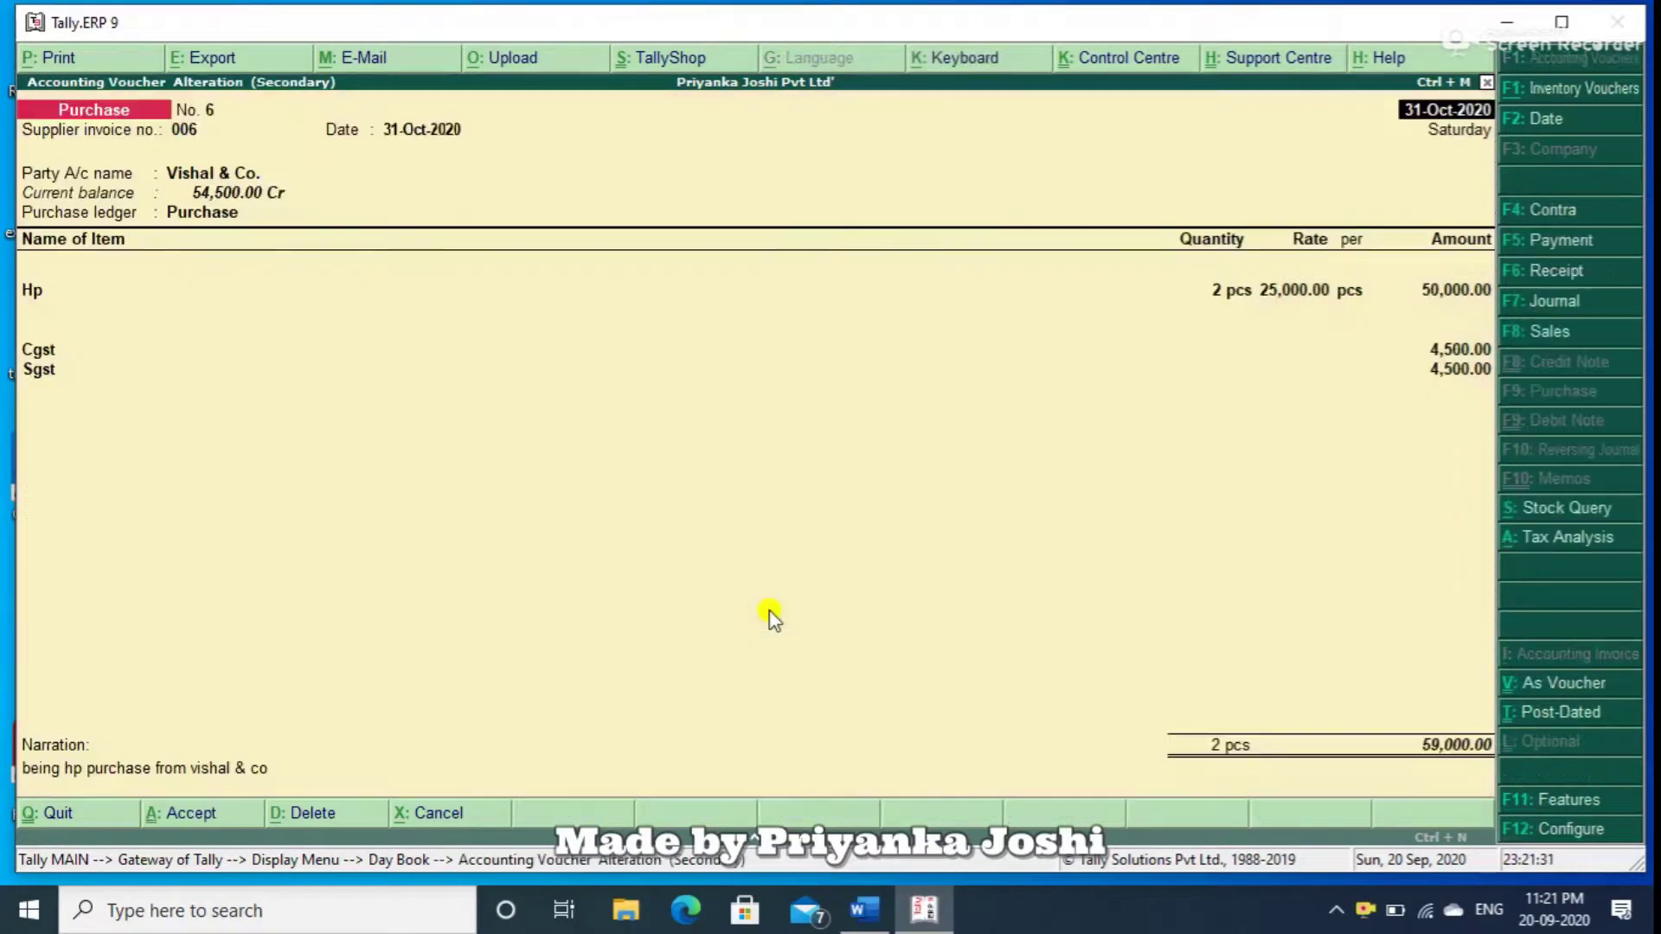
Show the print preview of the purchase voucher and enlarge the invoice.
key("alt+p")
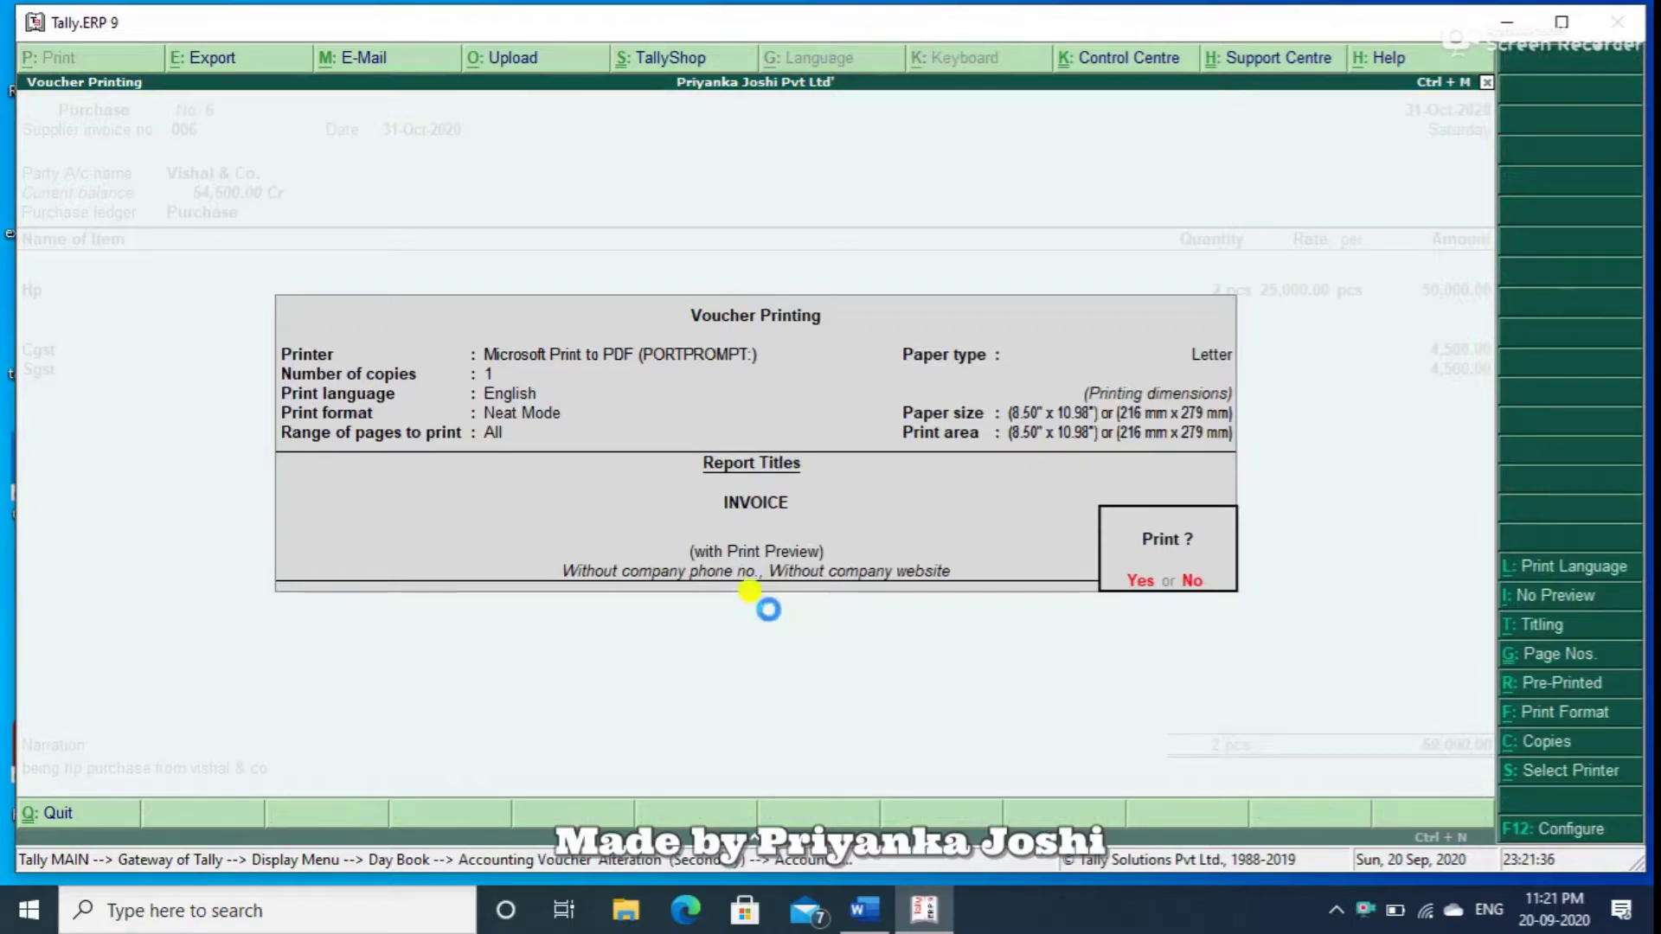
key("Return")
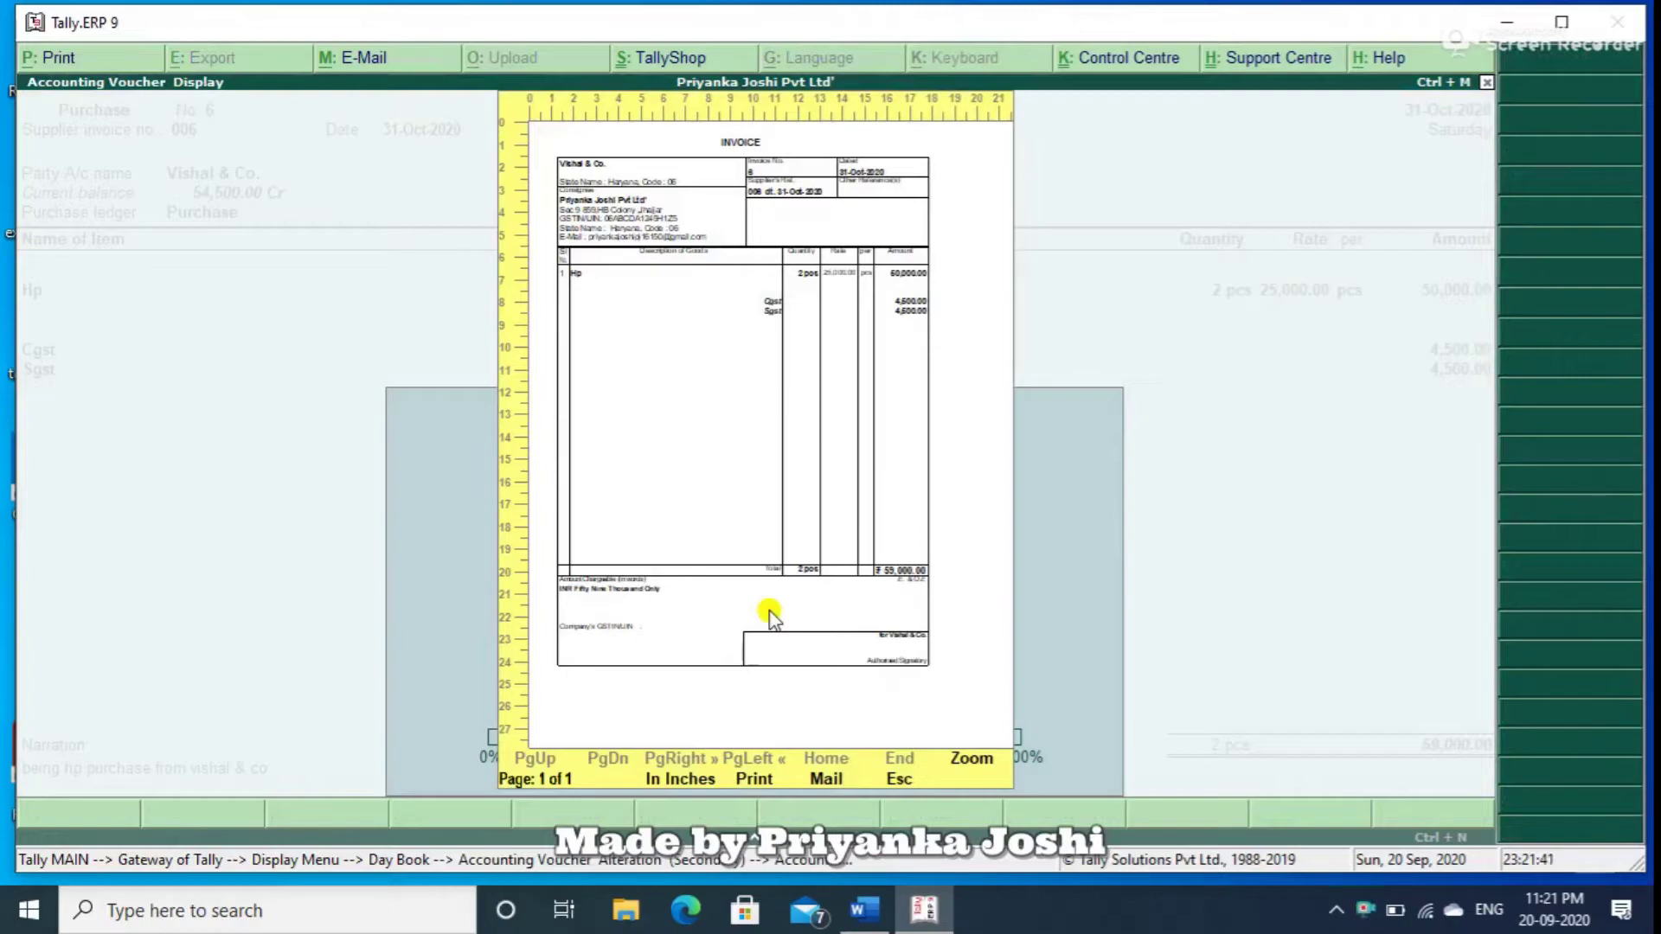
key("alt+z")
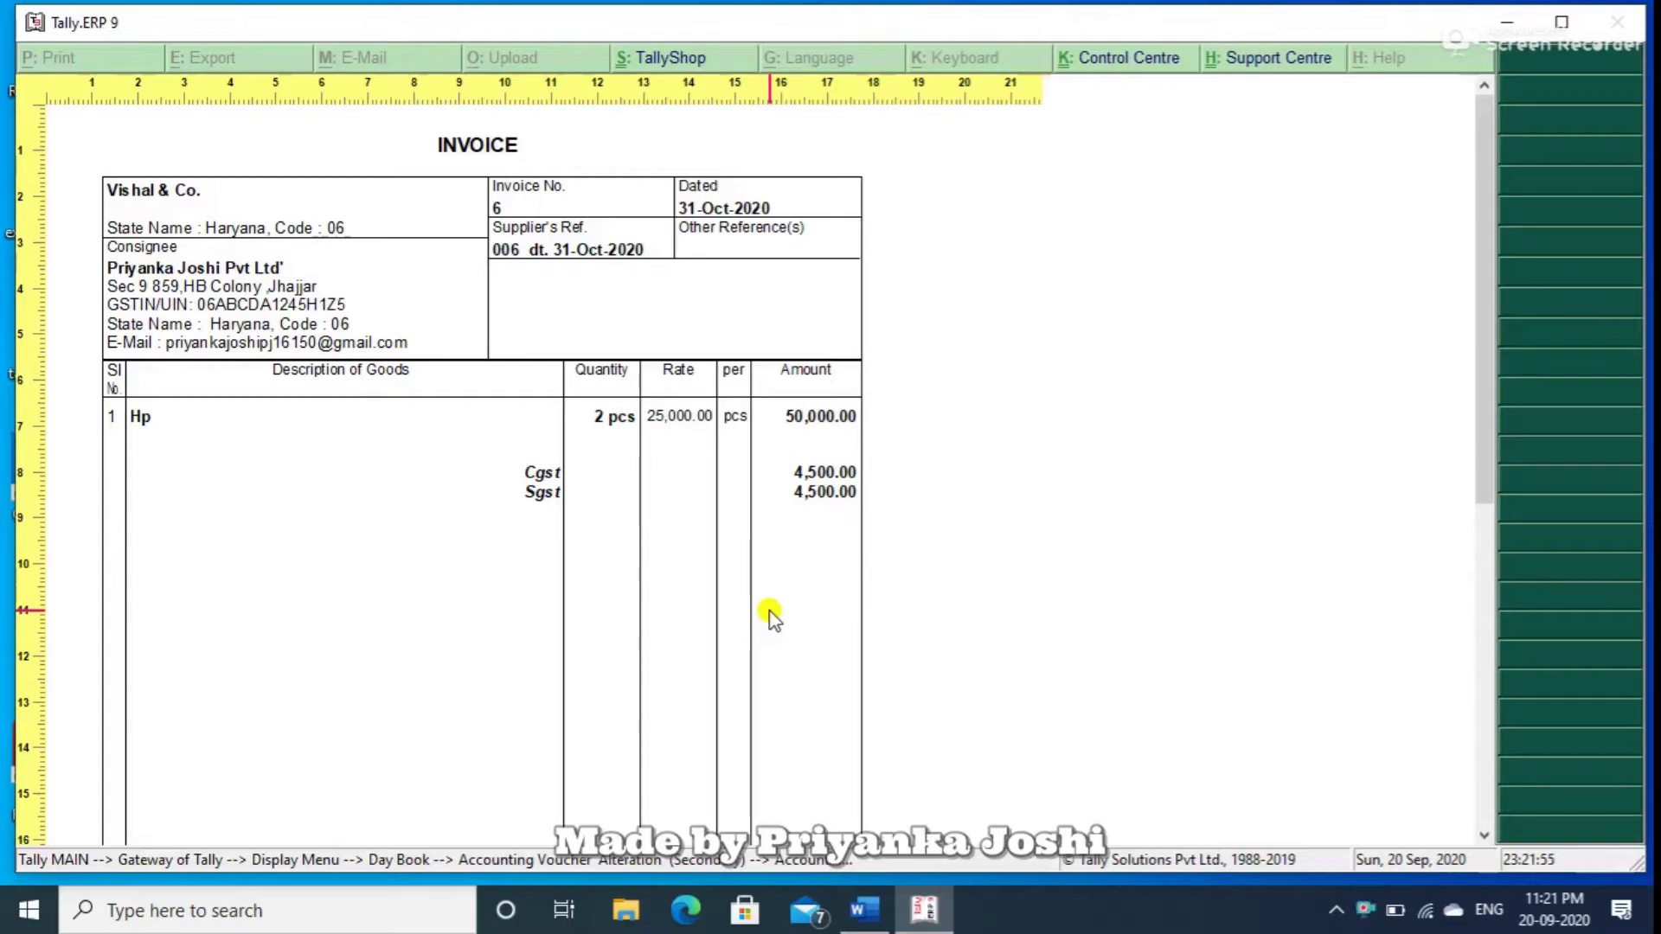
Examine the invoice preview at several magnifications, ending at the initial enlarged size.
left_click(584, 655)
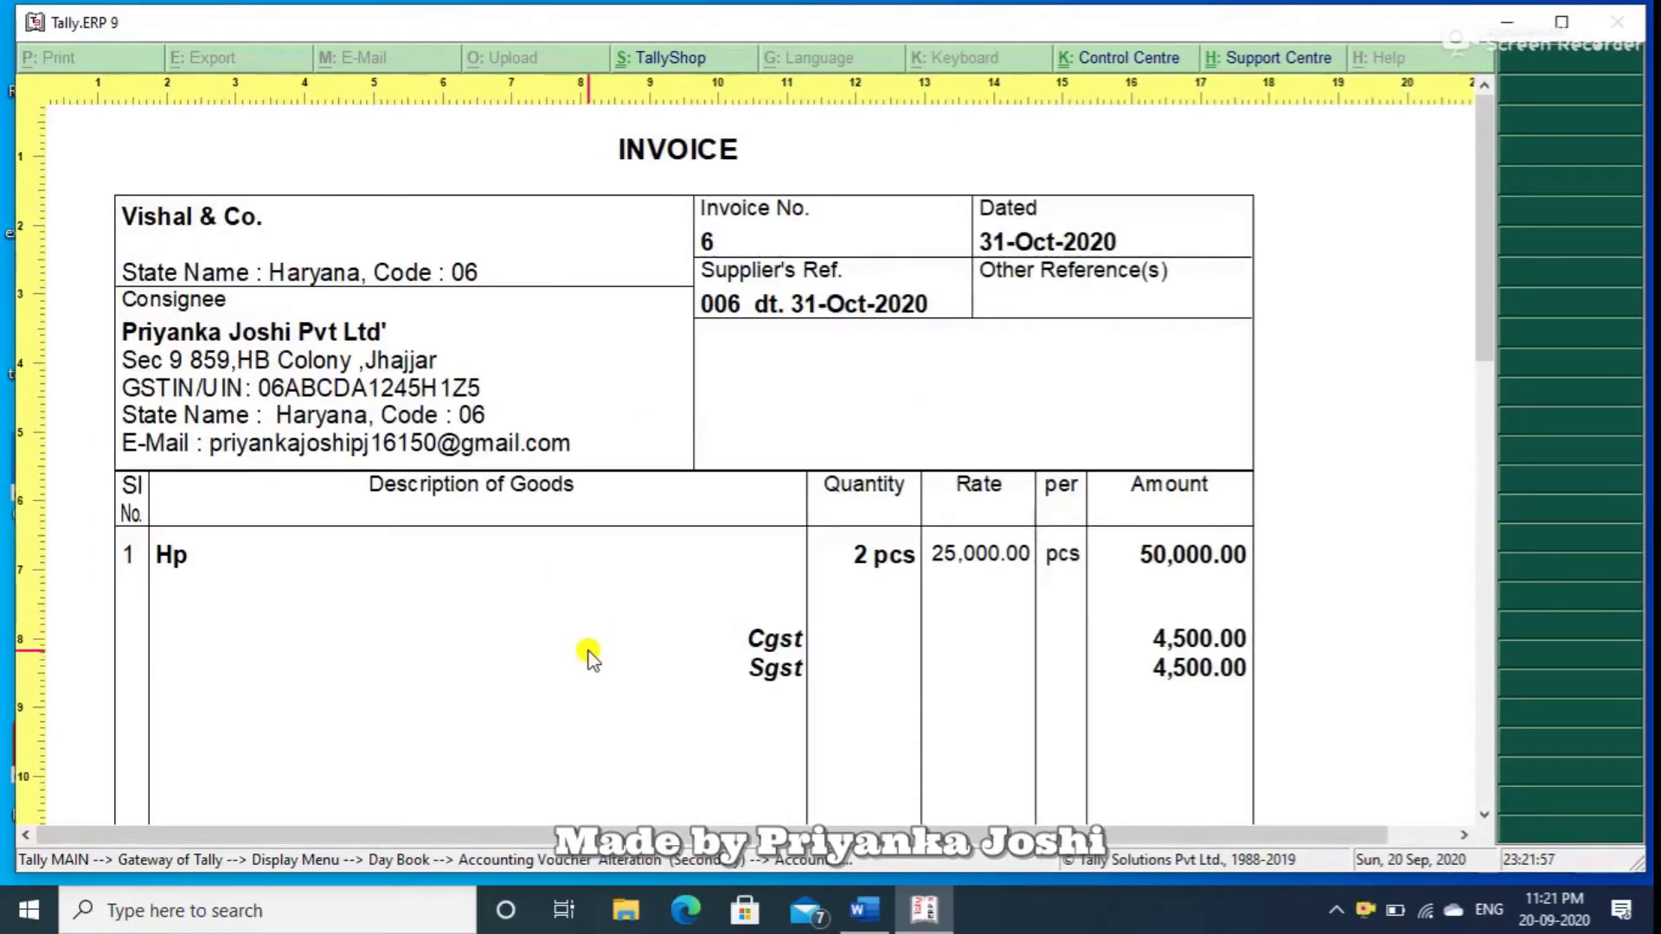
left_click(588, 655)
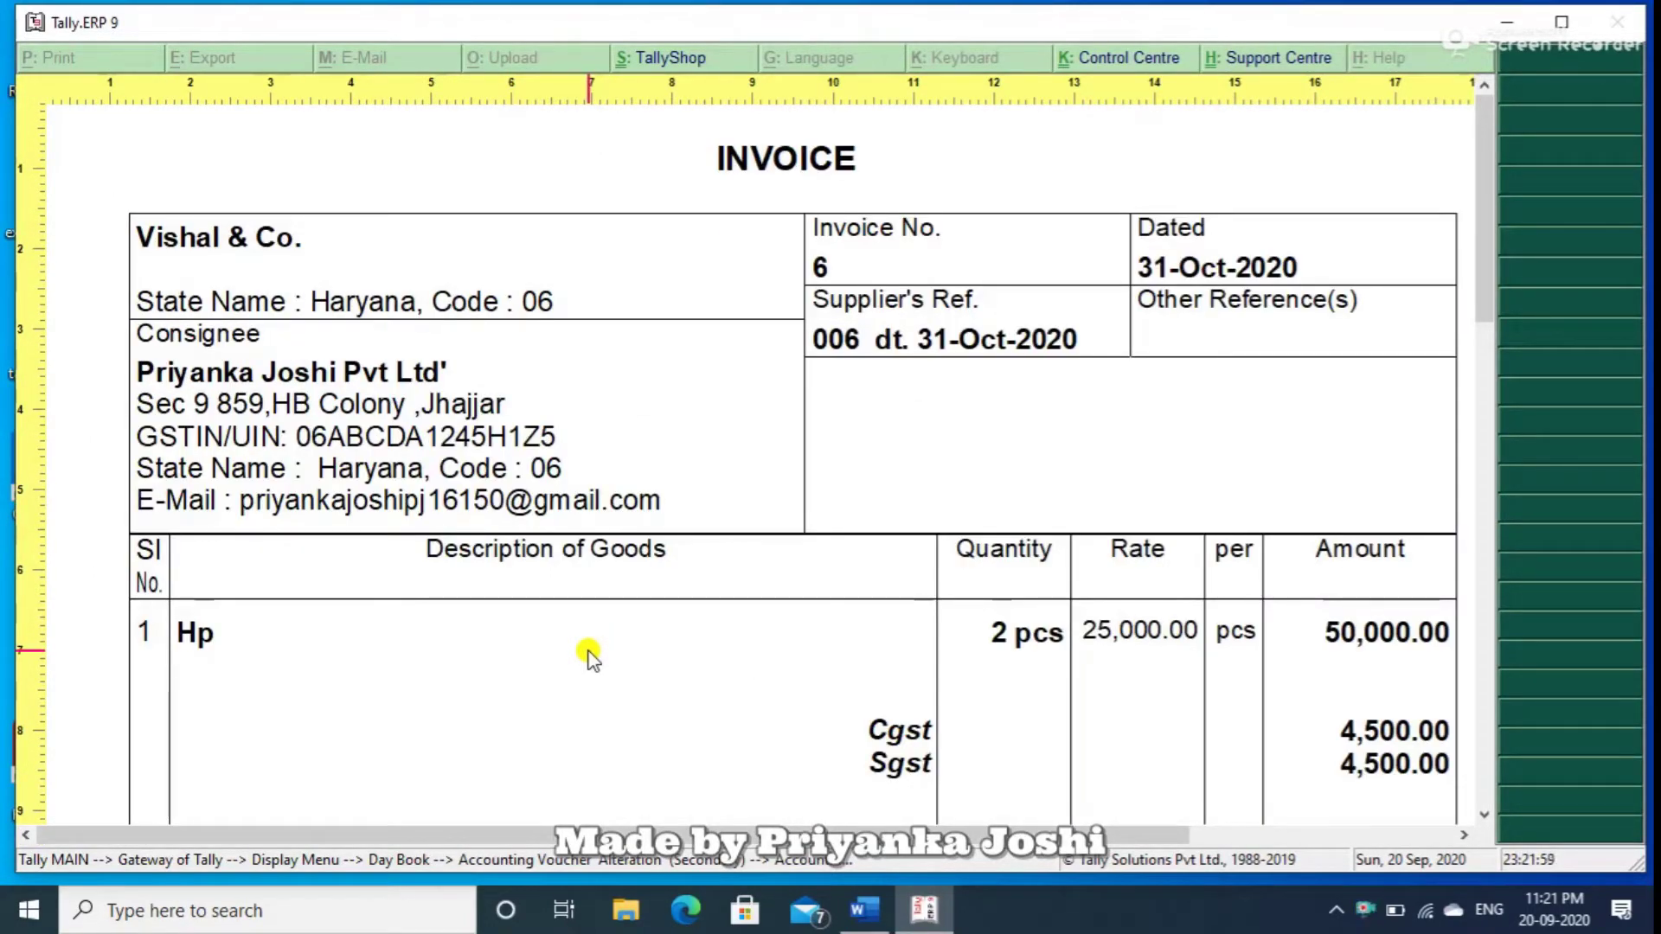
right_click(588, 654)
right_click(589, 654)
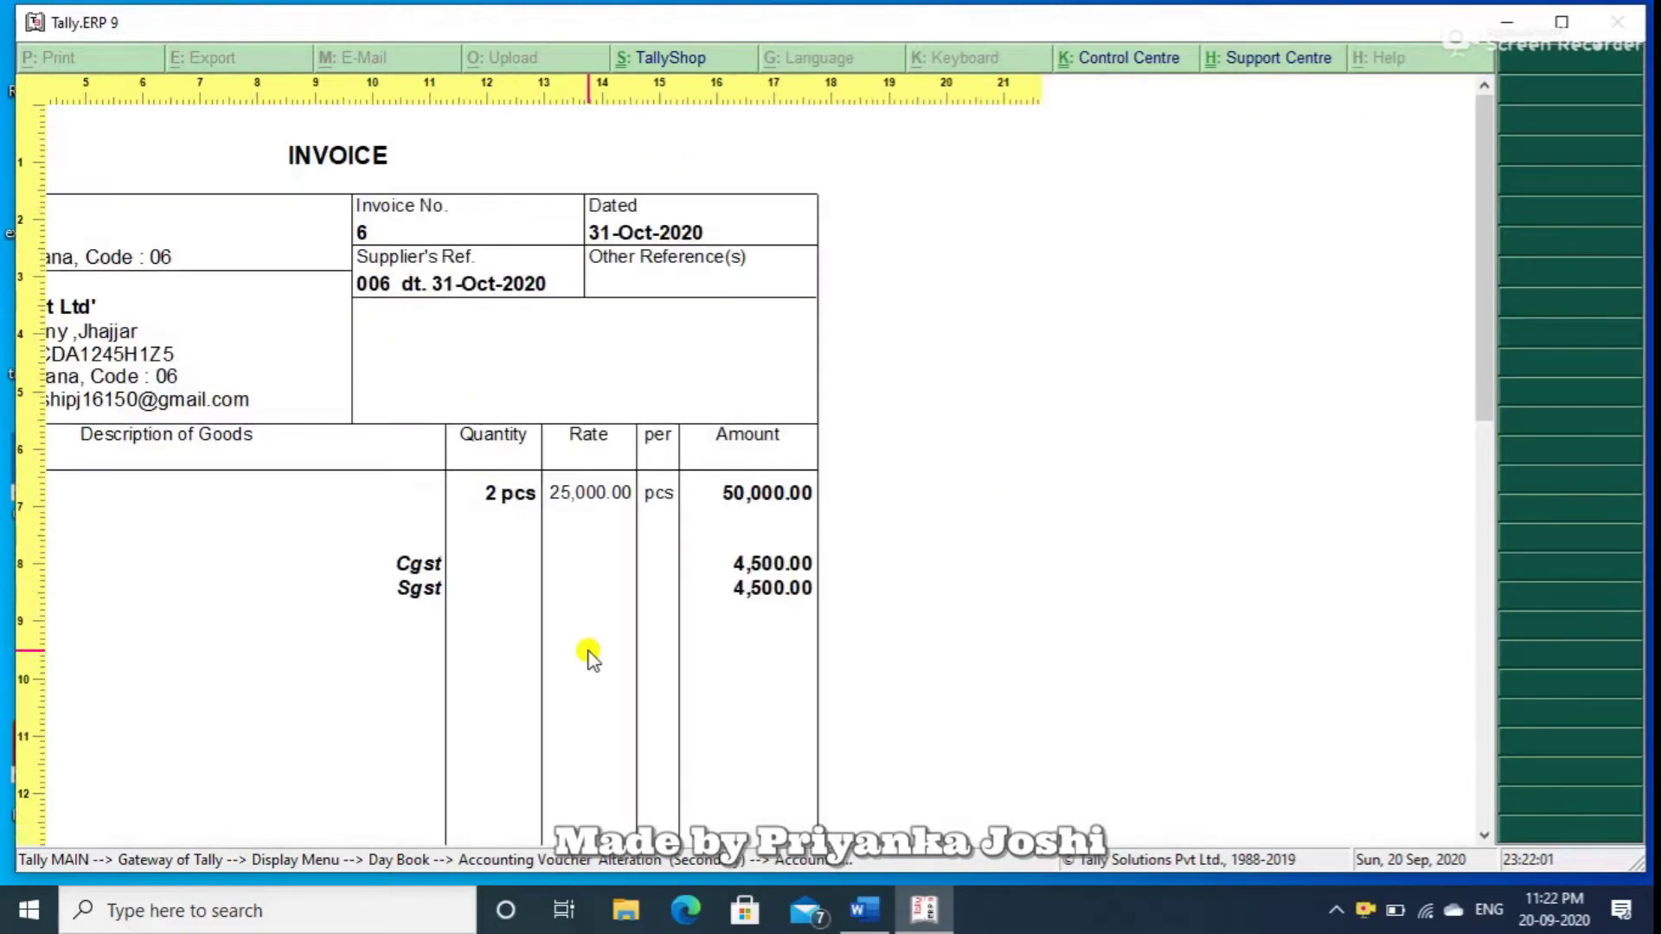
right_click(588, 655)
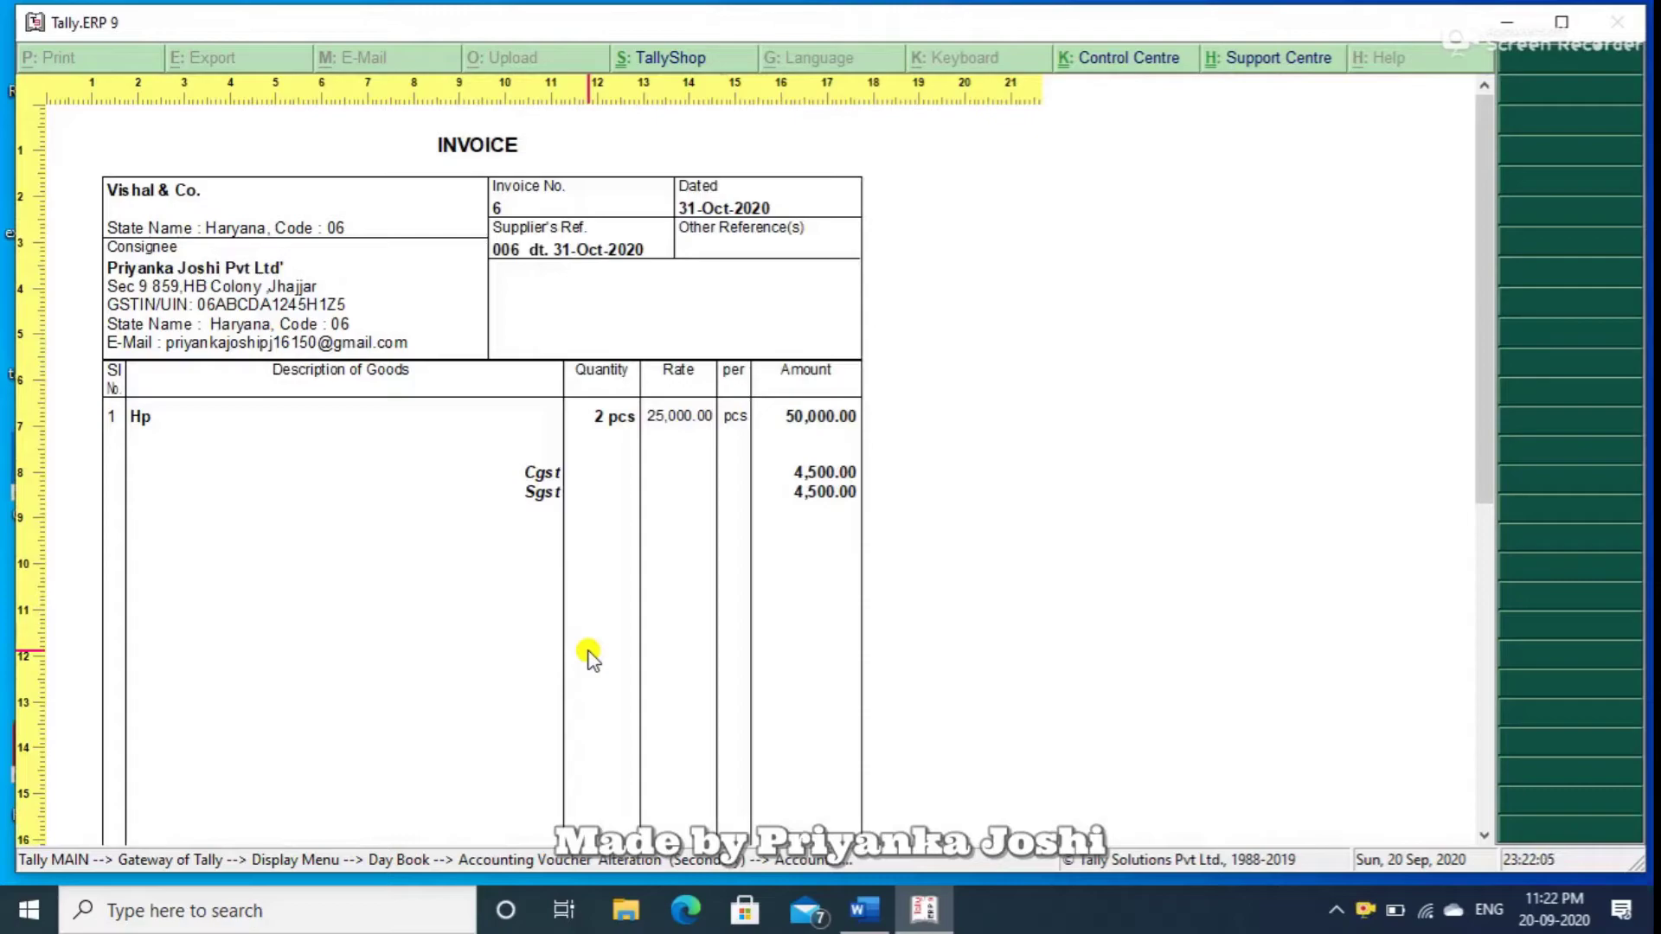
left_click(588, 655)
left_click(589, 655)
left_click(589, 655)
left_click(588, 654)
right_click(588, 655)
right_click(588, 655)
right_click(589, 655)
right_click(588, 655)
right_click(588, 654)
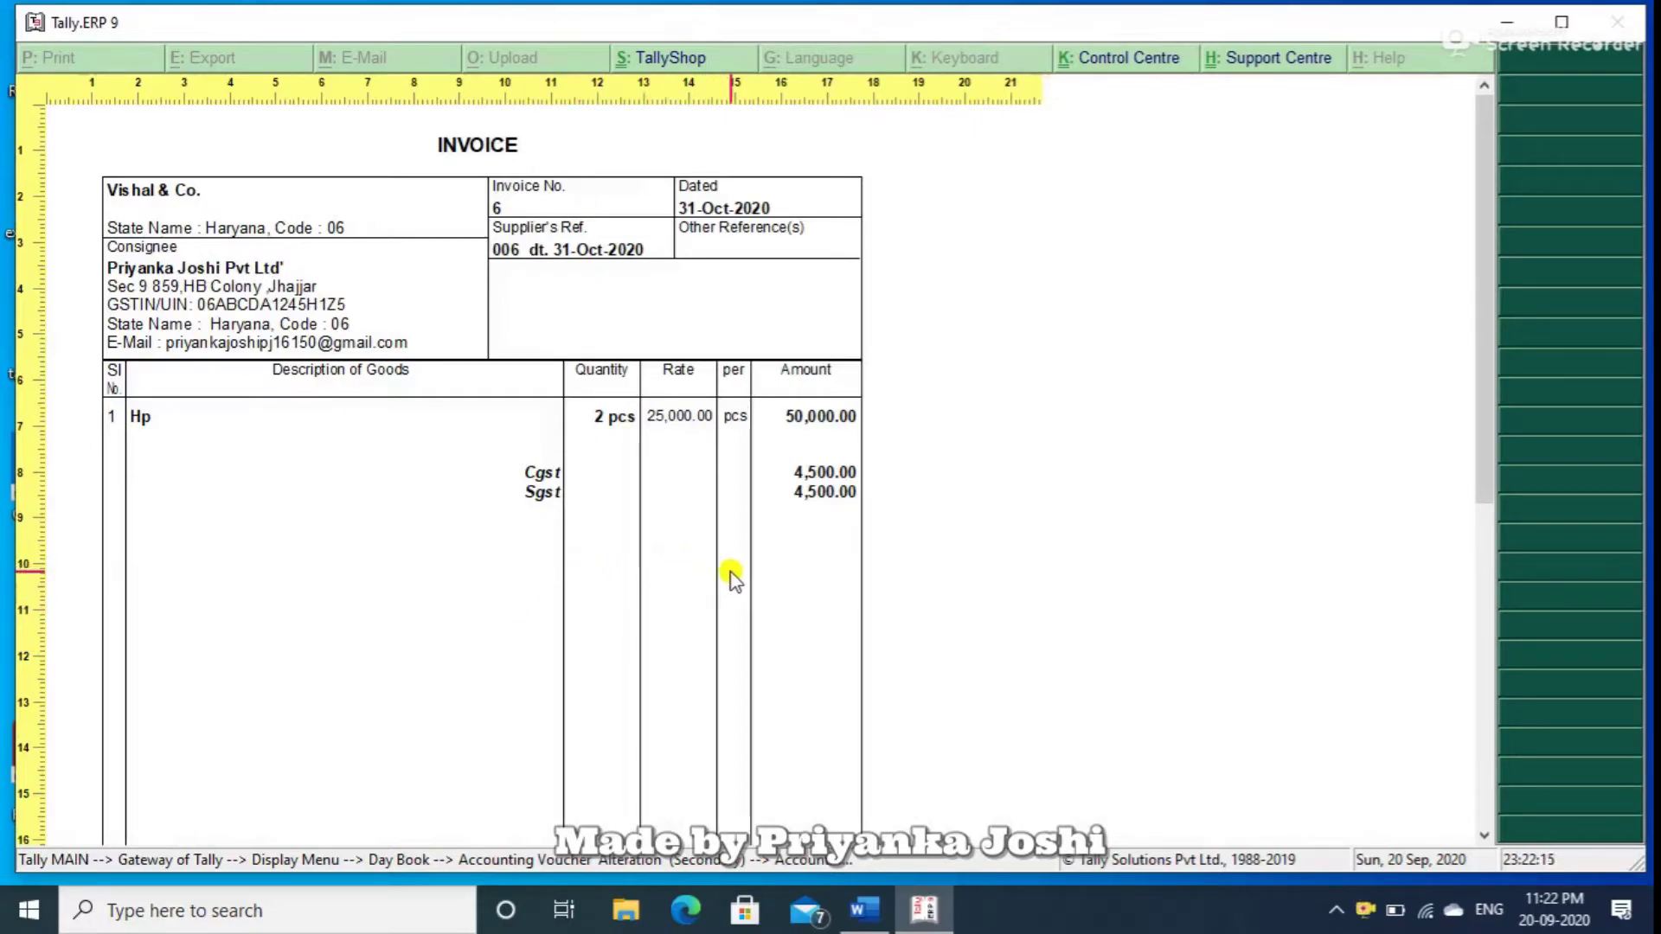
Look across the width of the enlarged invoice and return to its starting edge.
key("Right")
key("Right")
key("Right")
key("Right")
key("Right")
key("Right")
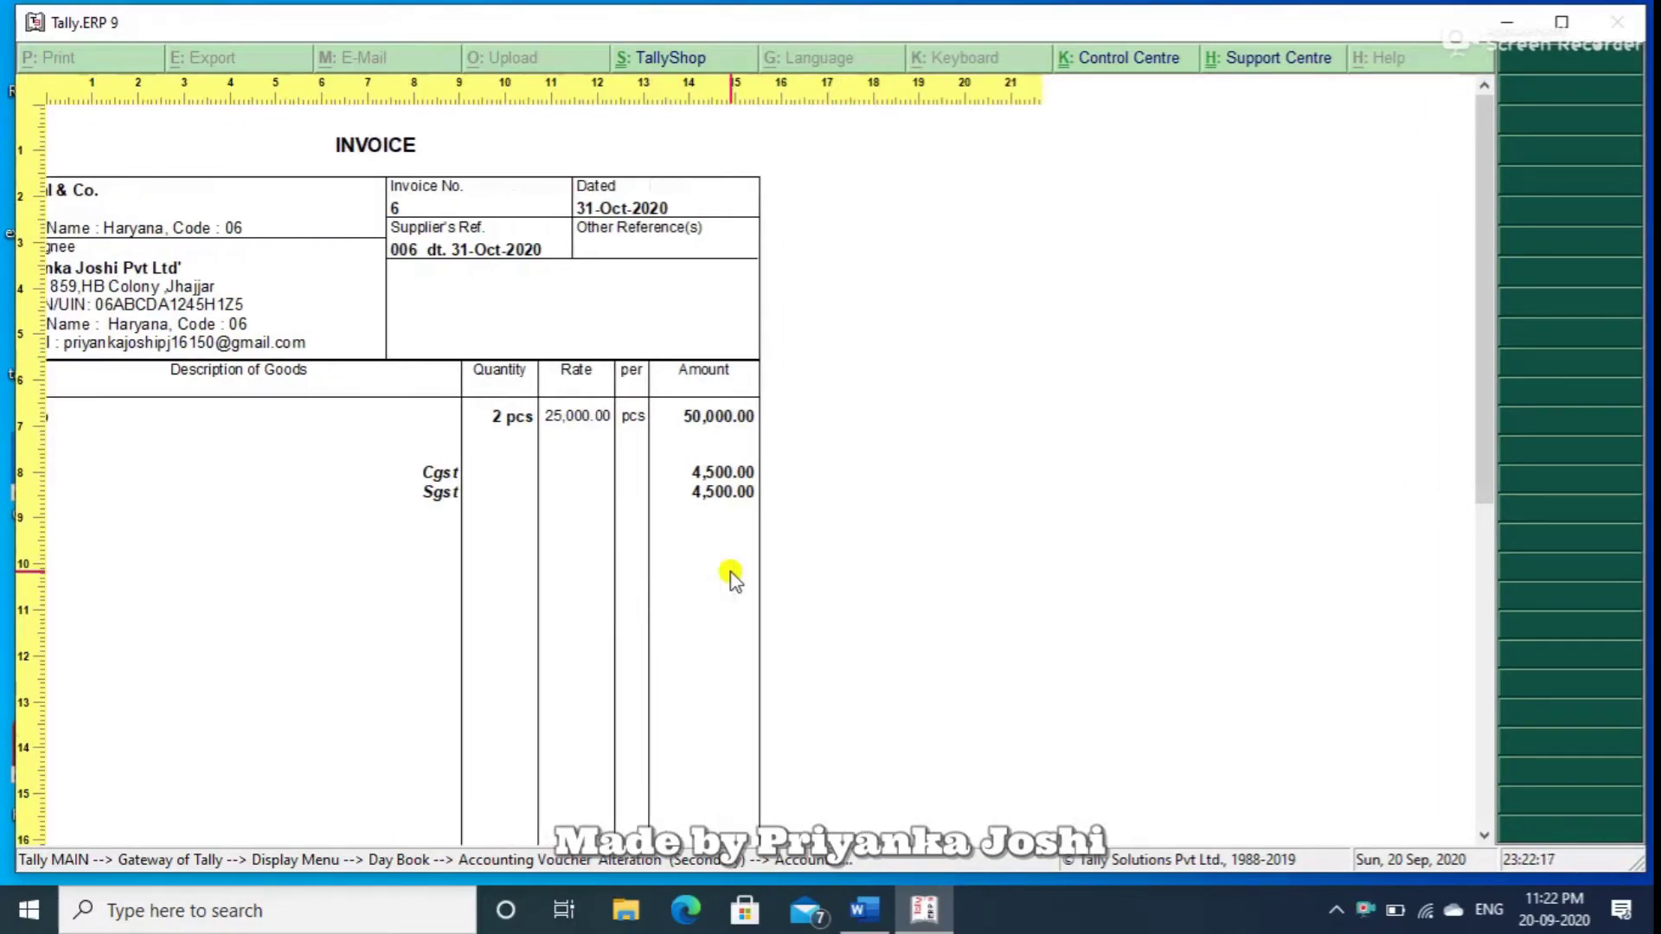
key("Left")
key("Left")
key("Left")
key("Left")
key("Left")
key("Left")
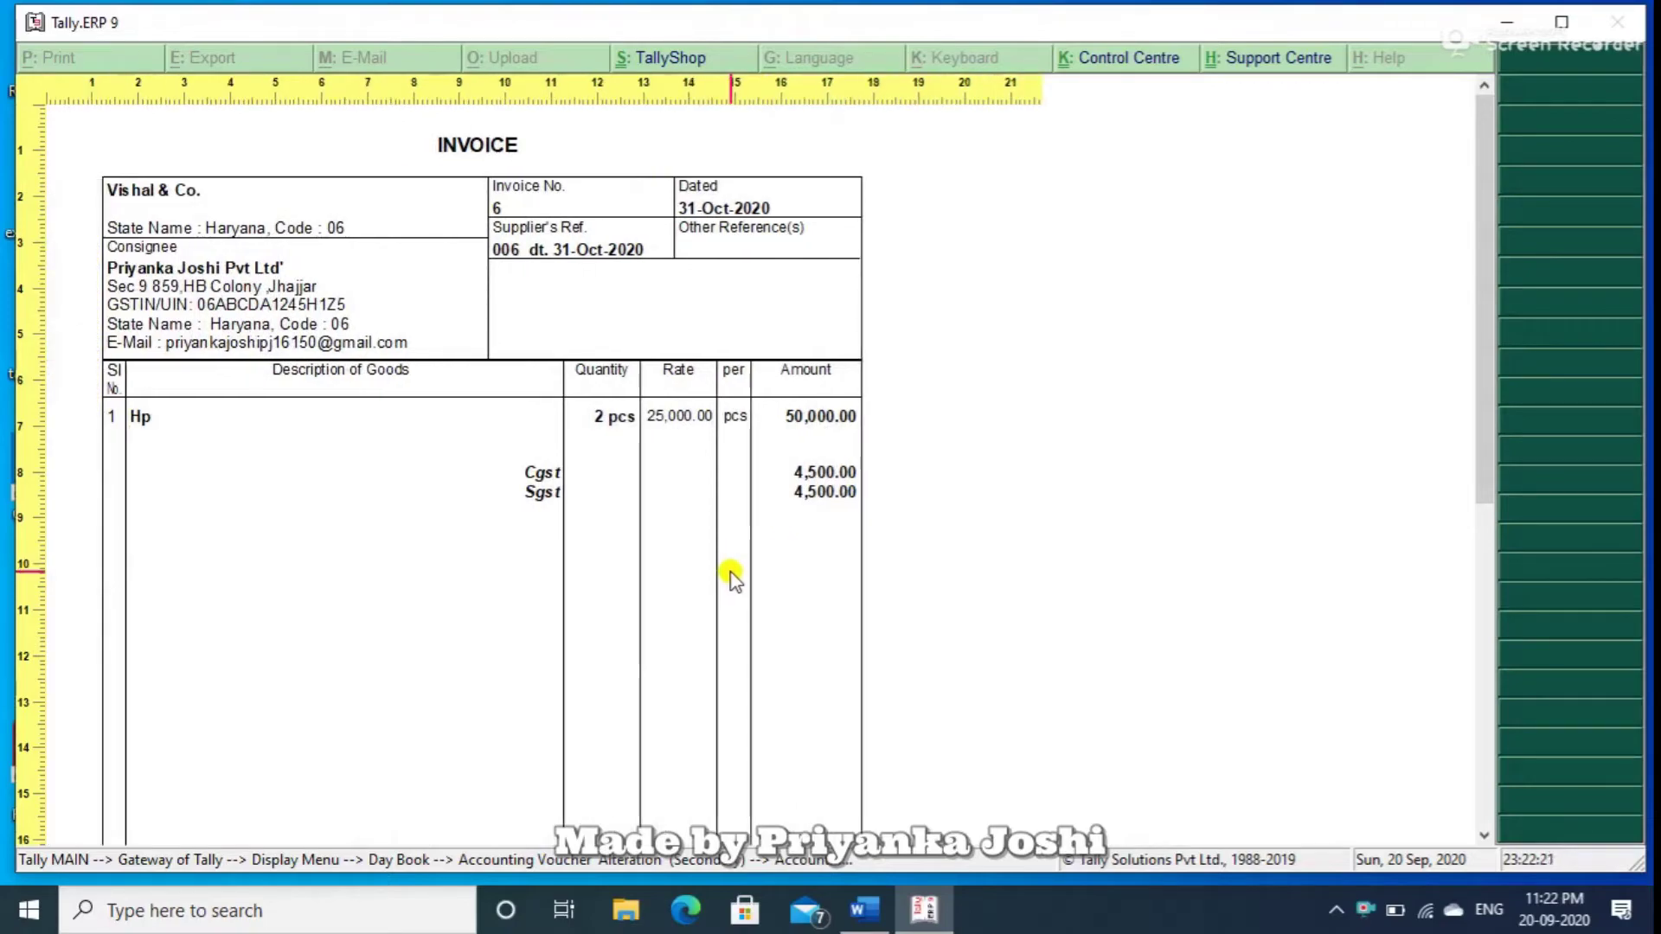
Close the invoice preview, quit the purchase voucher without changes, and return to the Gateway of Tally.
key("alt+z")
key("Escape")
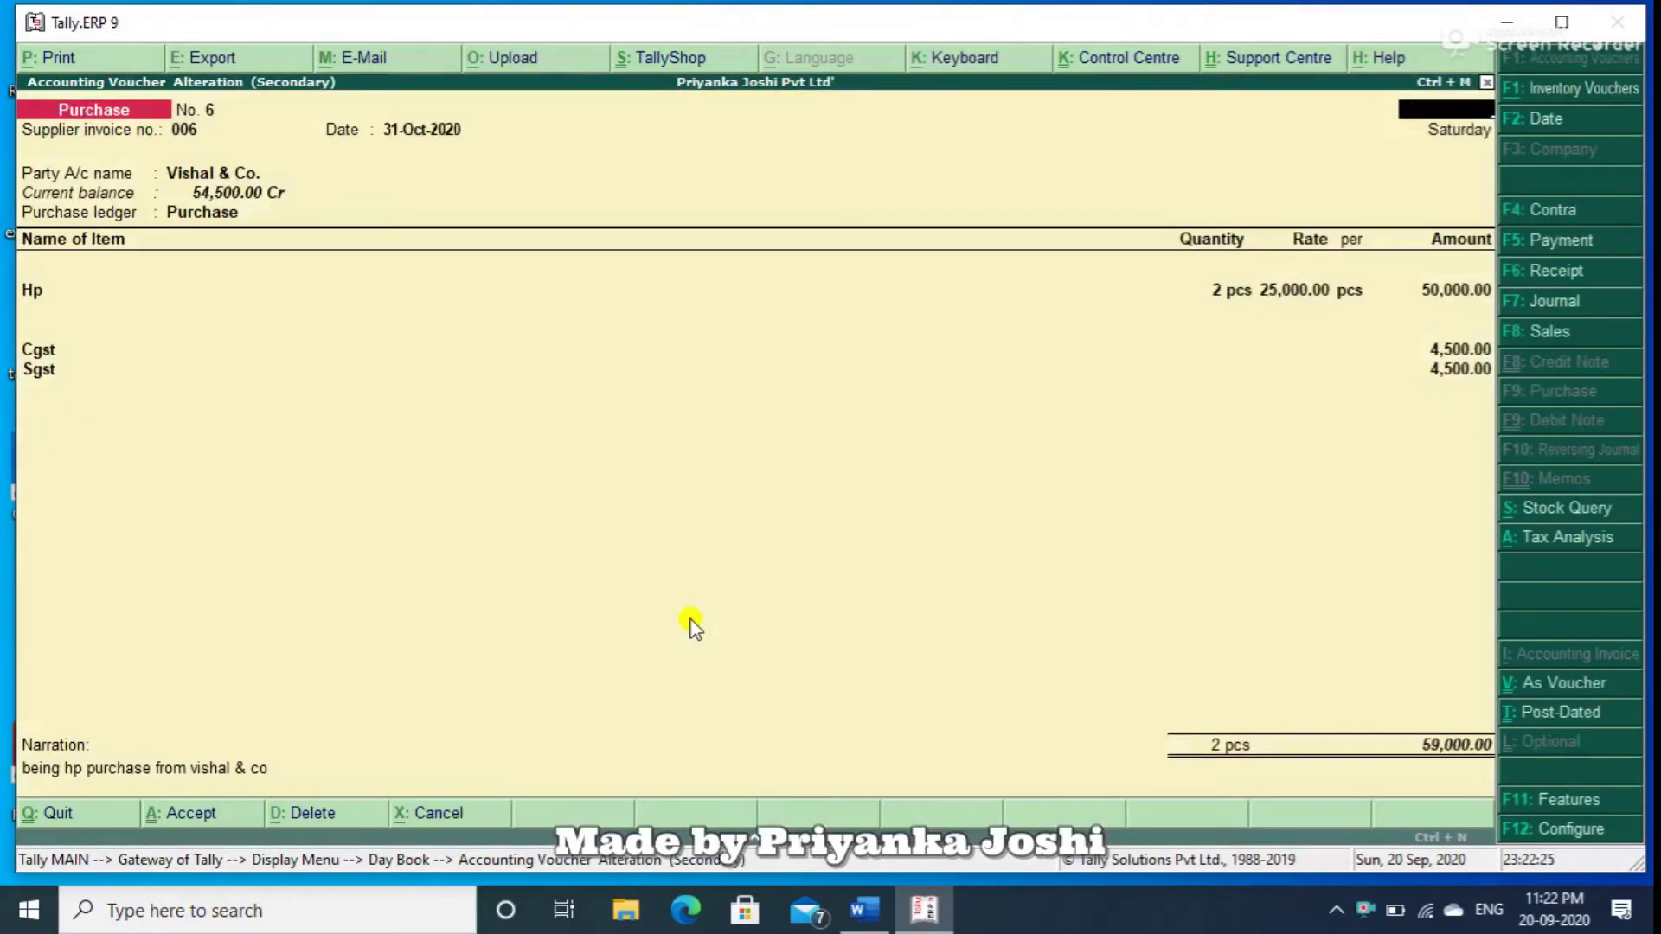
key("Escape")
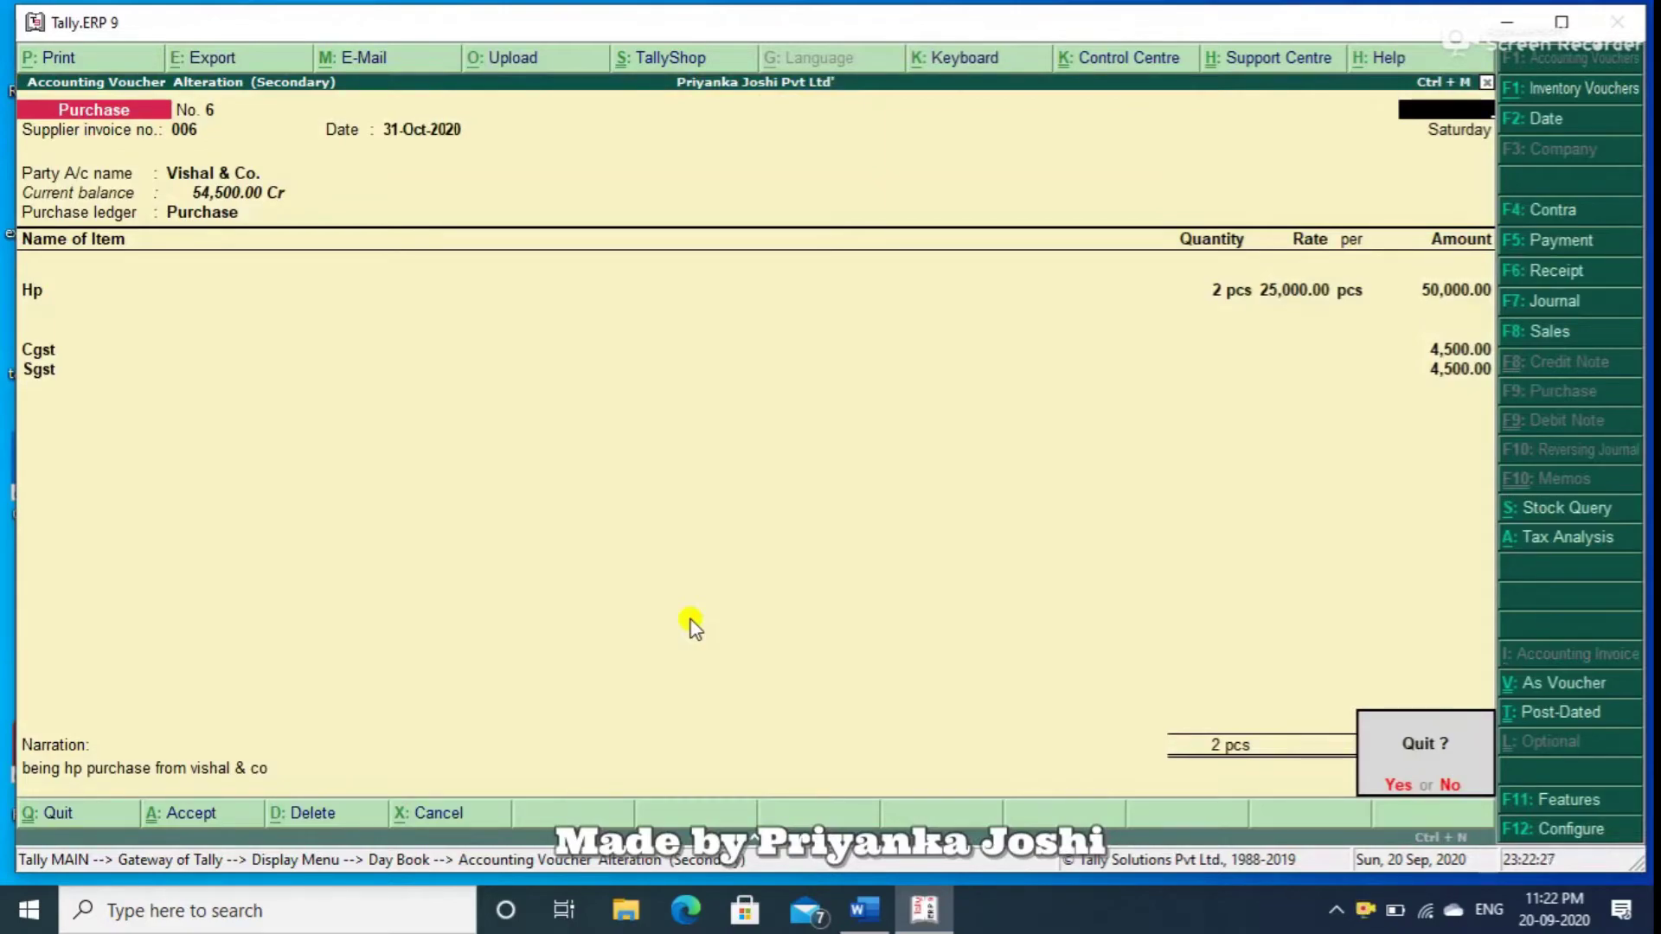
key("y")
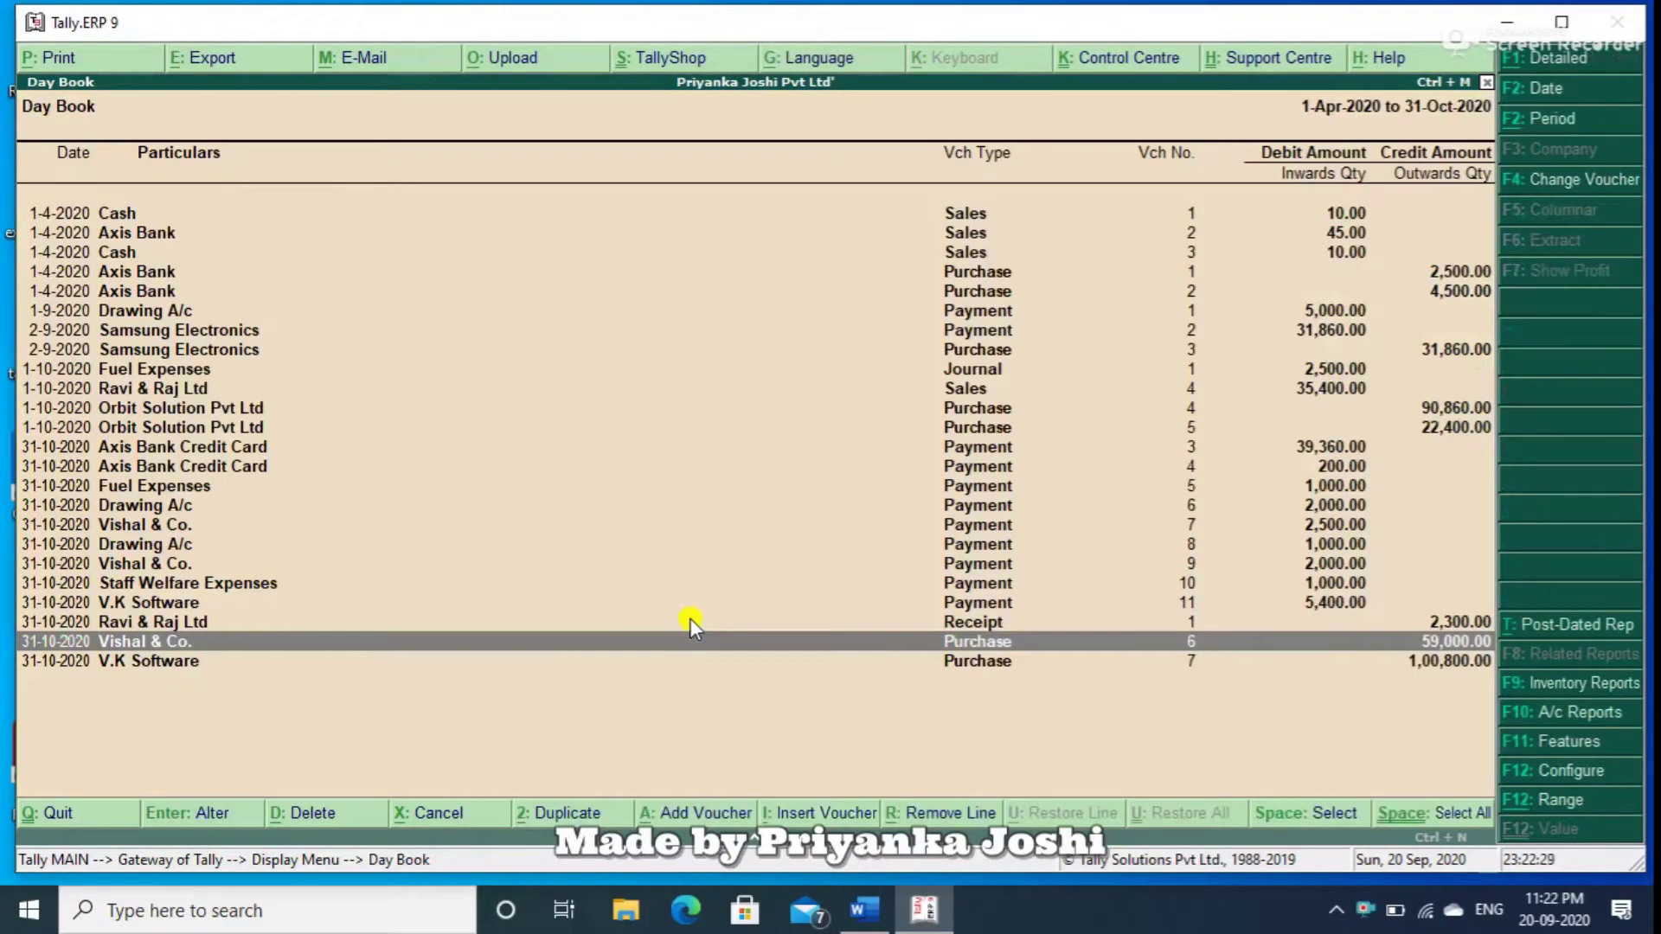
key("Escape")
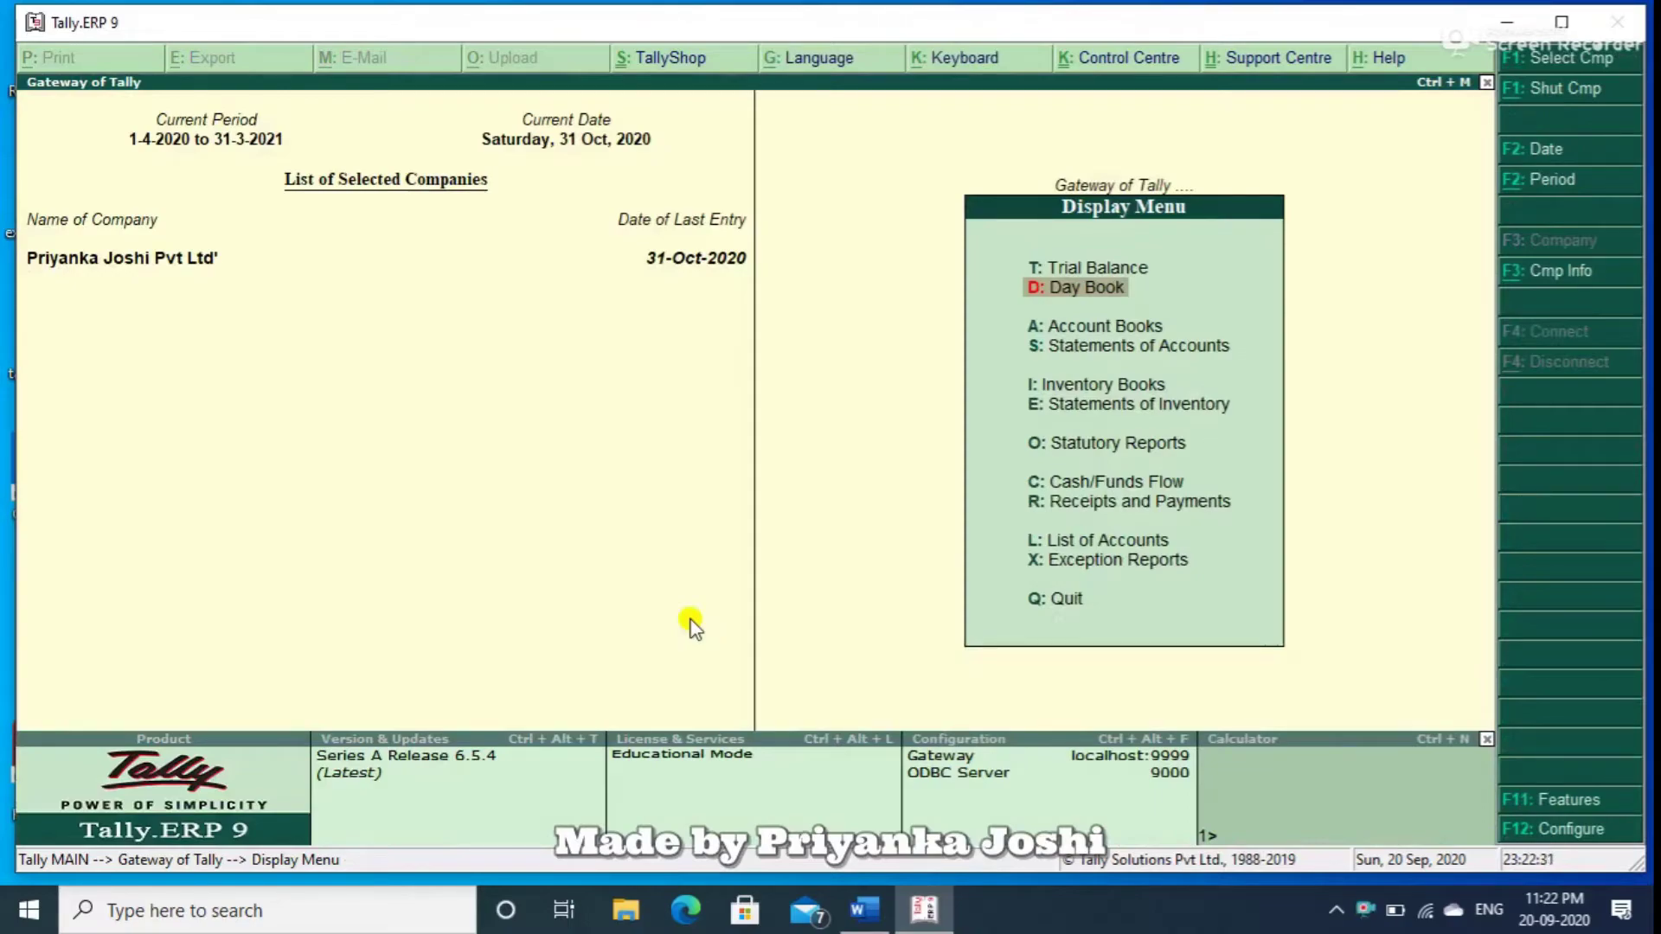
key("Escape")
key("Up")
key("Up")
key("Up")
key("Up")
key("Up")
key("Up")
key("Up")
key("Up")
key("Up")
key("Up")
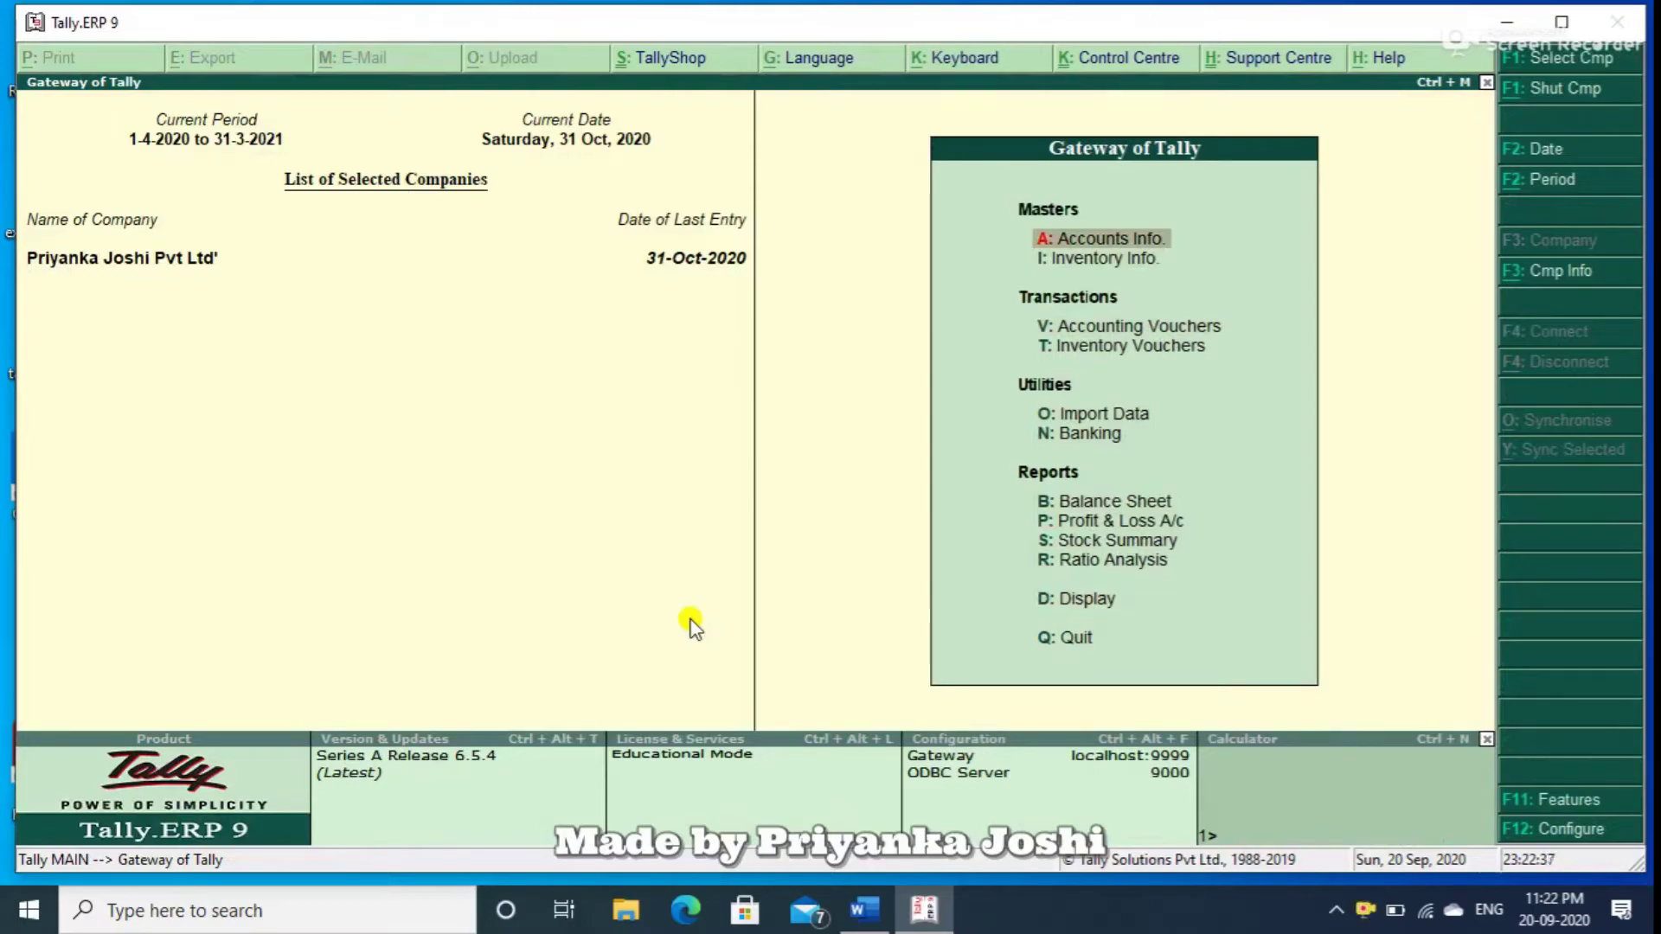
key("Return")
key("l")
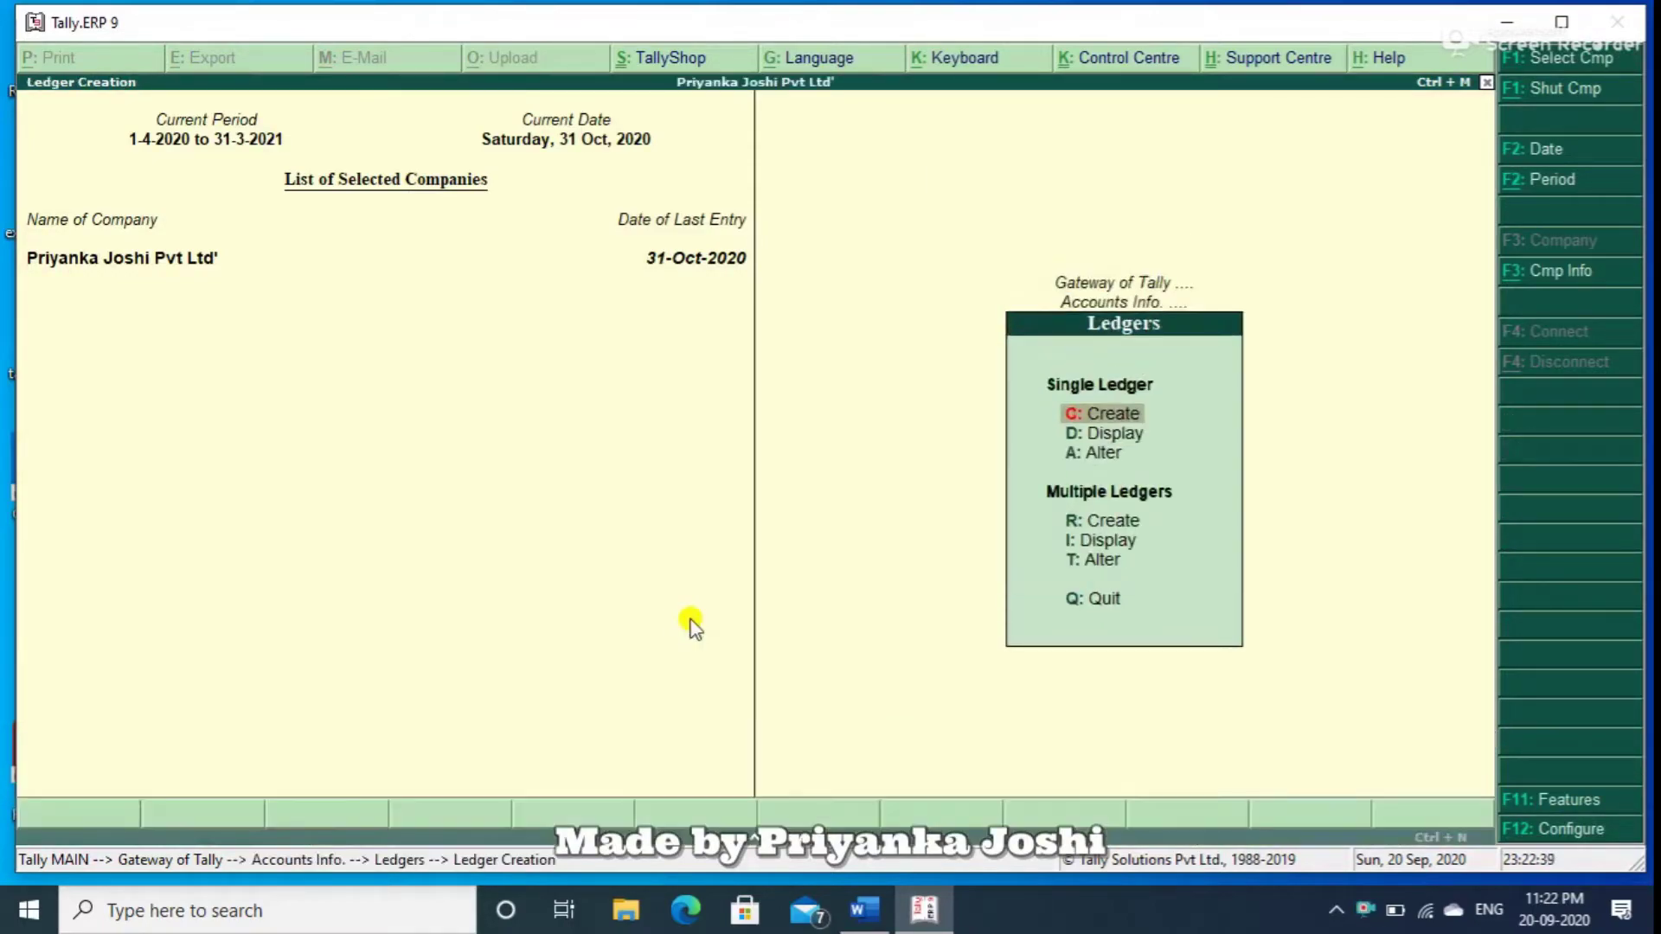
key("Return")
key("Escape")
key("Return")
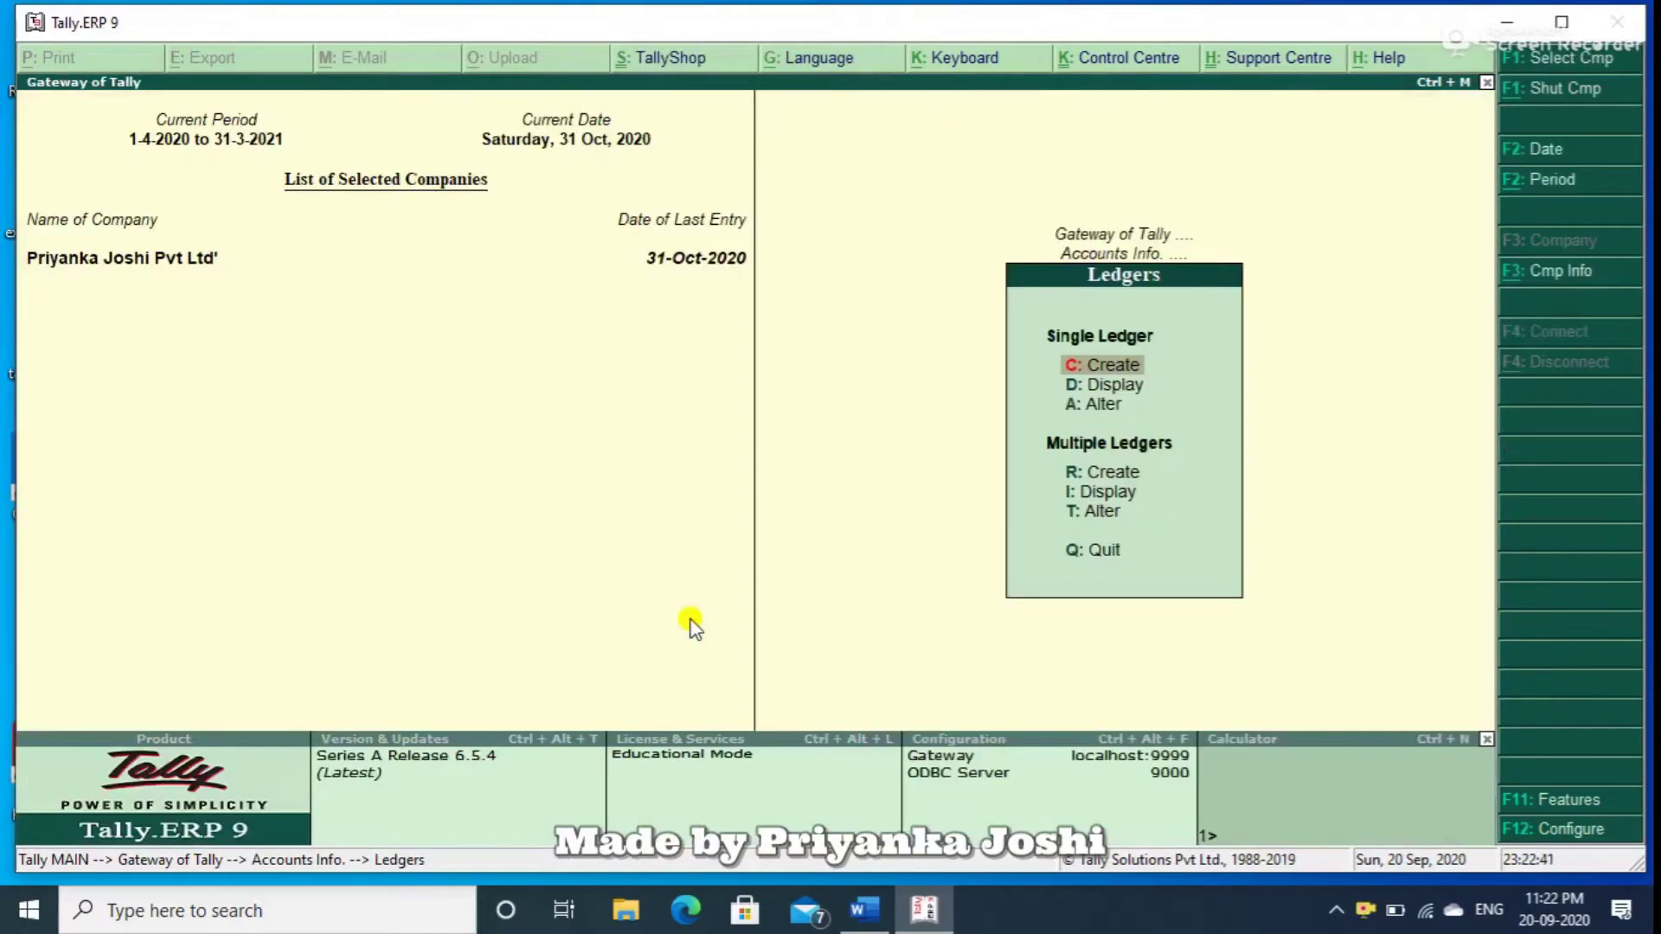
key("Escape")
key("Escape")
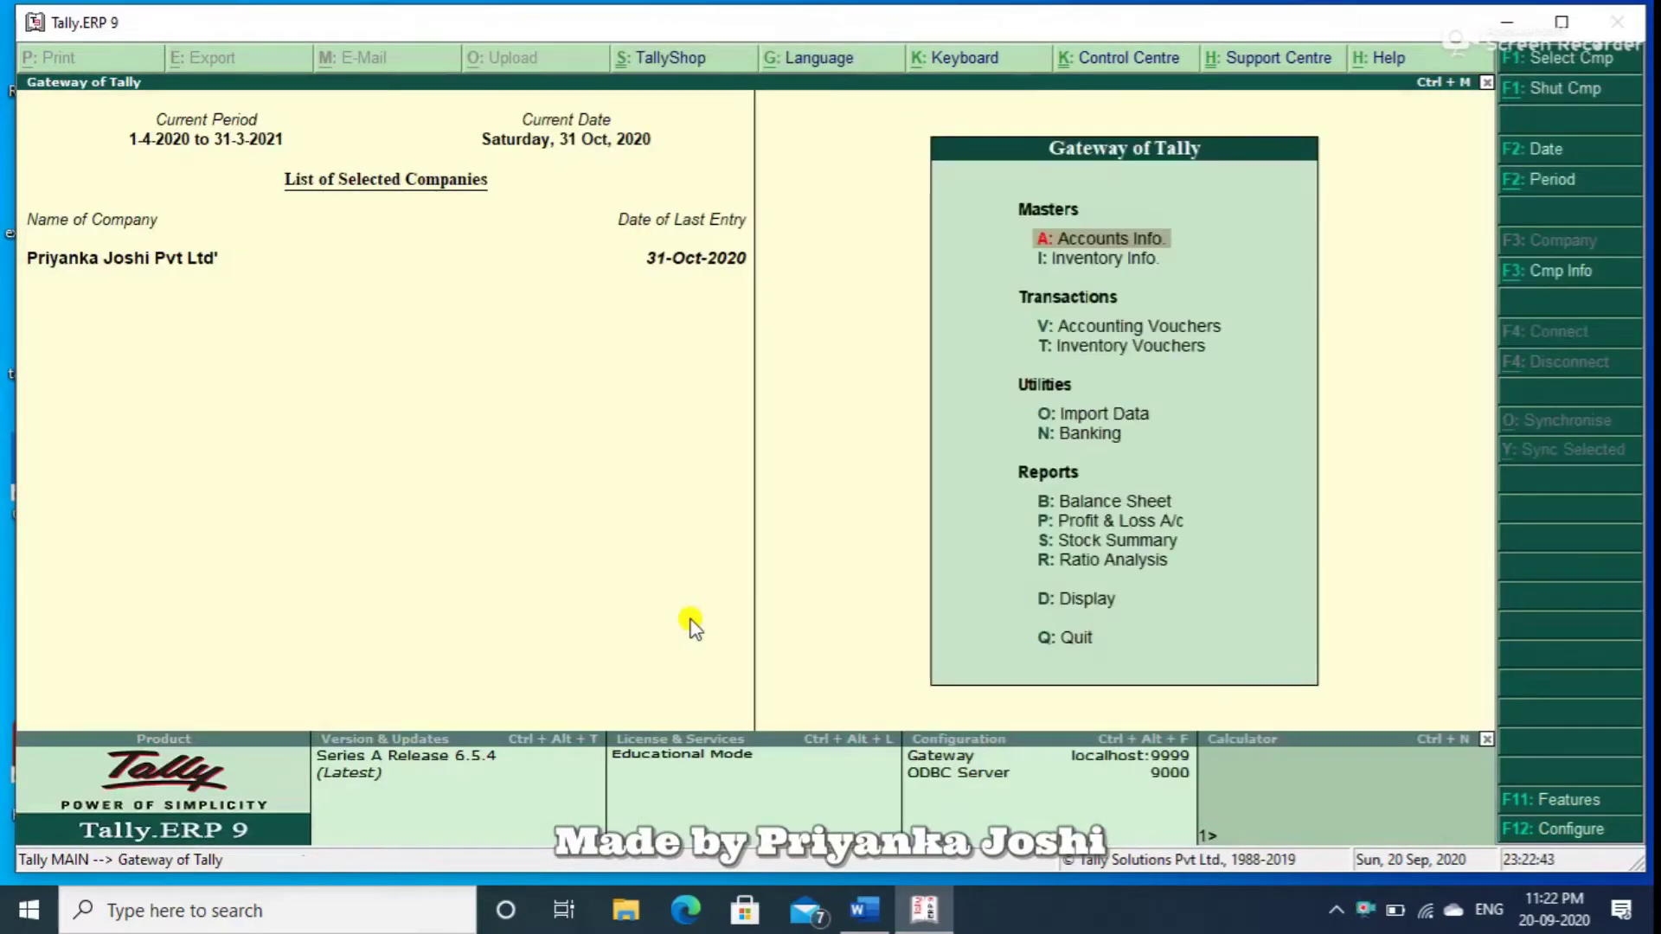
Start creating a single ledger and enter the party's name, leaving the alias blank.
key("Return")
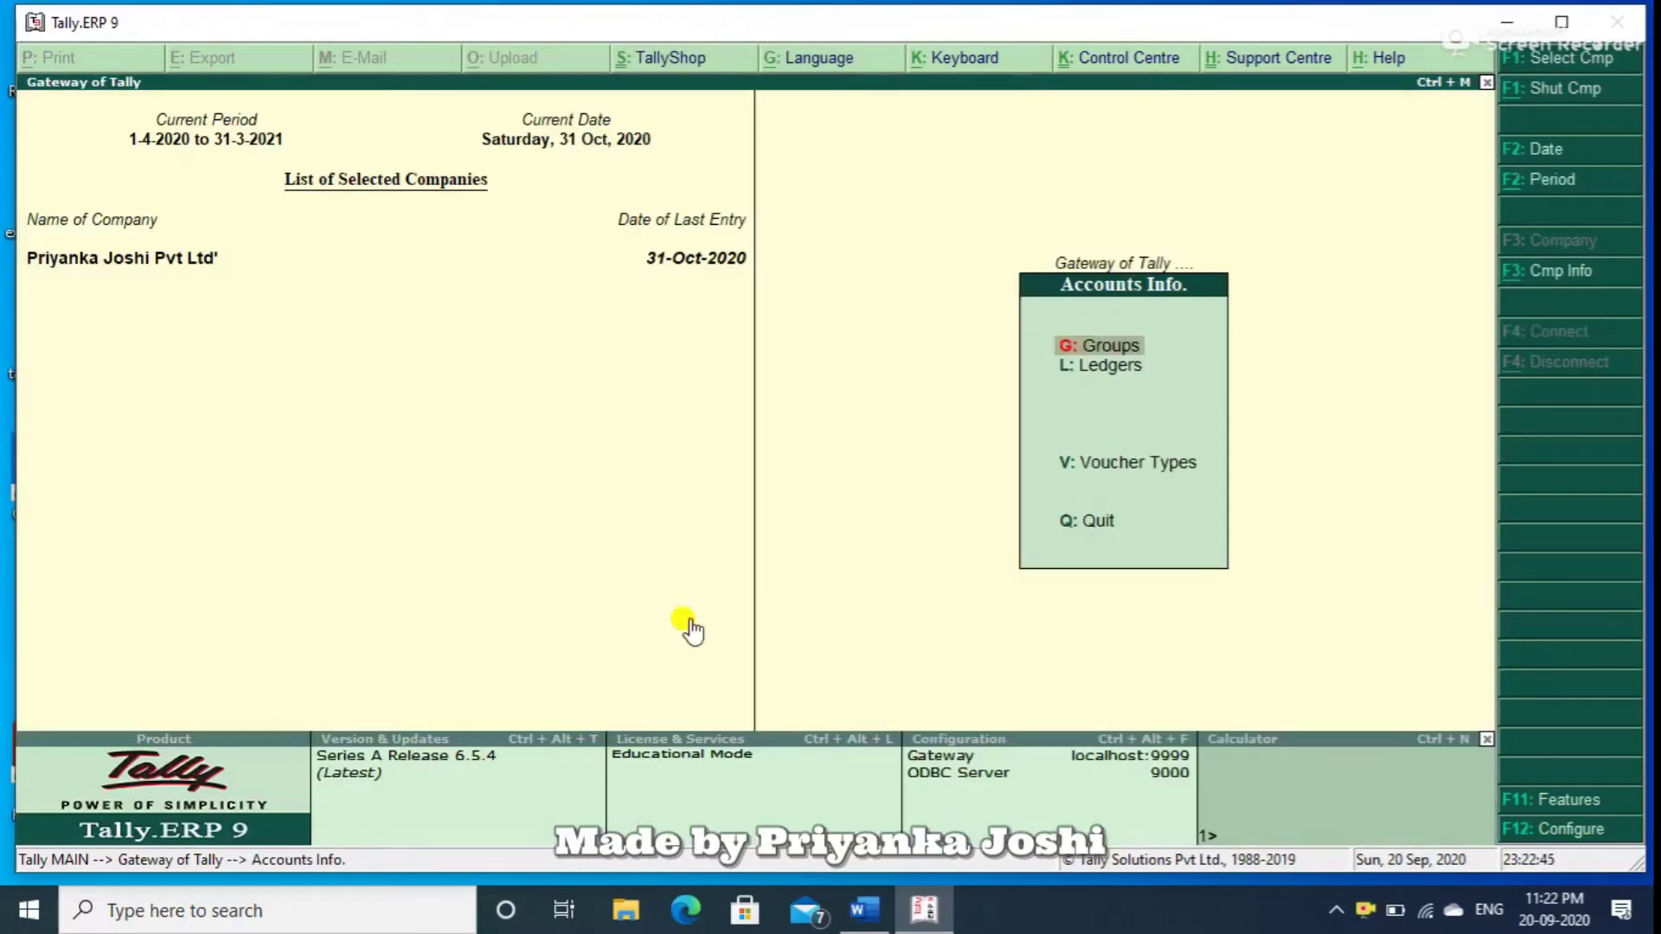
key("l")
key("Return")
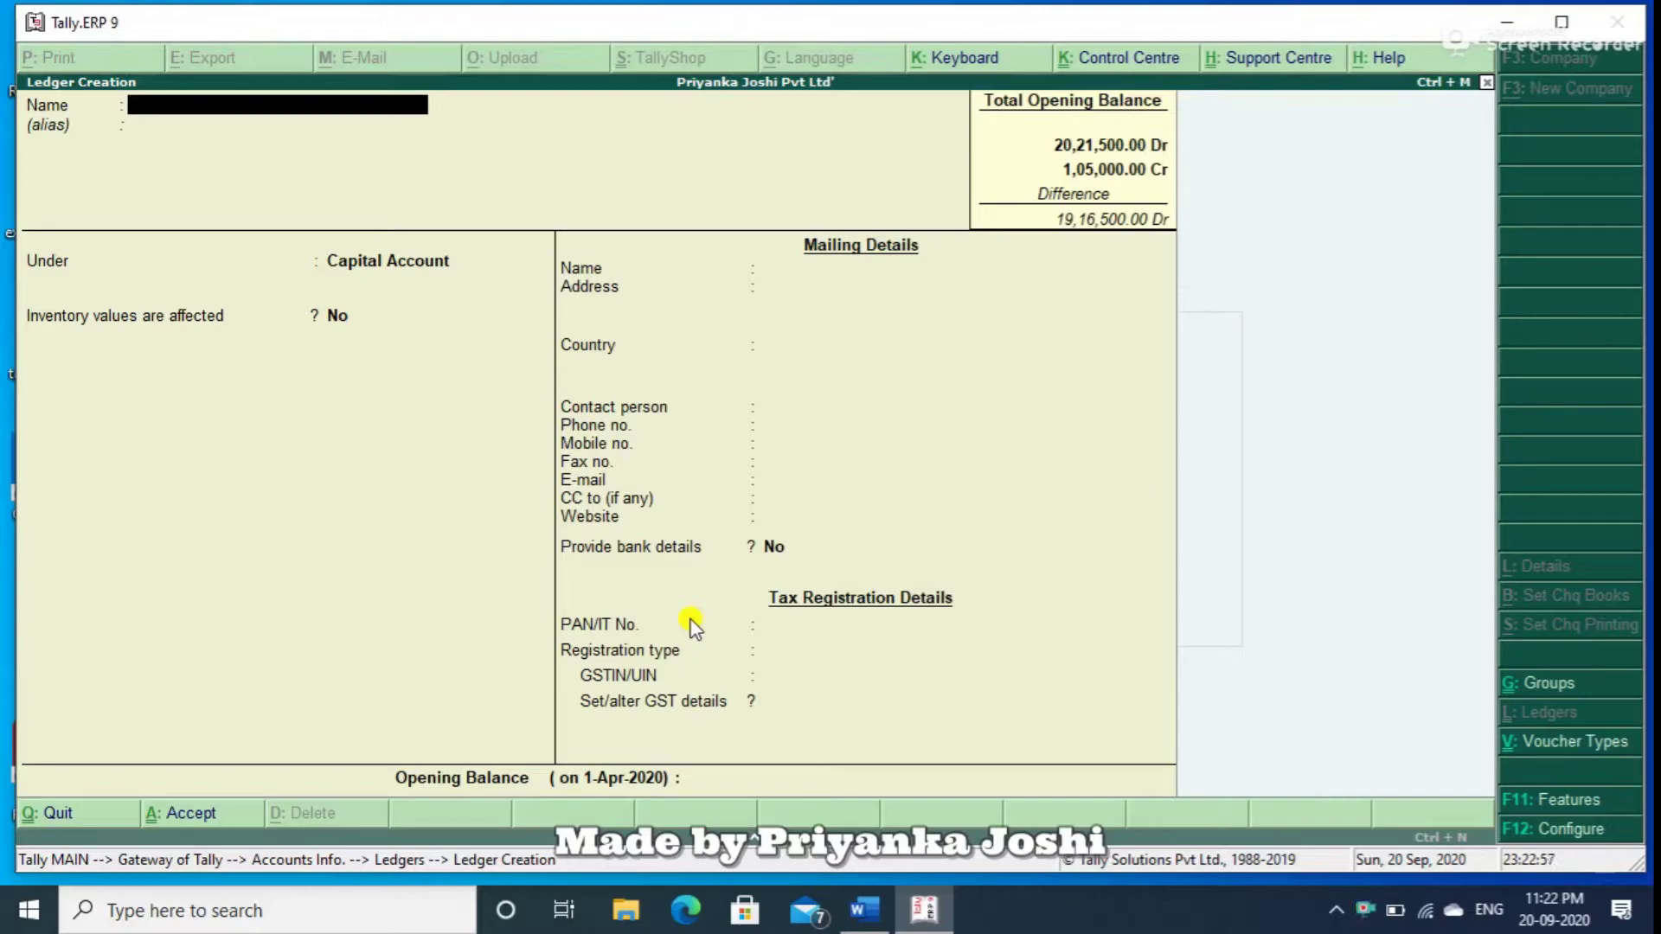
type("Mr.d")
key("Return")
key("Return")
Place the new ledger under the Sundry Debtors group.
type("Du")
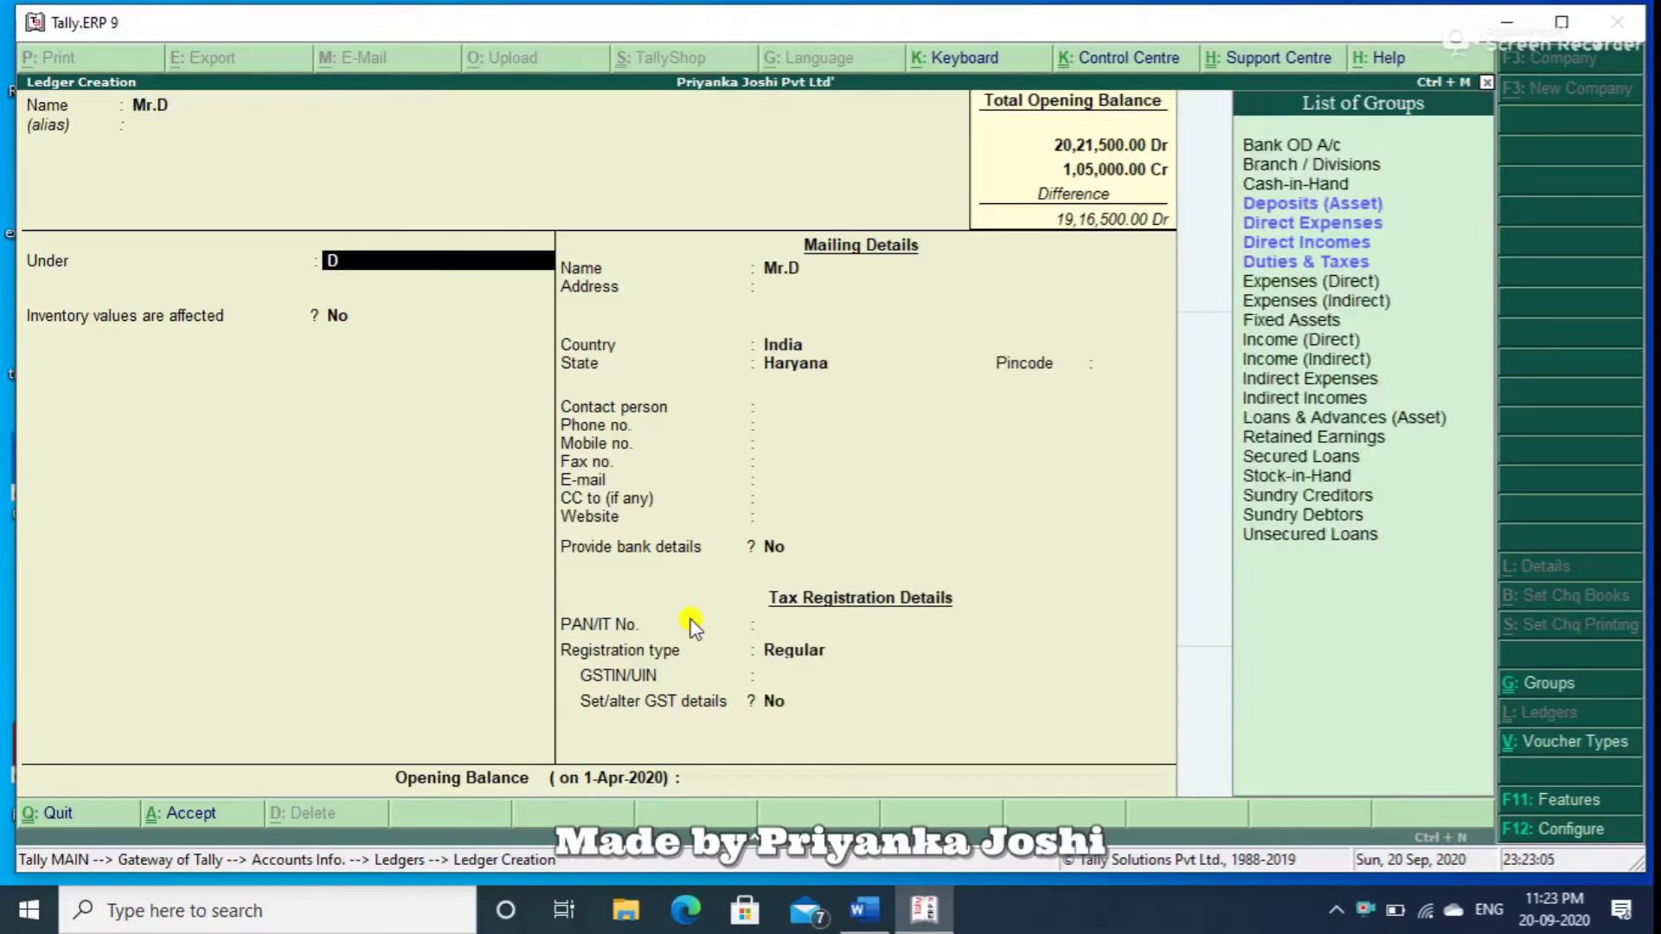
key("BackSpace")
key("BackSpace")
type("Sun")
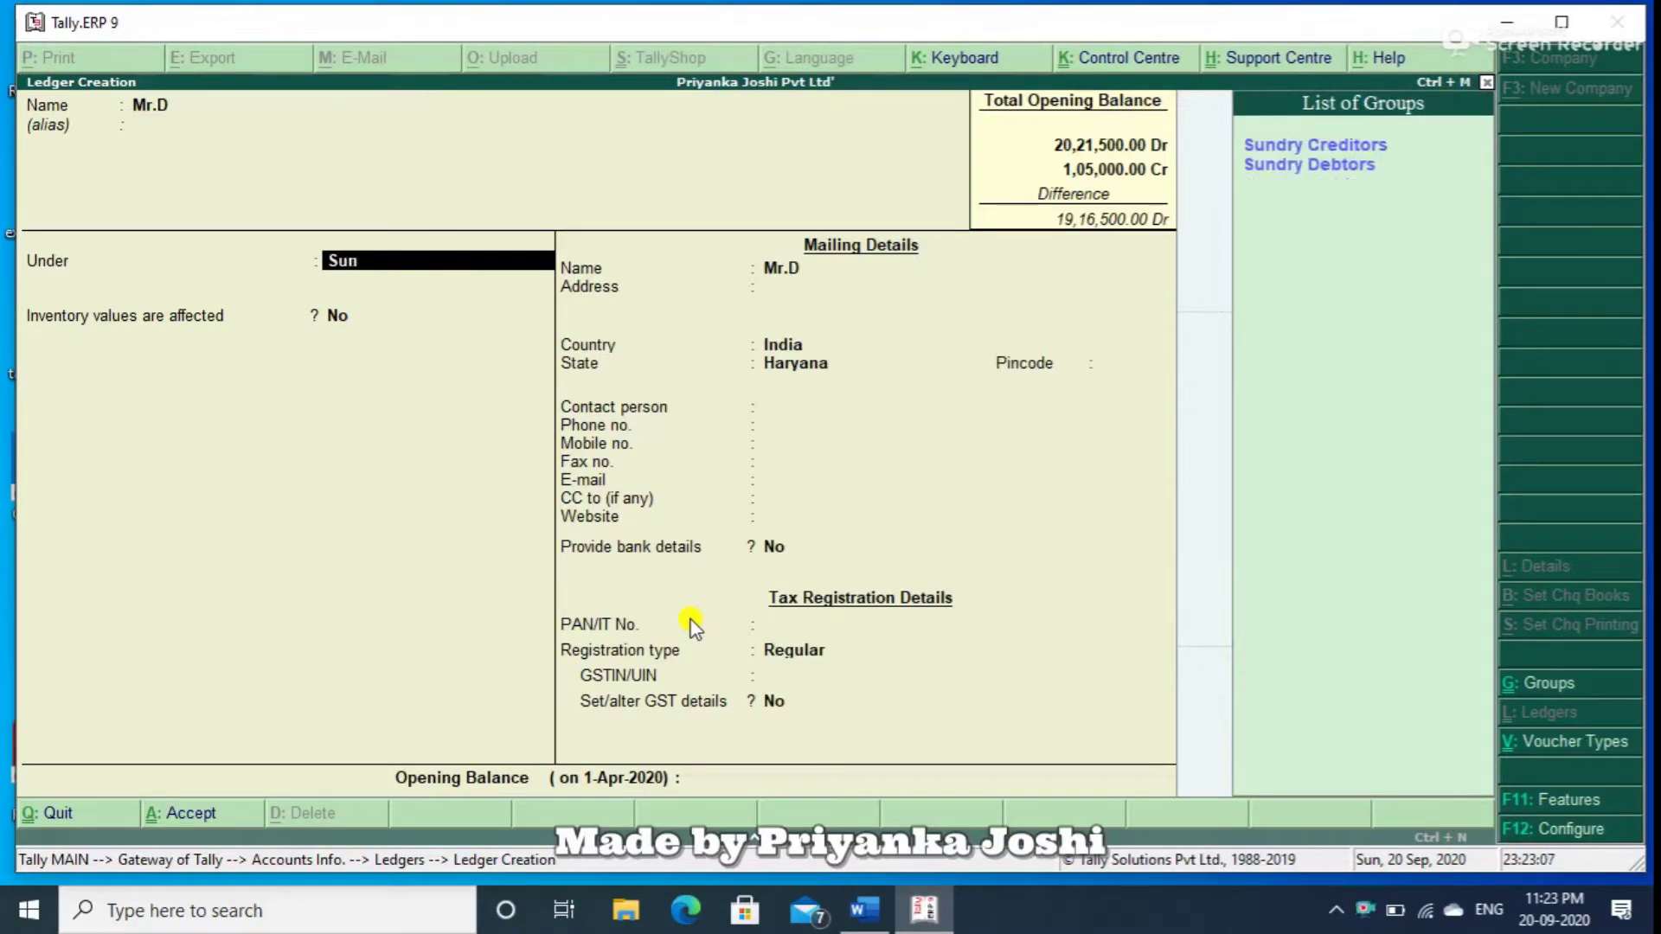
key("Down")
key("Return")
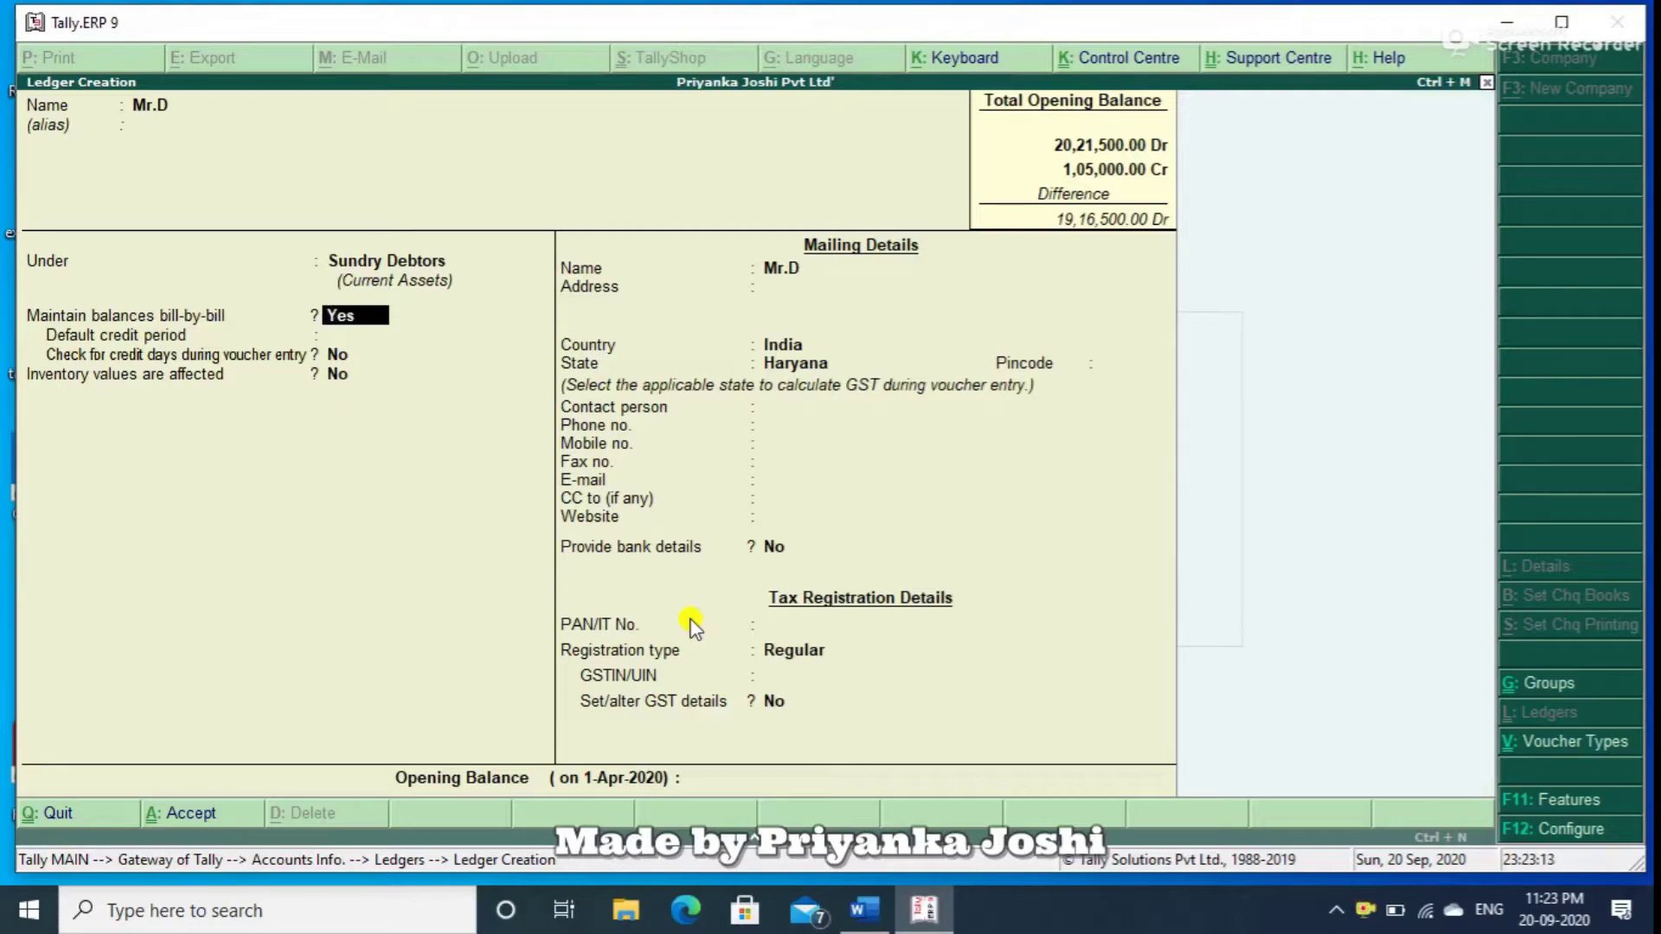
Keep bill-by-bill balances enabled and set the new ledger's opening balance to 10,000.00 Dr.
key("Return")
type("10000")
key("Return")
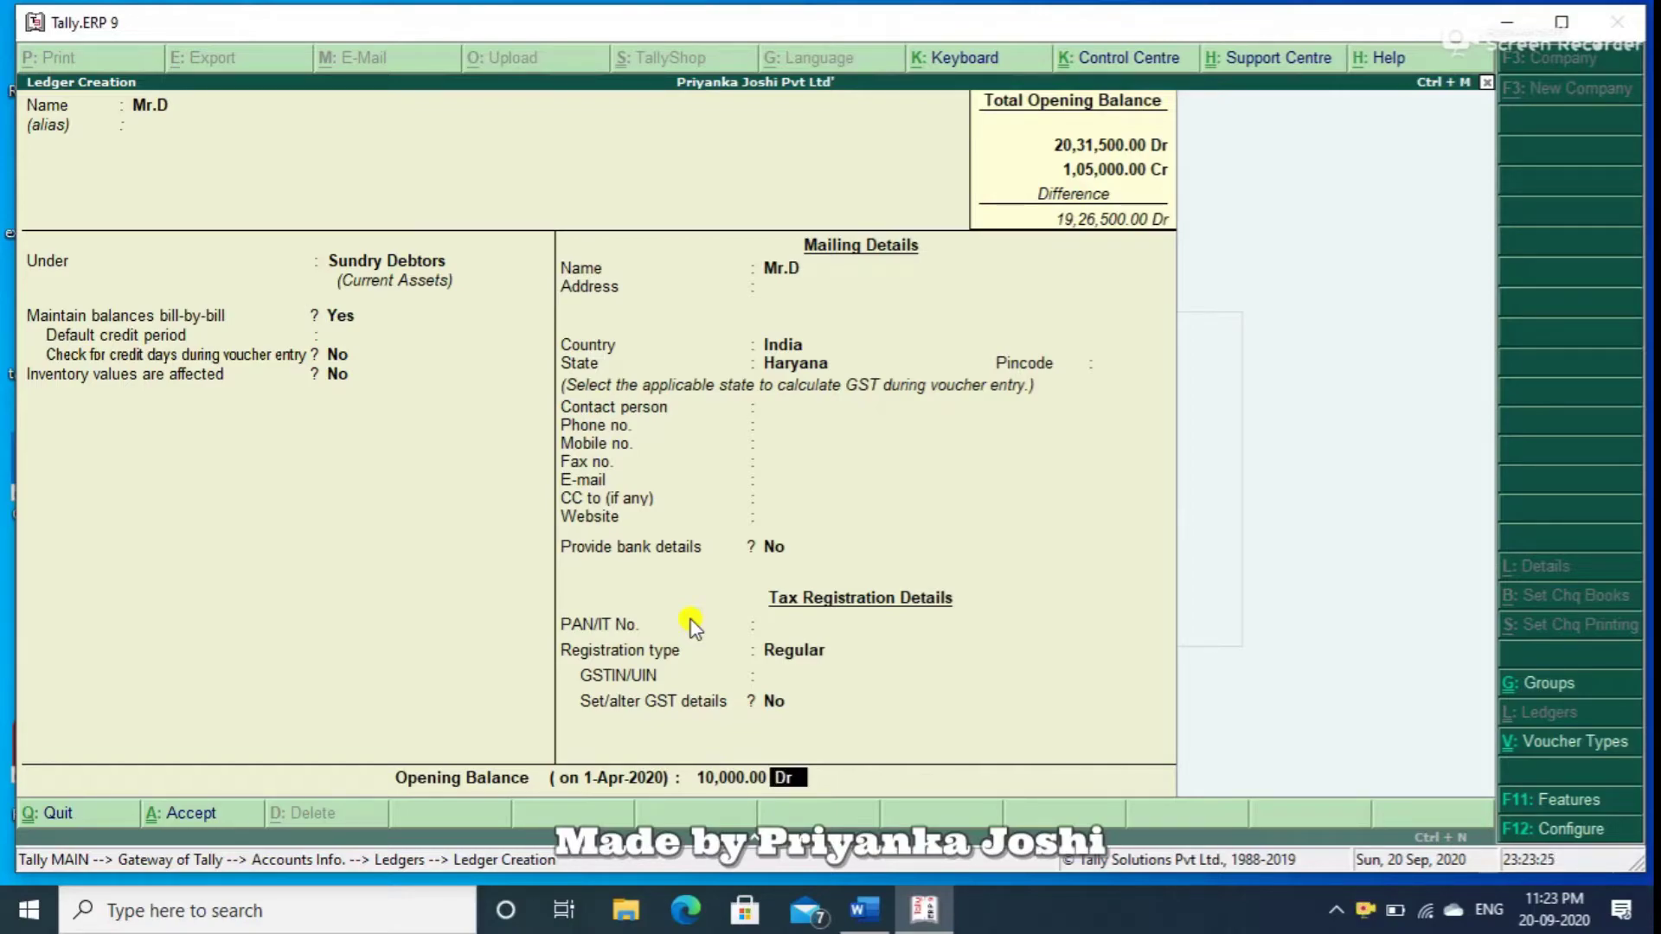
key("Return")
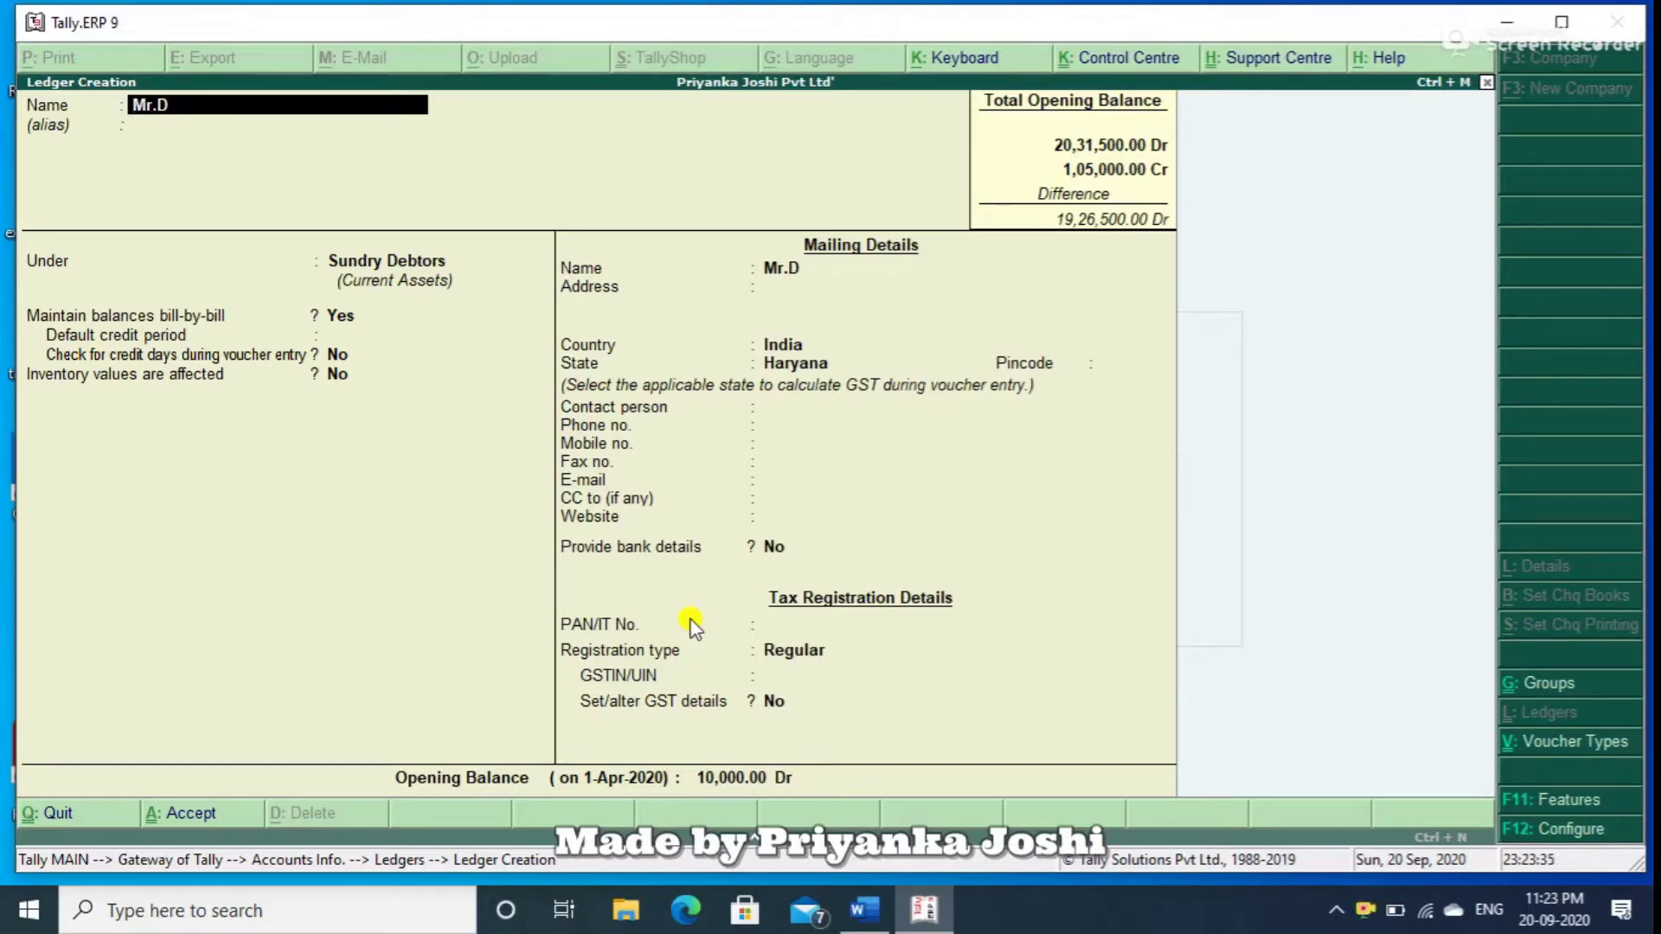
key("Return")
key("Return")
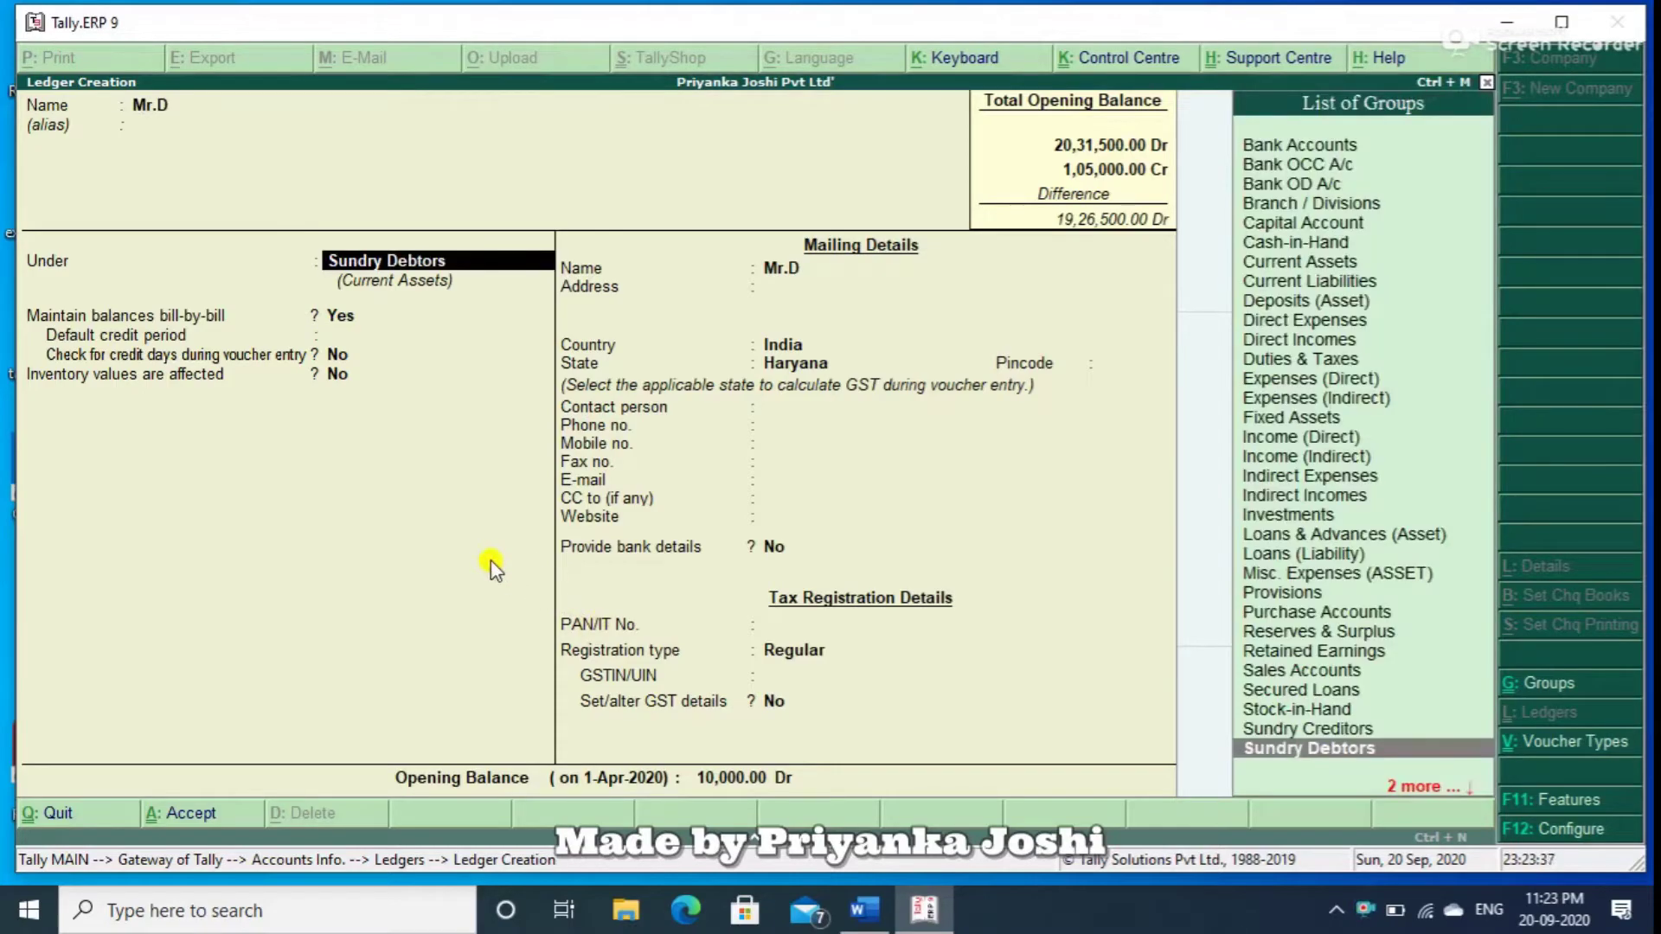
key("BackSpace")
key("BackSpace")
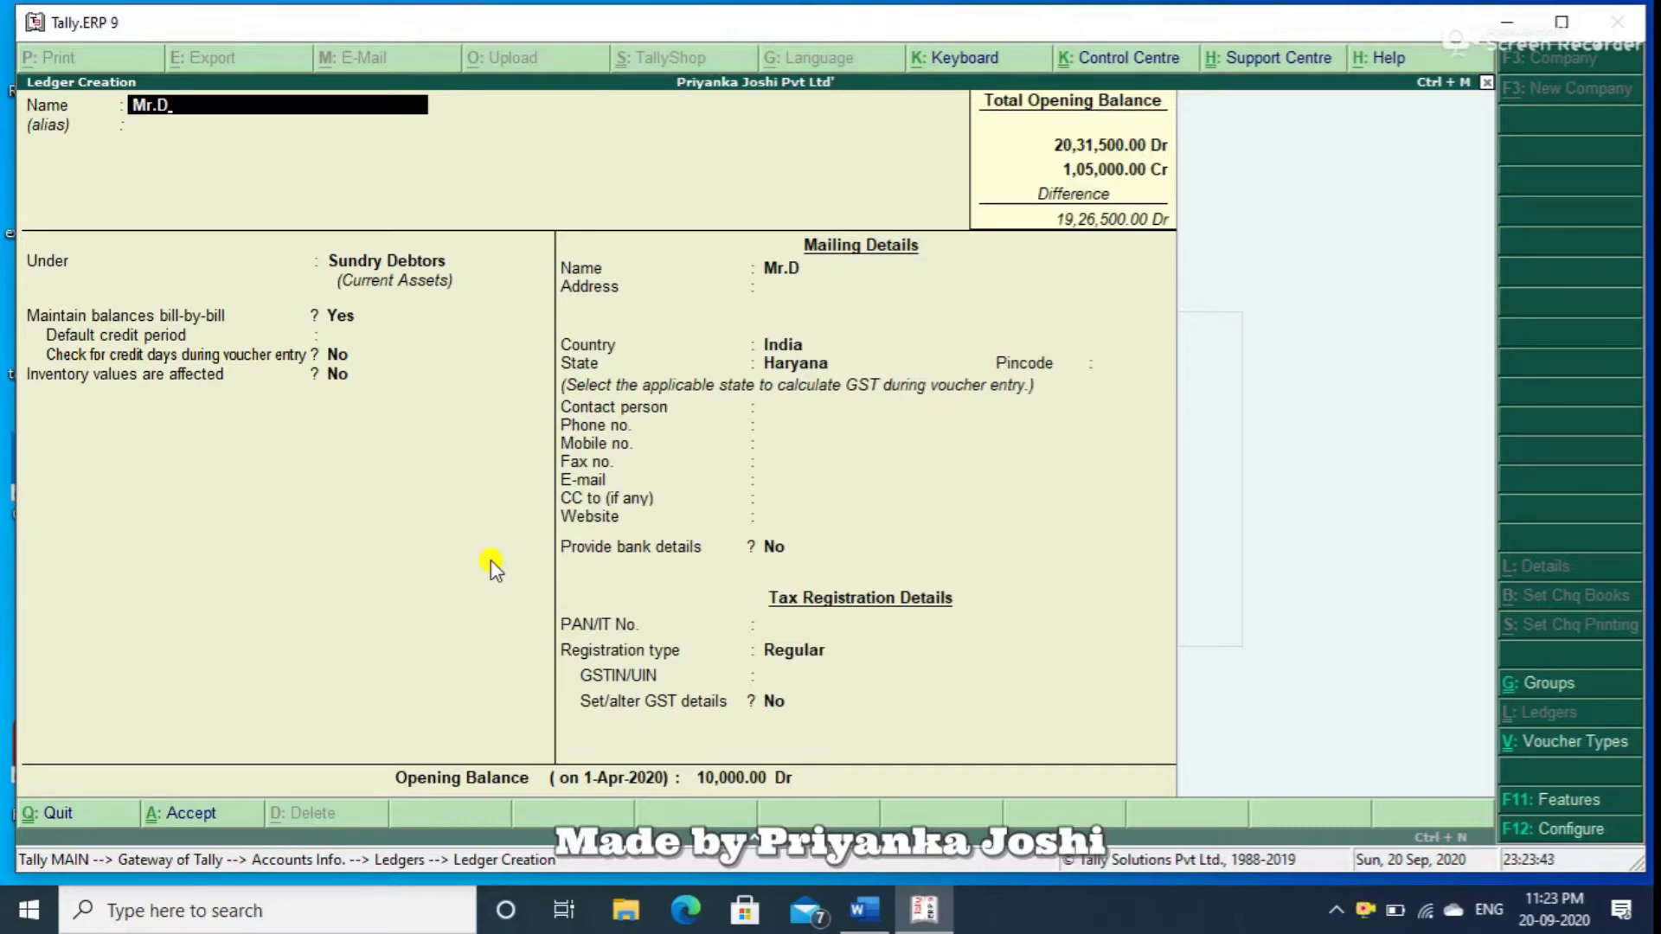
type("ghgh")
key("BackSpace")
key("BackSpace")
key("BackSpace")
key("BackSpace")
Save the new ledger, leave the blank creation form and return to the Gateway of Tally.
key("ctrl+a")
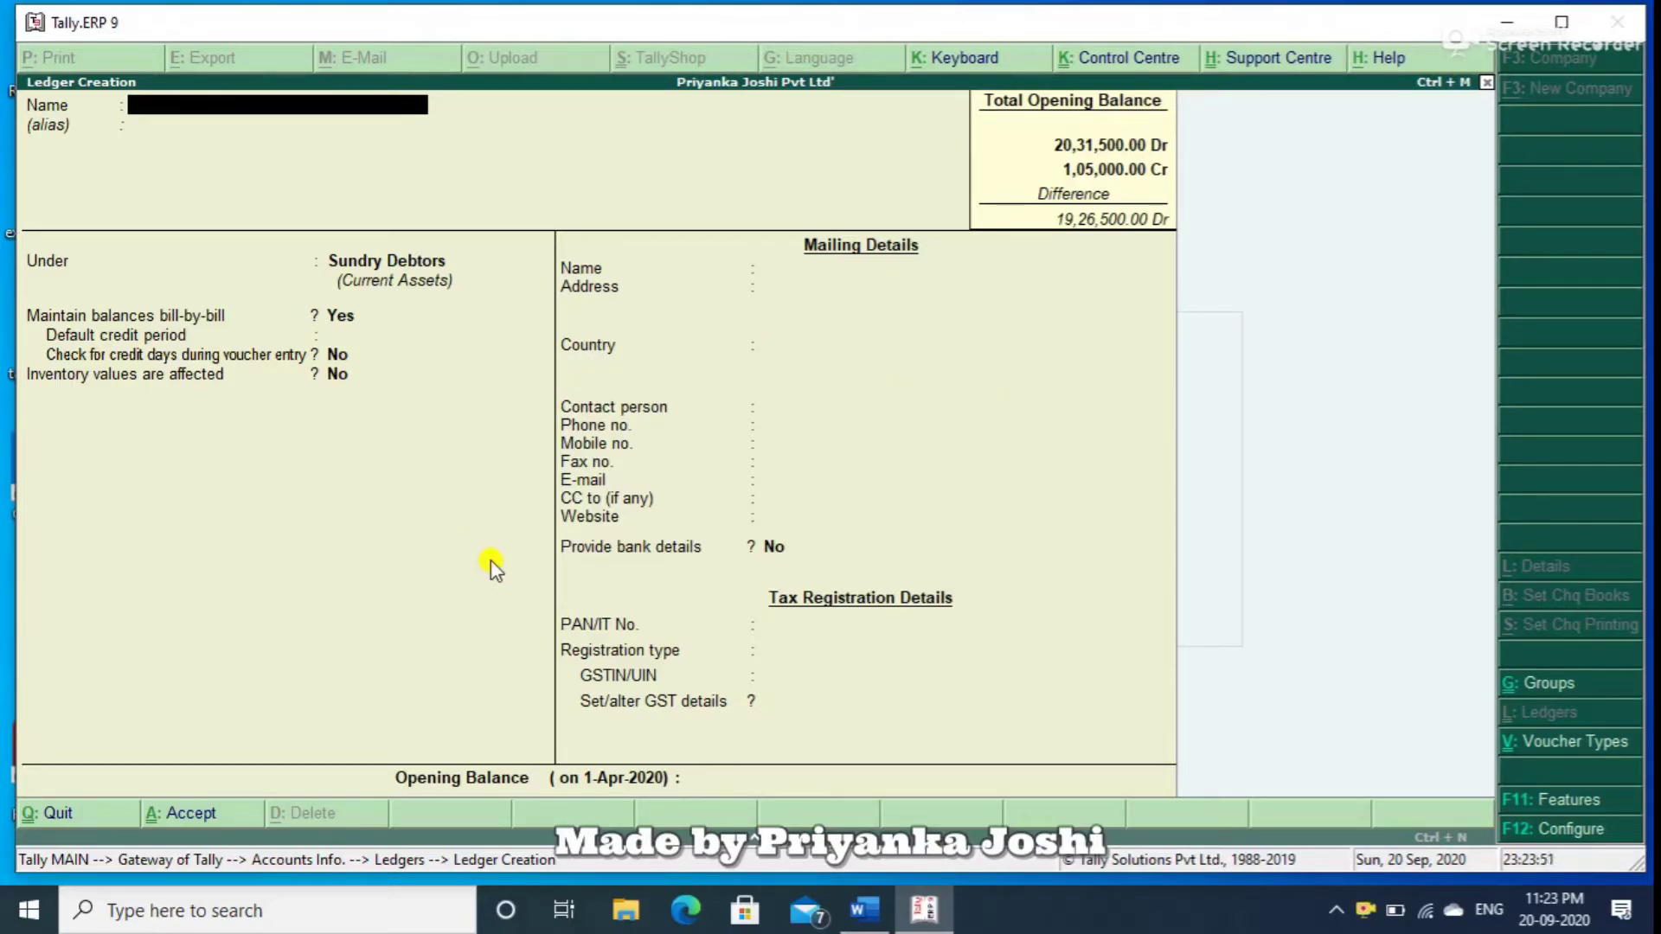
key("Escape")
key("Return")
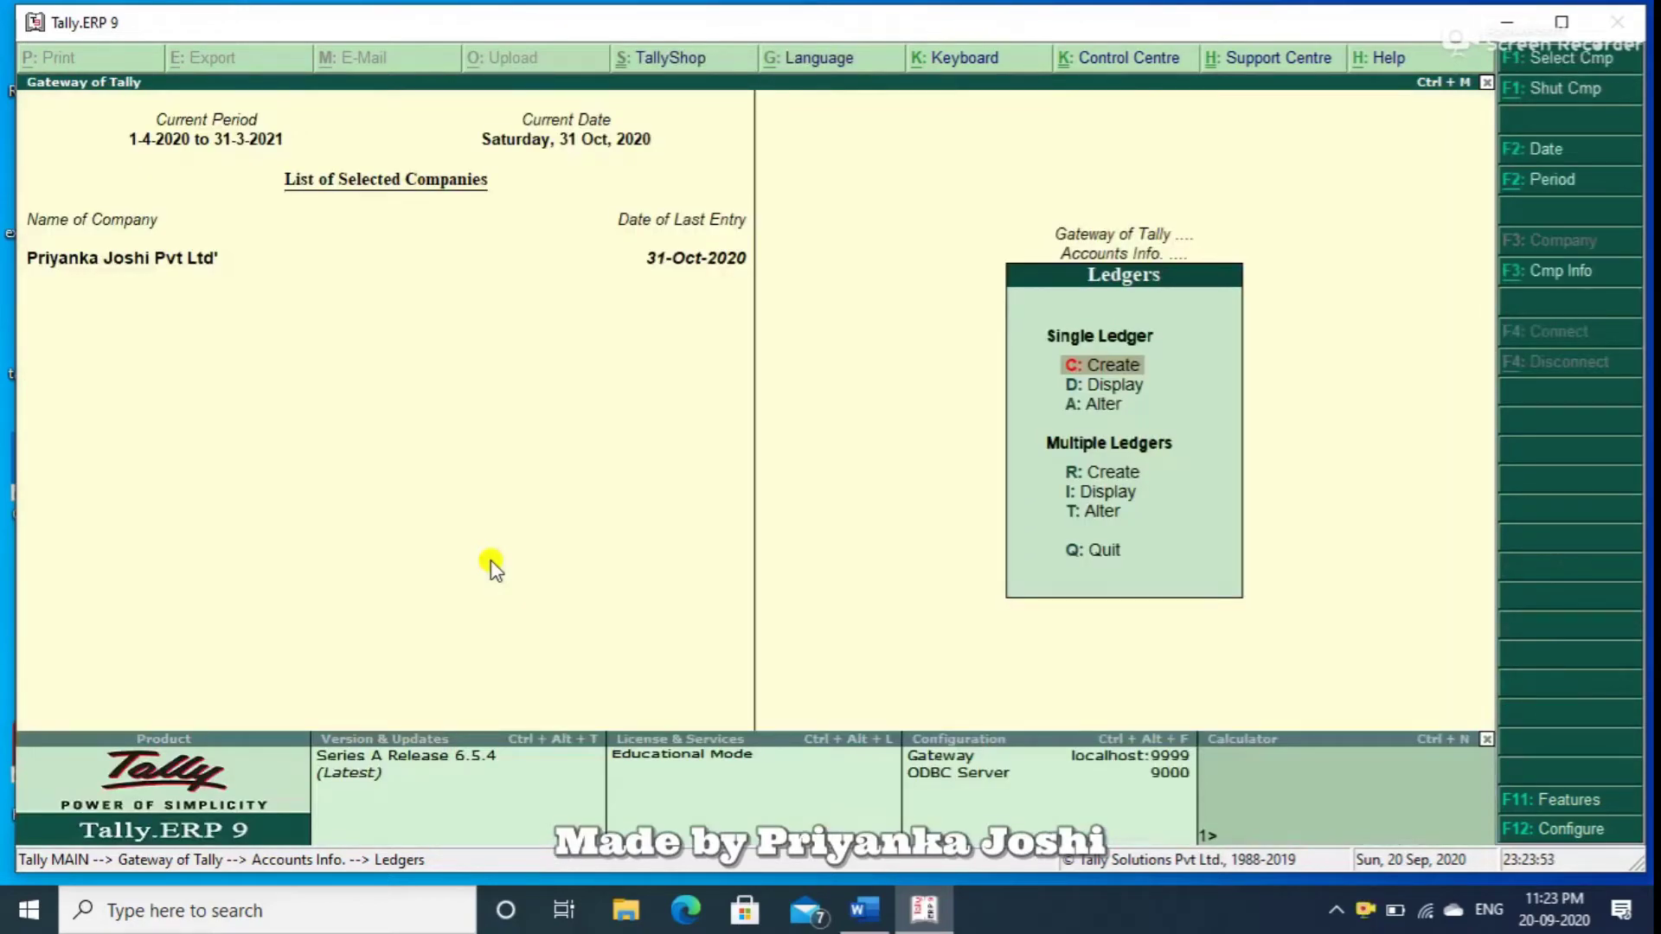
key("Escape")
key("Escape")
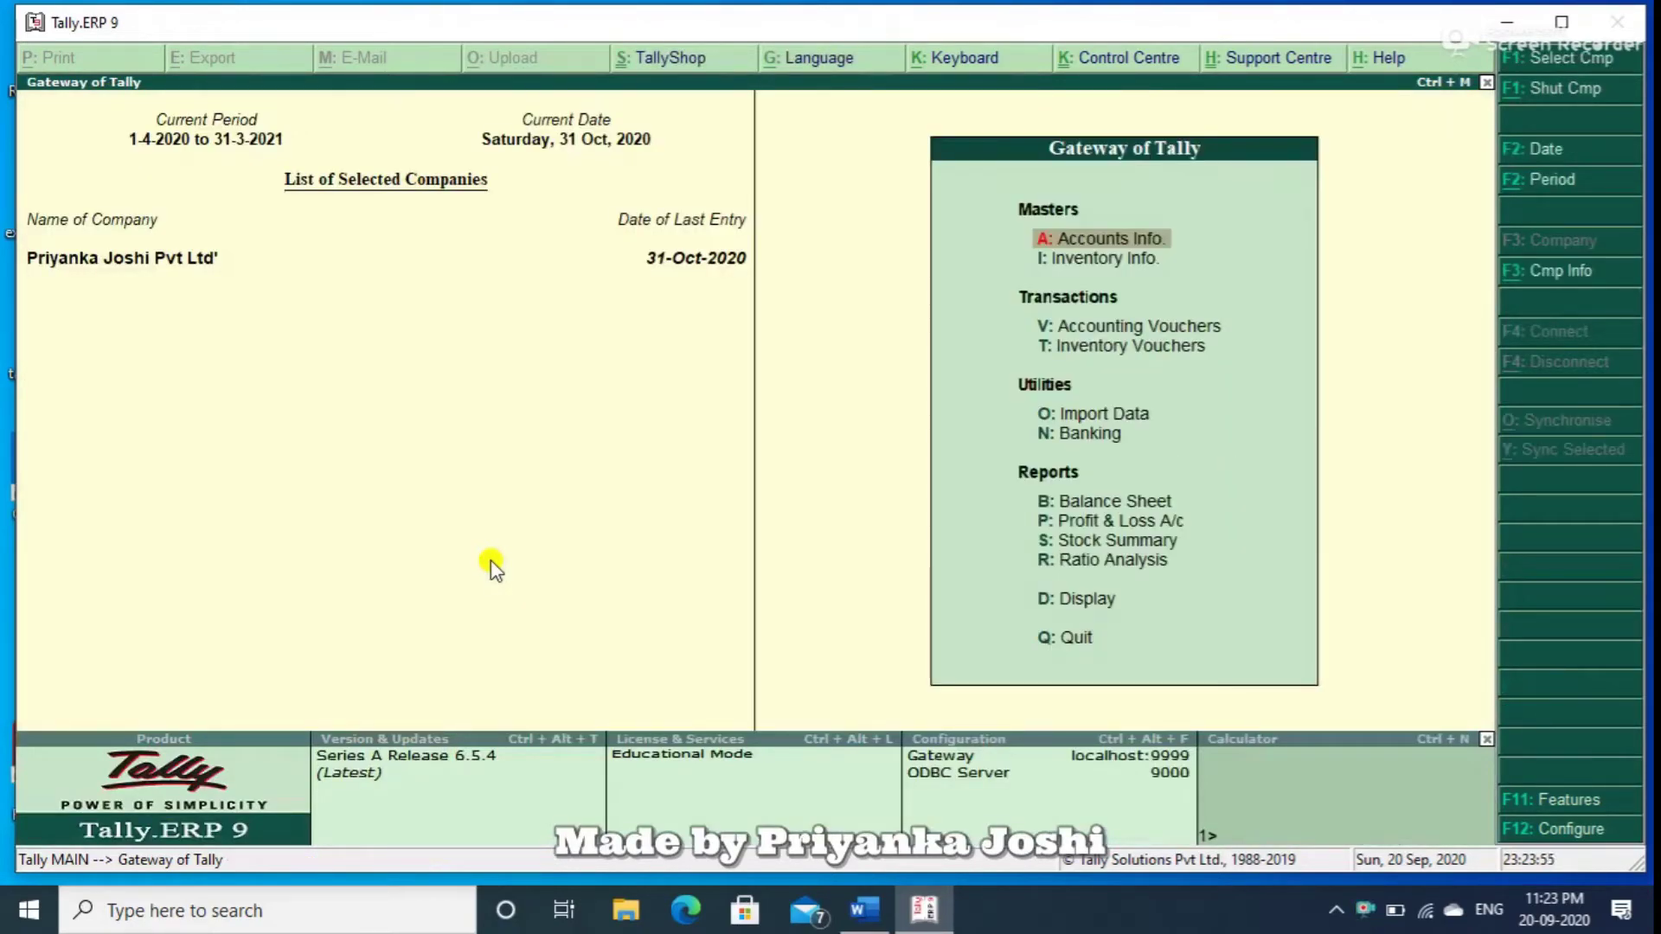
Open the Axis Bank Credit Card ledger for single-ledger alteration.
key("a")
key("l")
key("a")
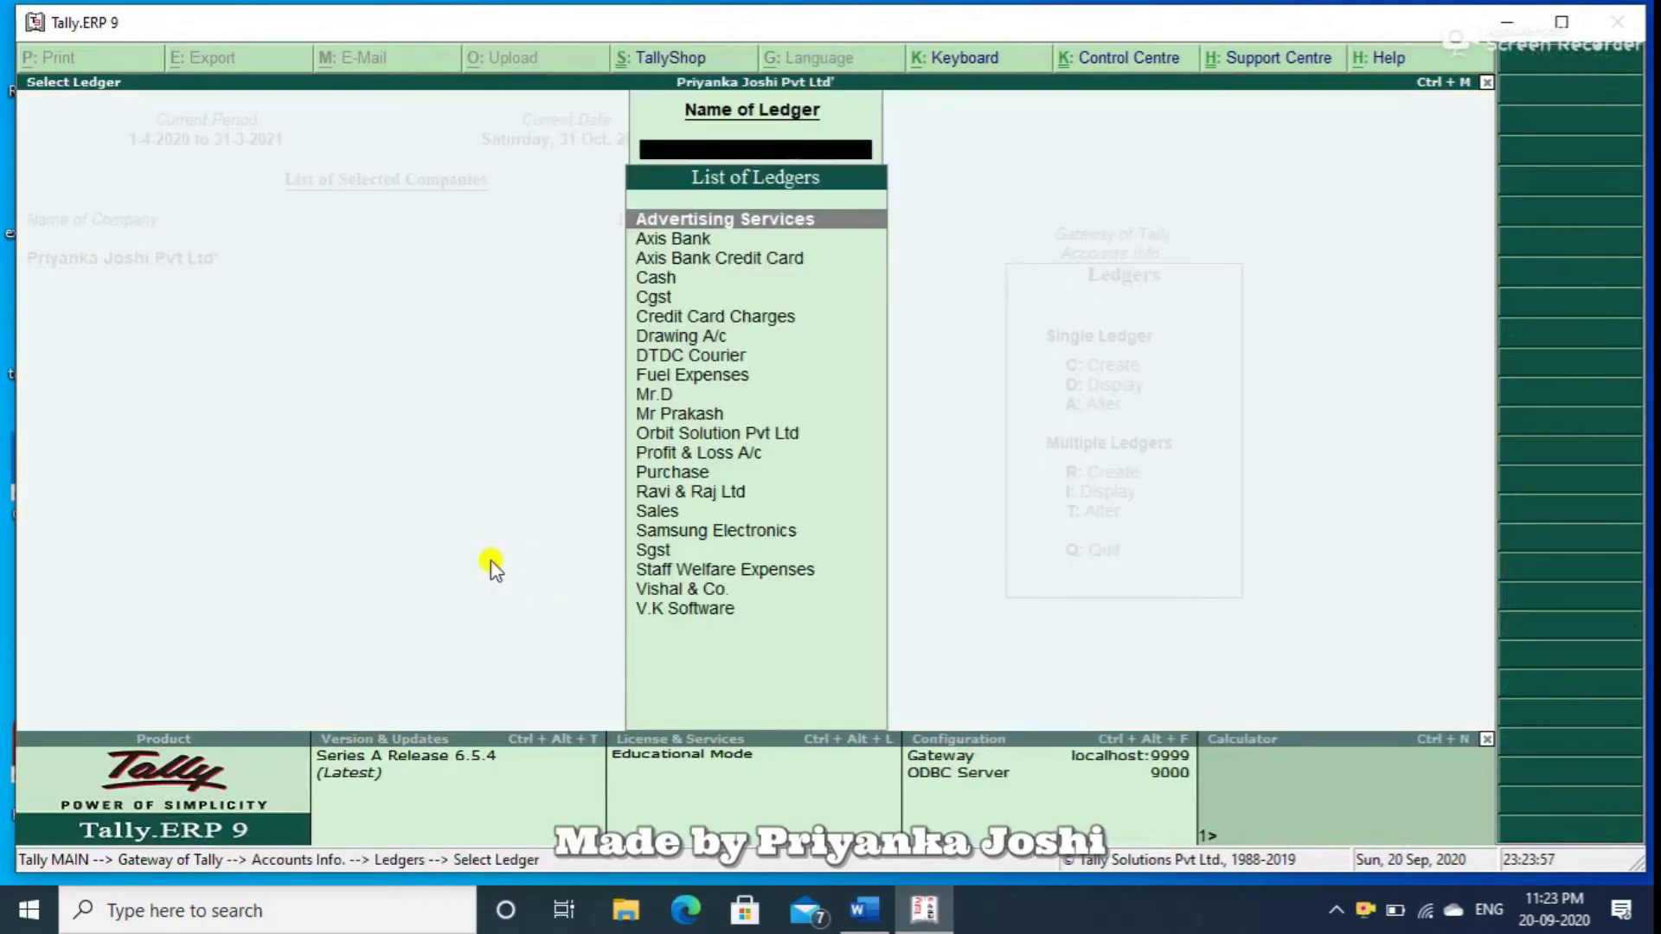
key("Down")
key("Down")
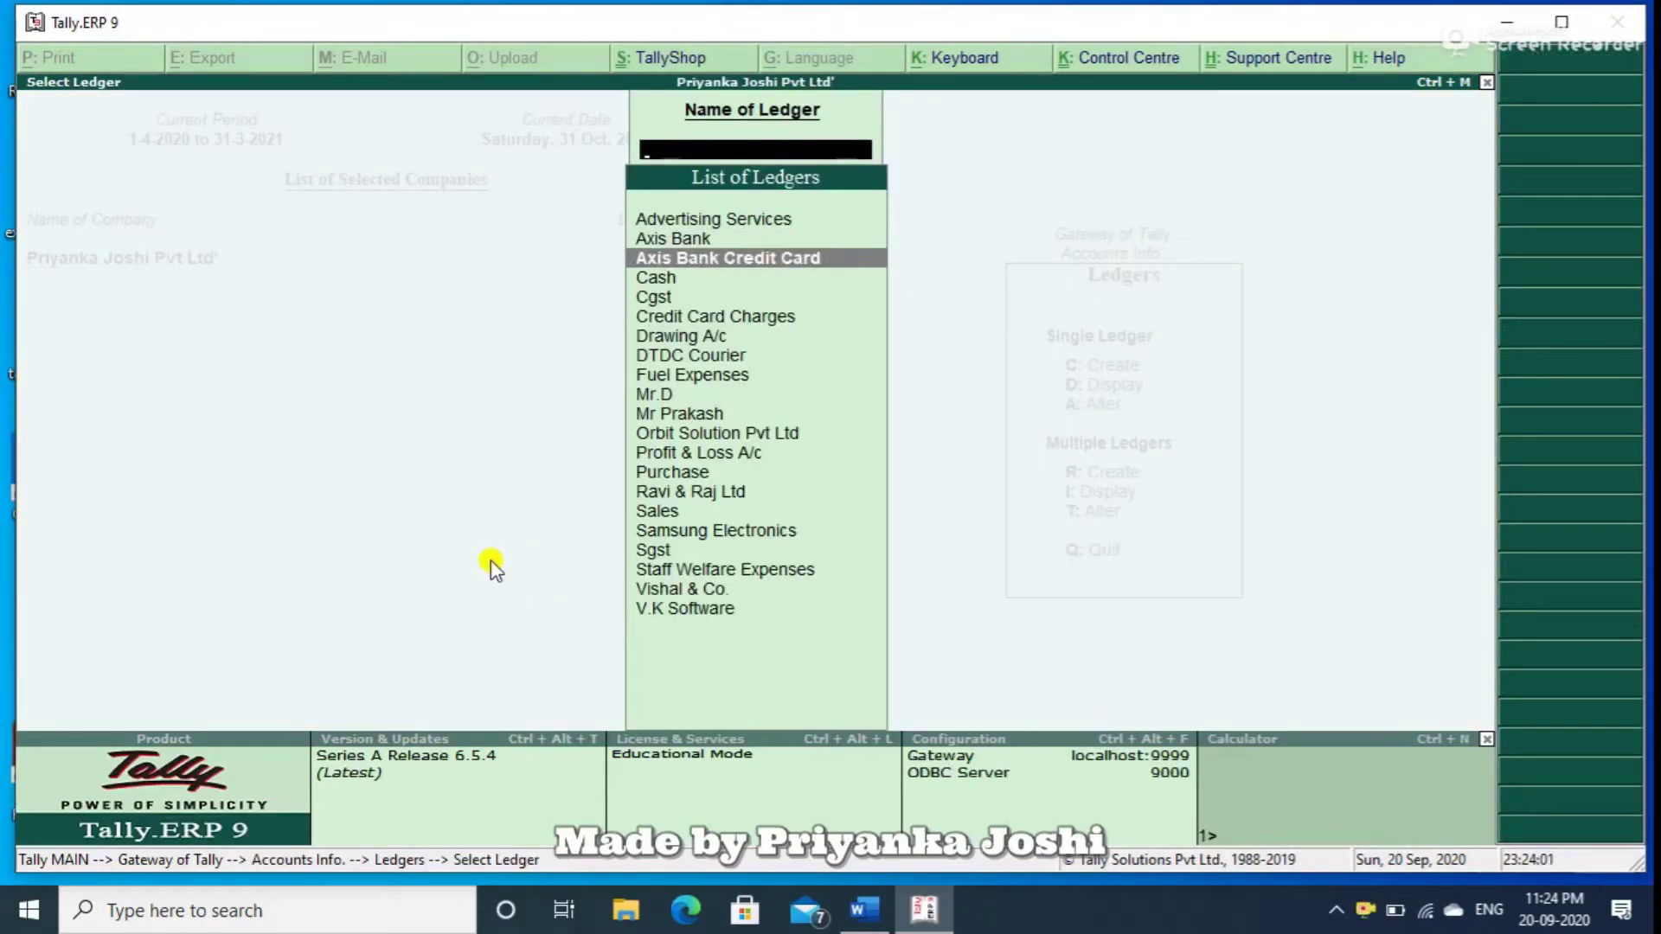
key("Return")
Quit the ledger alteration without changes and return to the Gateway of Tally.
key("Escape")
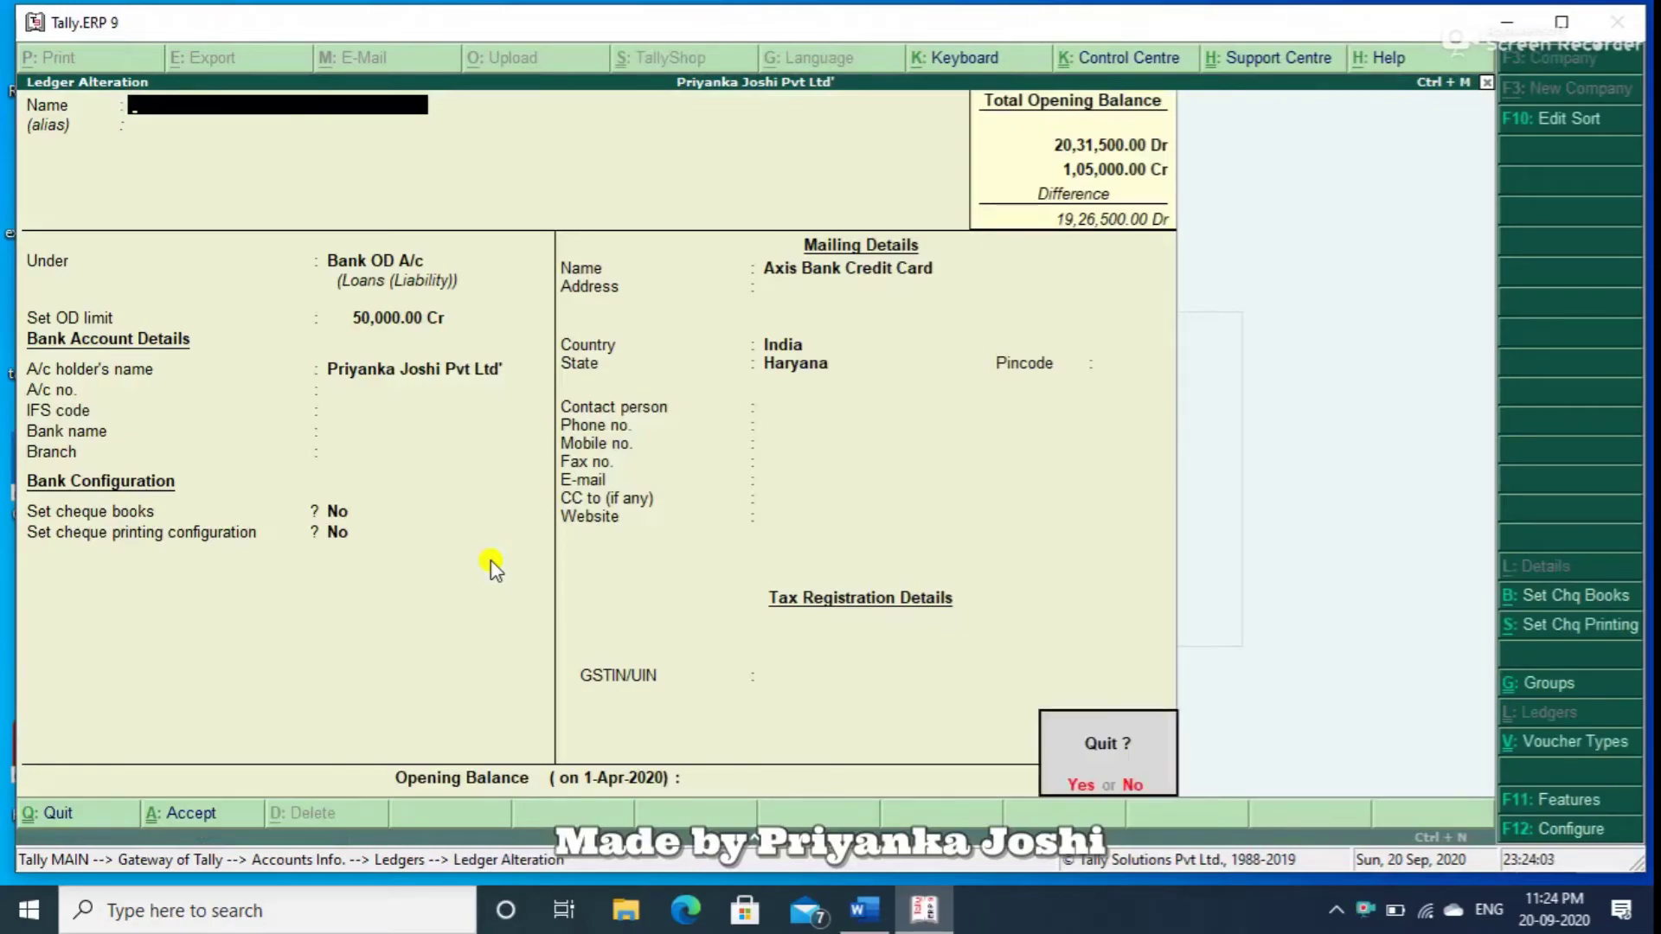
key("Return")
key("Escape")
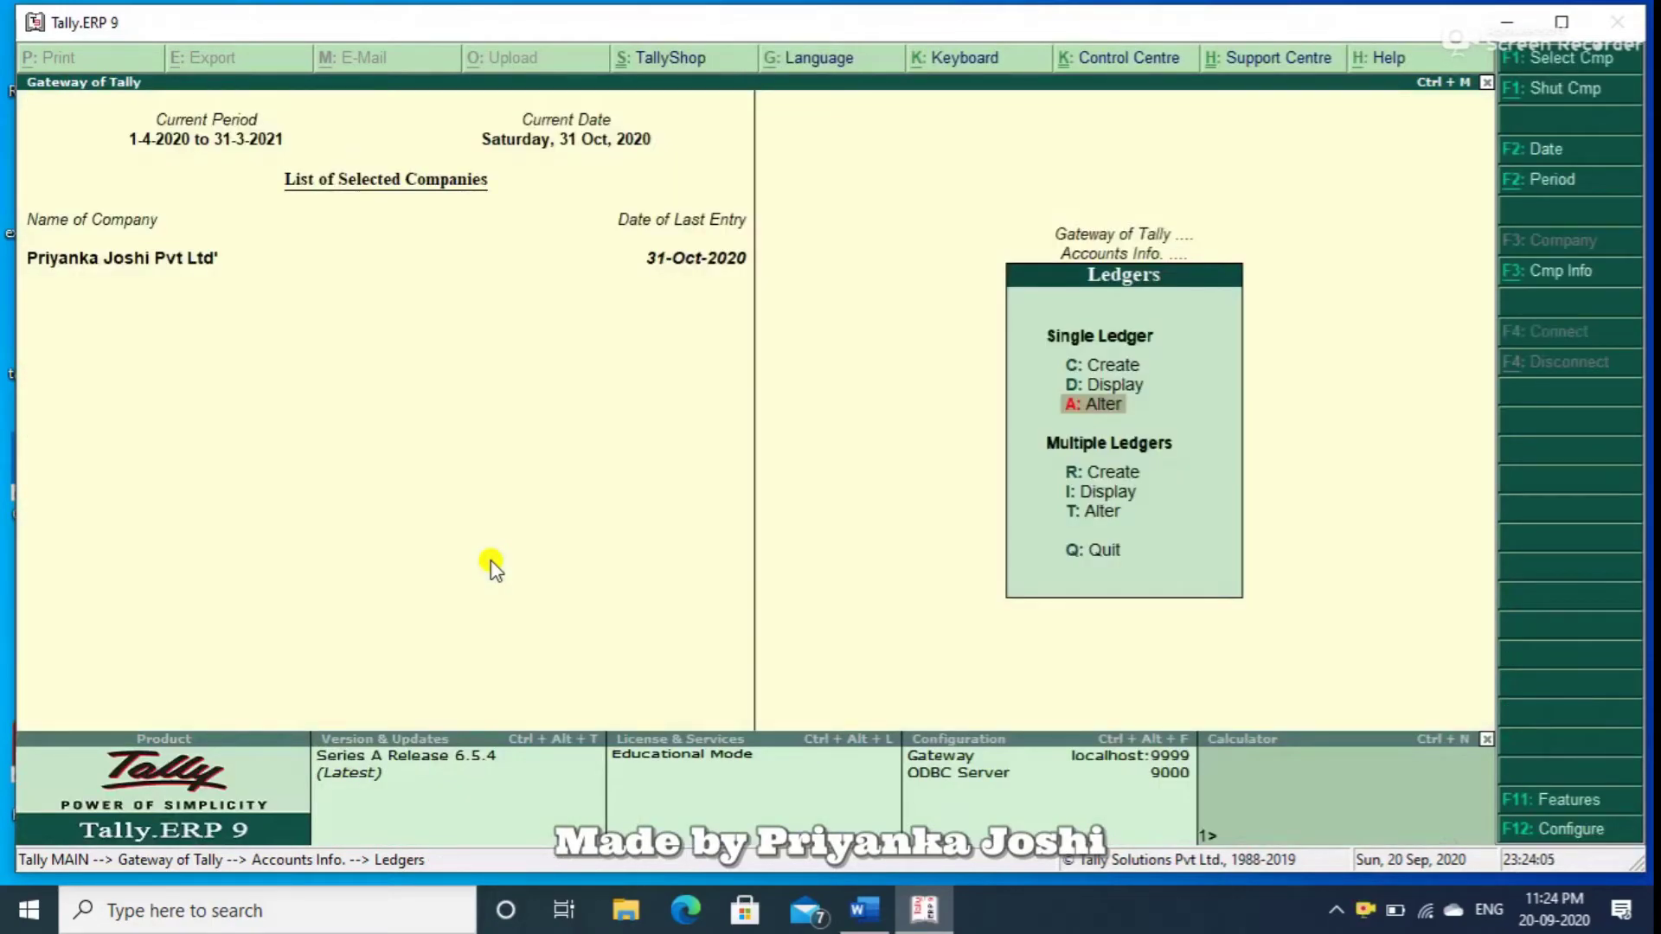
key("Escape")
key("Escape")
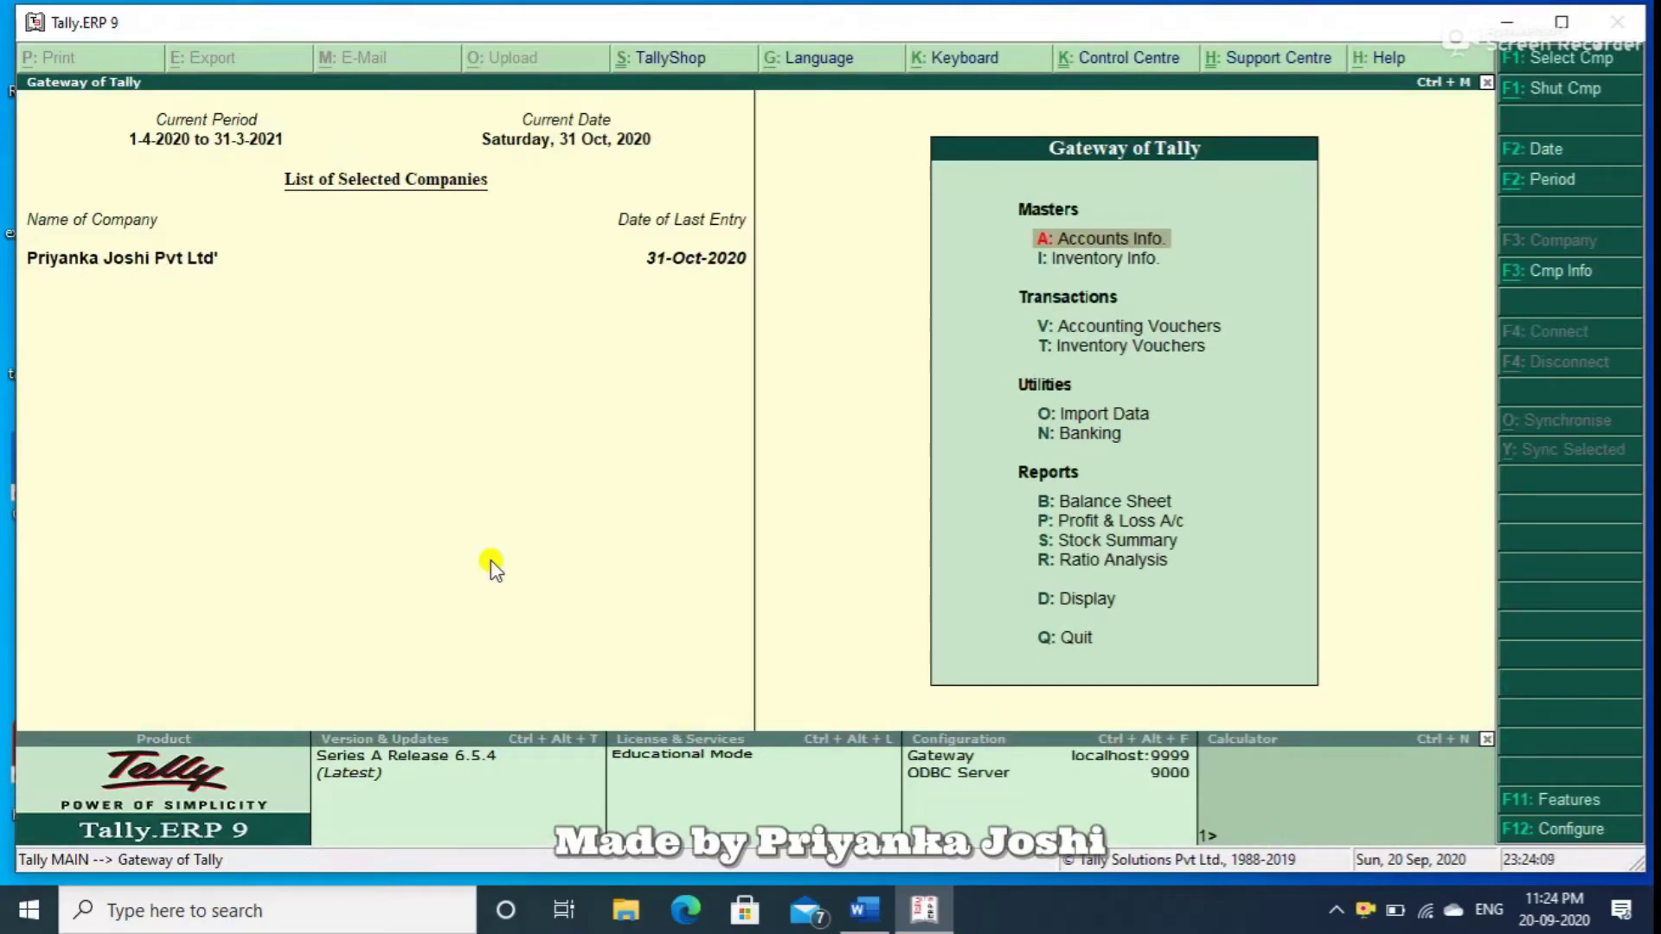
Start a sales voucher for the newly created debtor, accepting the default party details and the Sales ledger.
key("v")
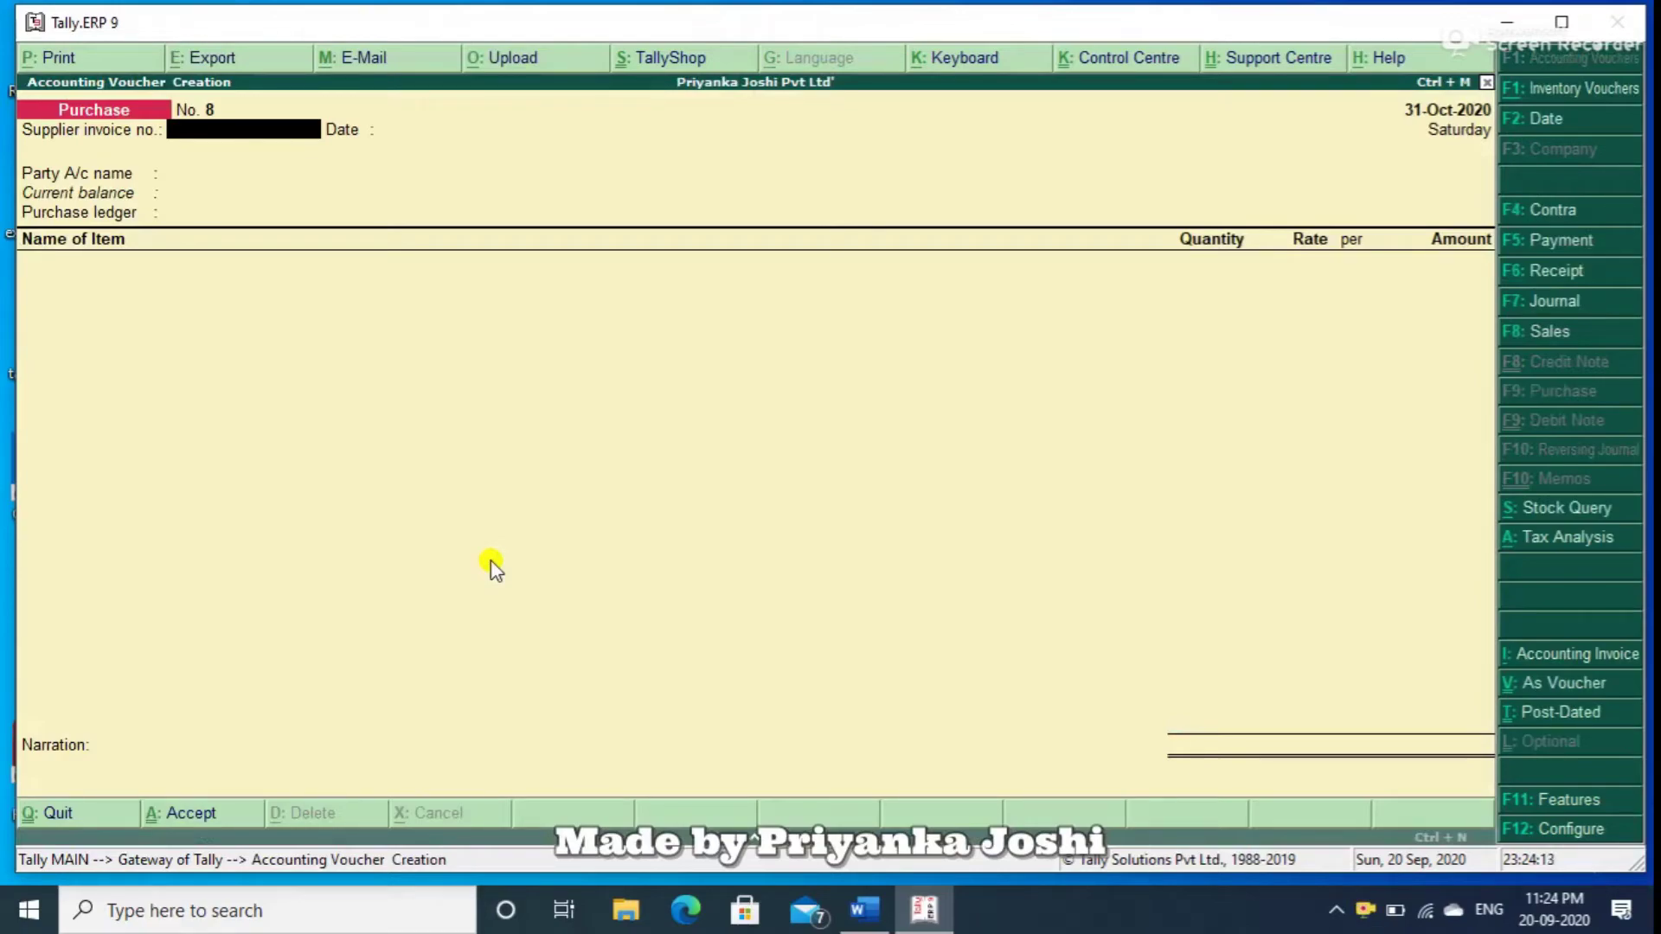
key("F8")
key("Return")
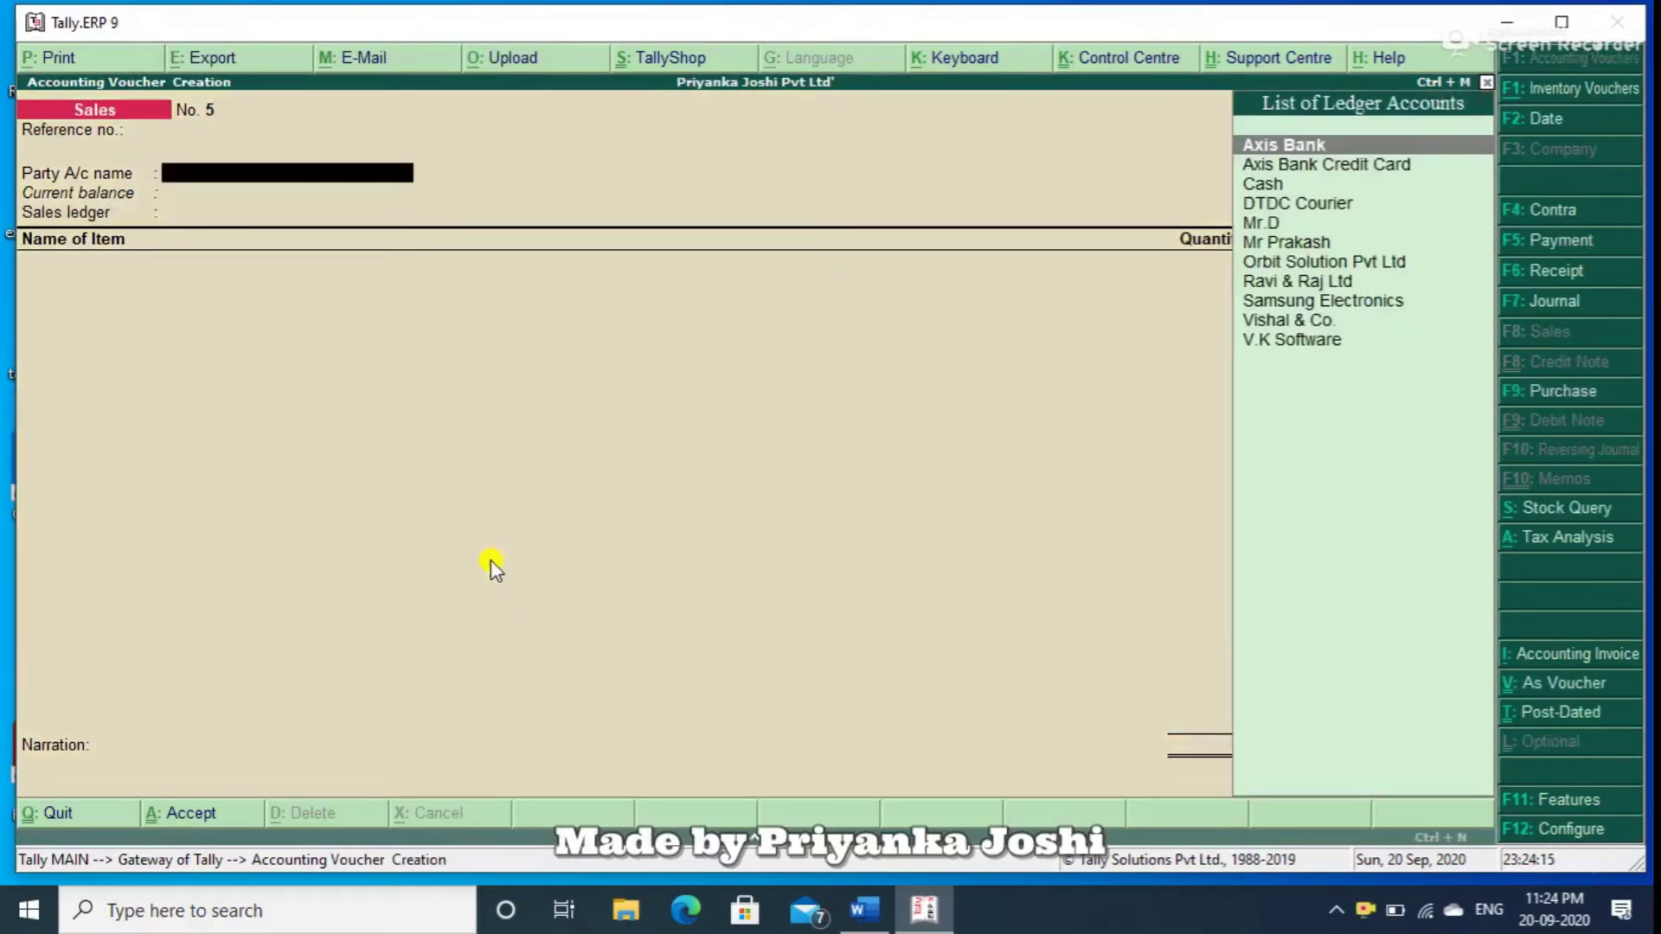
type("Mr")
key("Down")
key("Up")
key("Return")
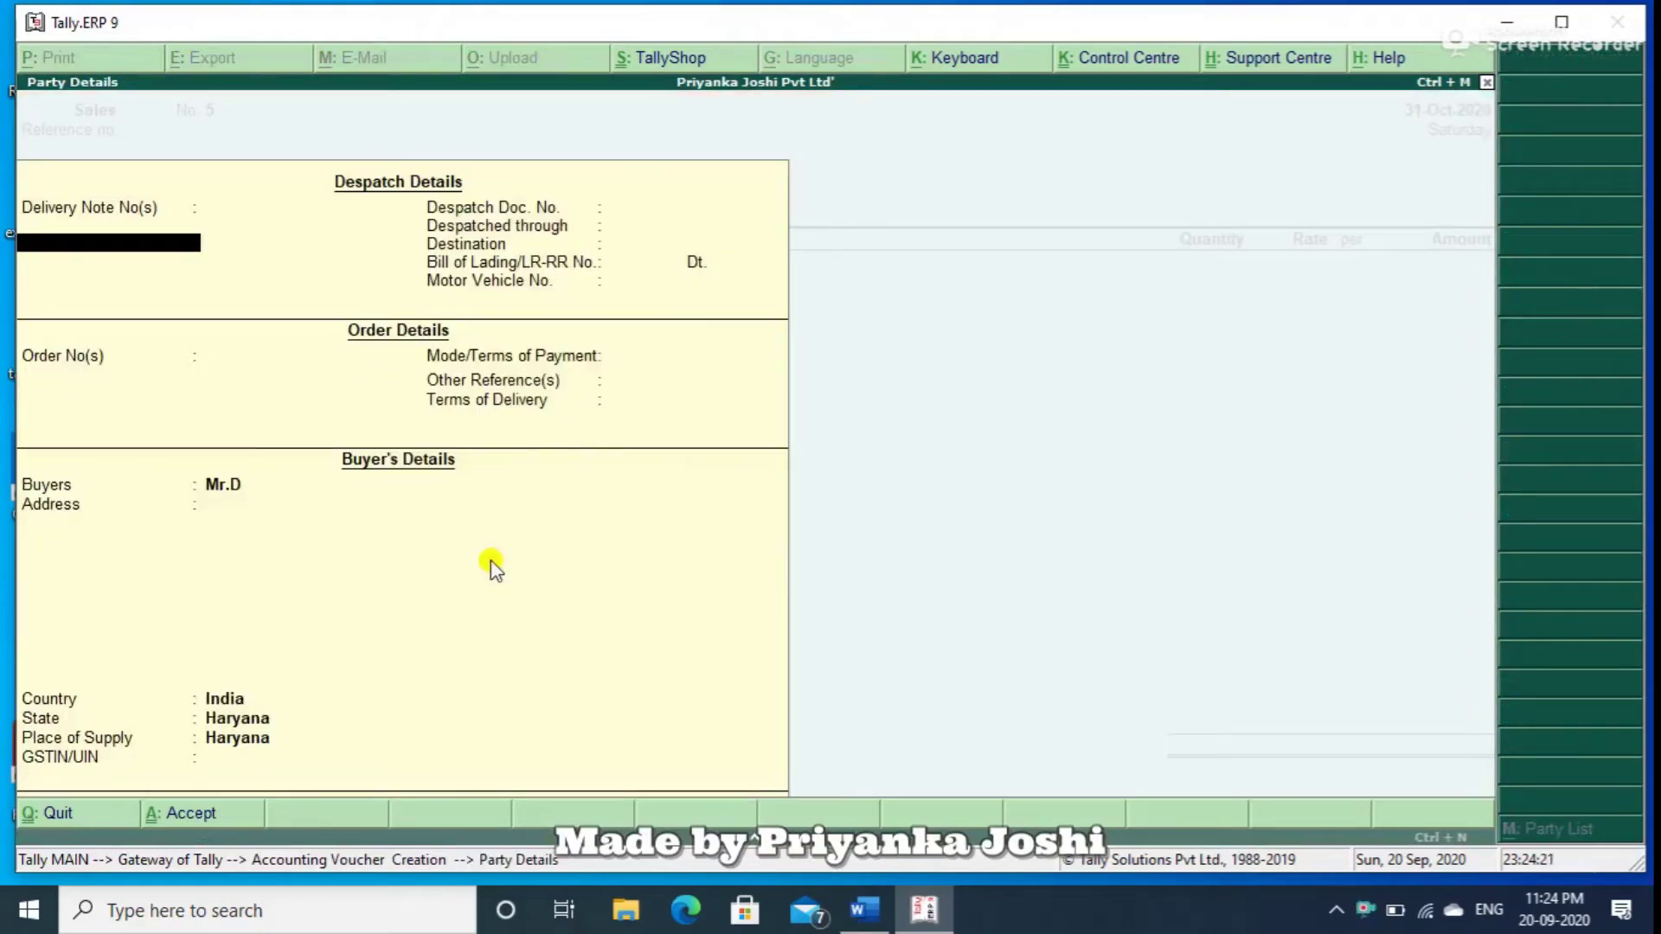
key("ctrl+a")
key("Return")
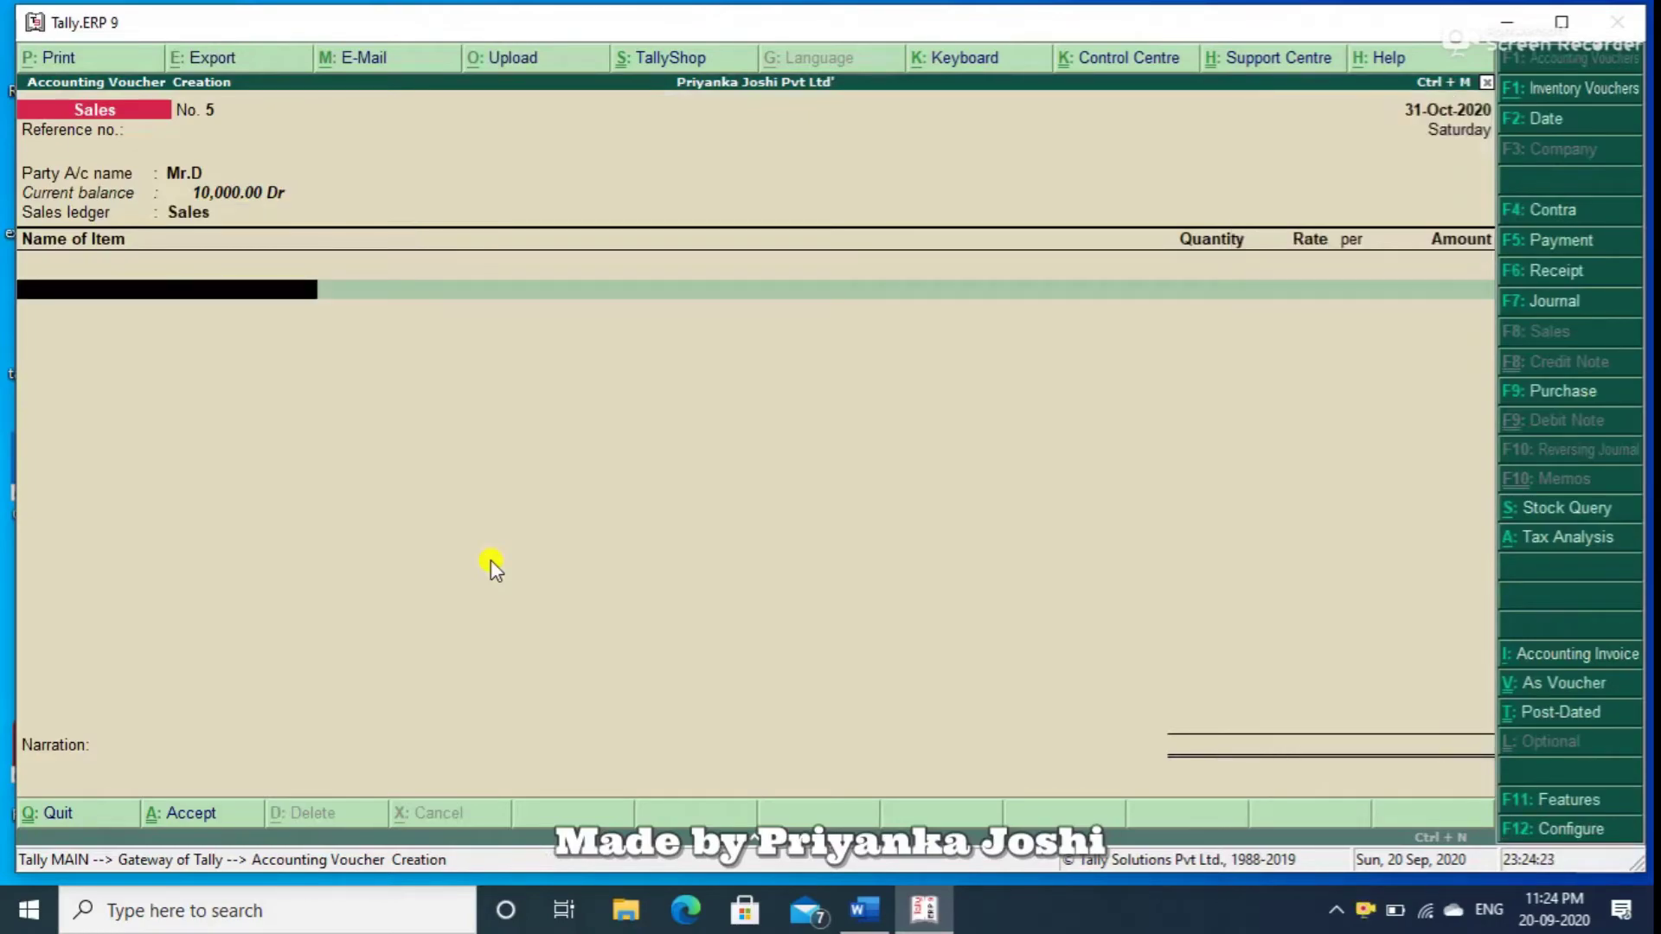
type("t")
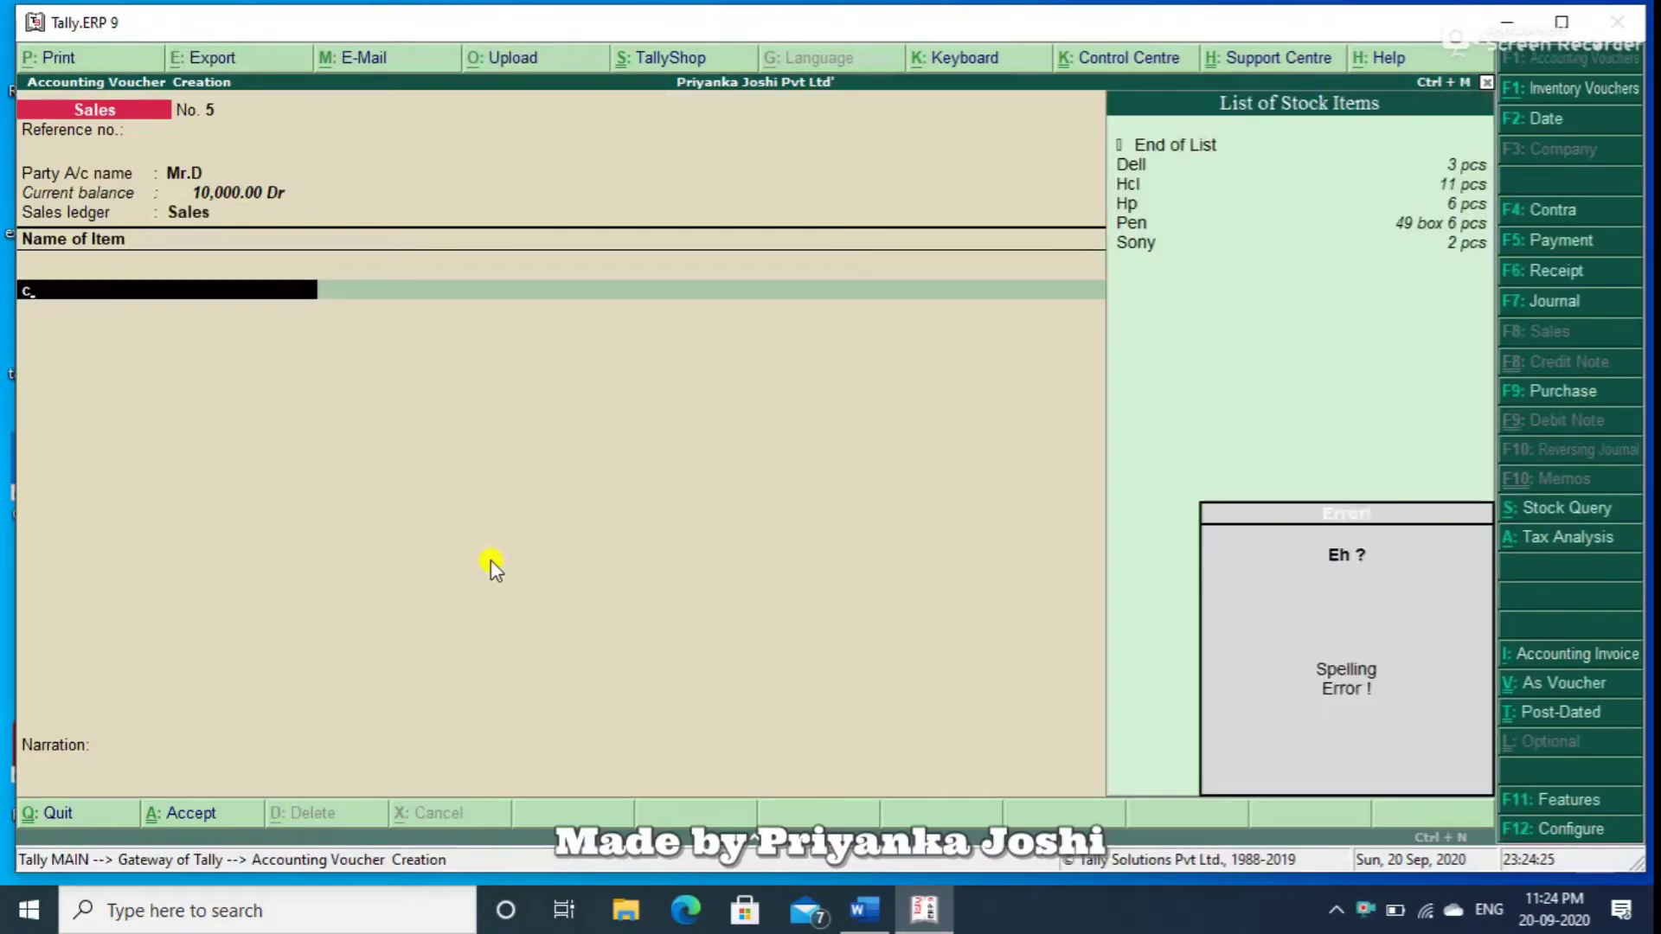
key("BackSpace")
key("BackSpace")
key("Return")
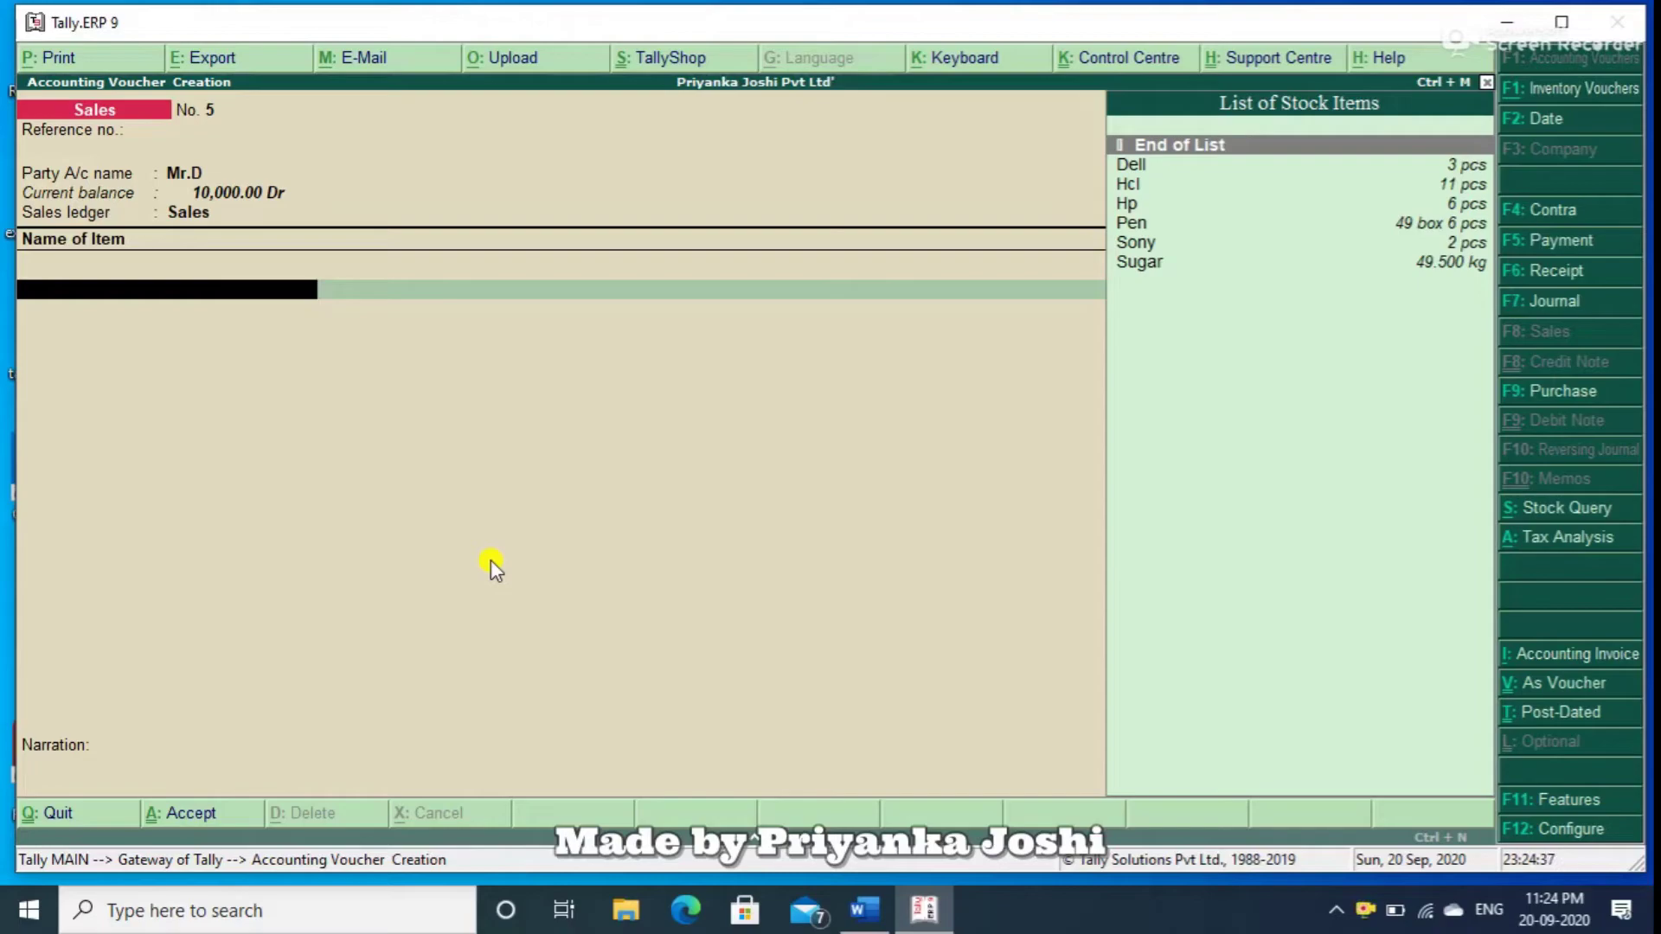
Start creating a stock item from within the voucher, name it Keyboard and keep it under Primary.
key("alt+c")
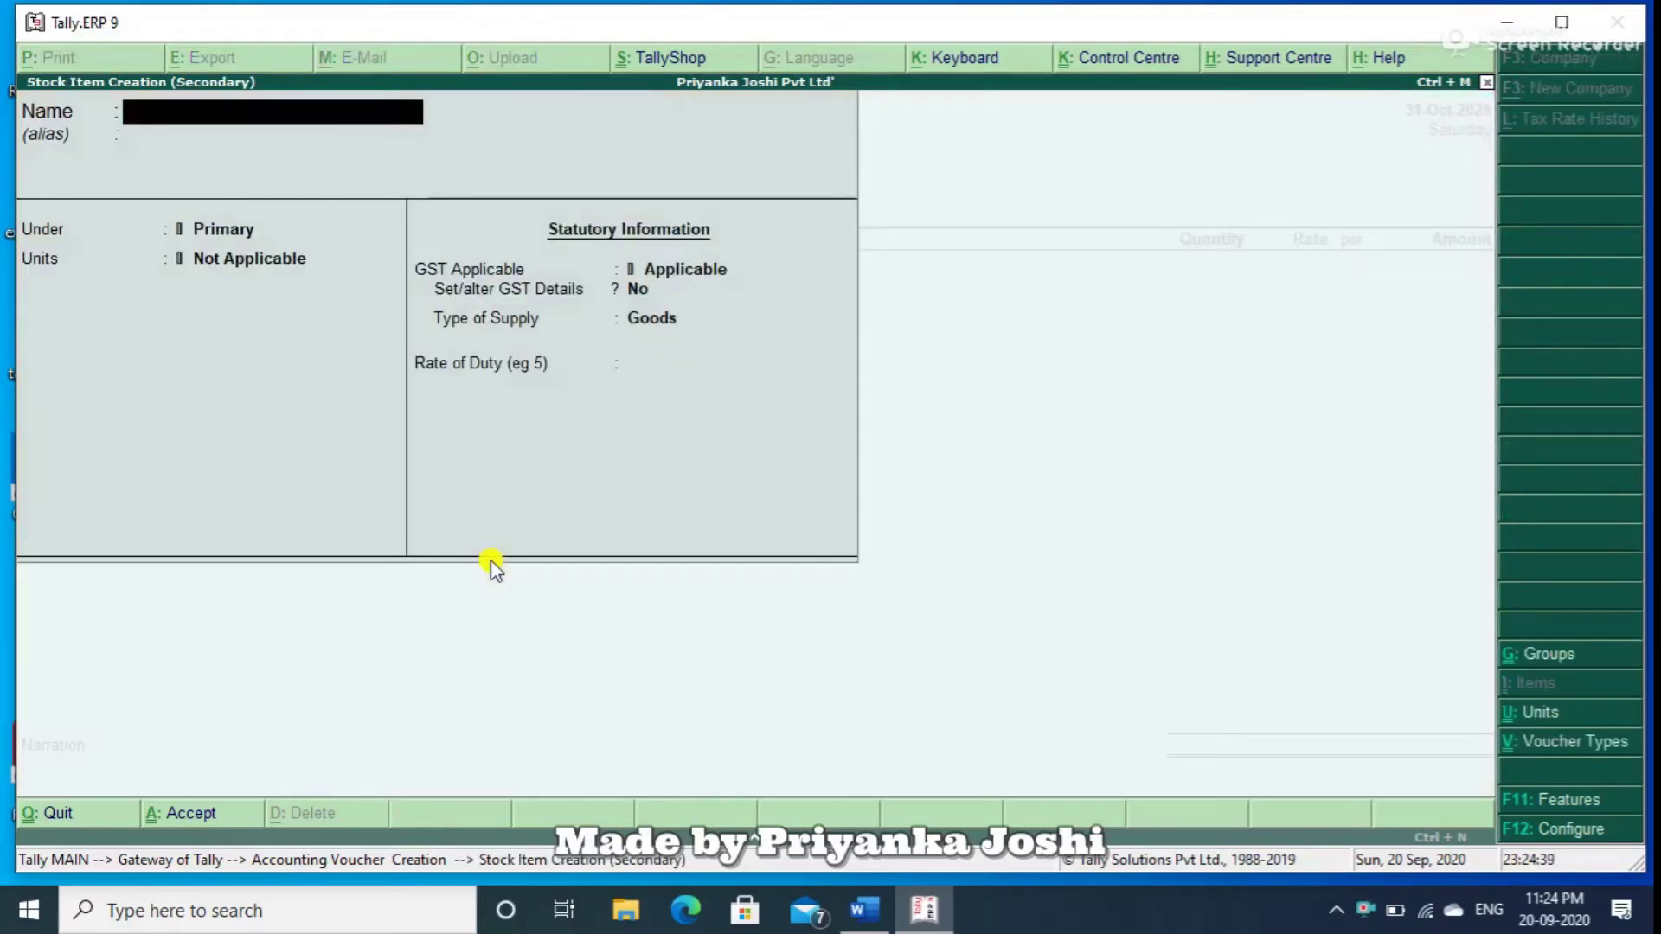
type("Keybo")
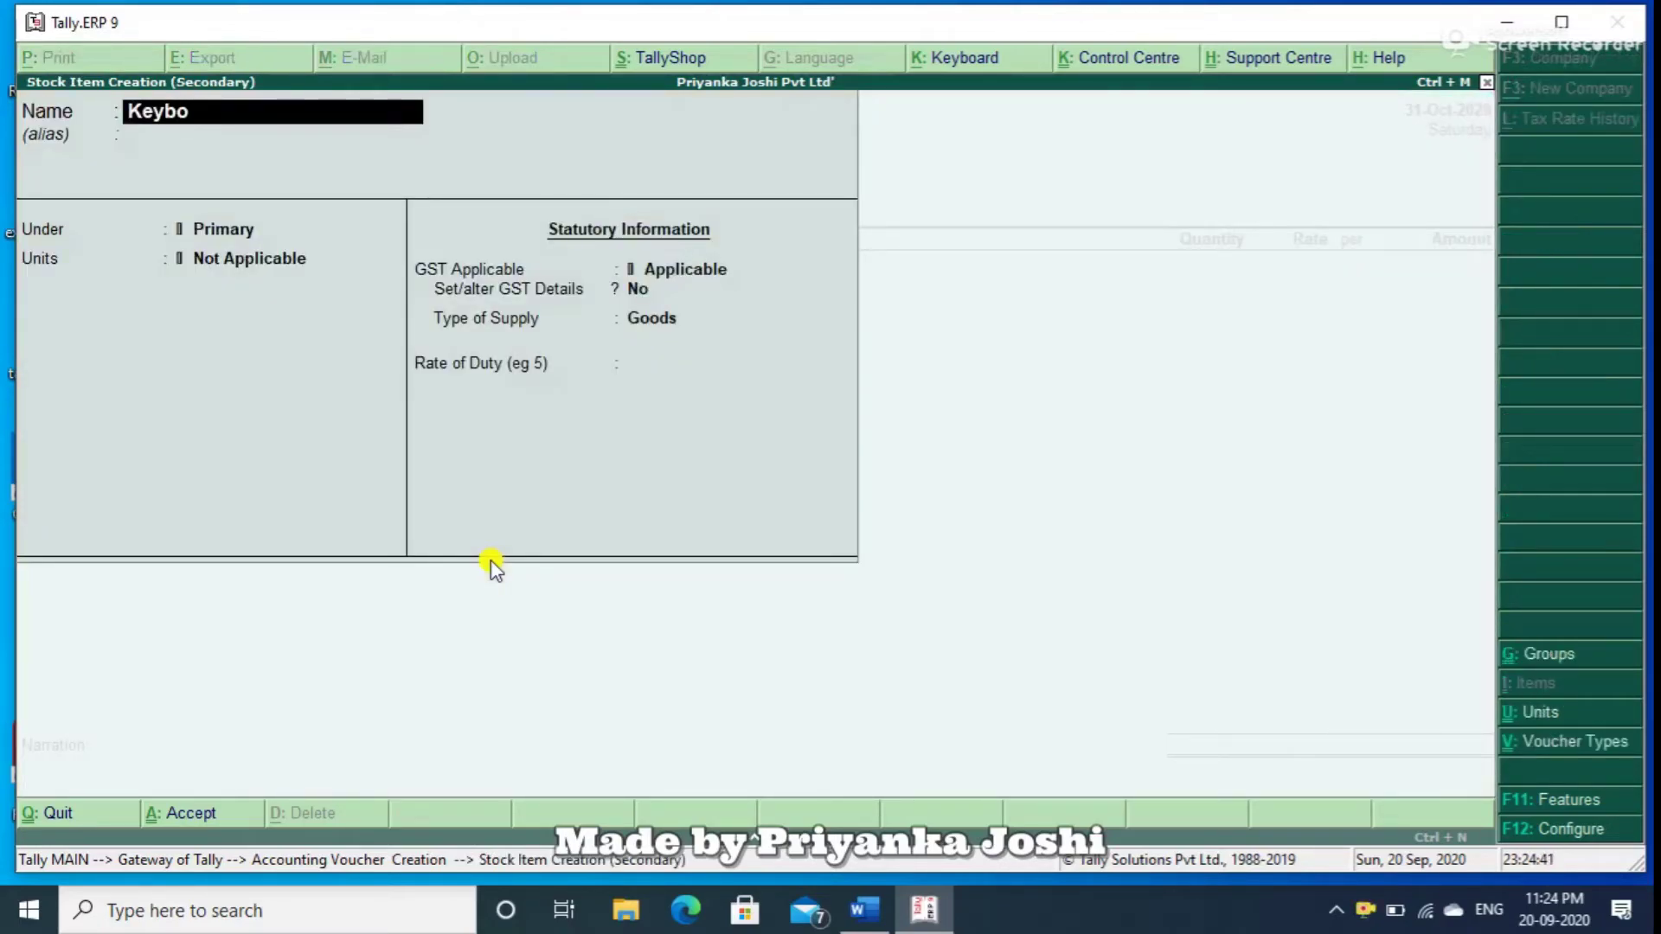
type("ard")
key("Return")
key("Return")
key("Return")
Set the Keyboard item's units to pcs and GST to Not Applicable, and save the item.
key("Down")
key("Down")
key("Down")
key("Down")
key("Down")
key("Return")
key("Return")
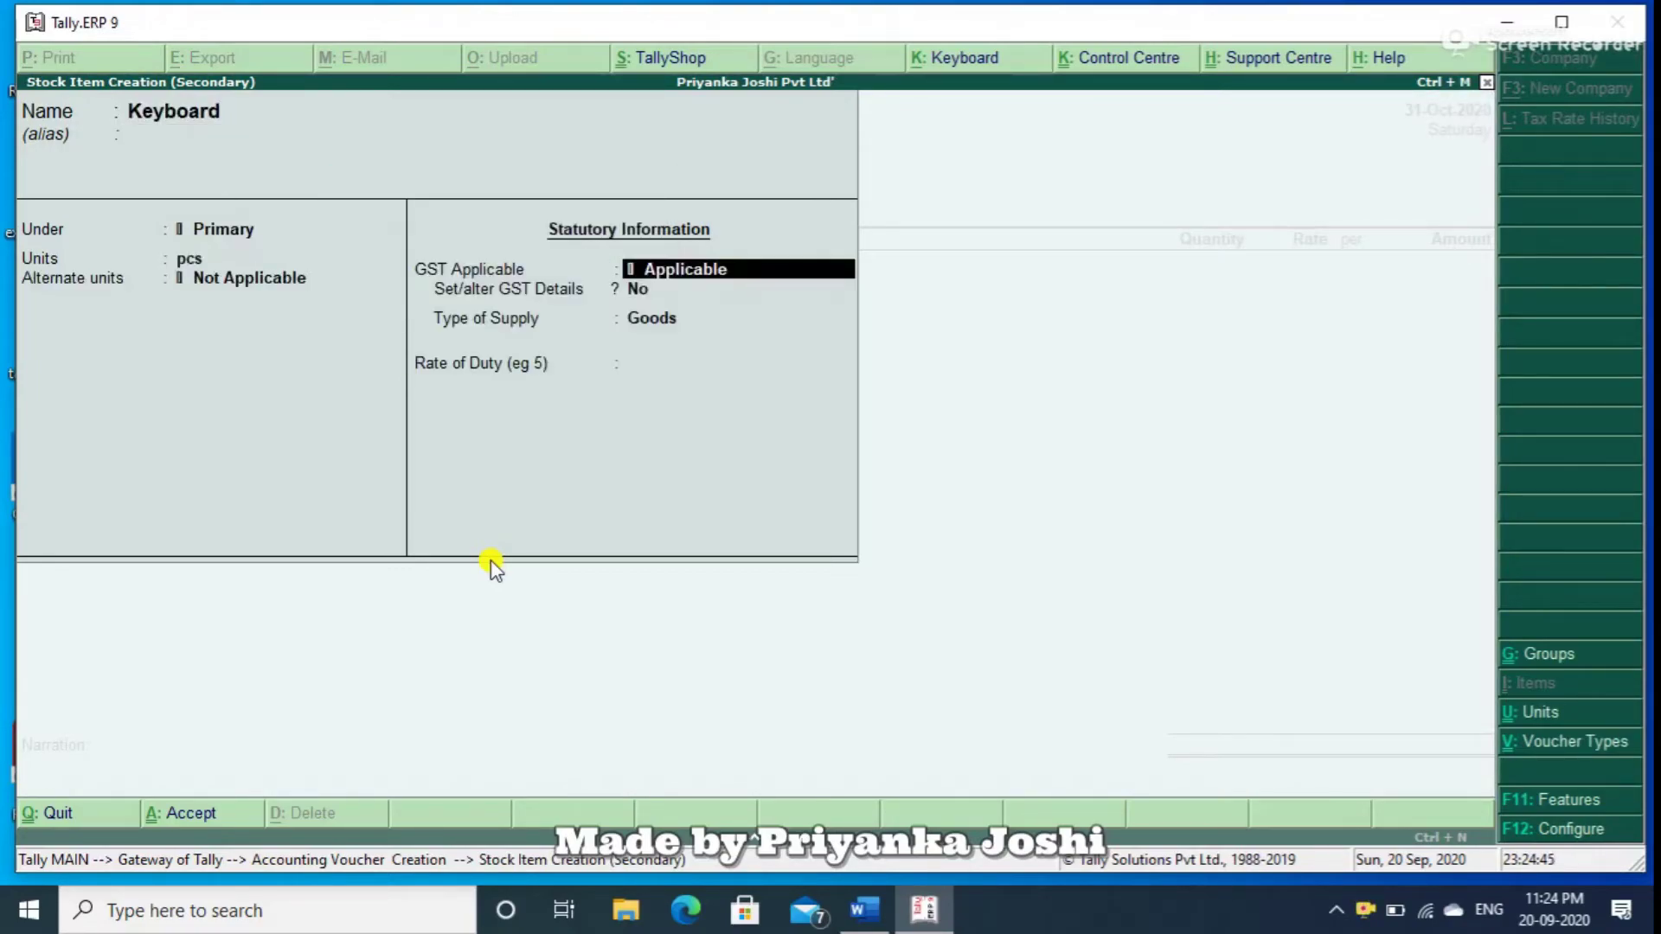
key("Down")
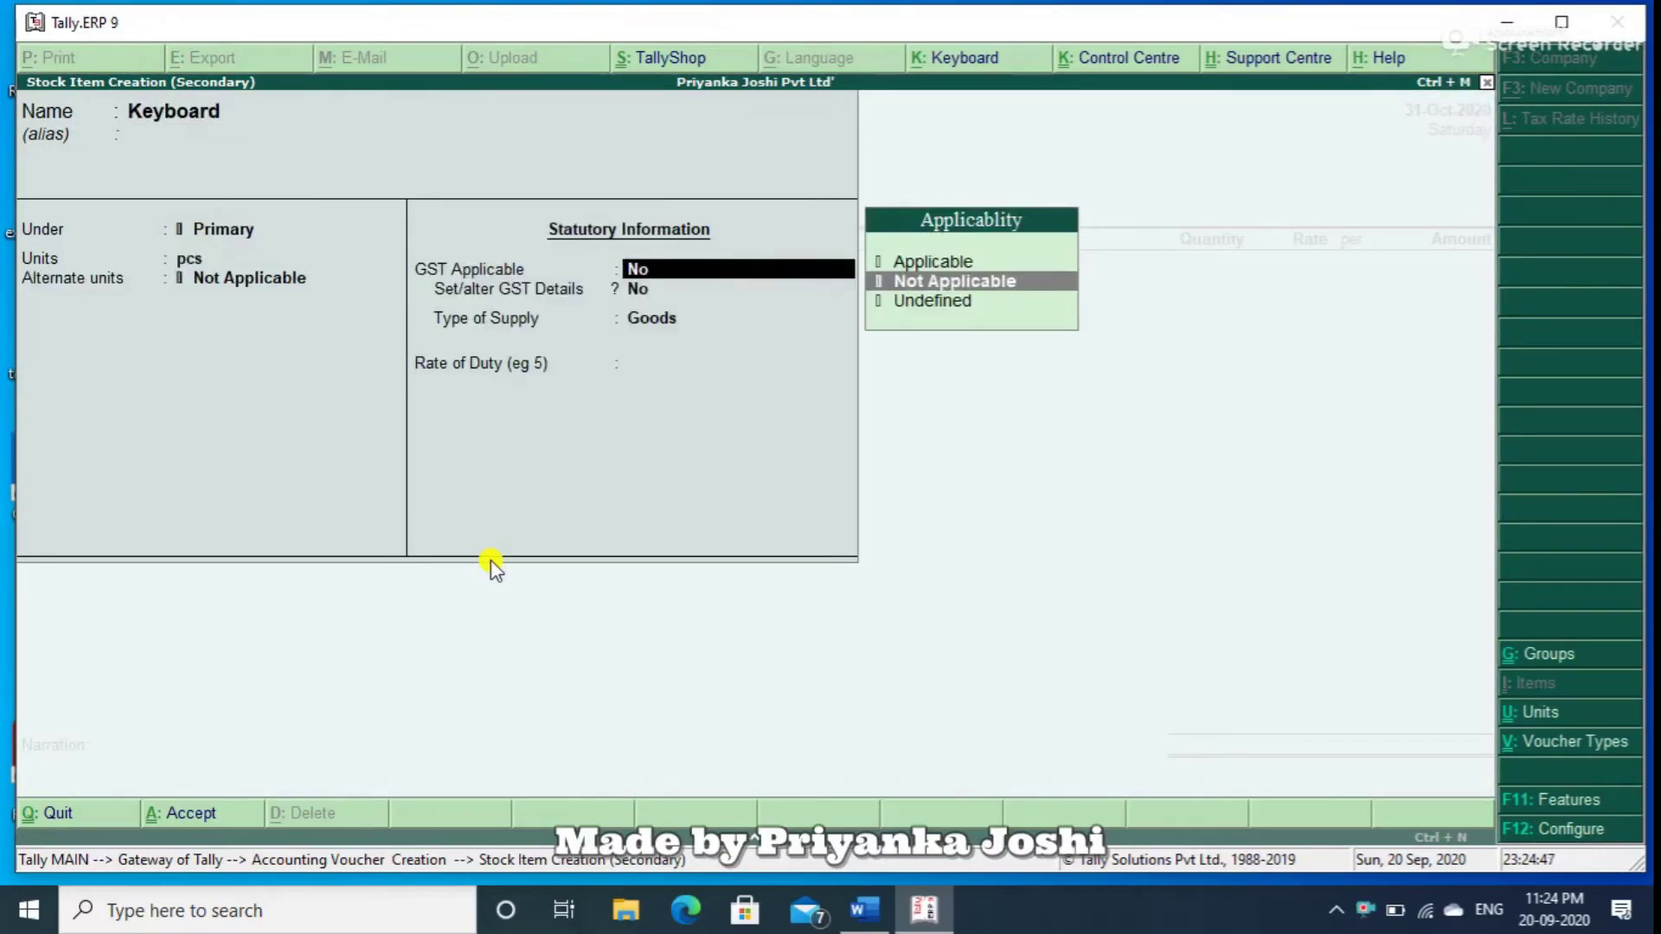
key("Return")
key("ctrl+a")
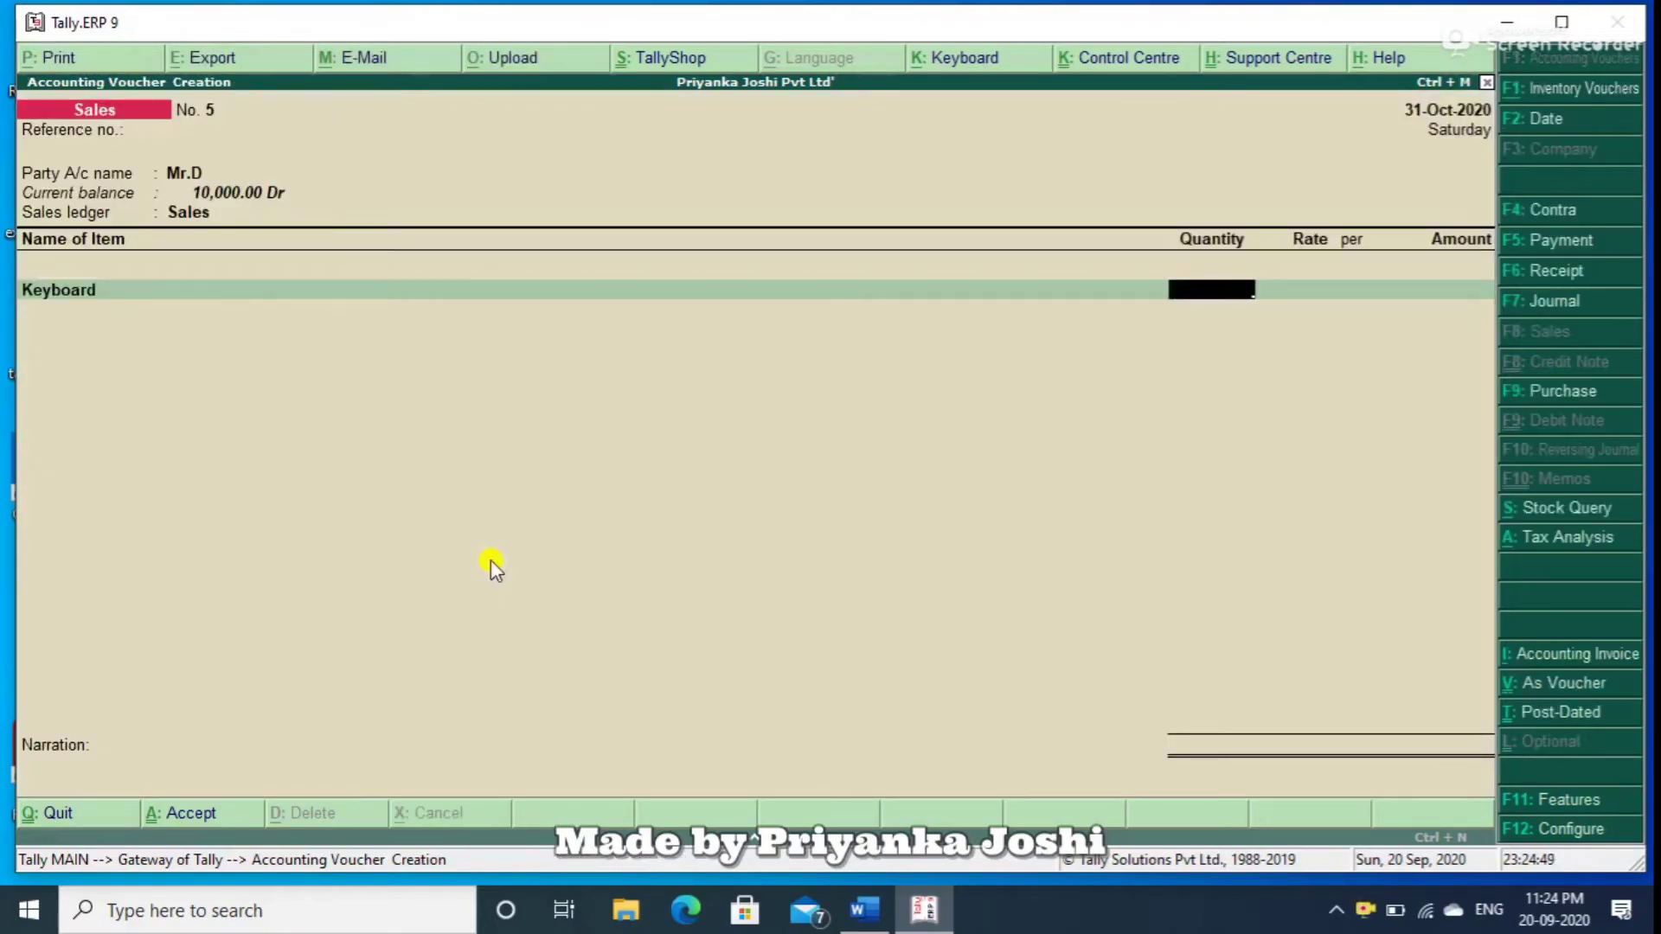
Enter a quantity of 1 pcs at a rate of 1,000 for the Keyboard line.
type("1")
key("Return")
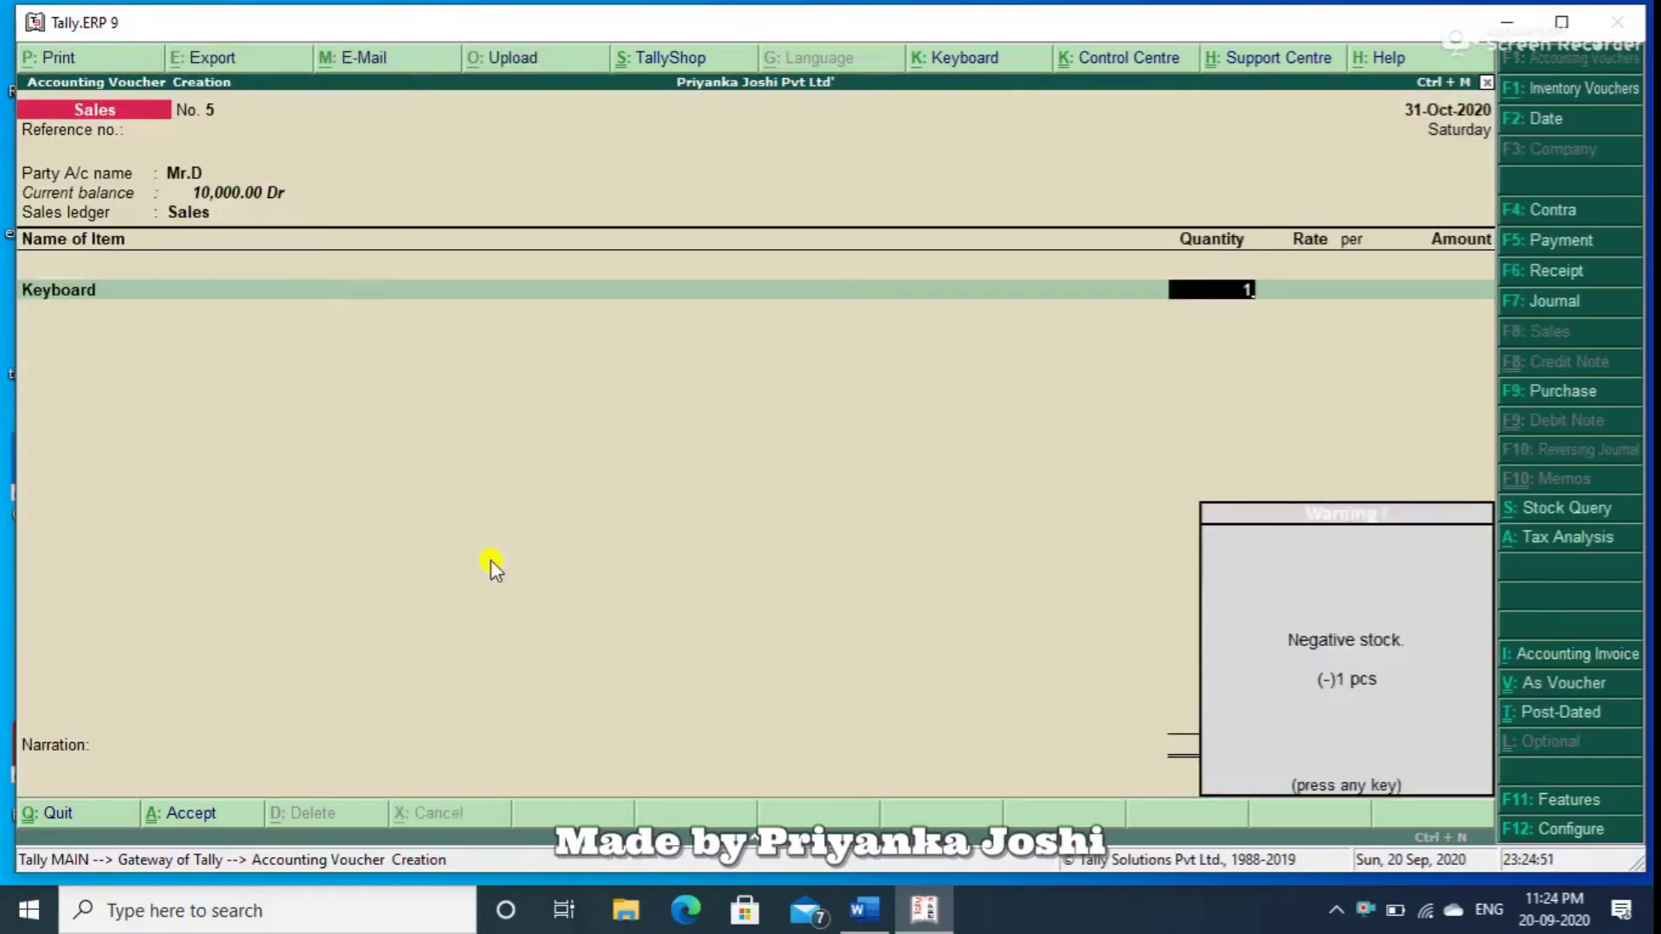
key("Return")
type("1,000")
key("Return")
key("Return")
key("Return")
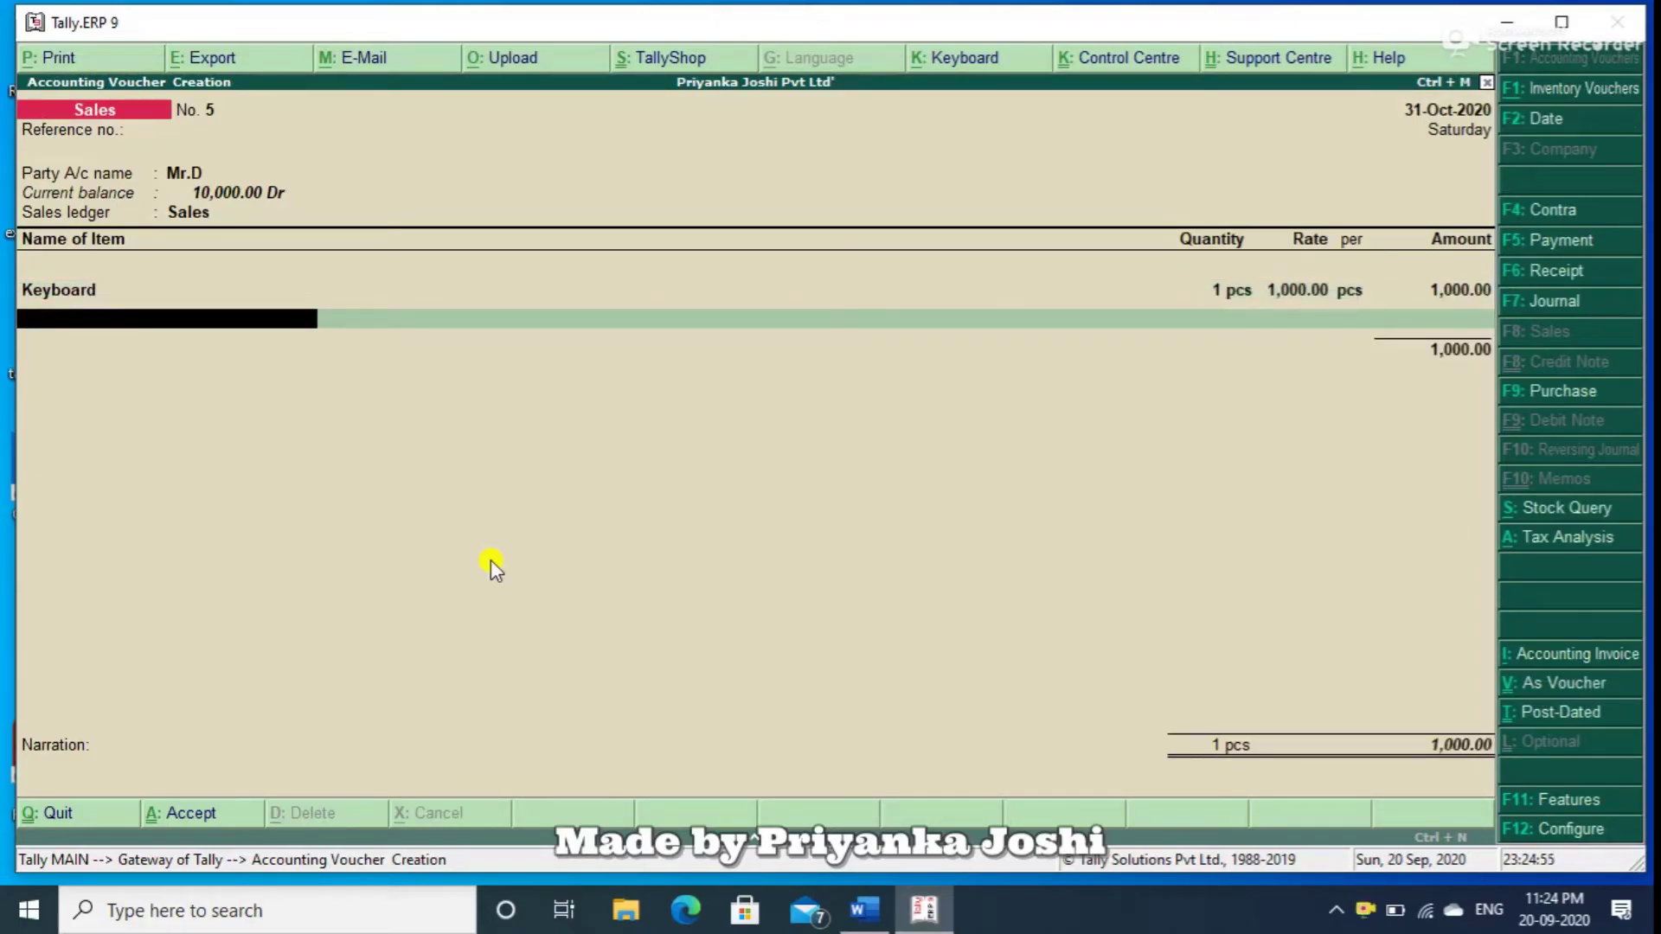
Add Hp as the second item and open its stock item master for alteration from the voucher.
type("Hp")
key("Return")
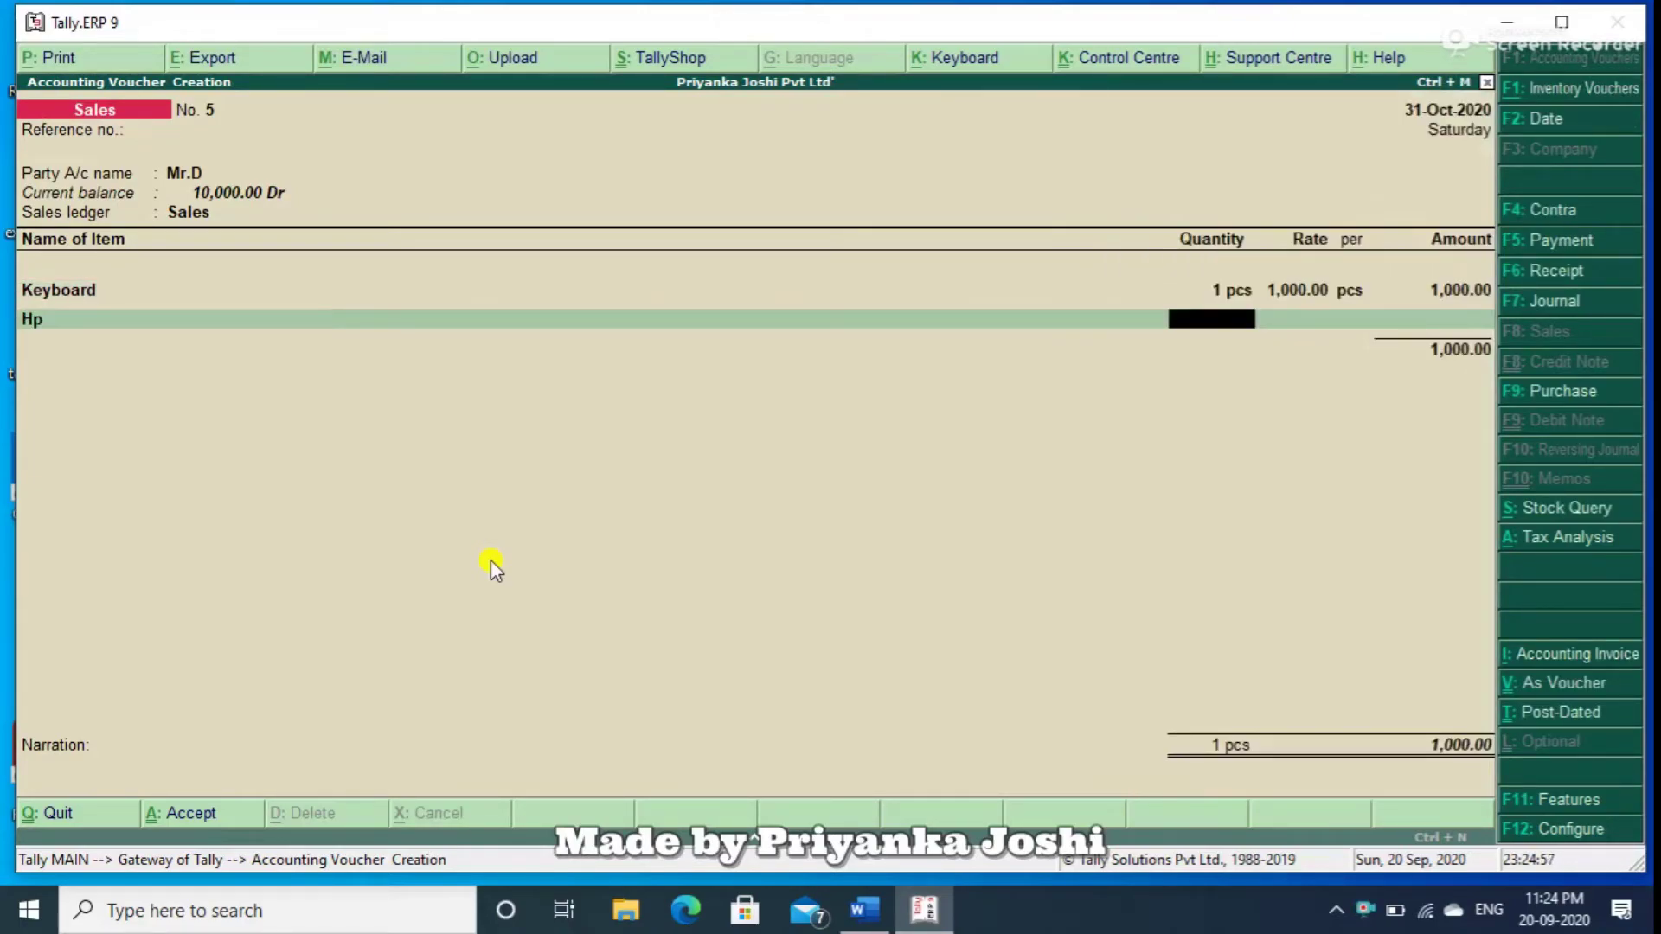
key("BackSpace")
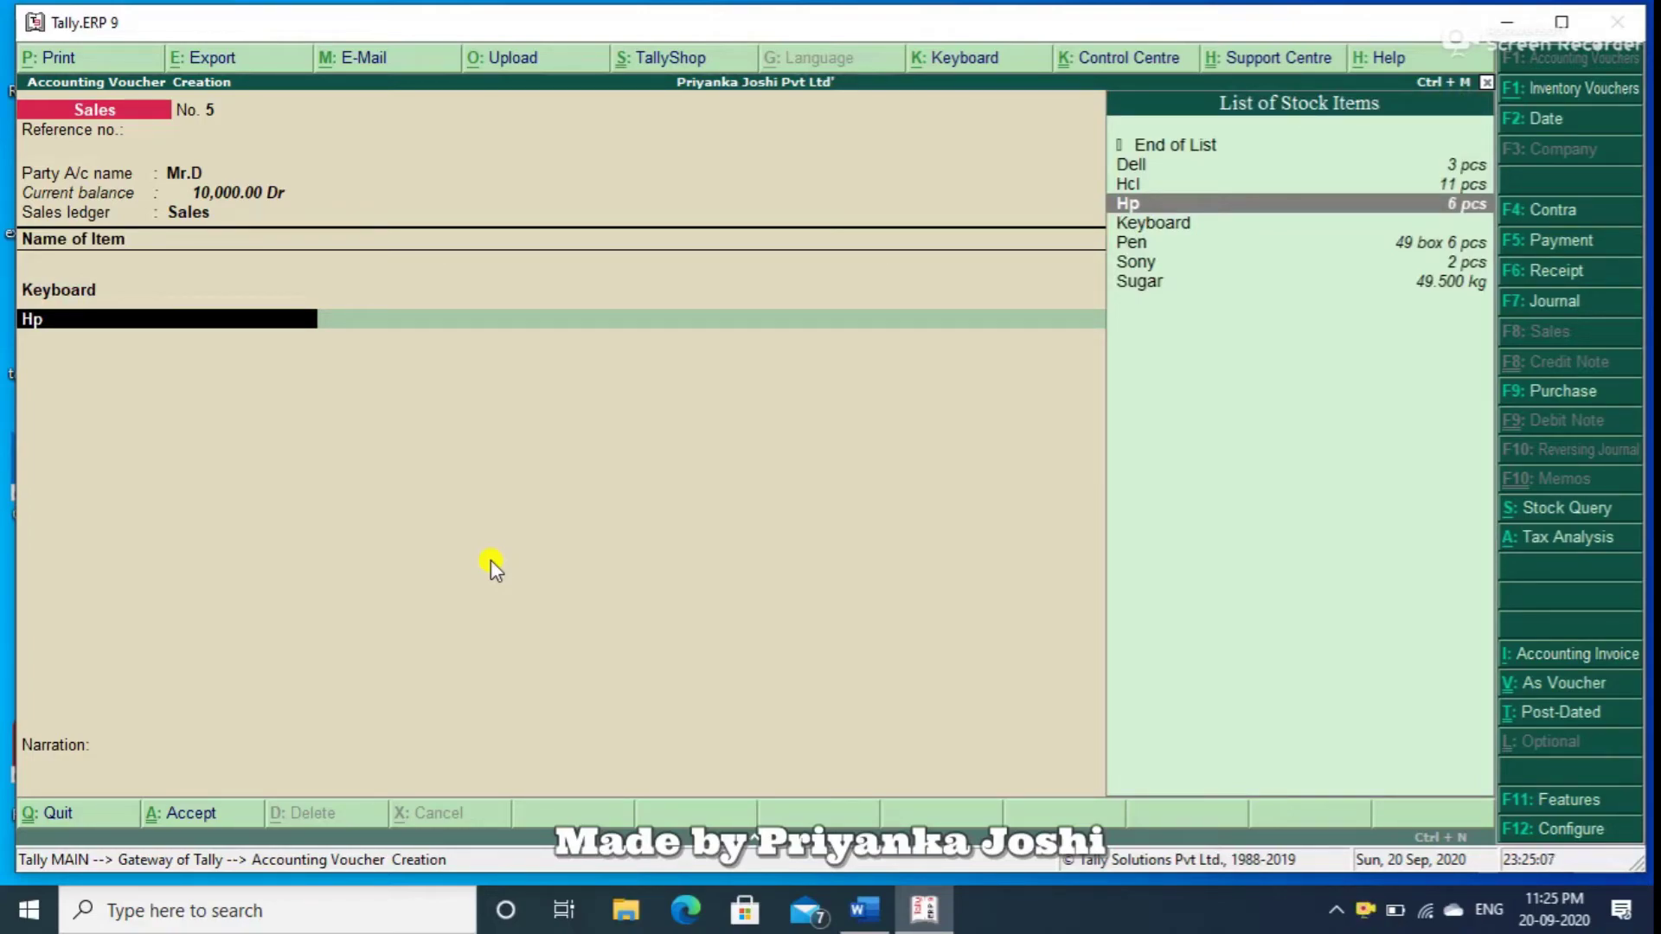
key("ctrl+Return")
key("Return")
key("Return")
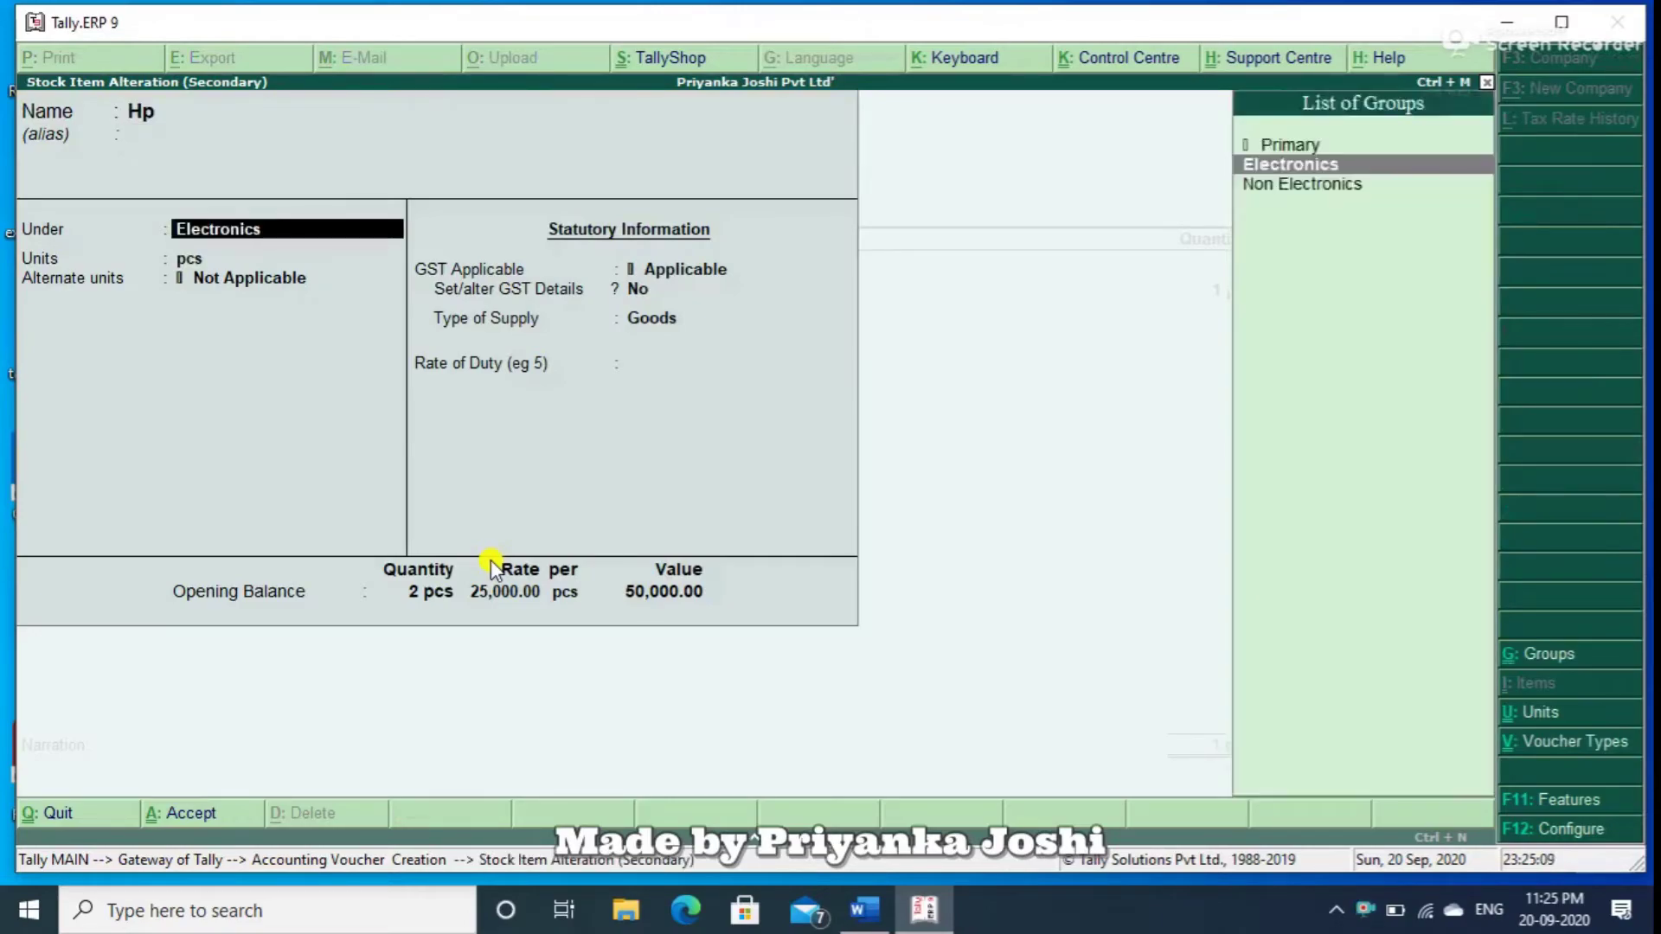
Set the option to alter GST details to Yes and open the Hp item's GST details.
key("Return")
key("Return")
key("Return")
key("Return")
type("ye")
key("Return")
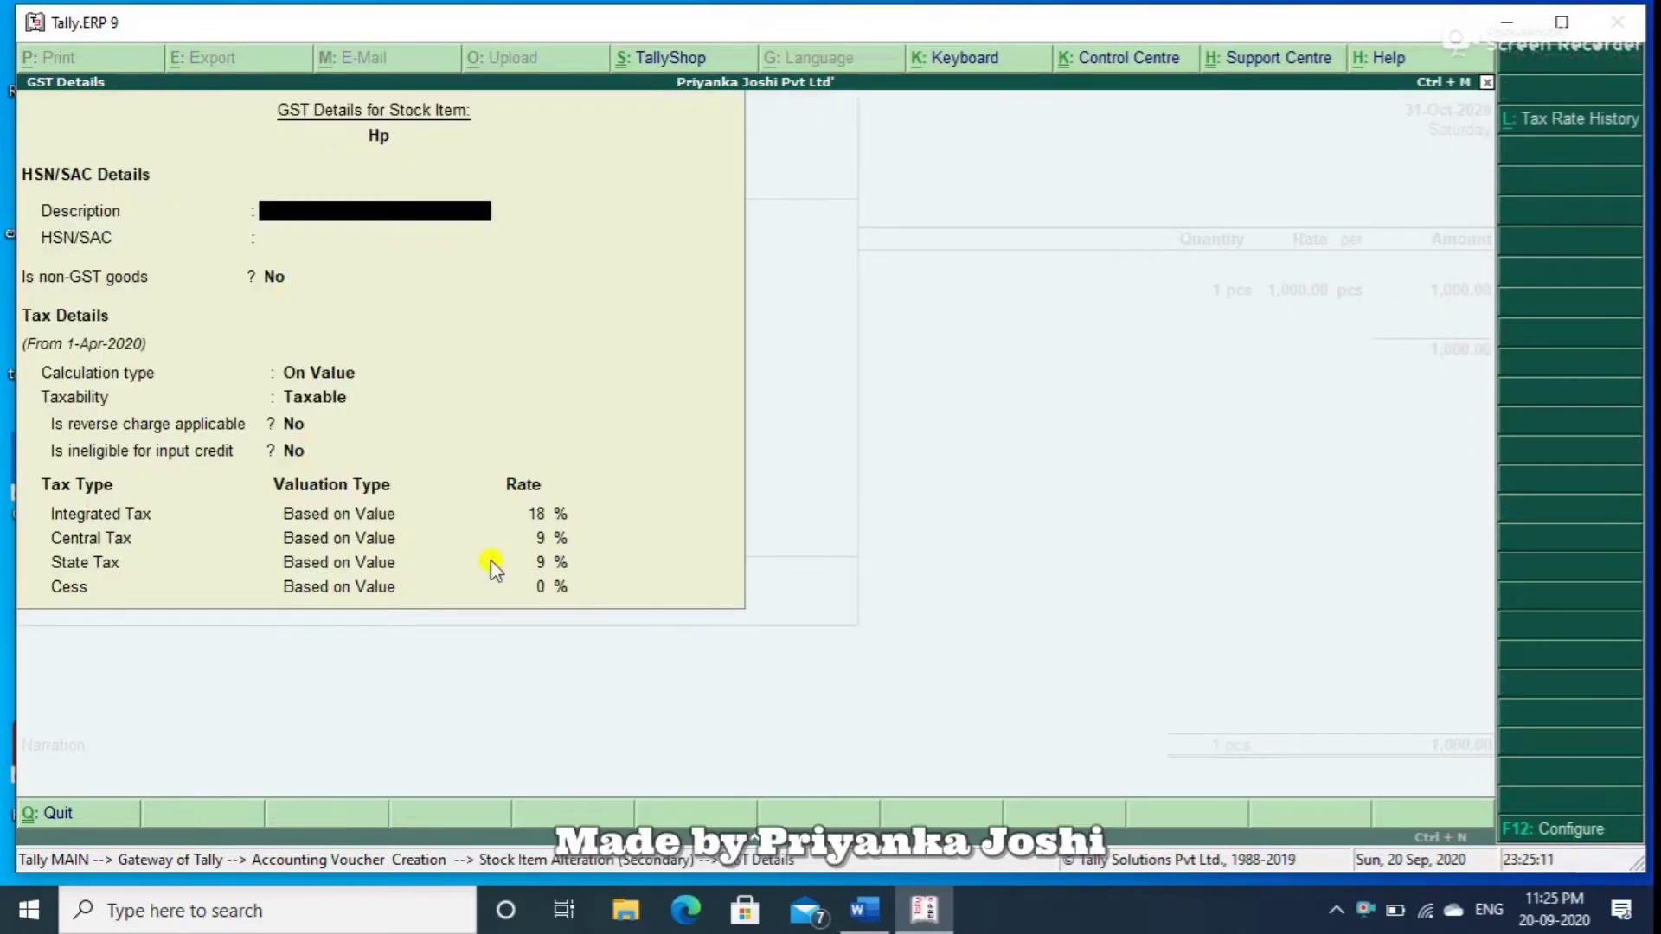
Close the GST details and quit the Hp item alteration without saving, returning to the sales voucher.
key("Escape")
key("y")
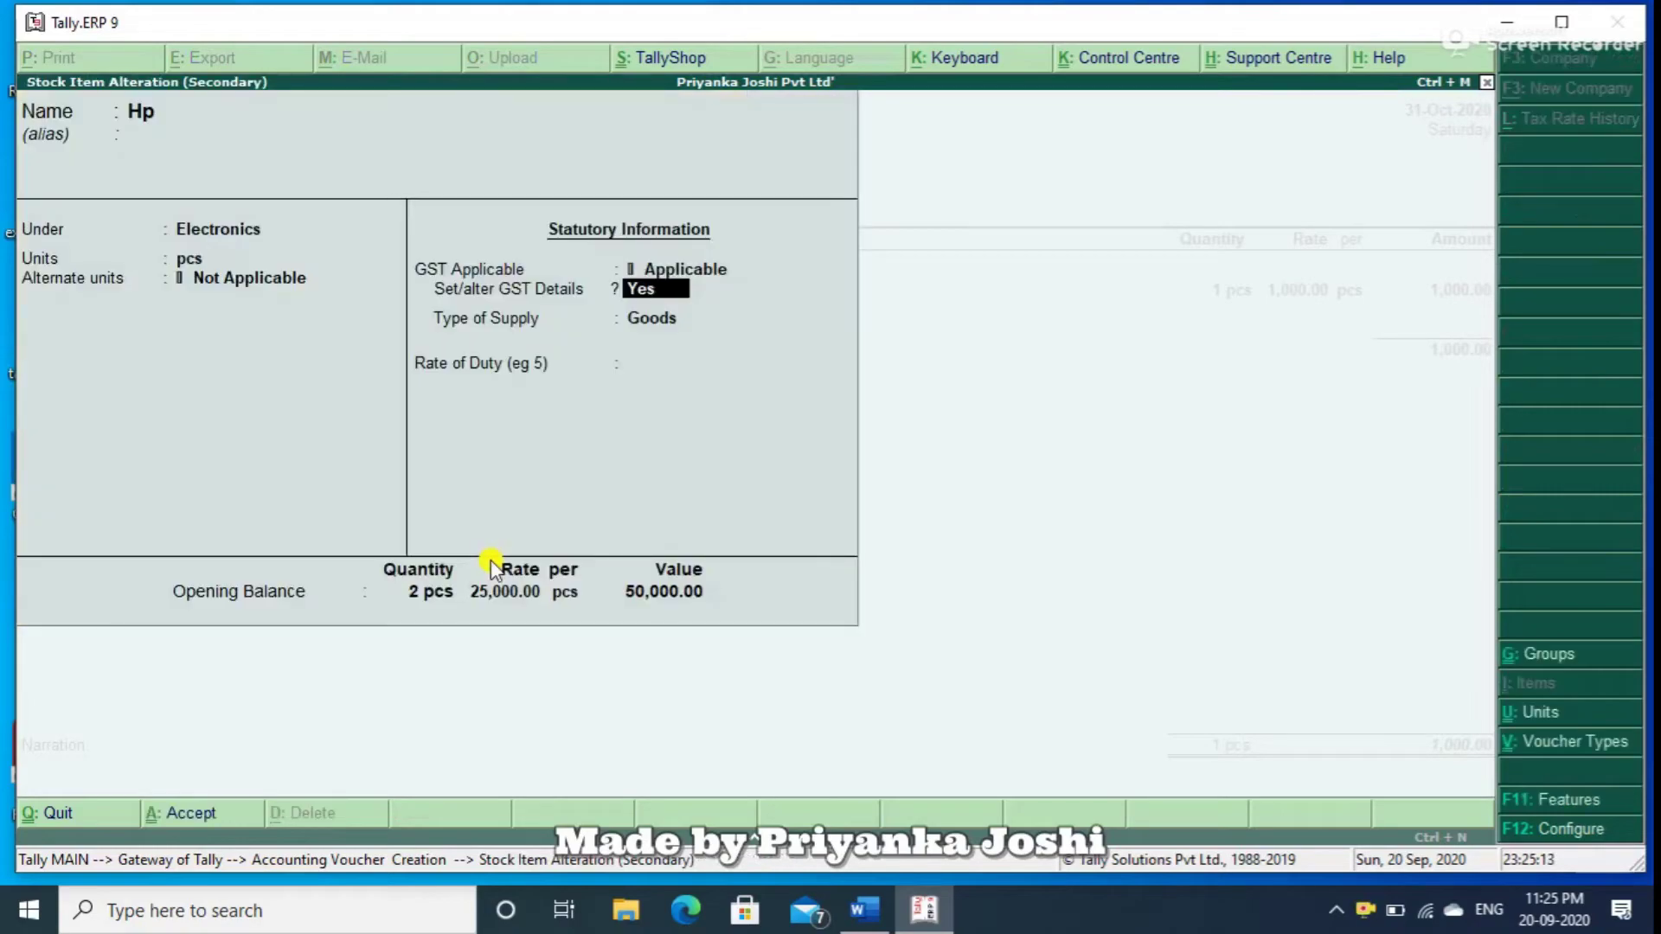
key("Escape")
key("y")
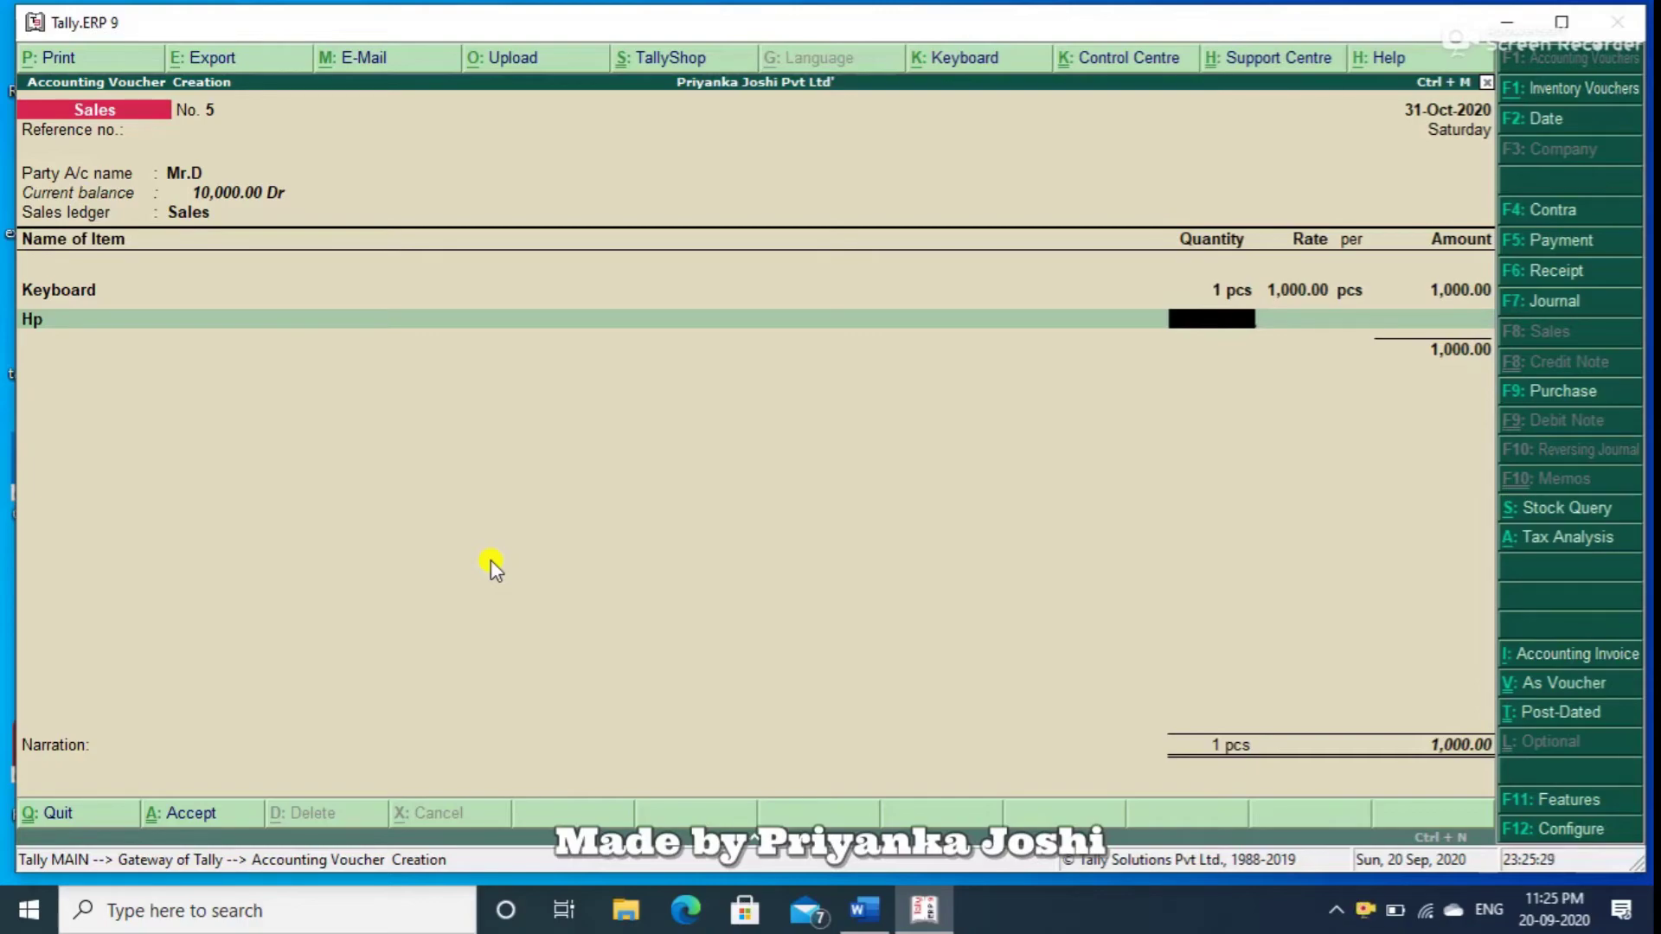
Open a stock journal from the sales voucher, switch through other voucher types to Sales, and quit back to the original voucher.
key("alt+F7")
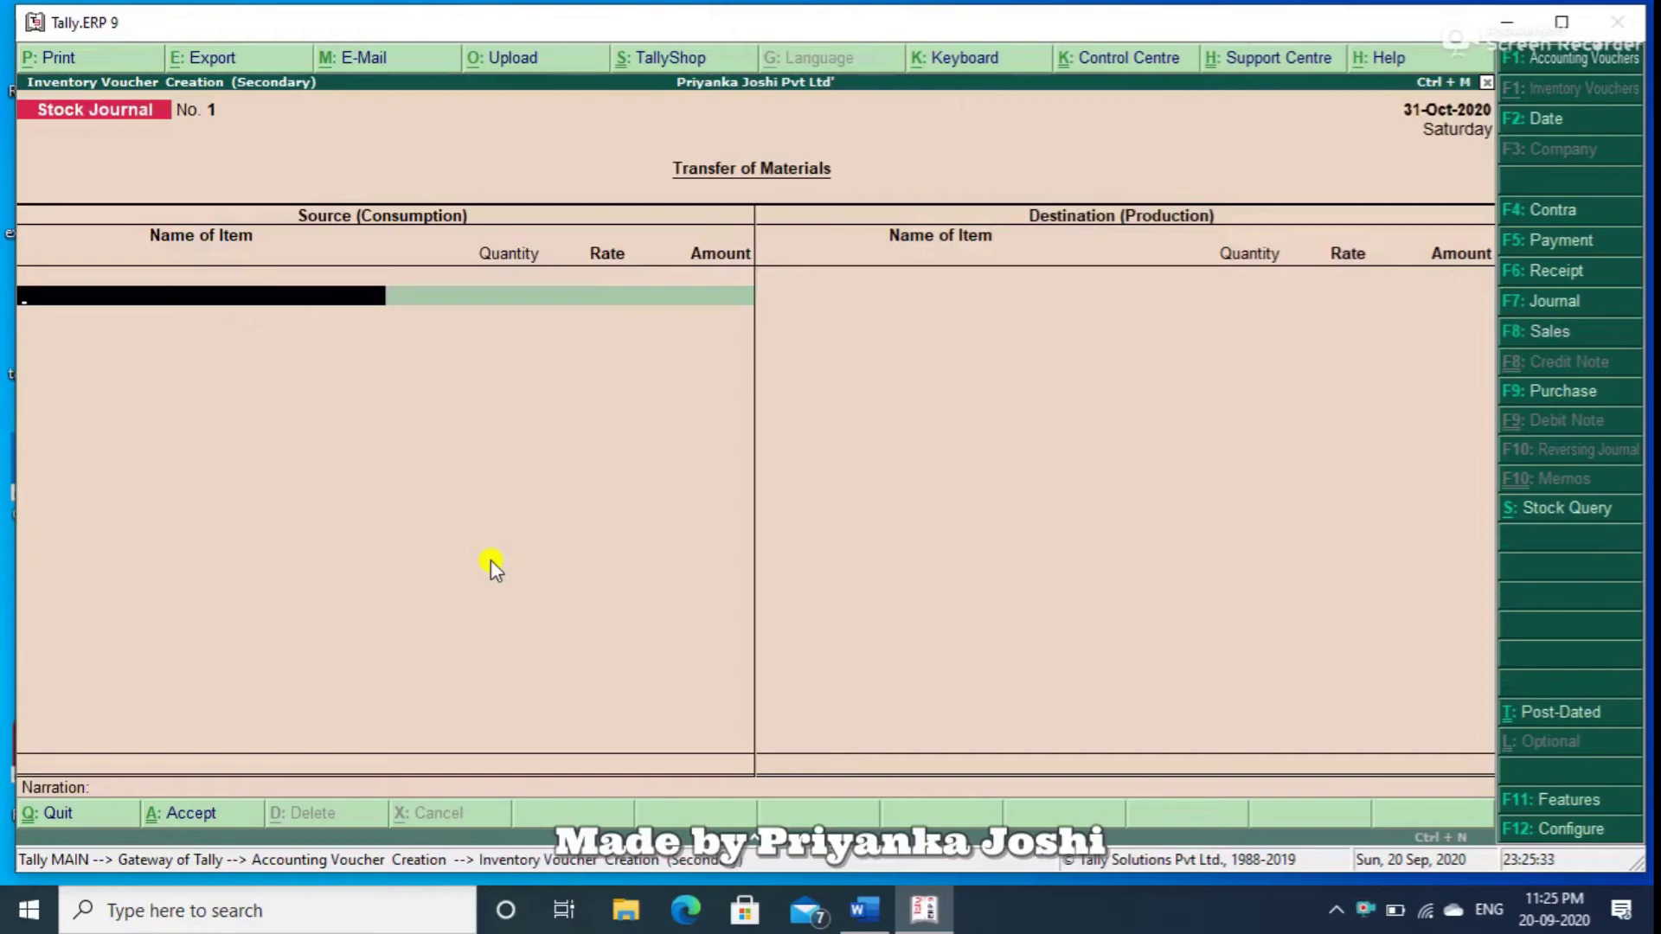
key("F7")
key("F8")
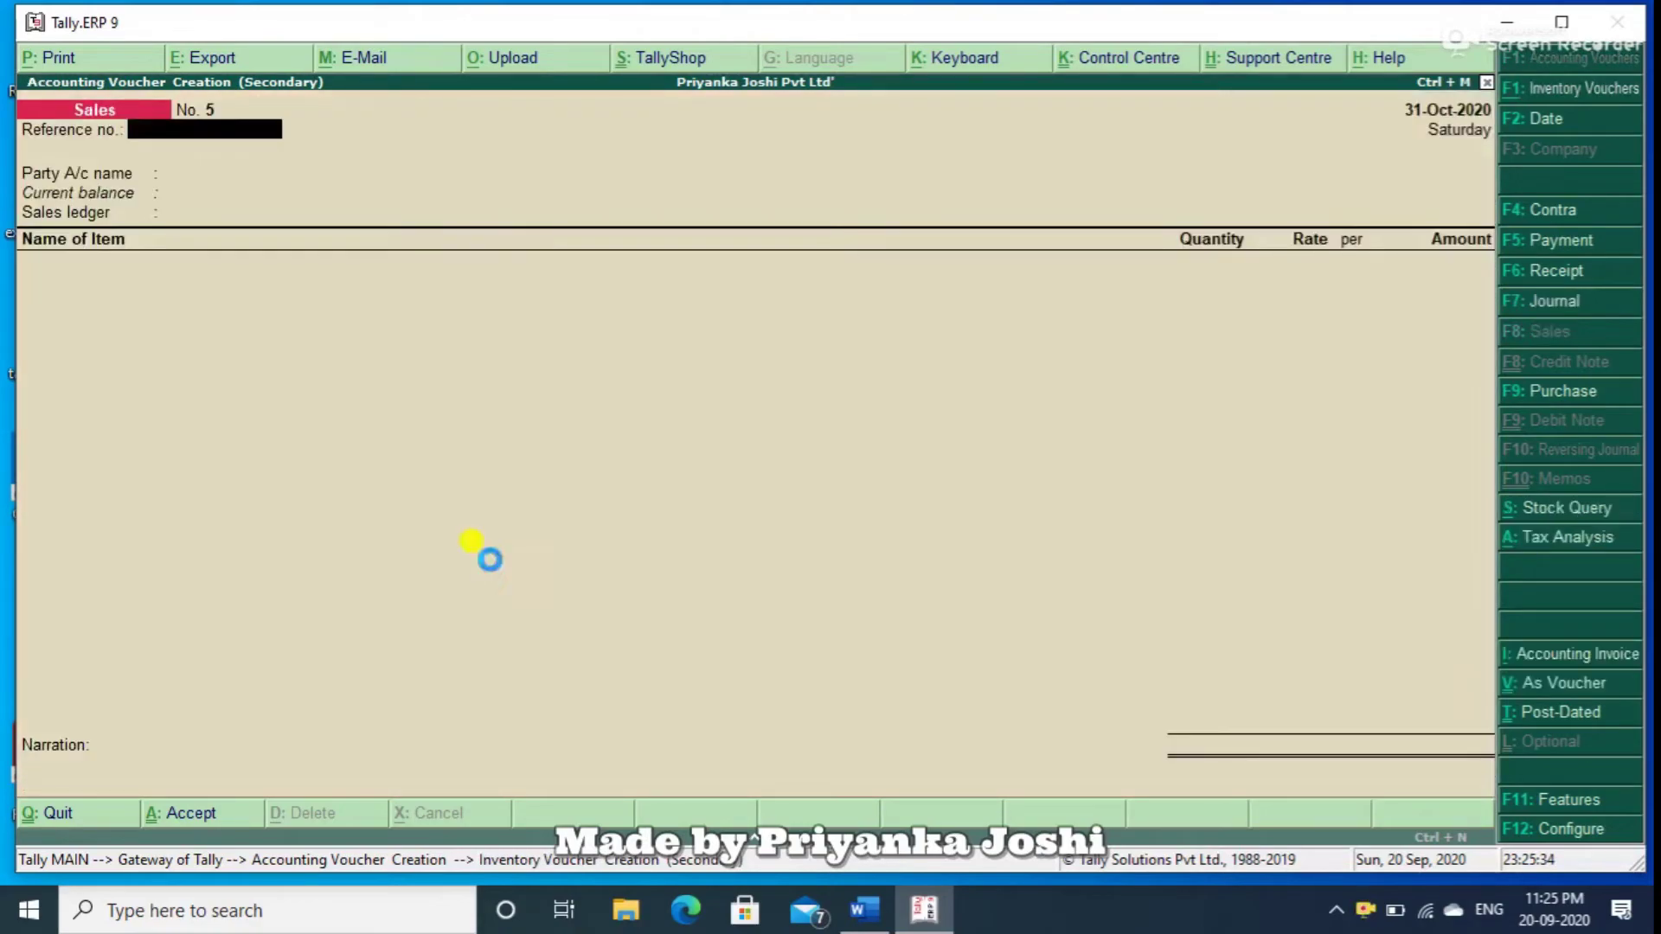
key("F6")
key("F8")
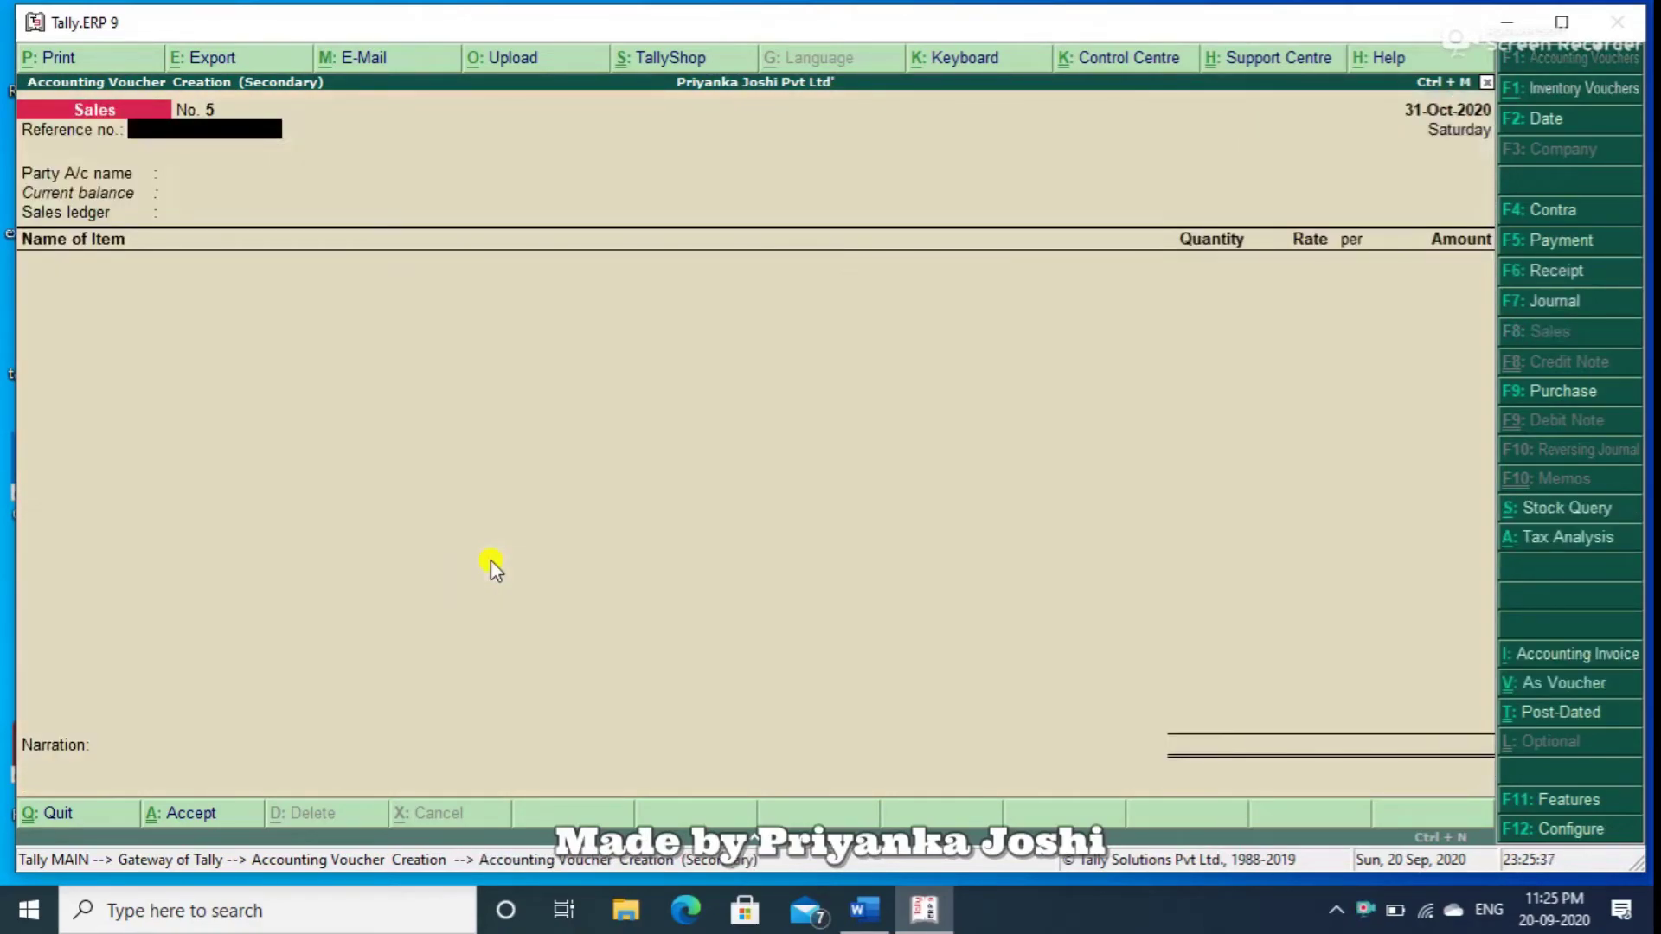
key("Escape")
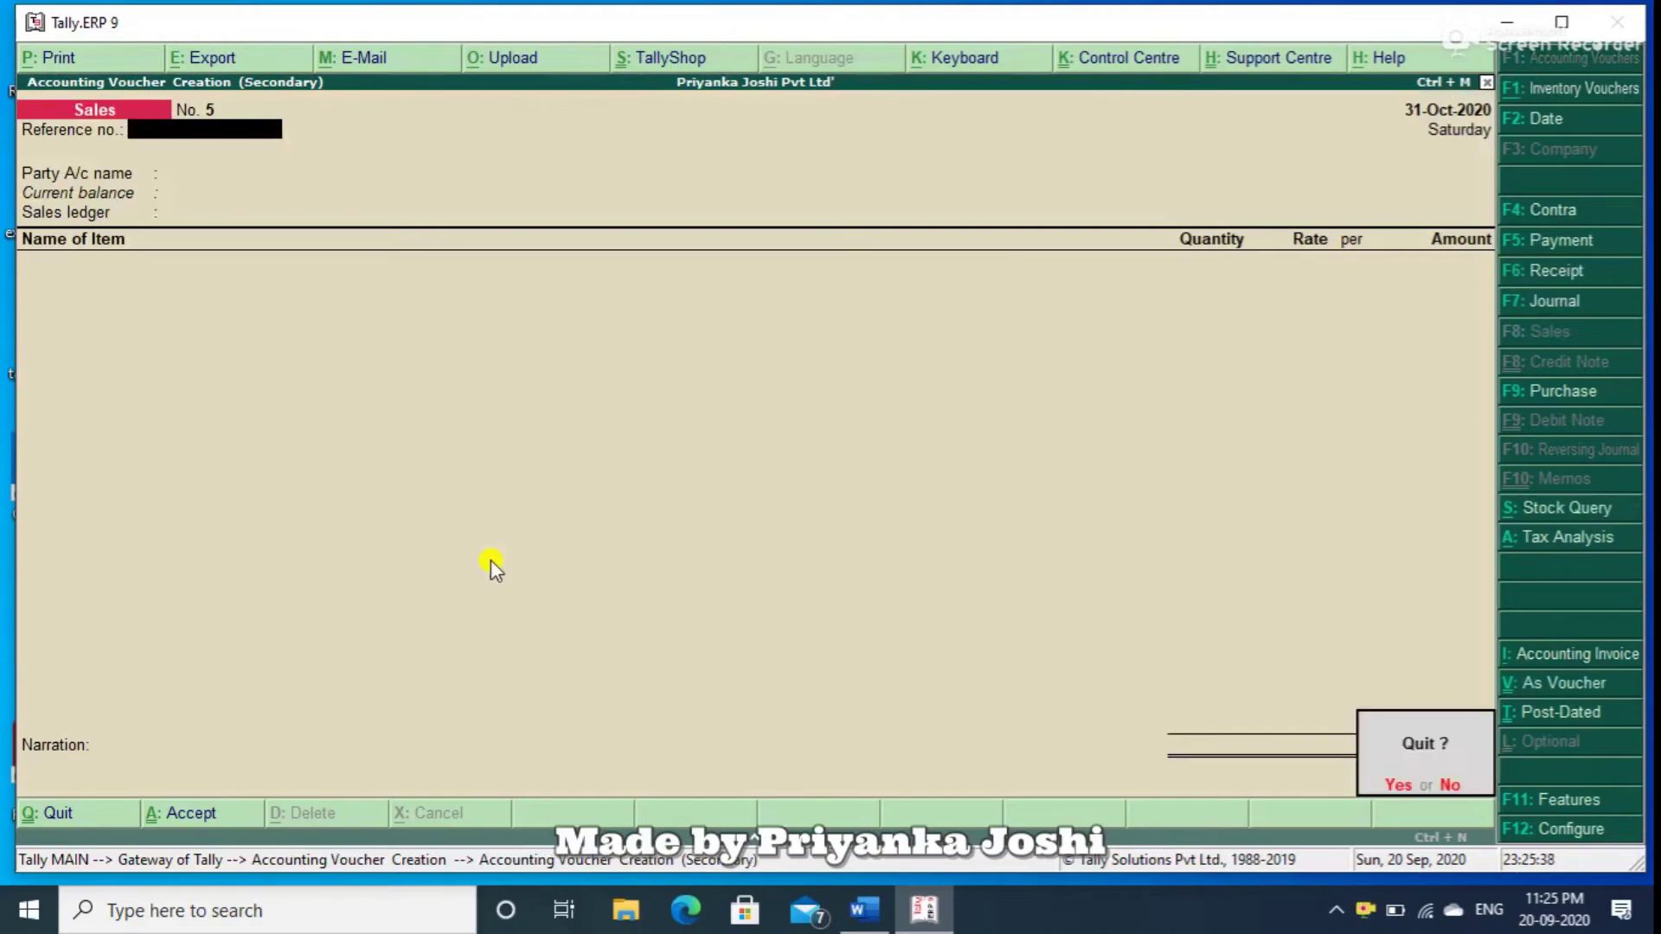
key("y")
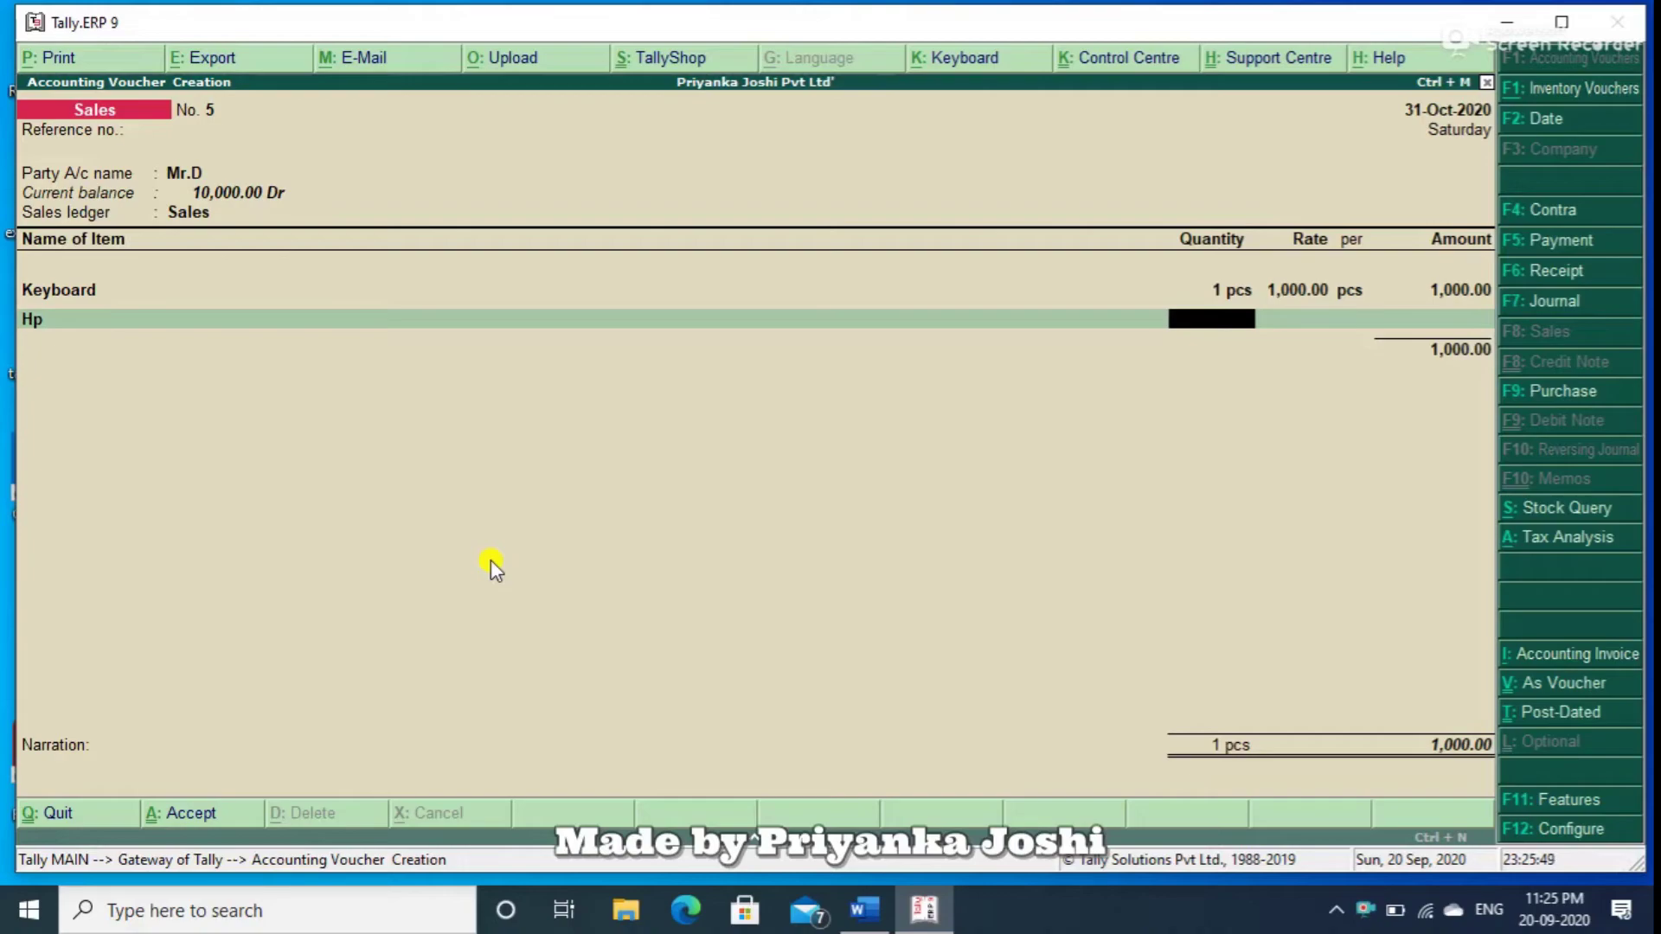
Calculate 1+1 in the built-in calculator and use the result as the quantity of the Hp line.
key("ctrl+n")
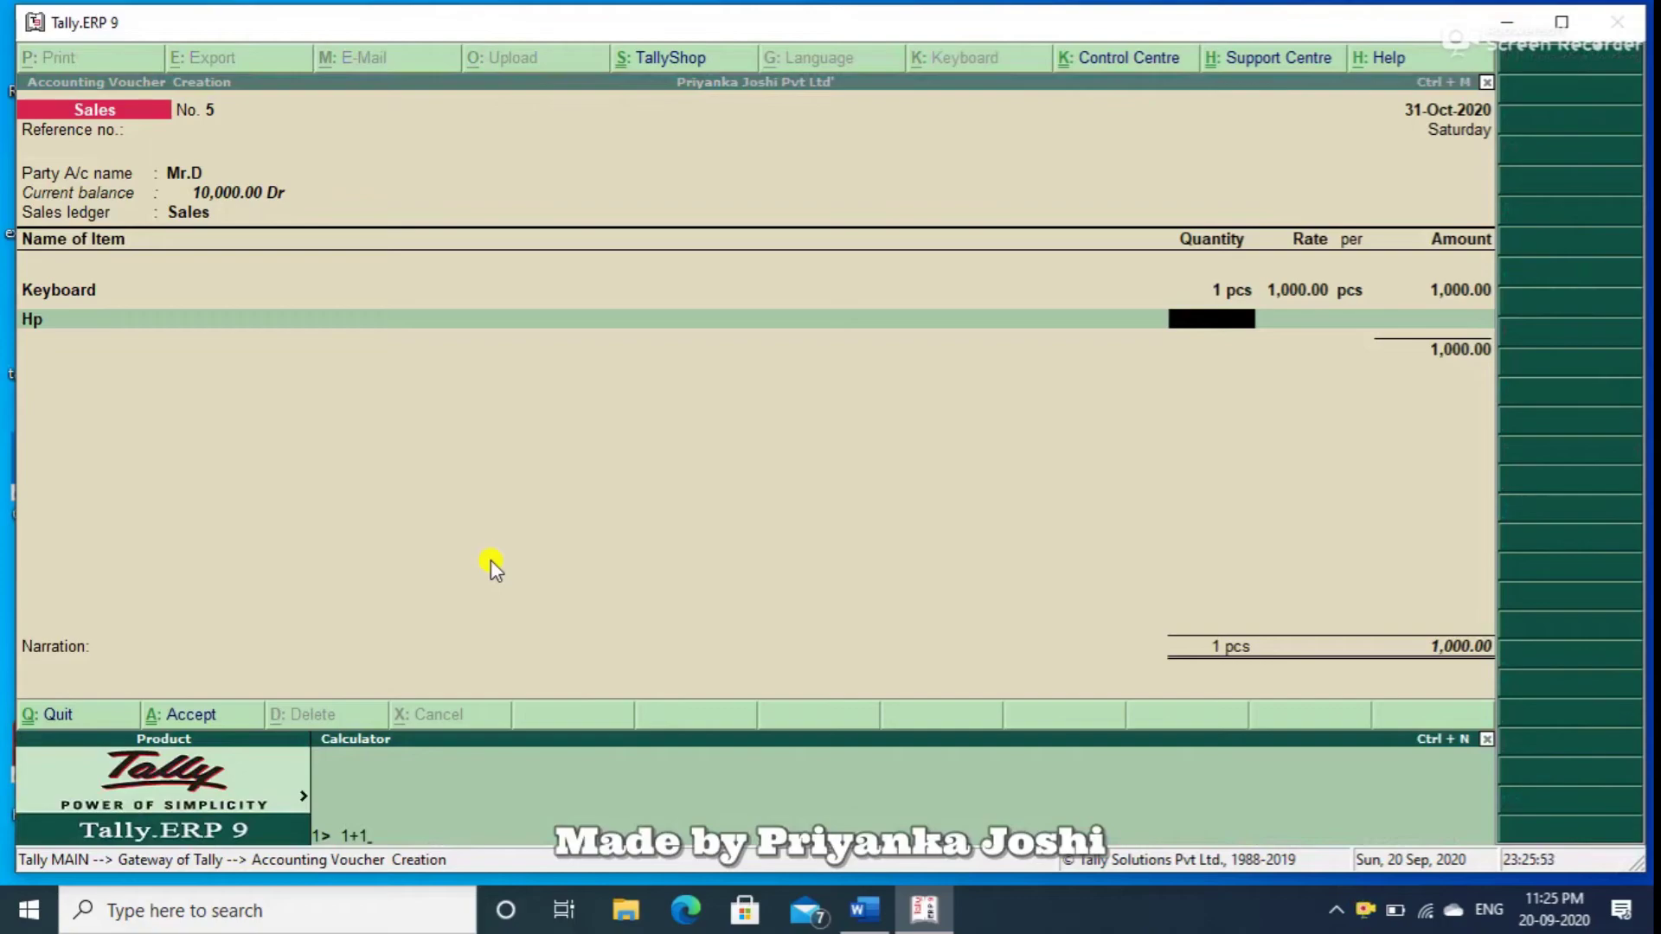
type("1+1")
key("Return")
key("ctrl+m")
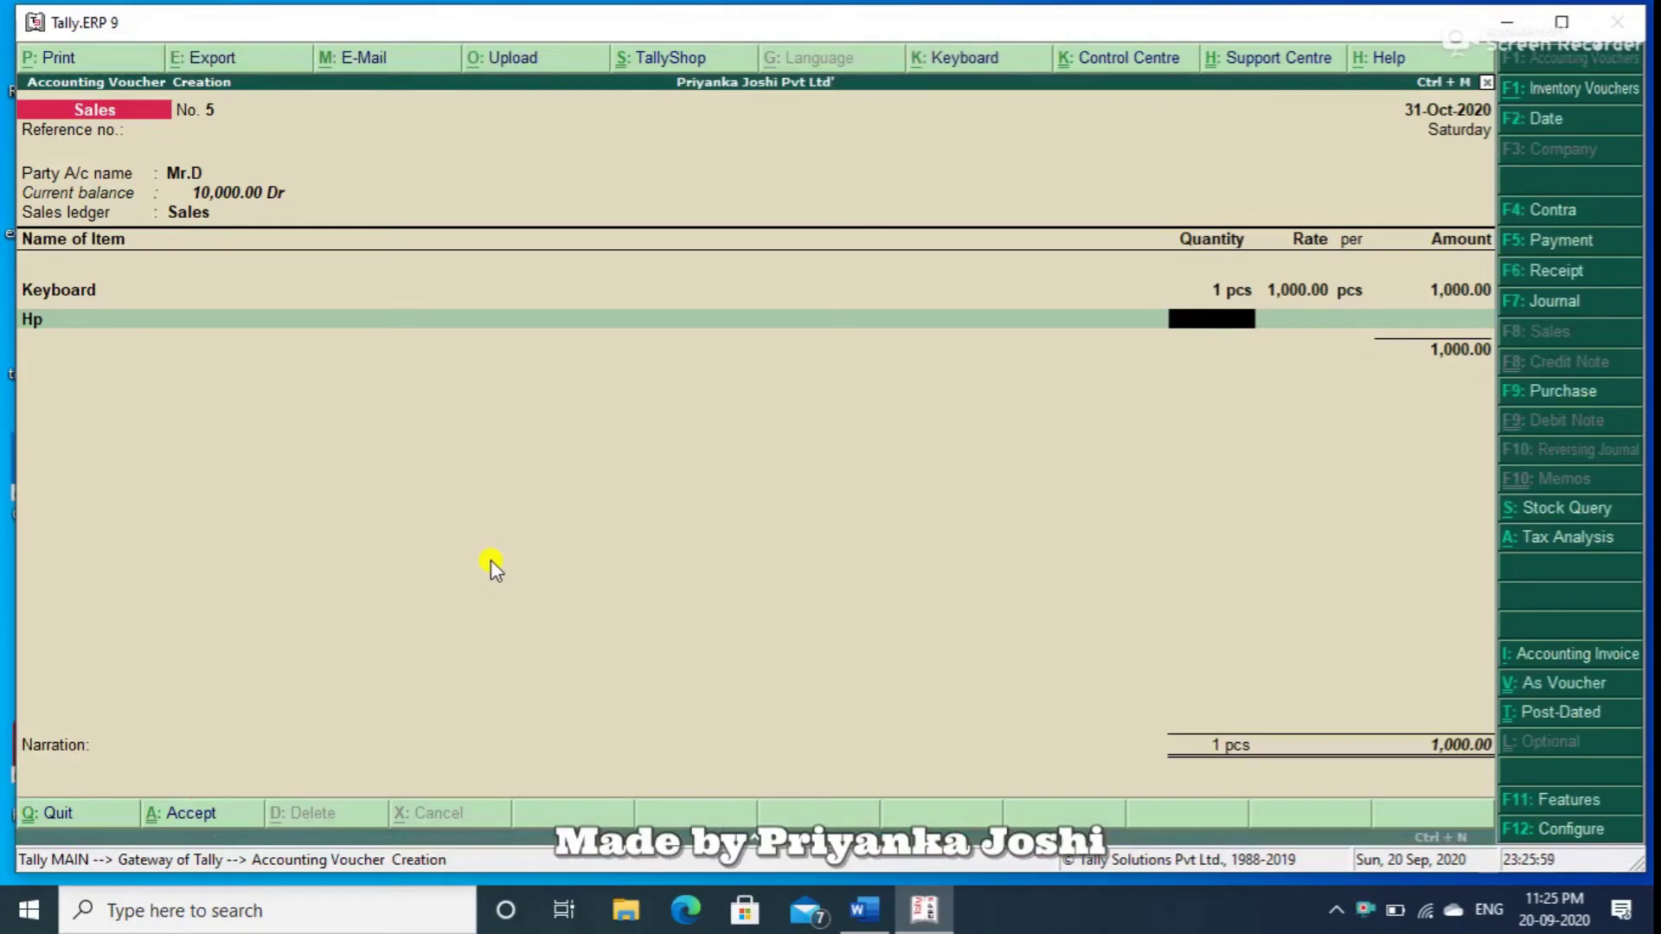
key("ctrl+n")
type("1+1")
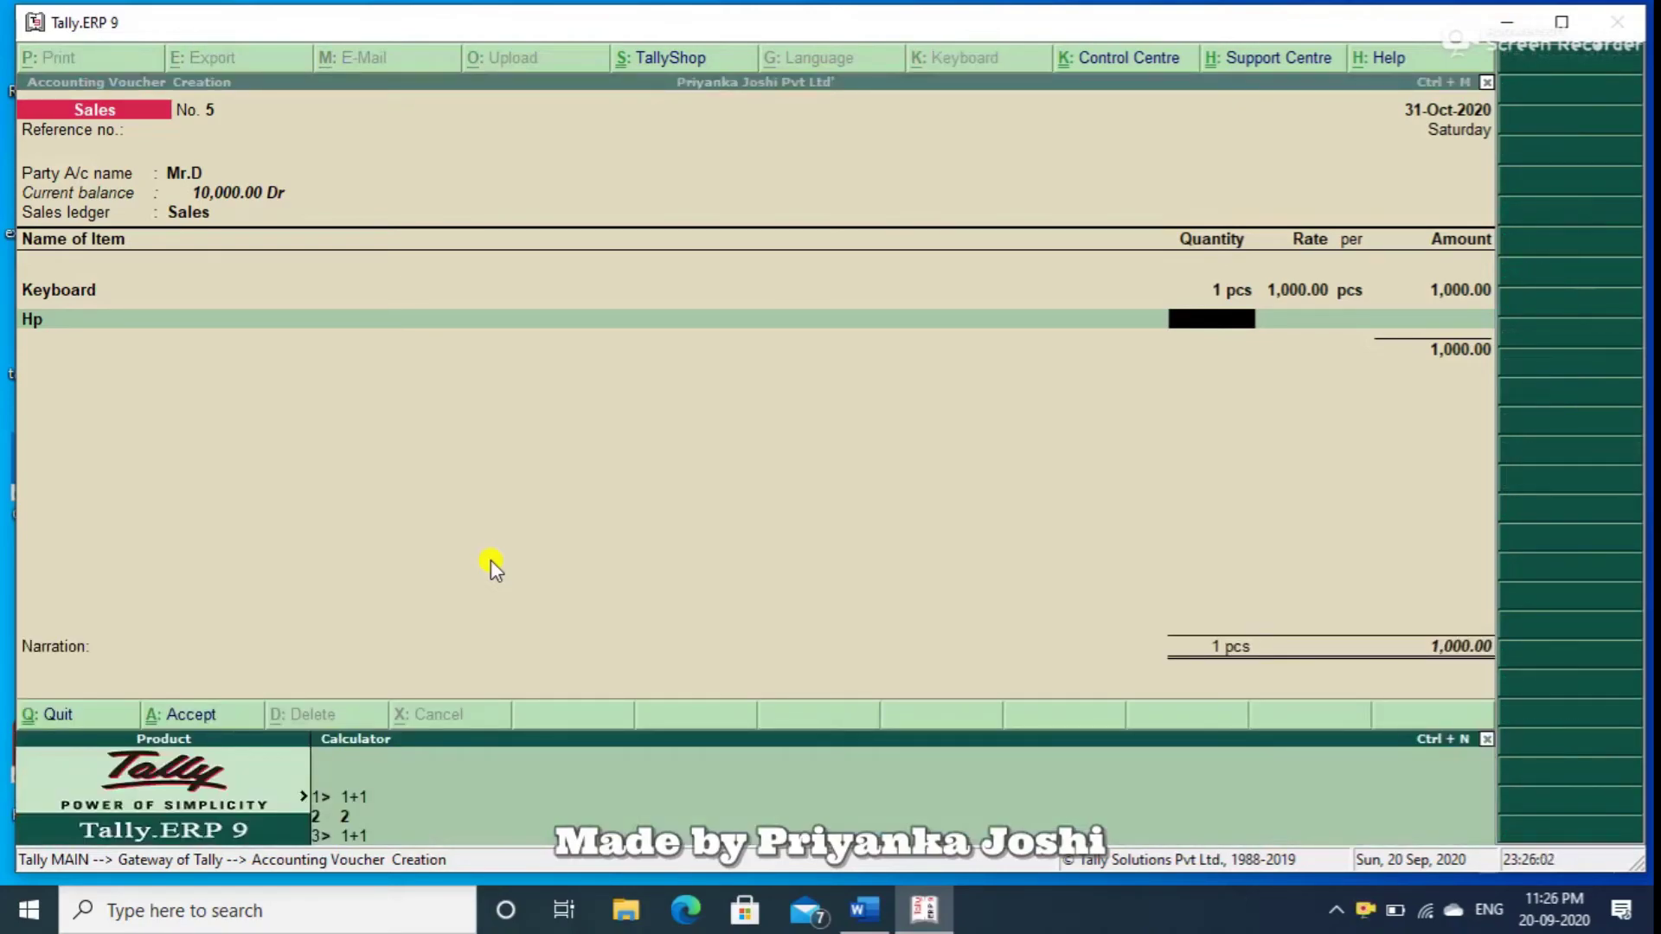
key("Return")
key("ctrl+m")
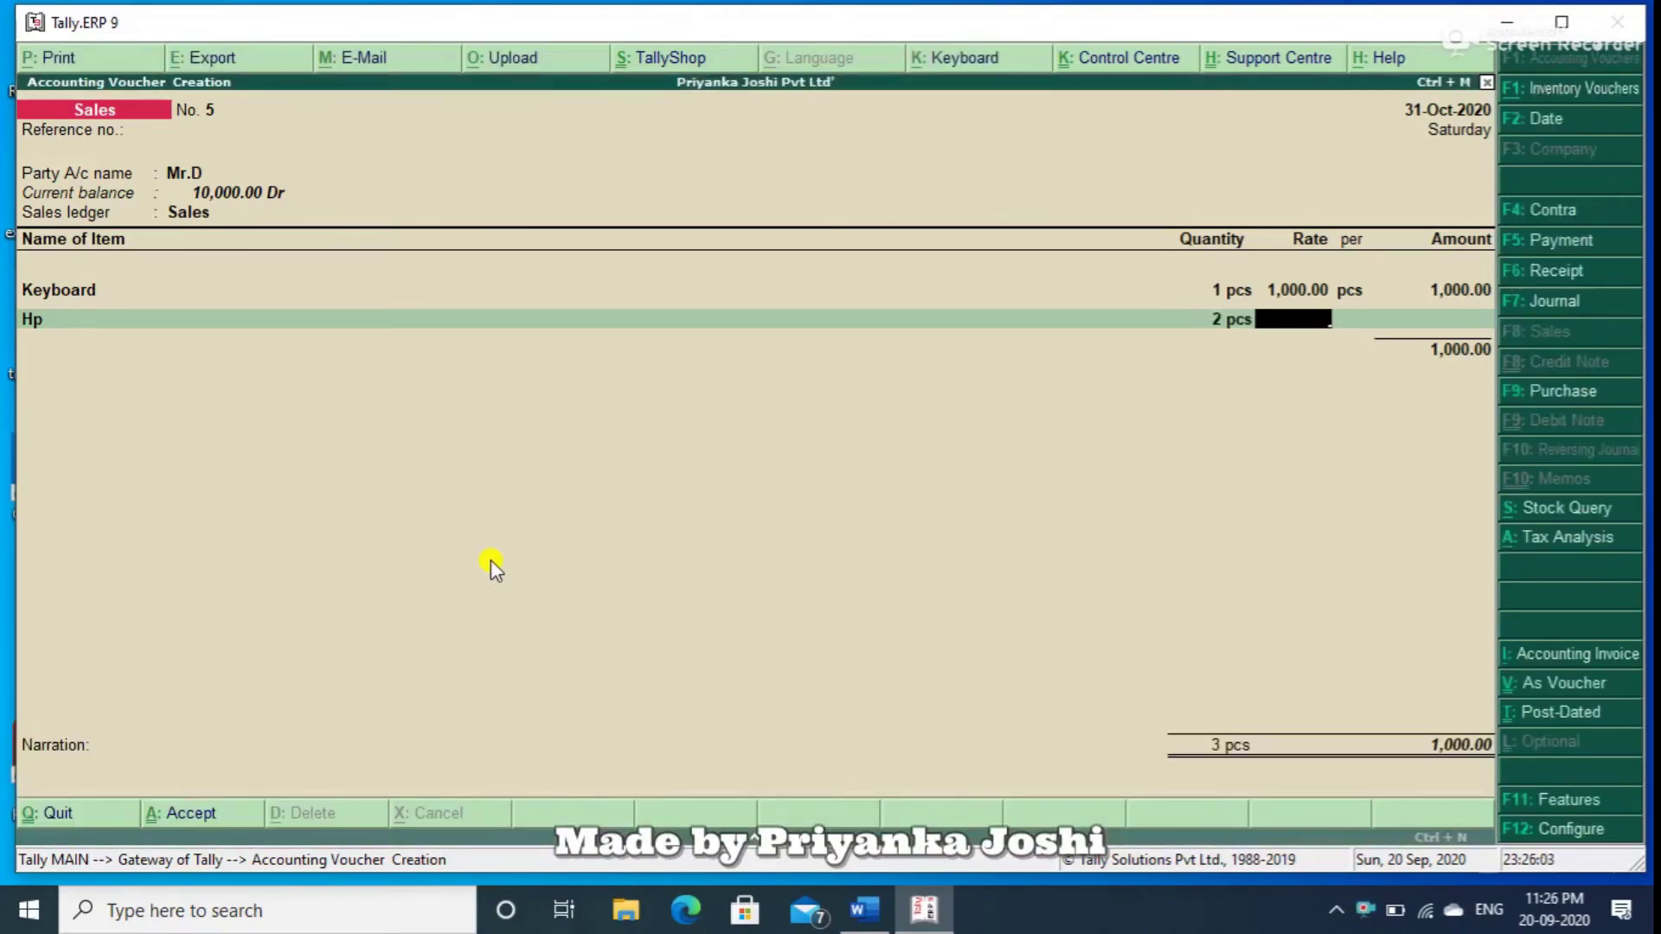
Set the Hp rate to 20,000 and accept the customer's bill-wise details as New Ref 5.
type("20000")
key("Return")
key("Return")
key("Return")
key("Return")
key("Return")
key("Return")
key("Return")
key("Return")
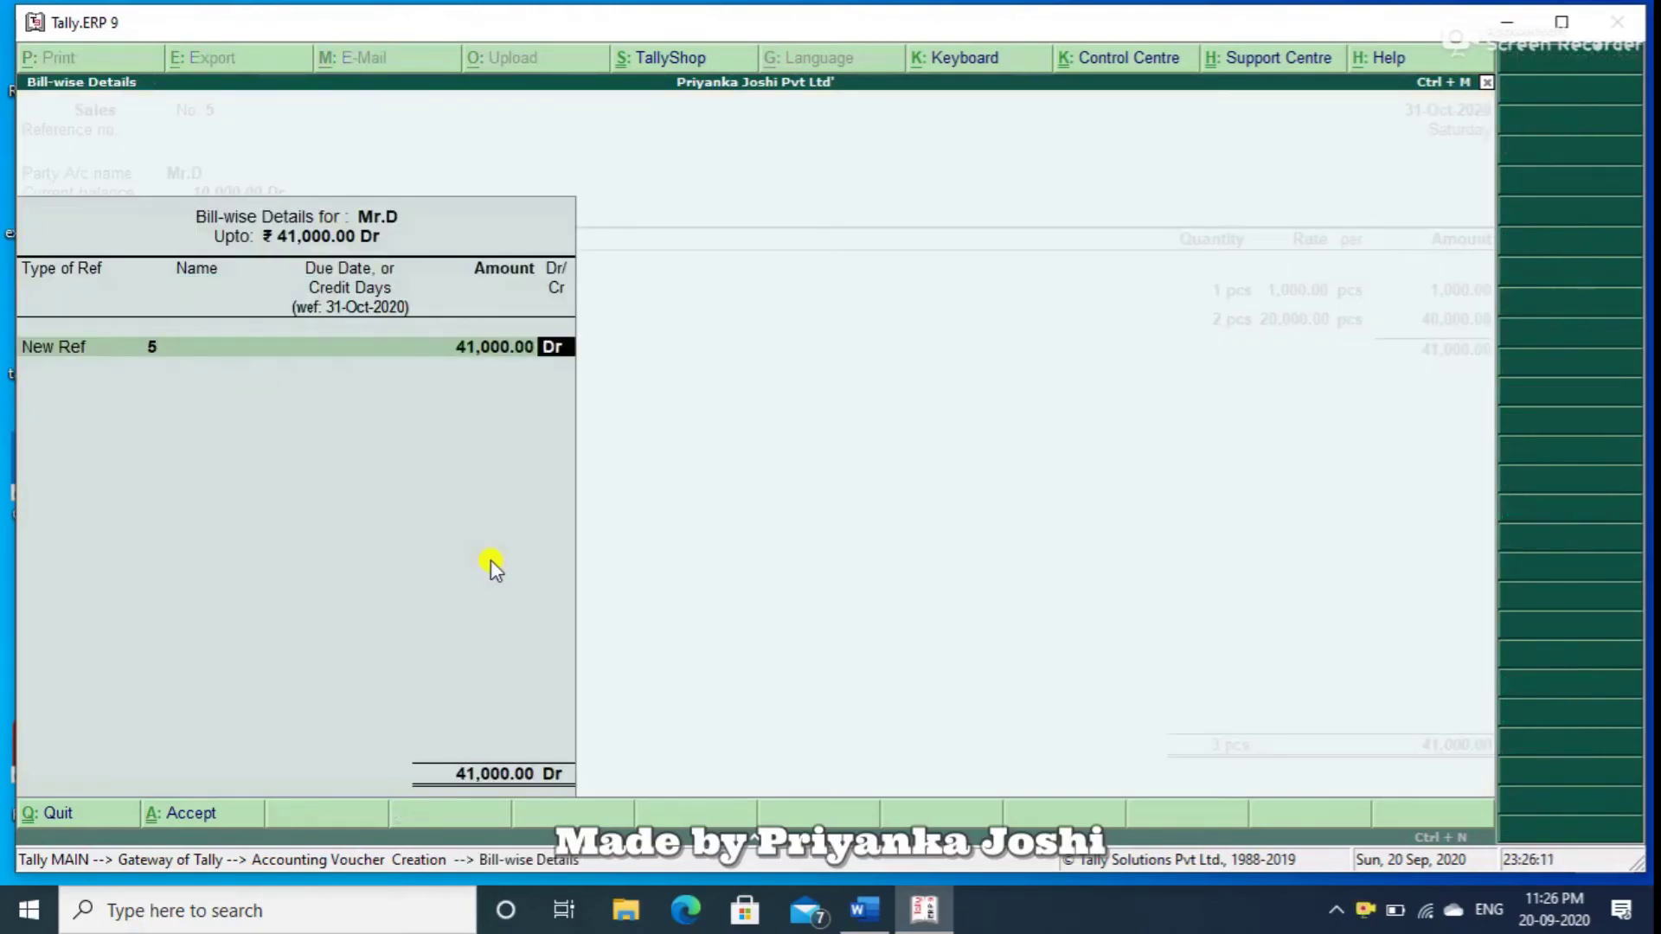
key("Return")
Enter the narration "being goods sold" and save the sales voucher.
type("bei")
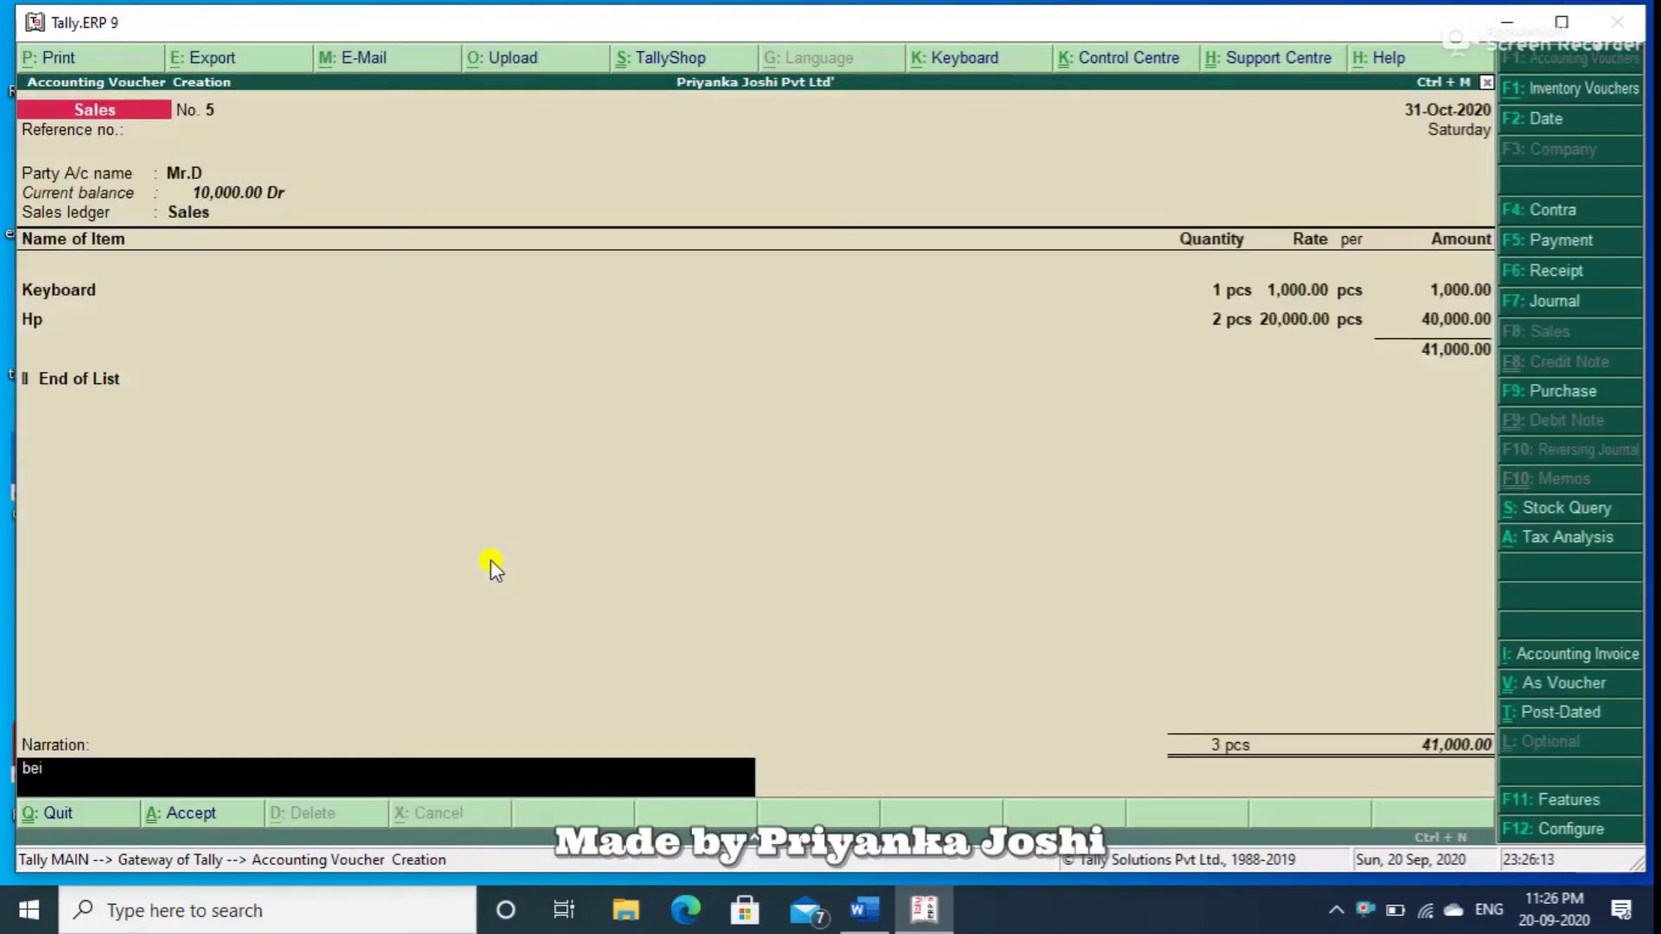
type("ng goods sold")
key("Return")
key("Return")
key("Return")
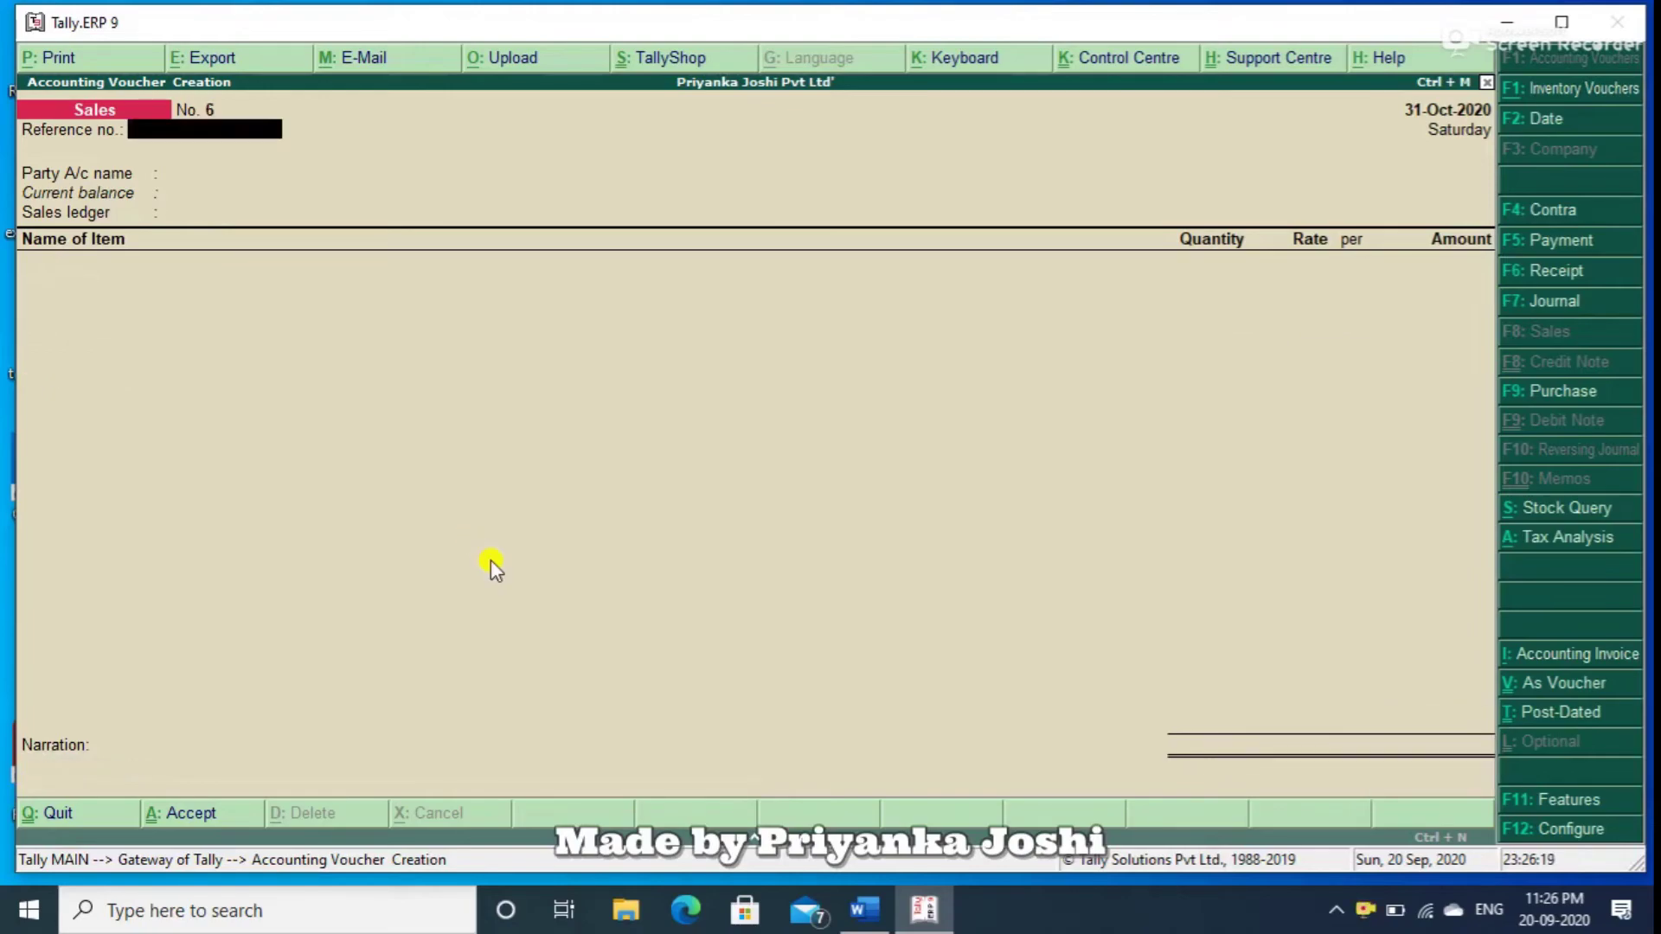
Choose the same customer as in the previous sale as the party and Sales as the sales ledger.
type("Mr")
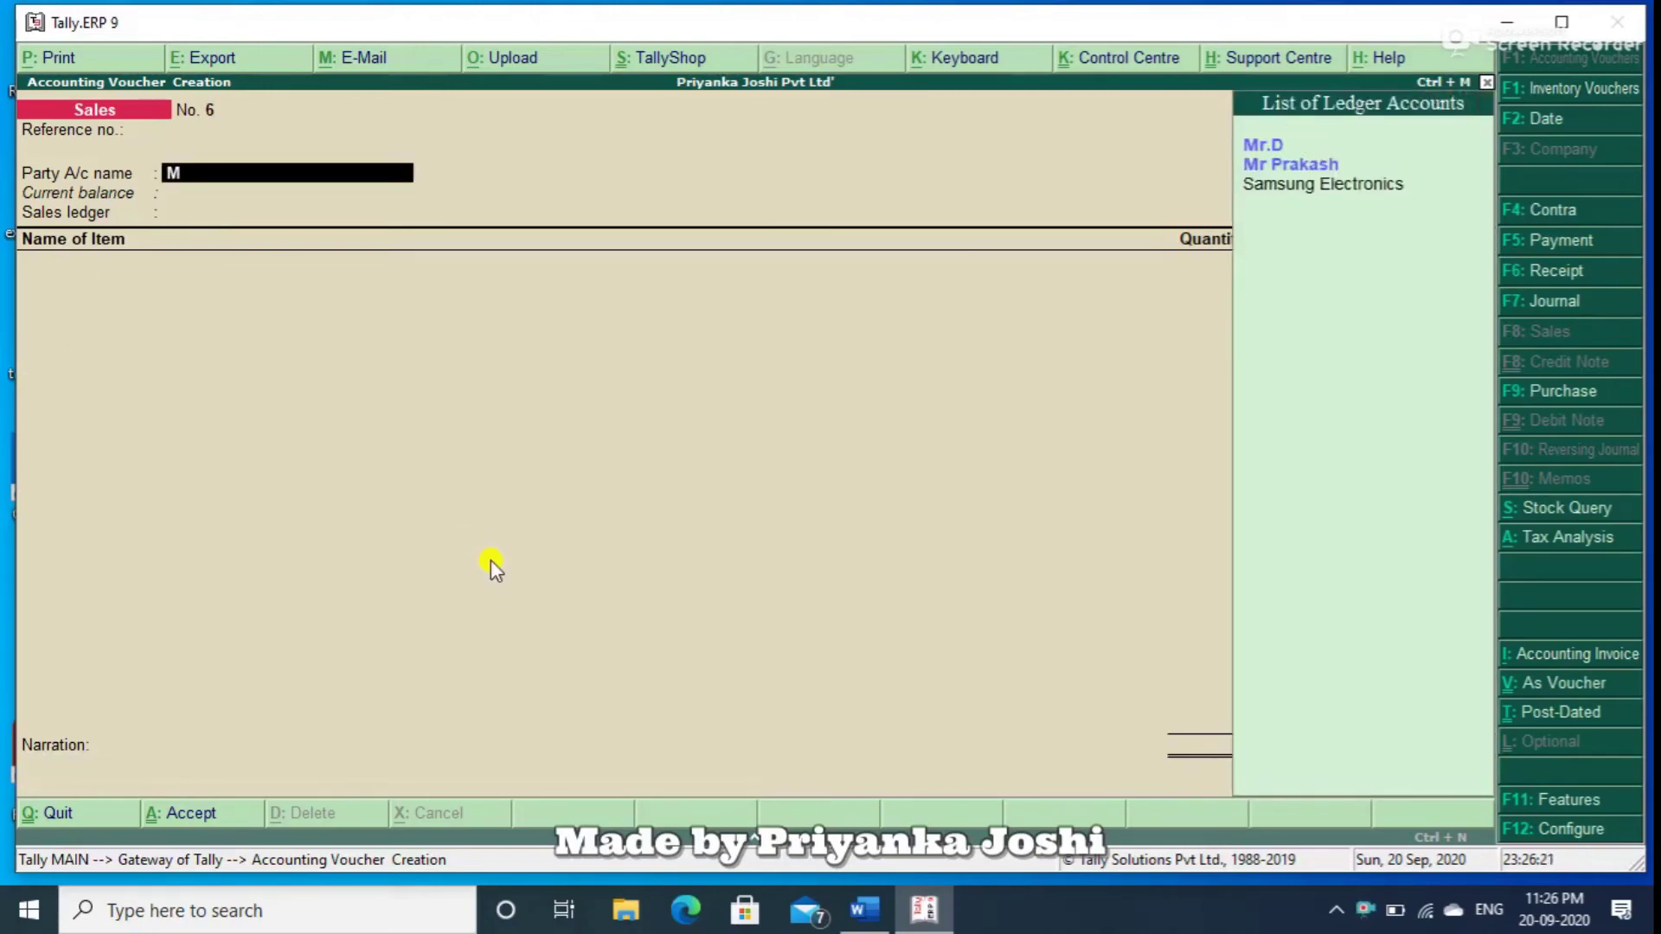
key("Return")
key("ctrl+a")
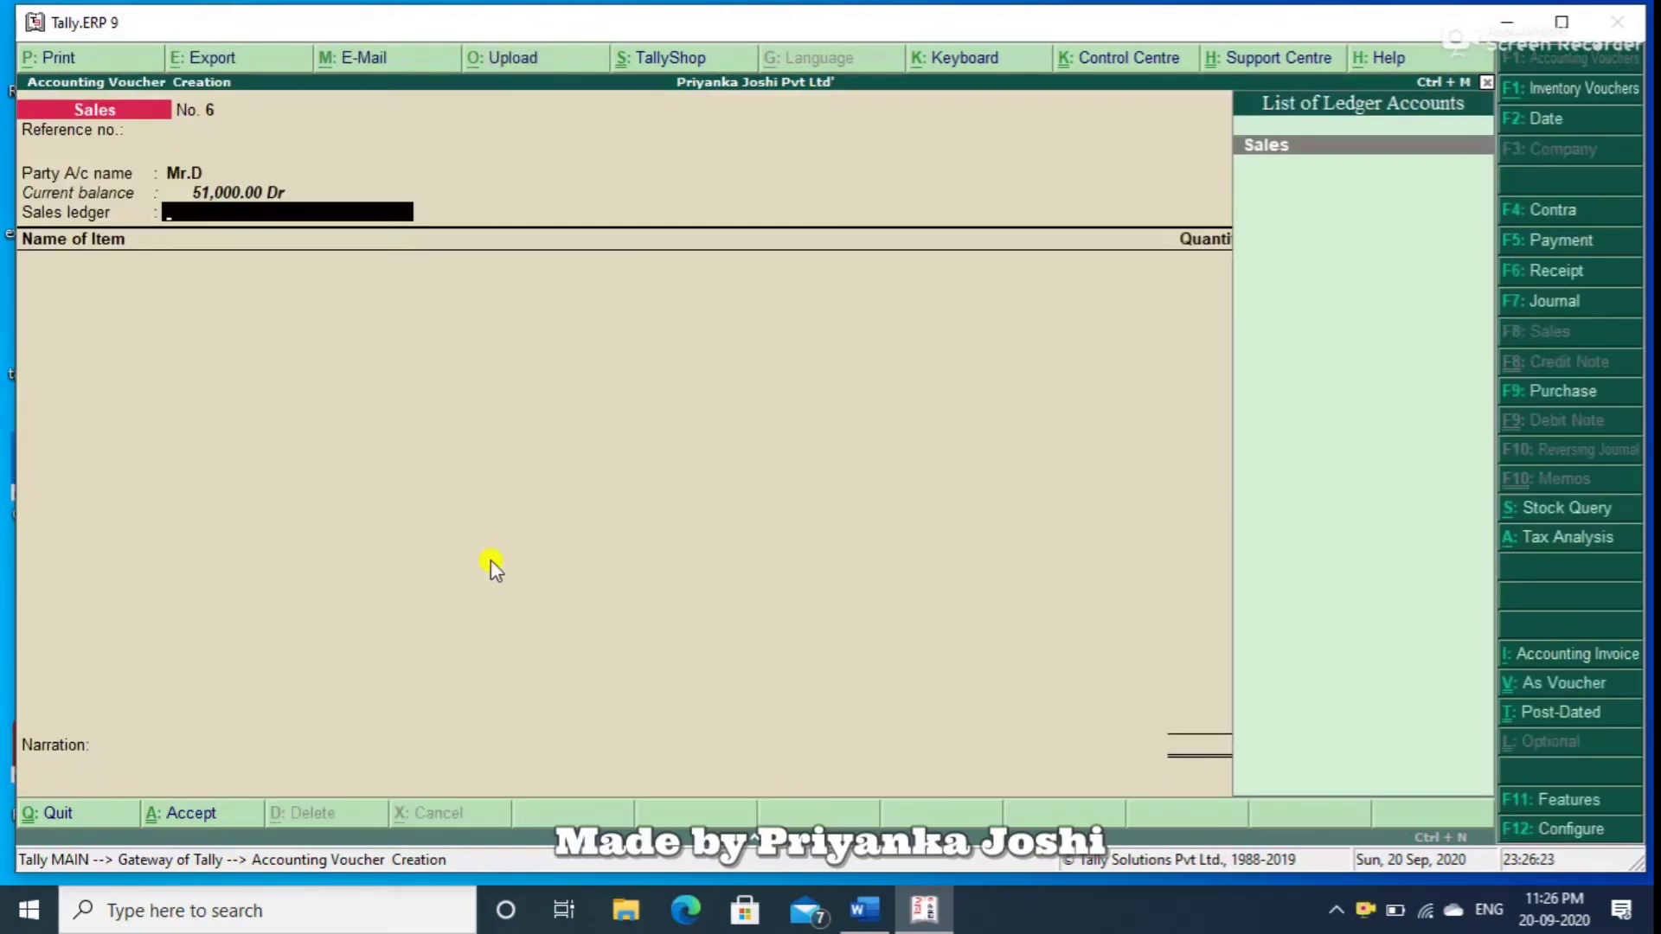
key("Return")
Add Keyboard as the first item with a quantity of 1 pcs at a rate of 1,000.
type("c")
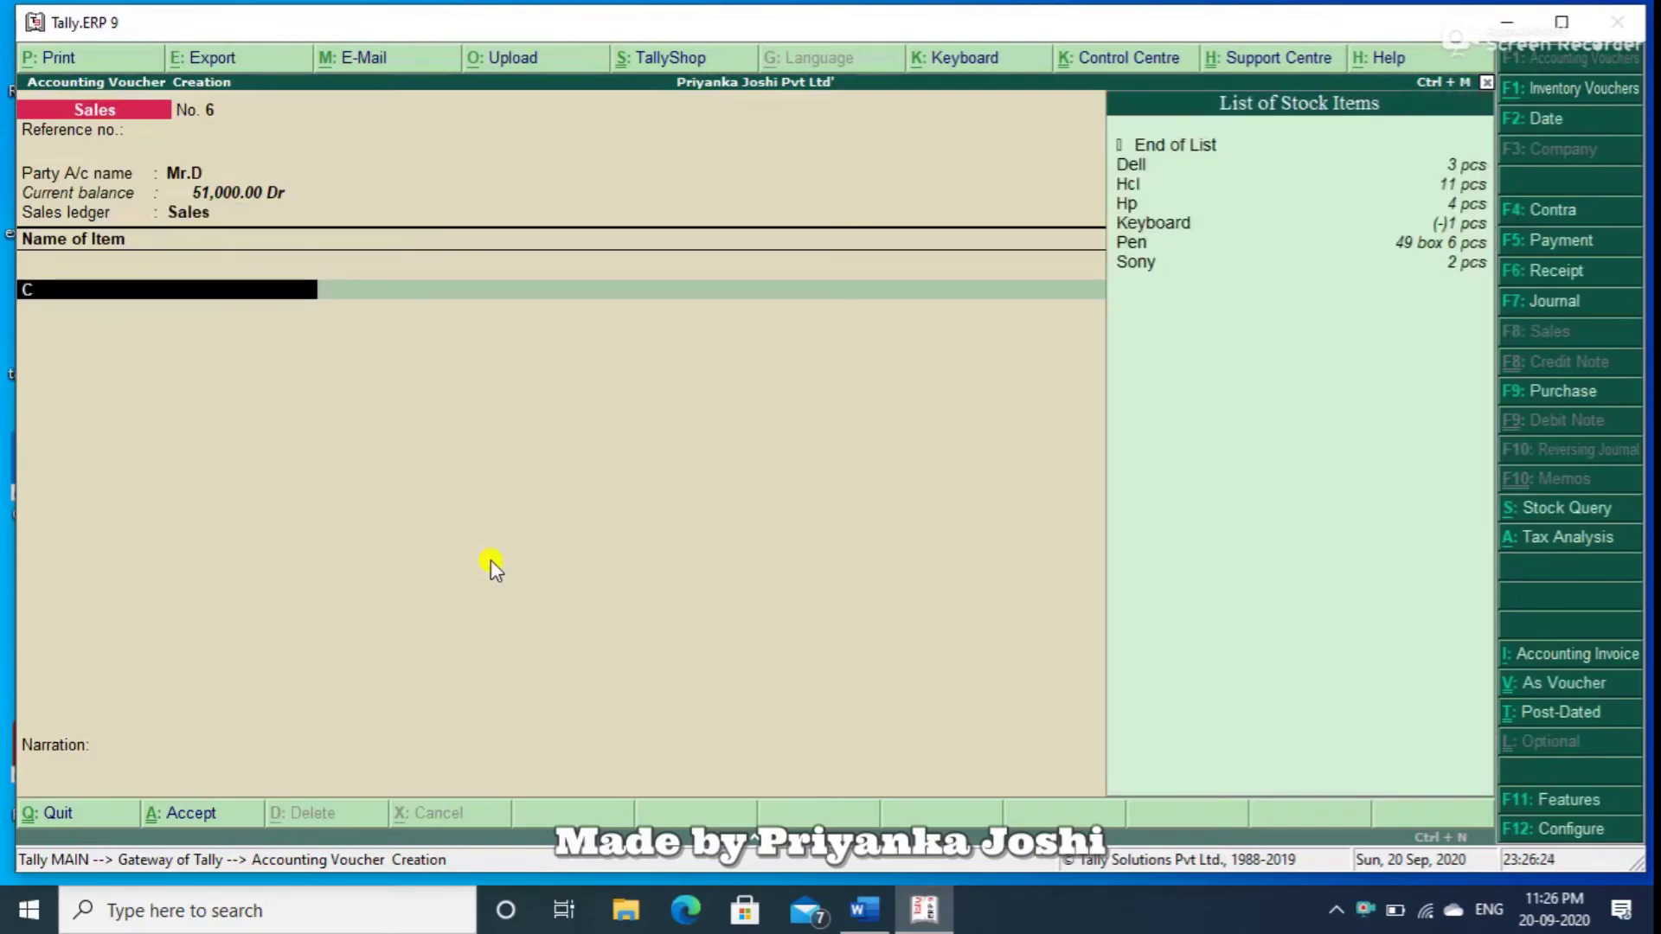
key("Down")
key("Down")
key("Down")
key("Down")
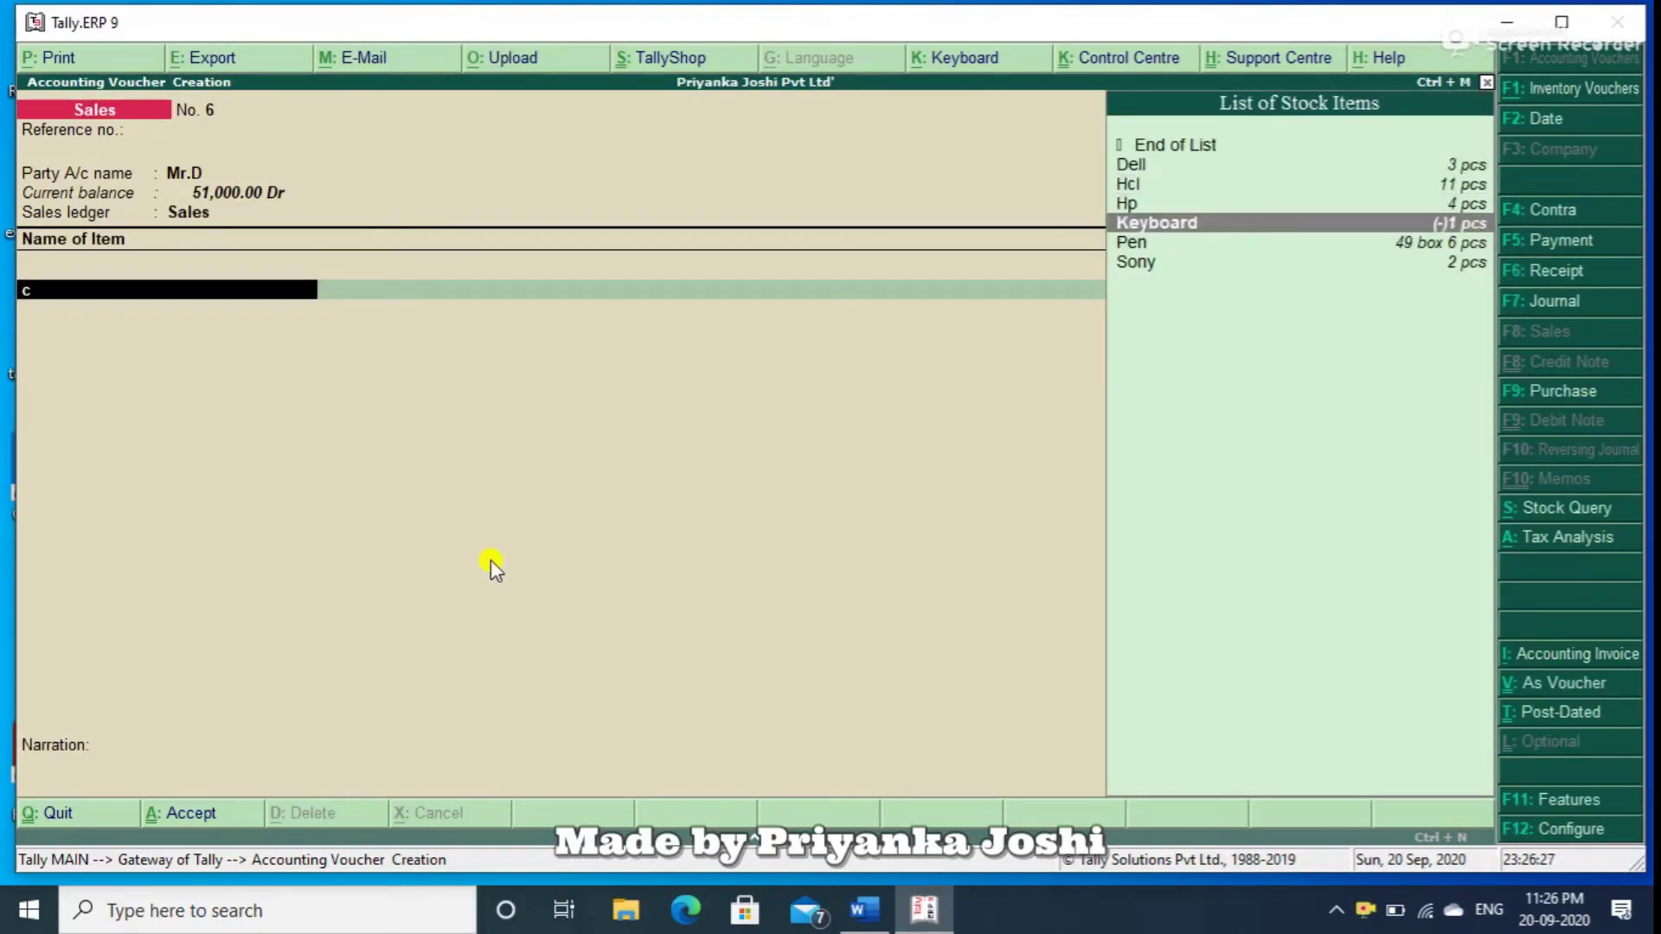
key("Return")
type("1")
key("Return")
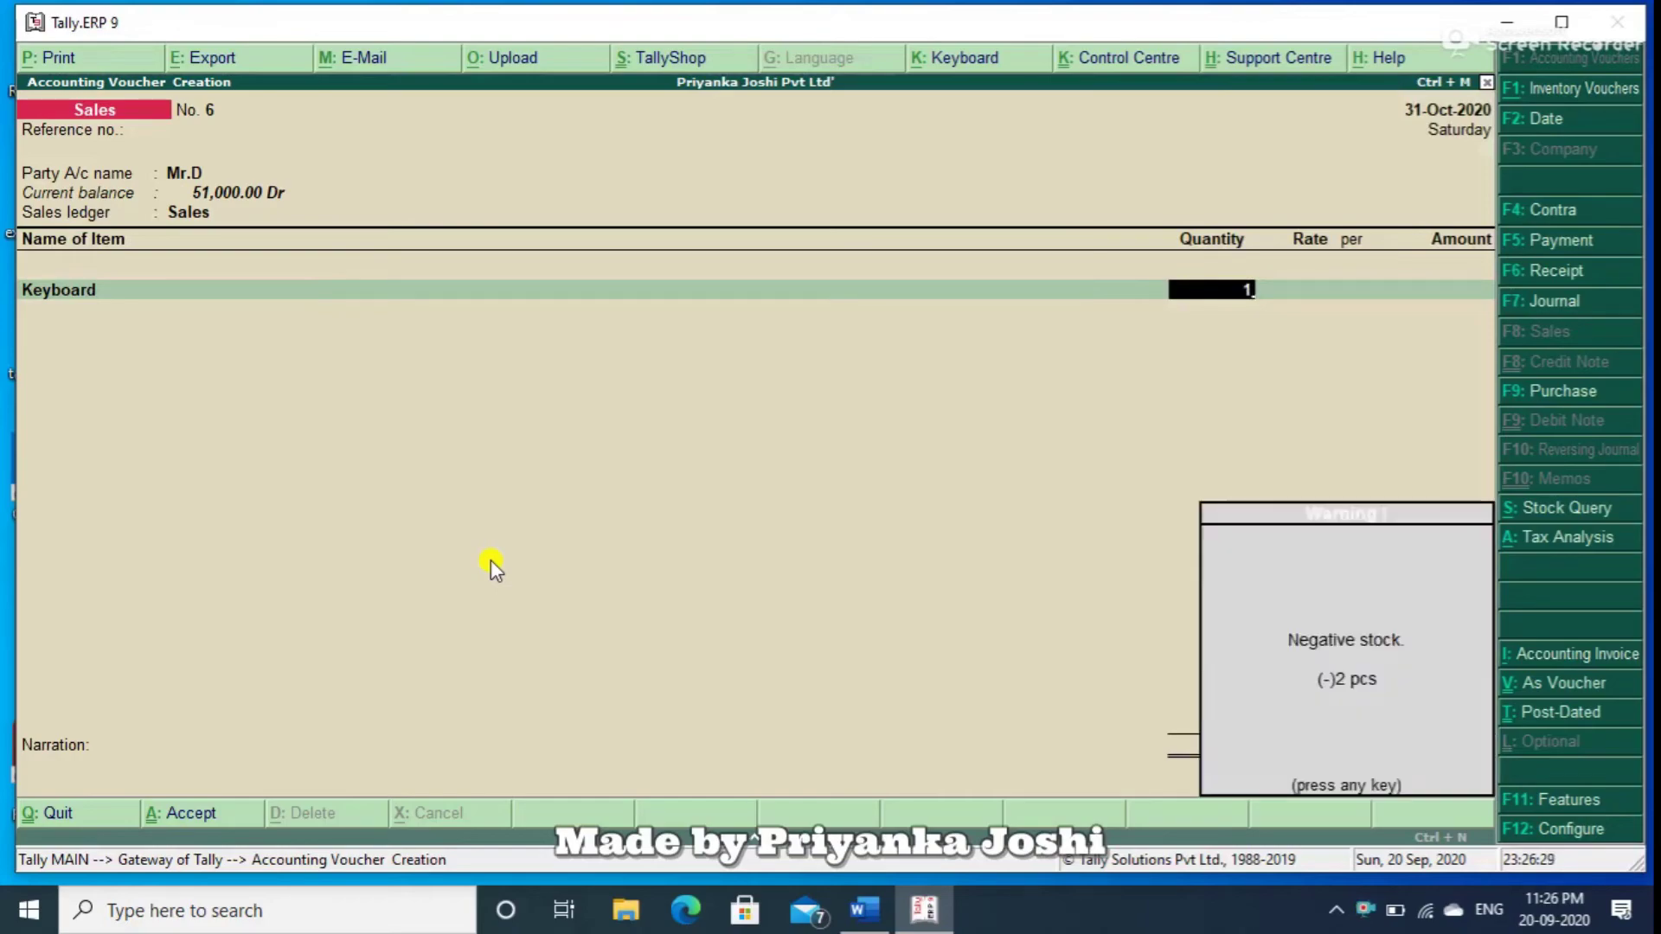
key("Return")
key("Return")
key("Return")
key("Return")
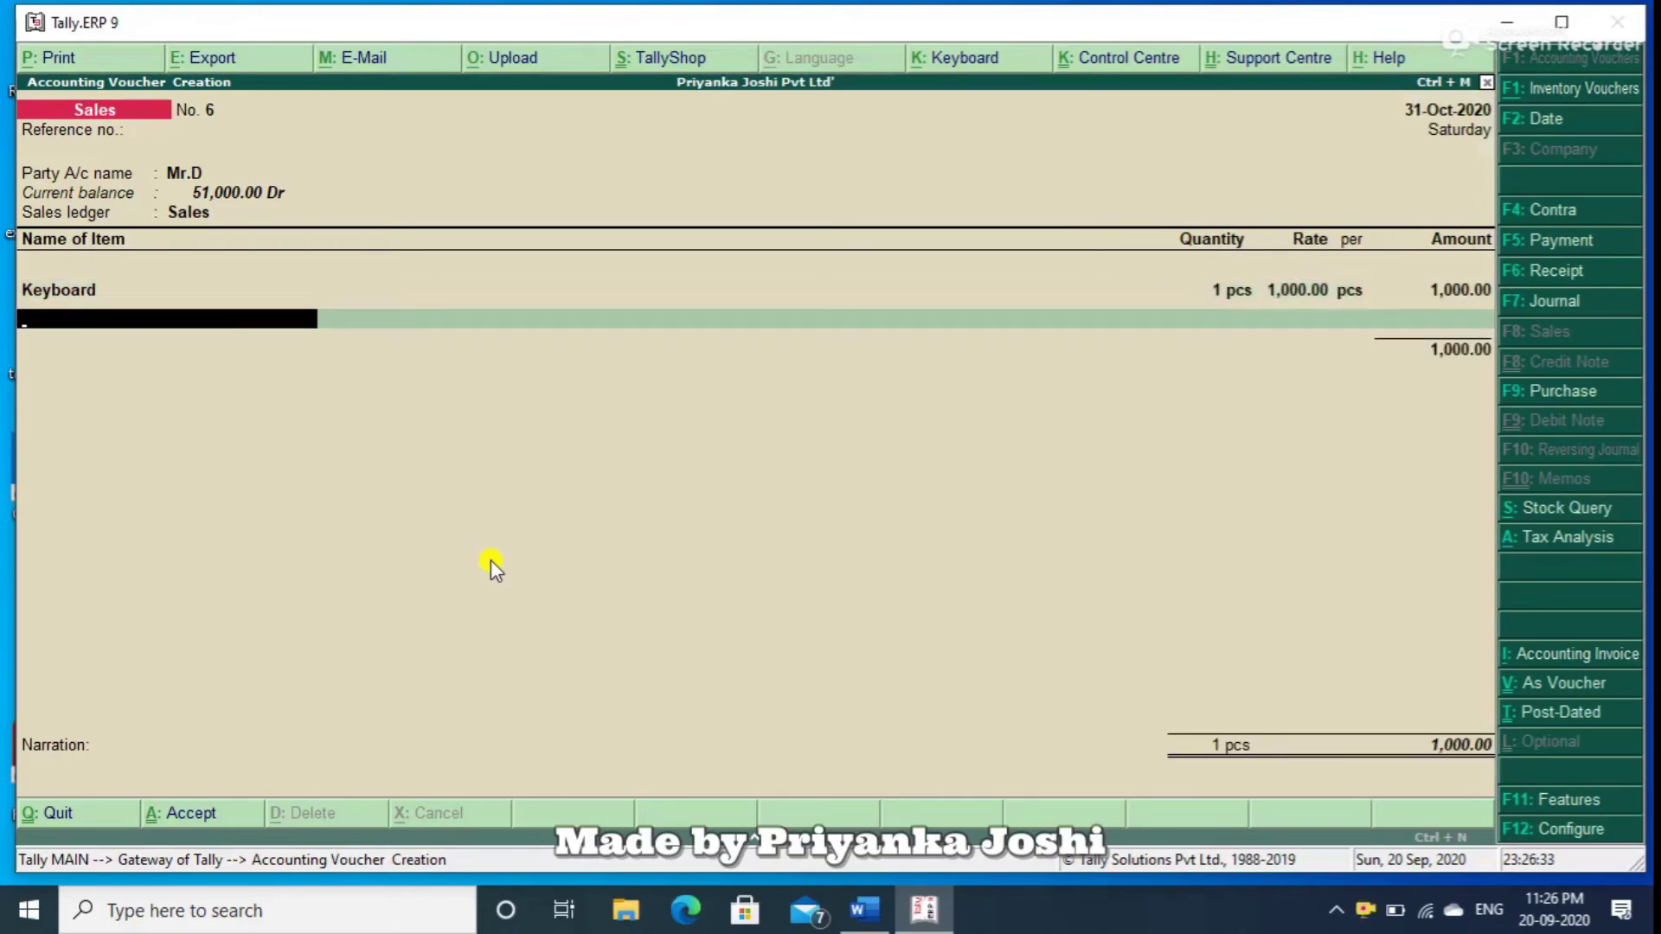
Add Sony as the second item with a quantity of 2 pcs at a rate of 30,000.
type("Sony")
key("Return")
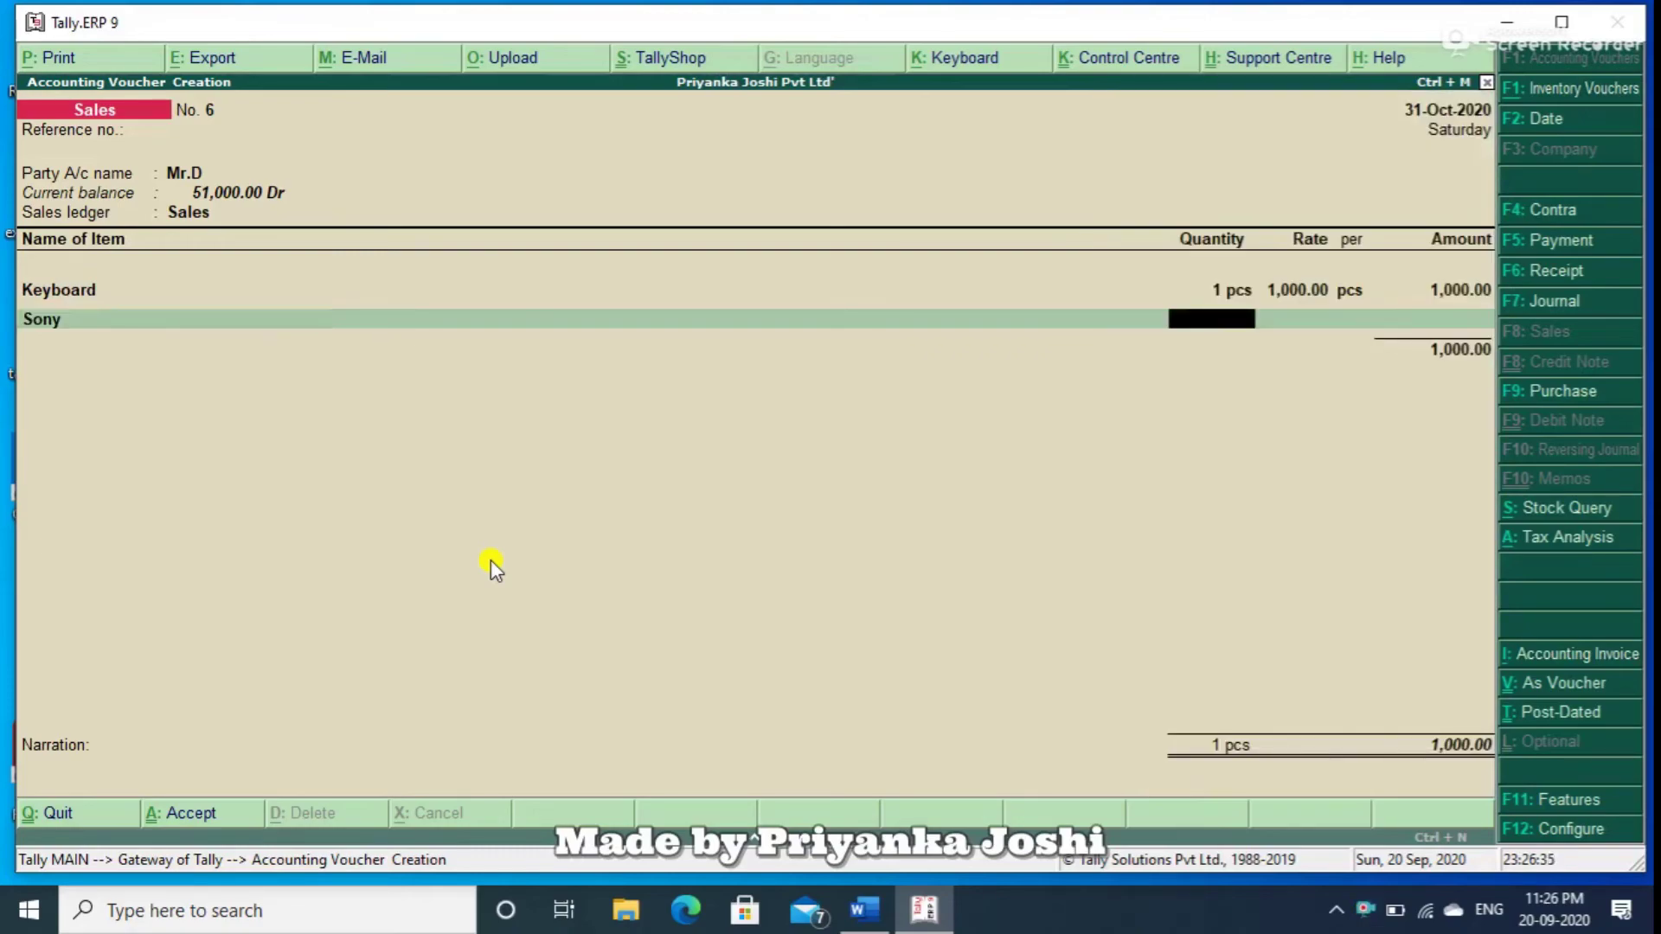
type("2")
key("Return")
type("30000")
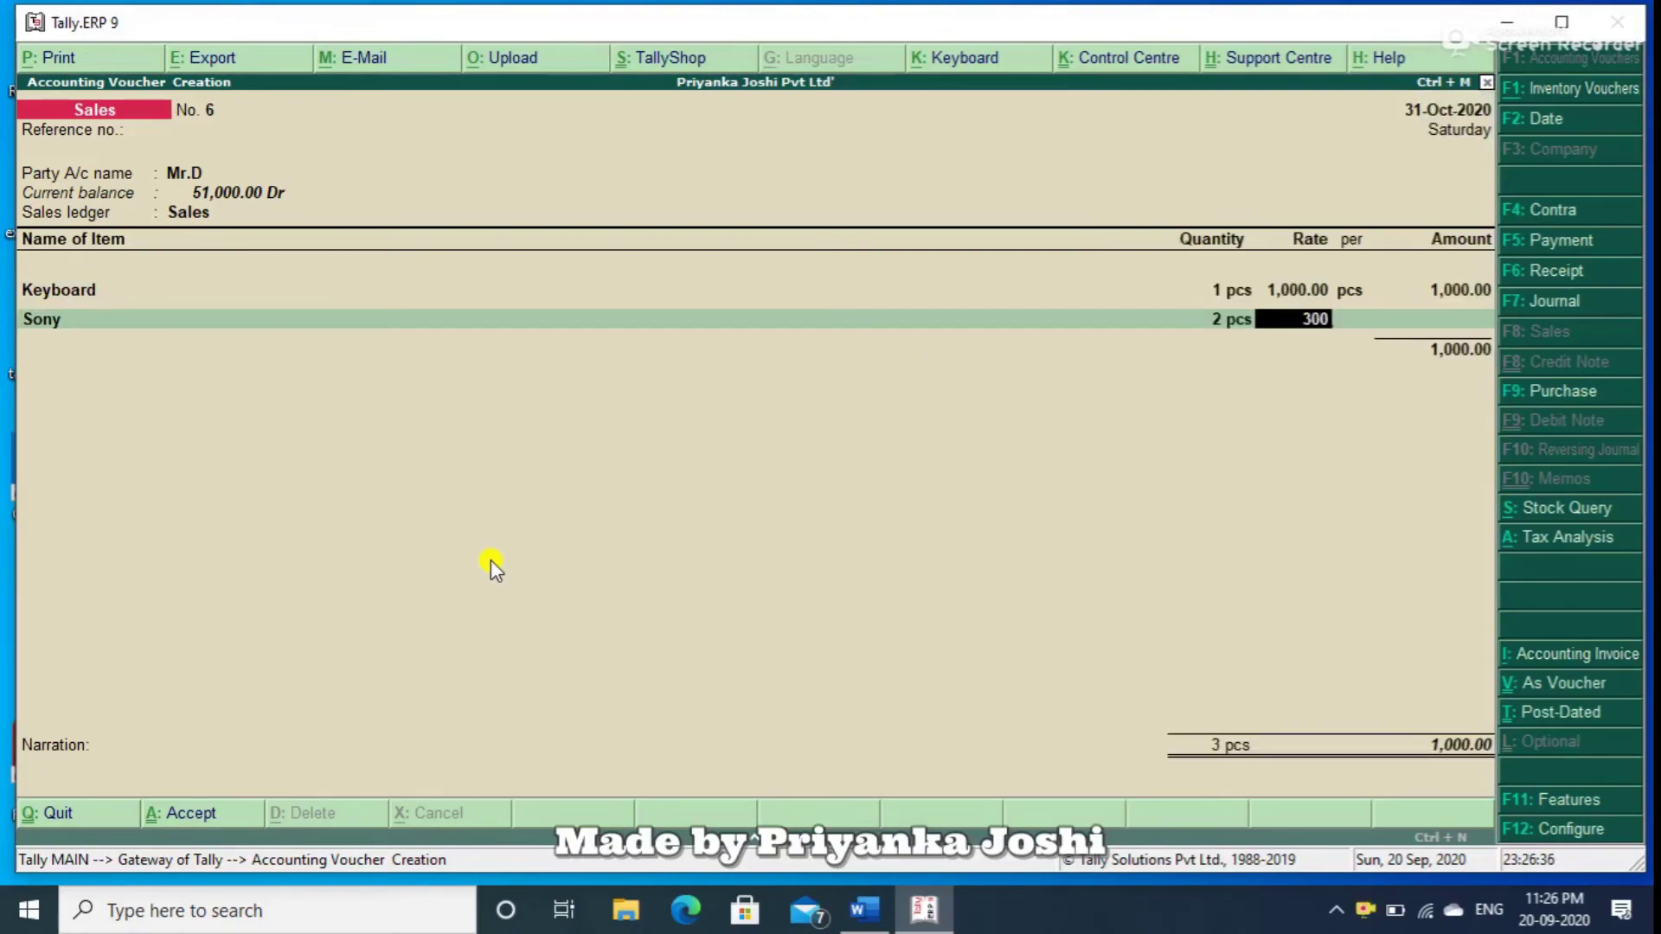
key("Return")
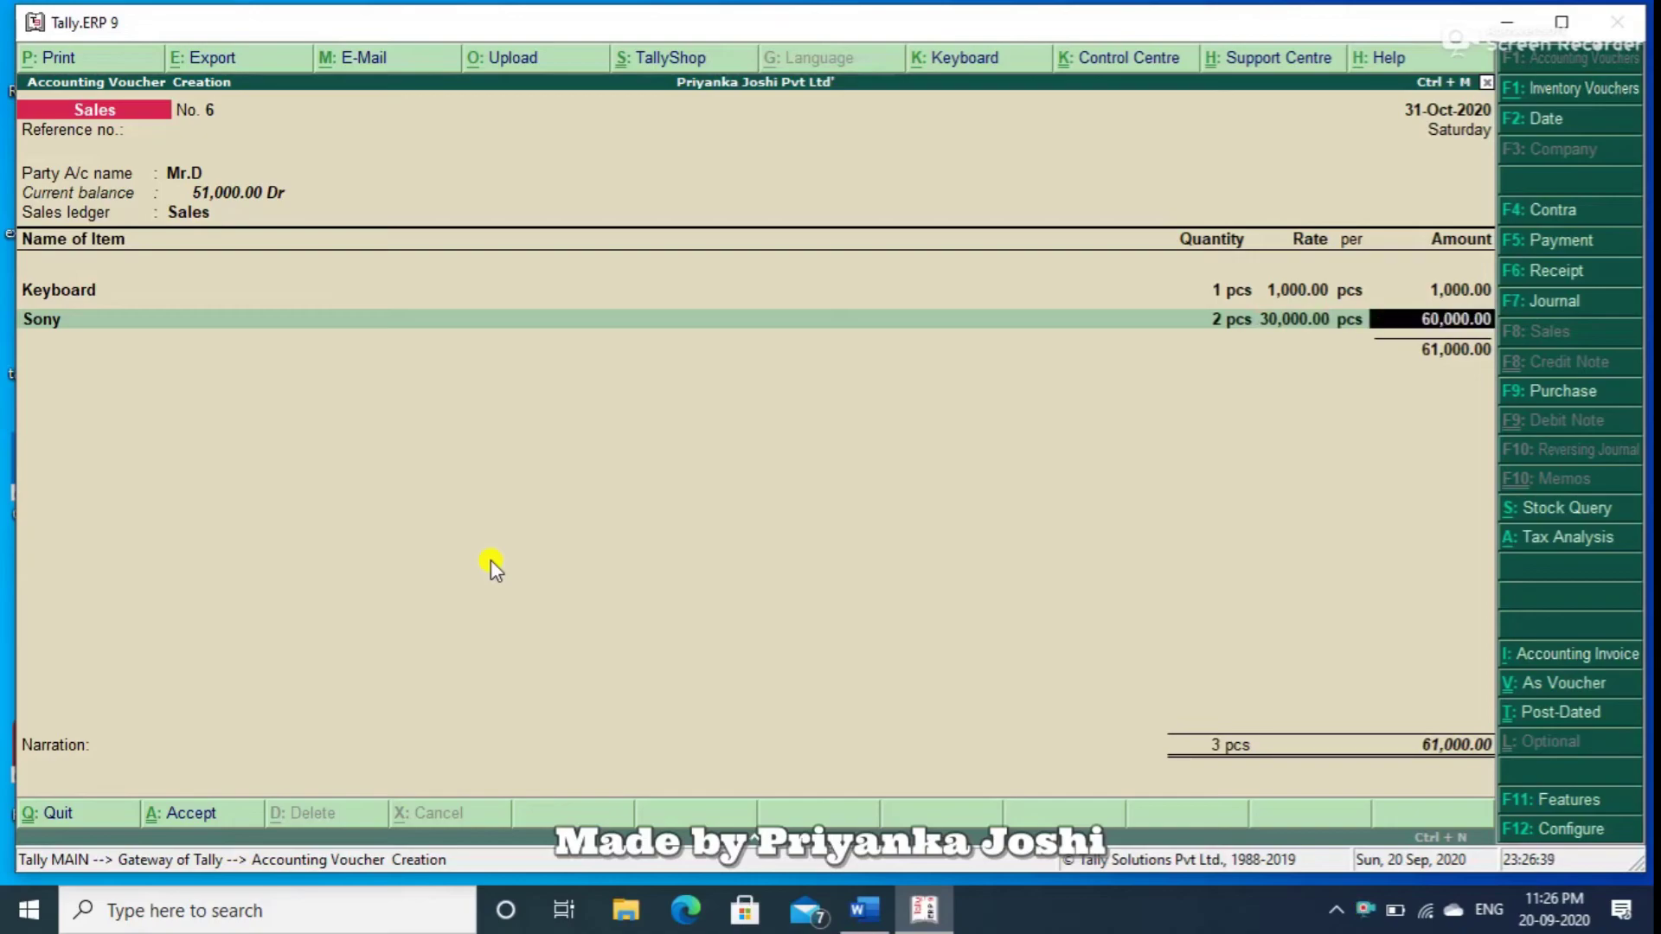
key("Return")
key("Return")
Add Hp as the third item with 1 pcs at a rate of 20,000 and delete that line from the voucher.
type("Hp")
key("Return")
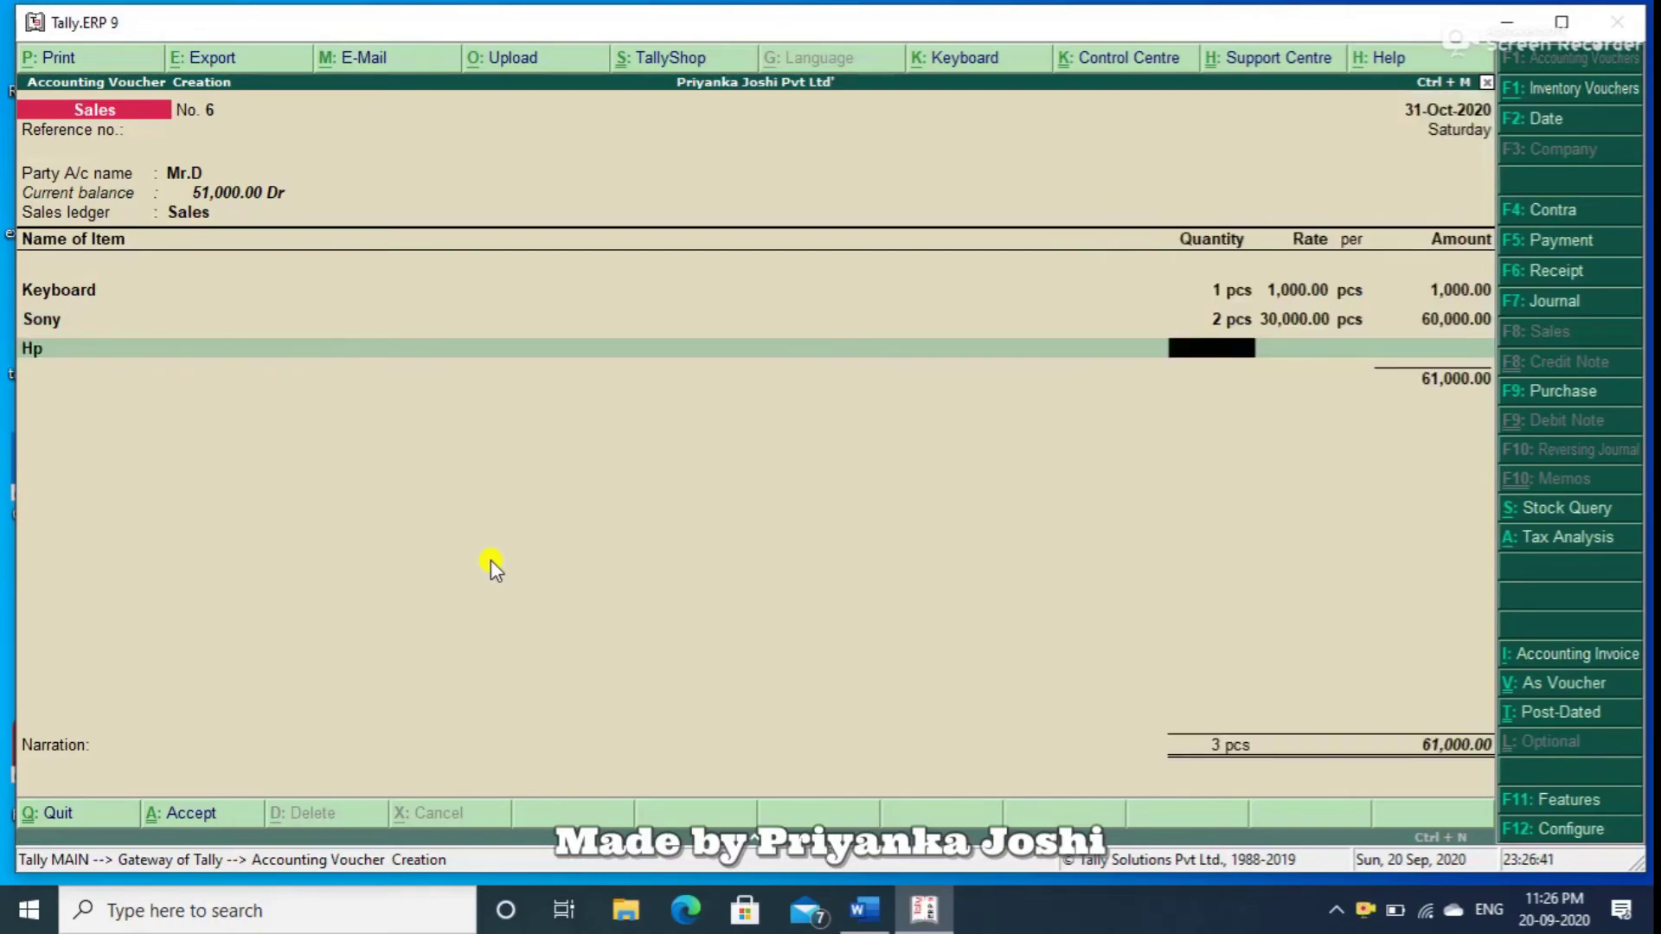
type("1")
key("Return")
key("Return")
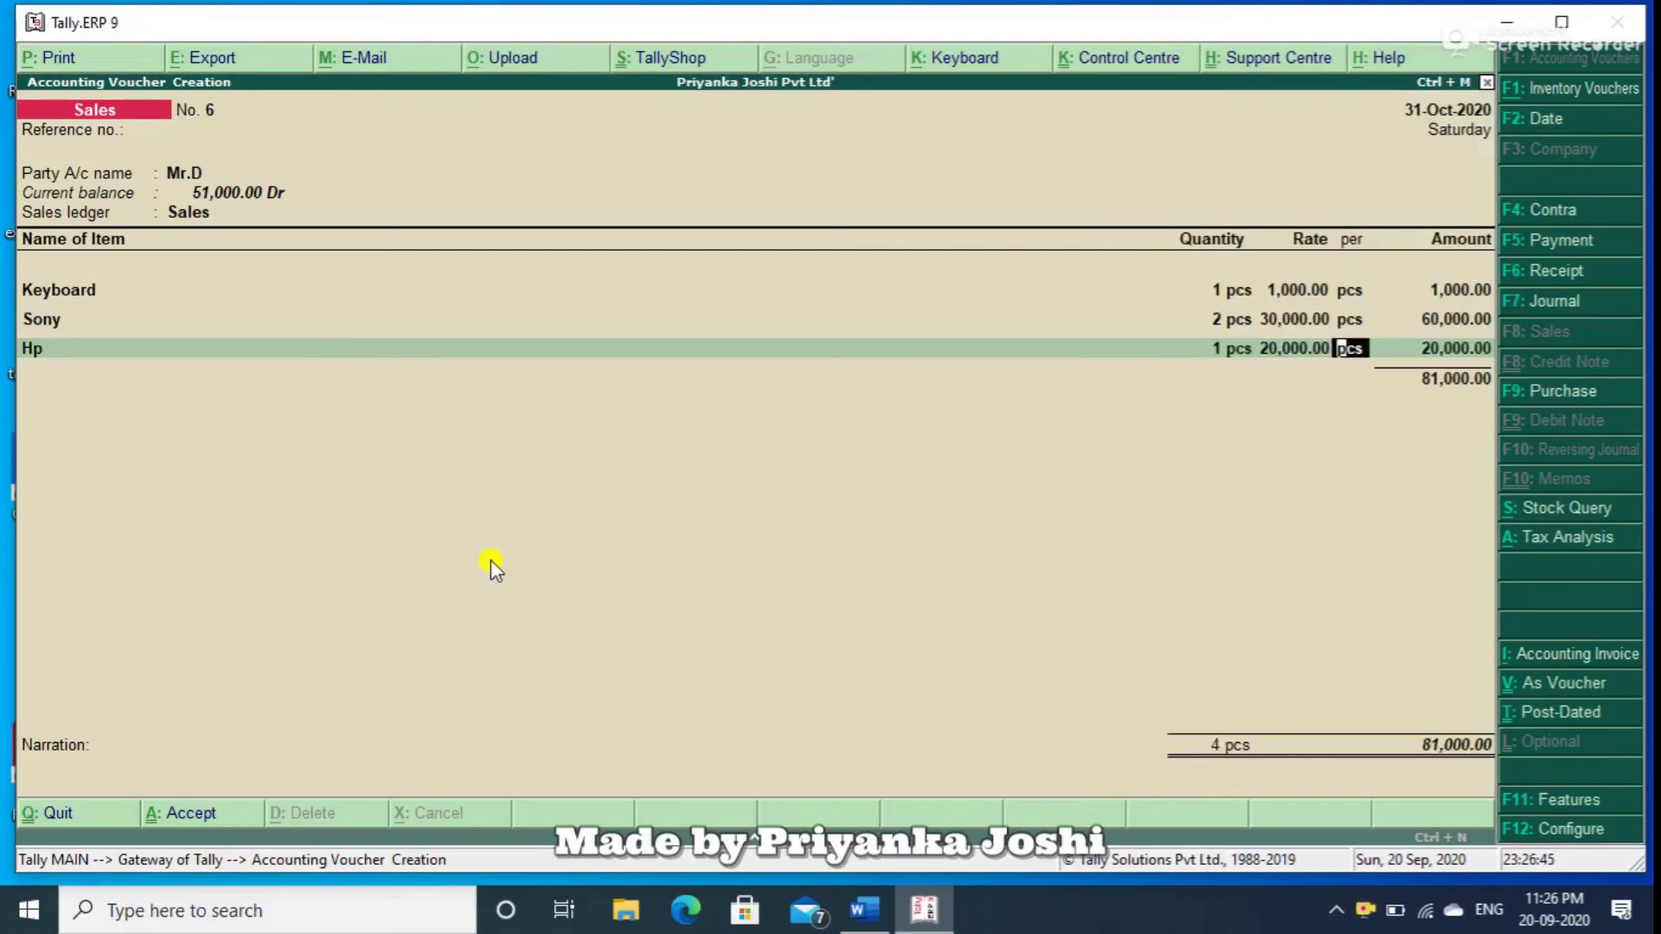
key("Return")
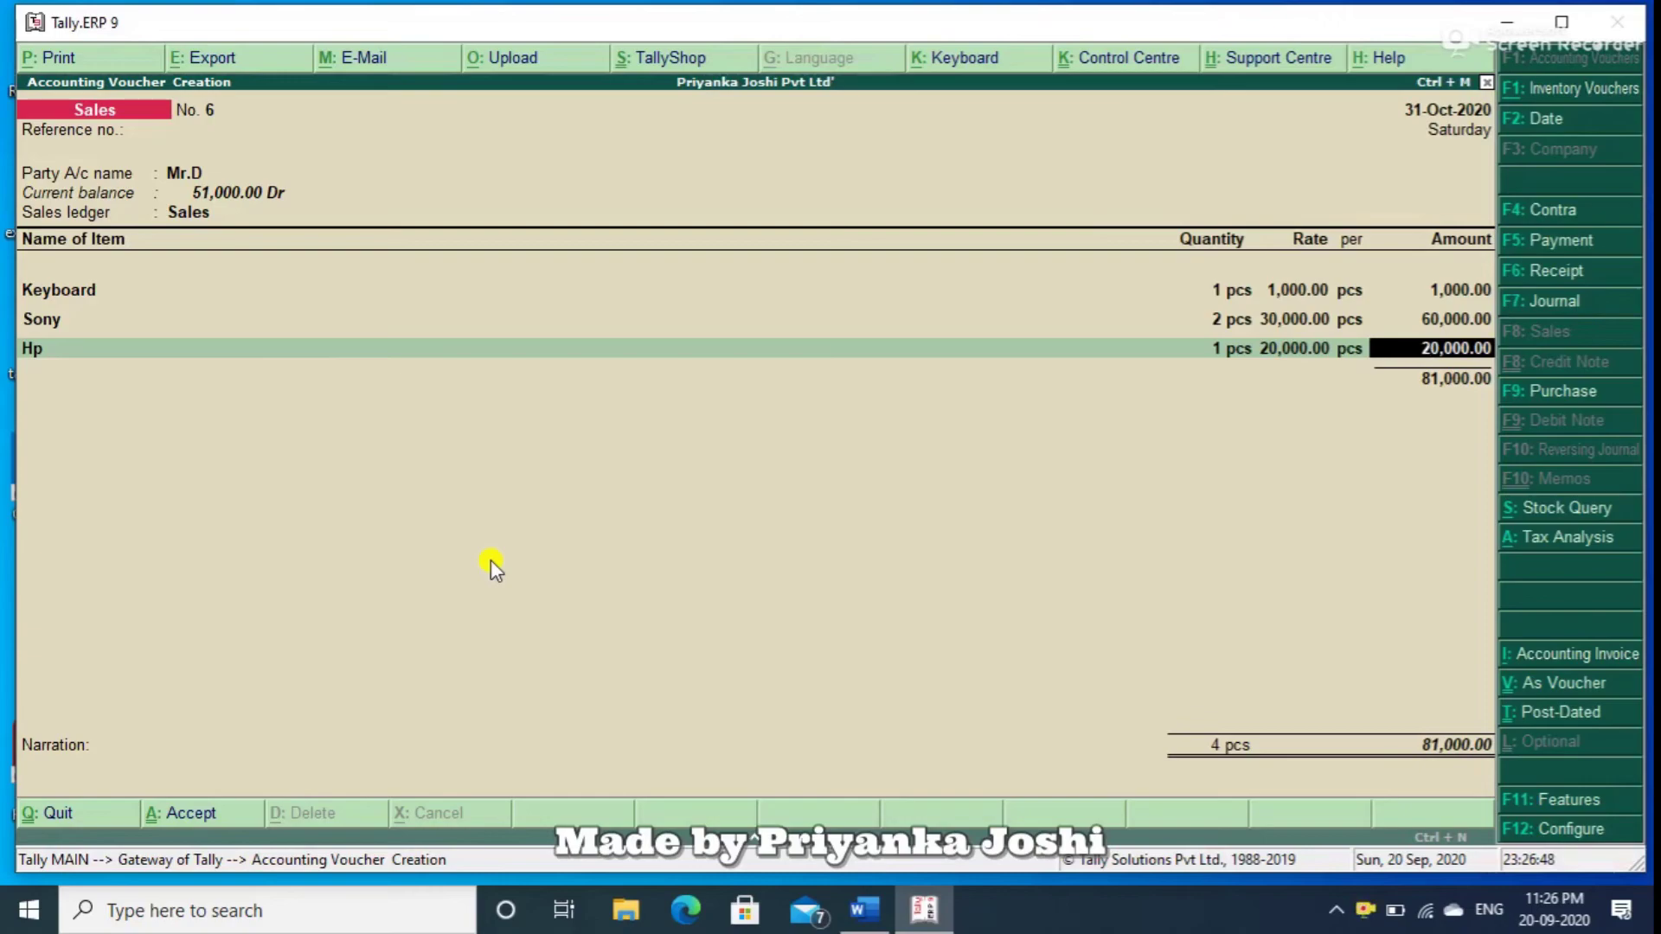
key("Return")
key("BackSpace")
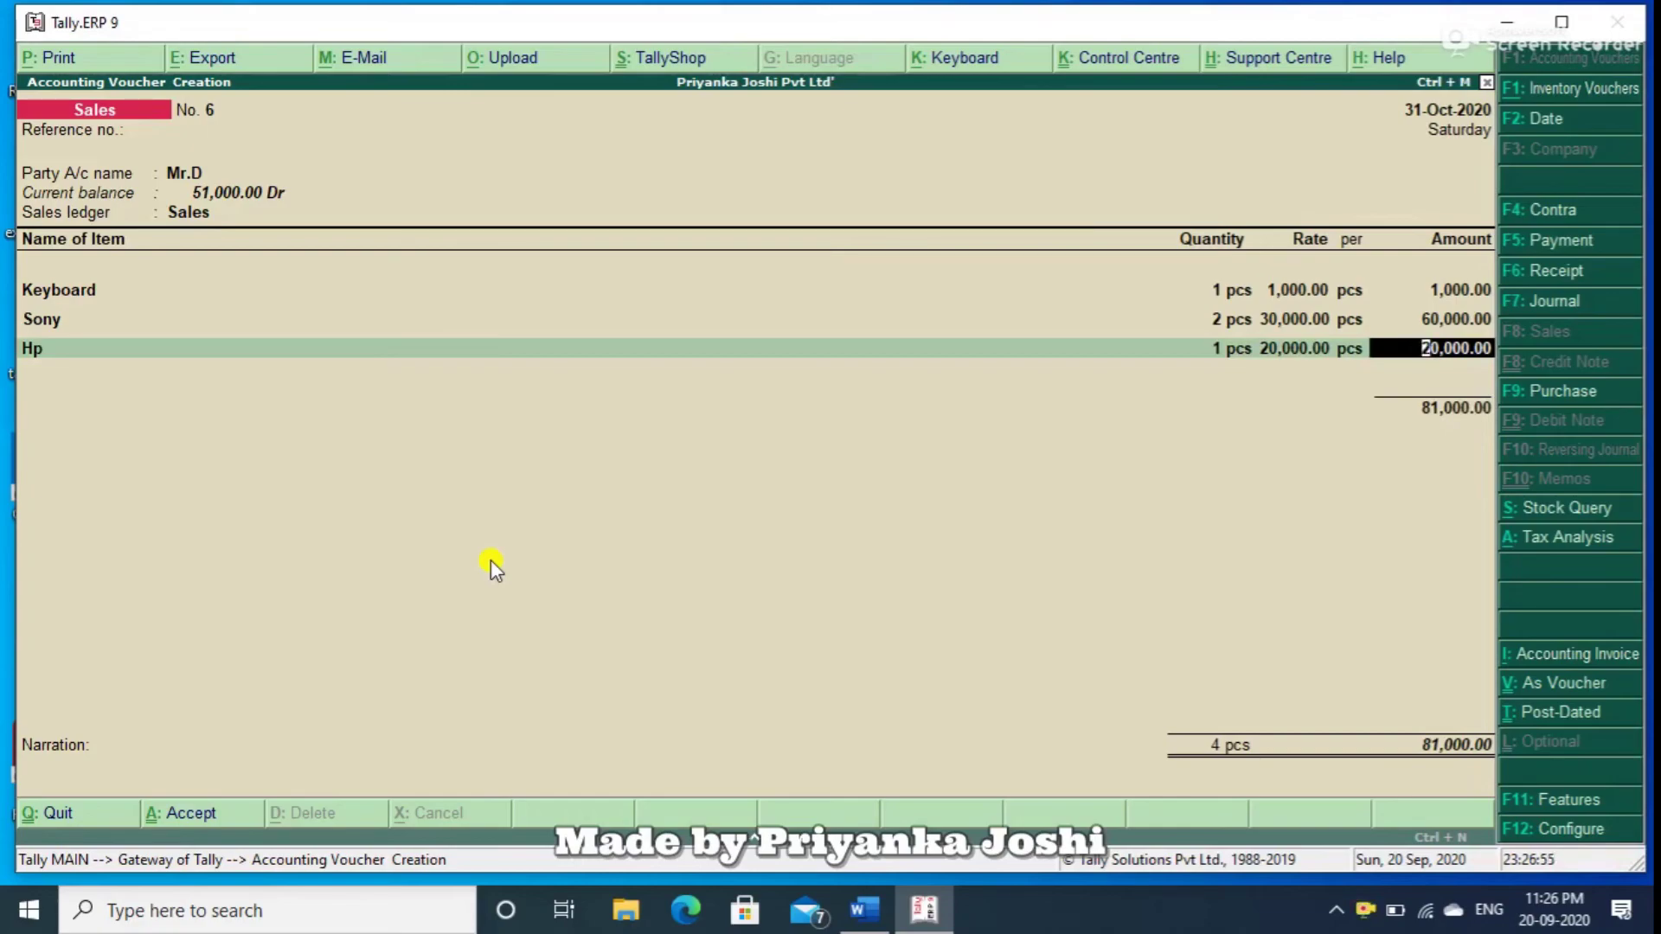
key("ctrl+d")
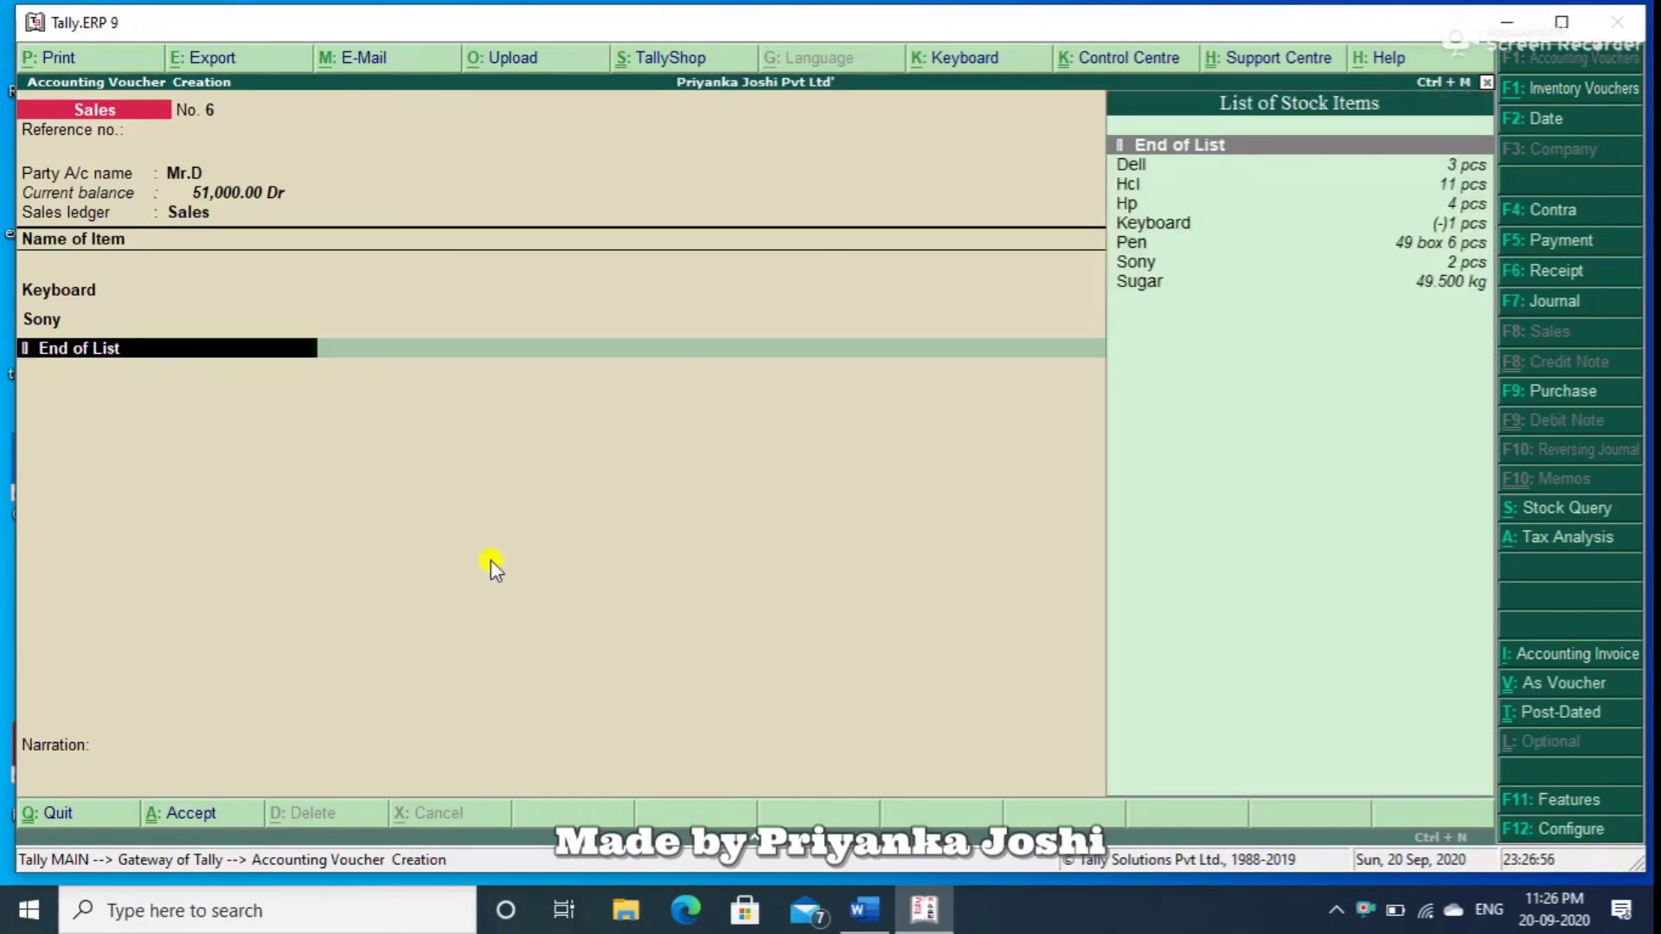
Finish the item list, accept the bill-wise details and save the voucher with the narration "being goods sold".
key("Return")
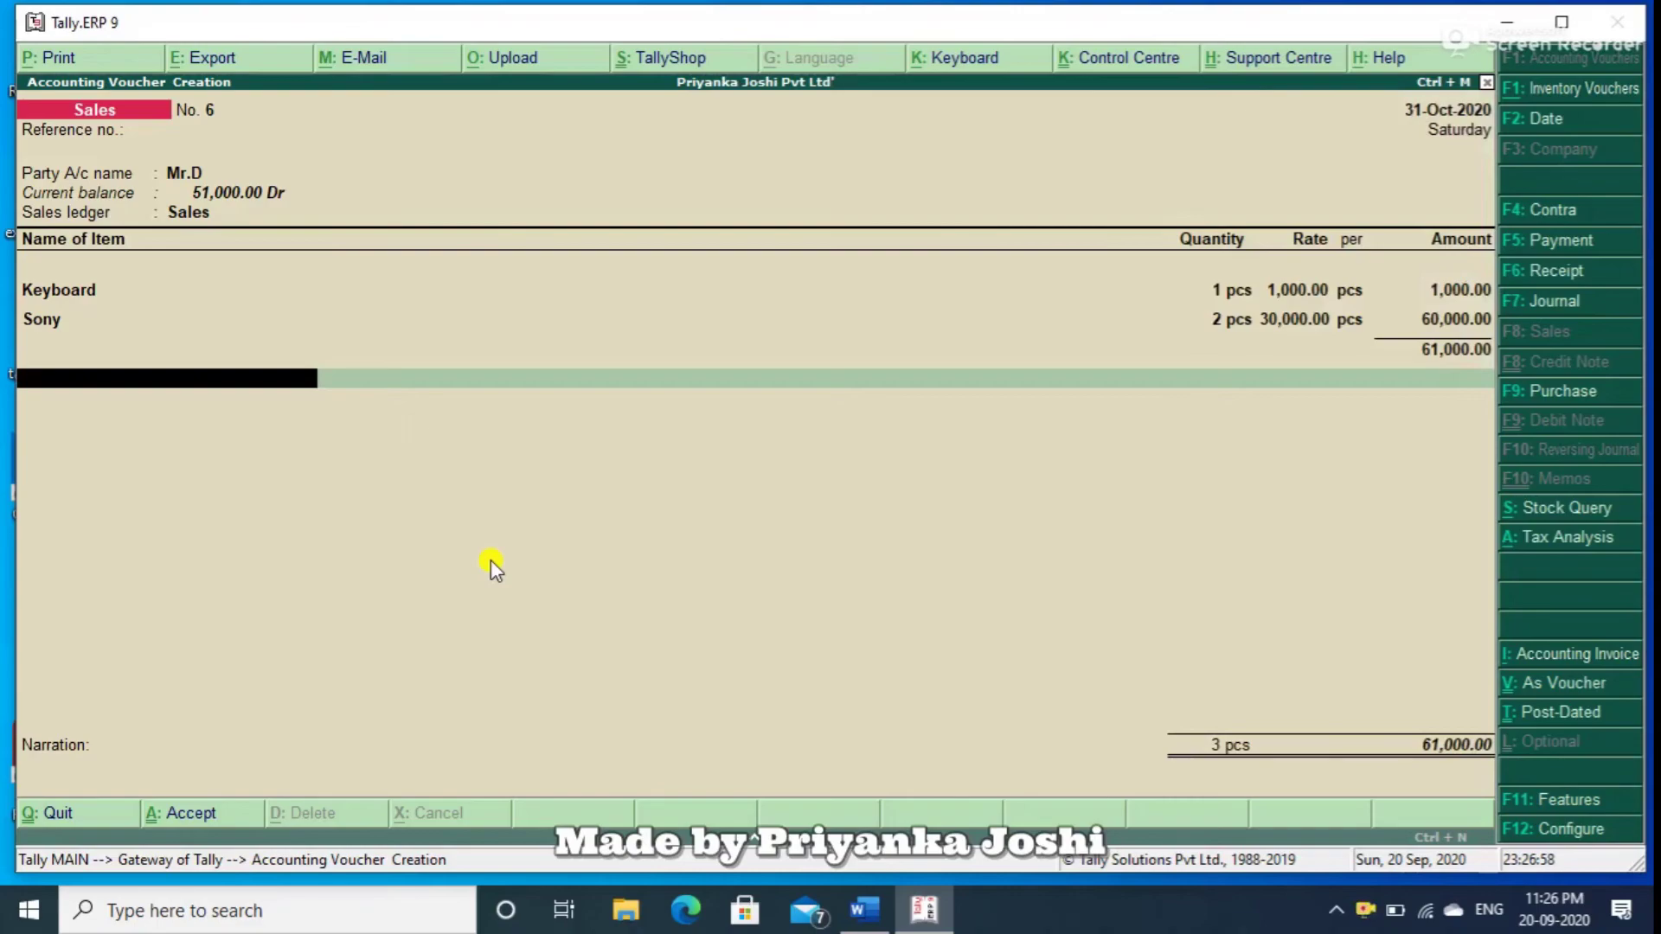
key("Return")
key("Return")
key("Return")
key("Return")
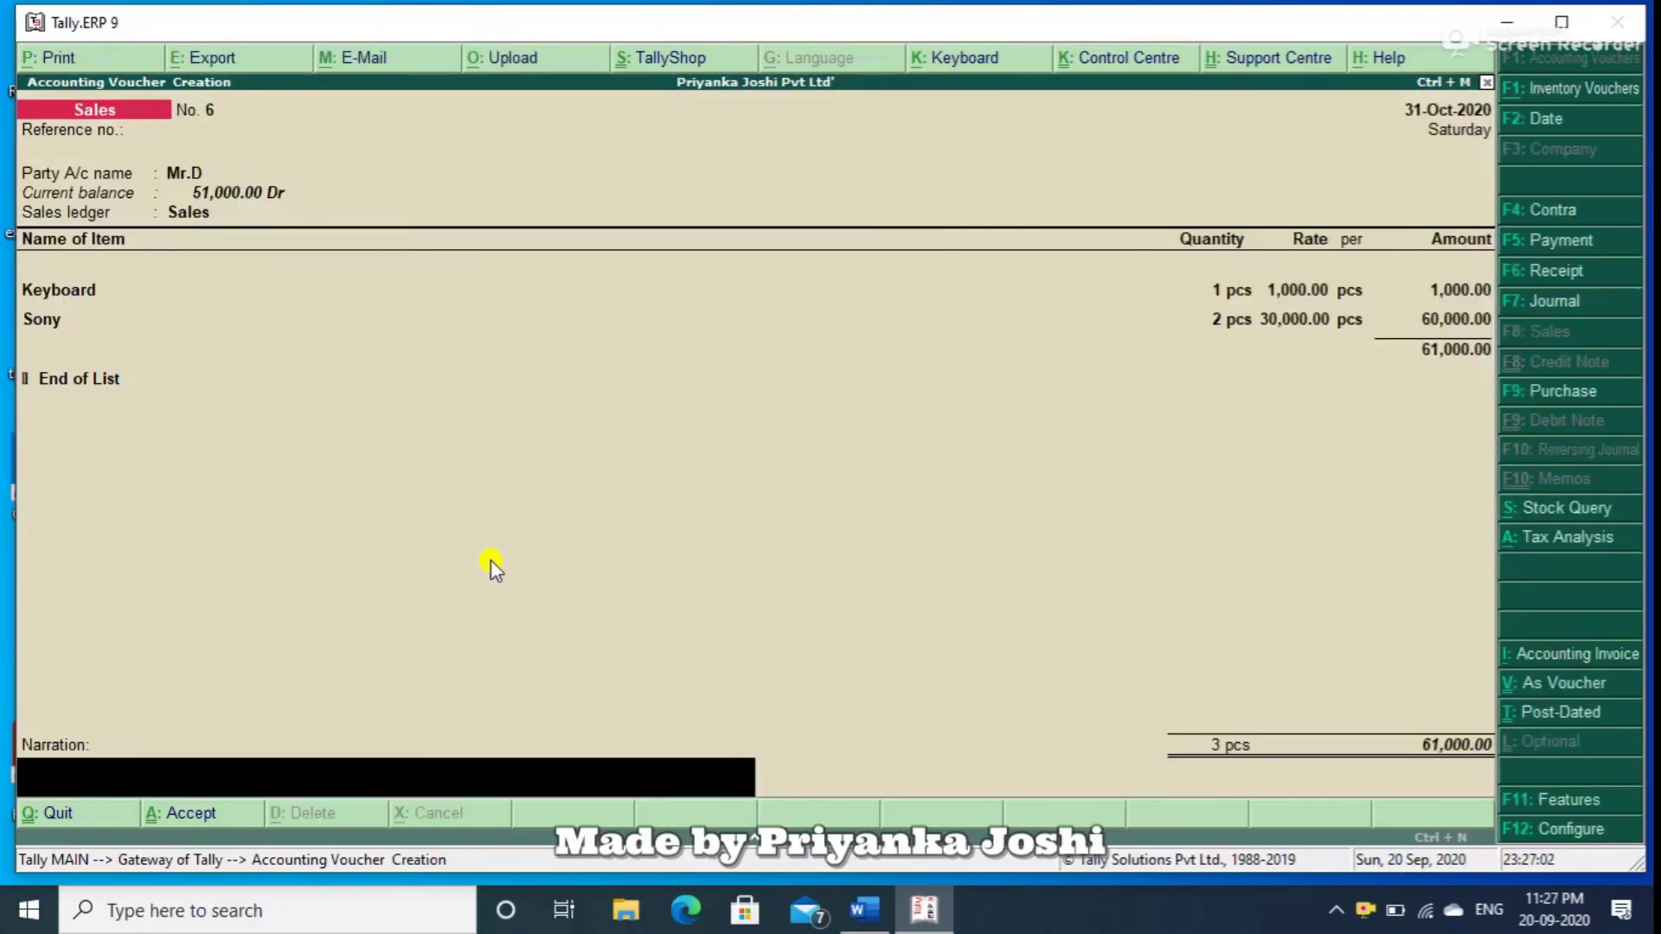
type("being goods sold")
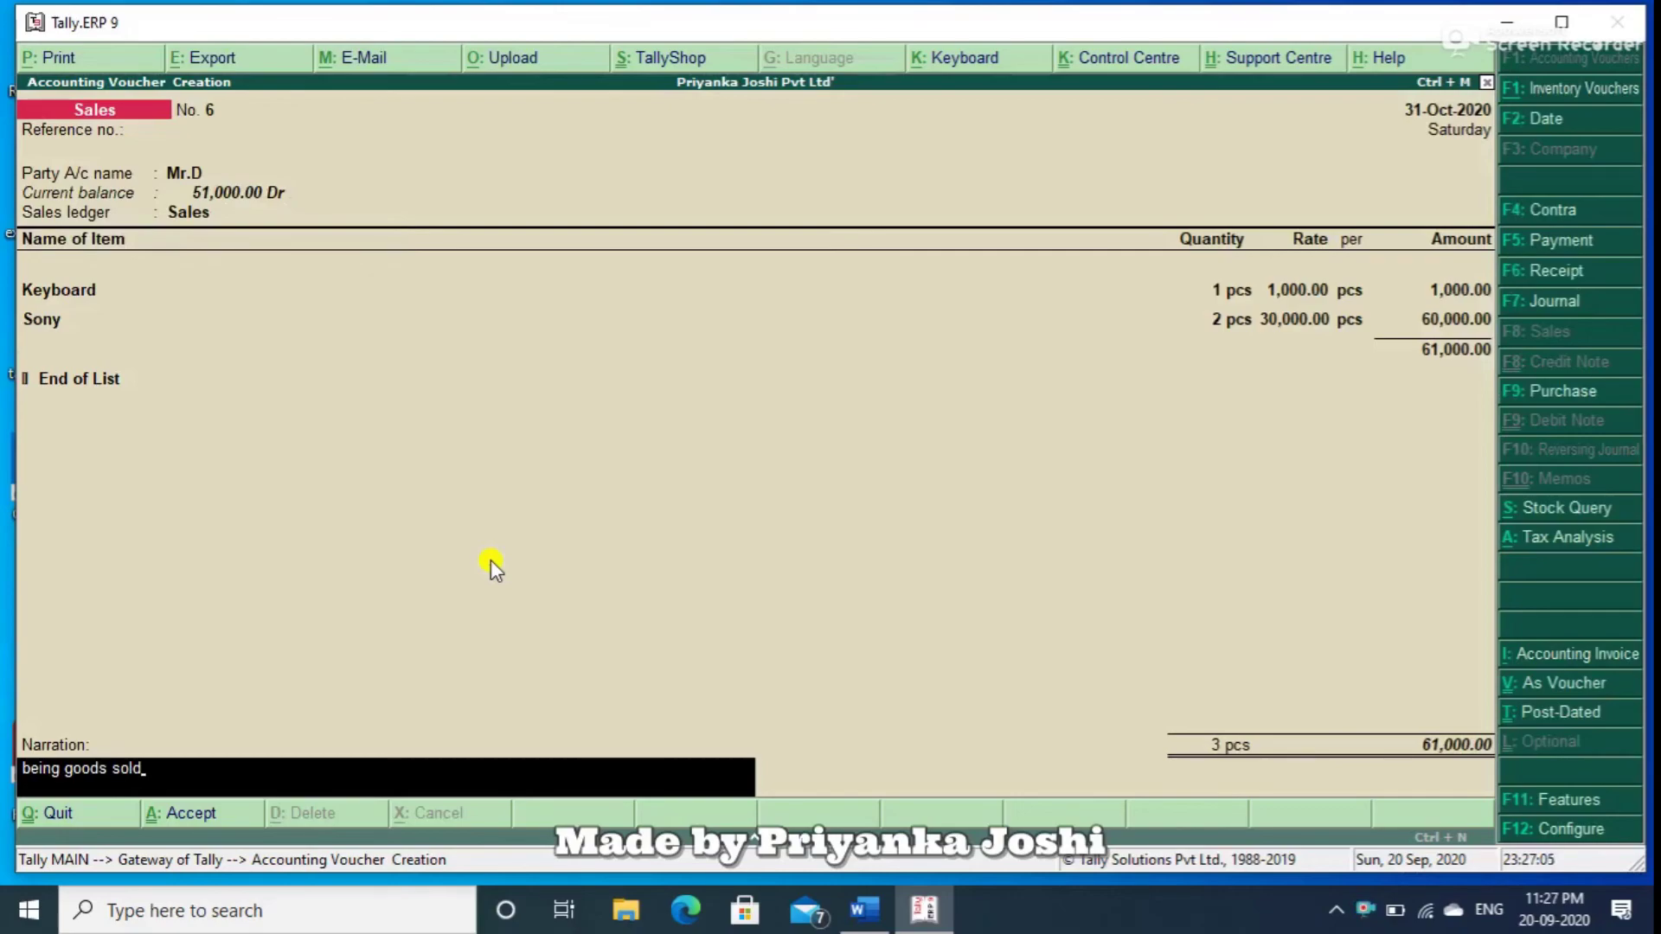
key("Return")
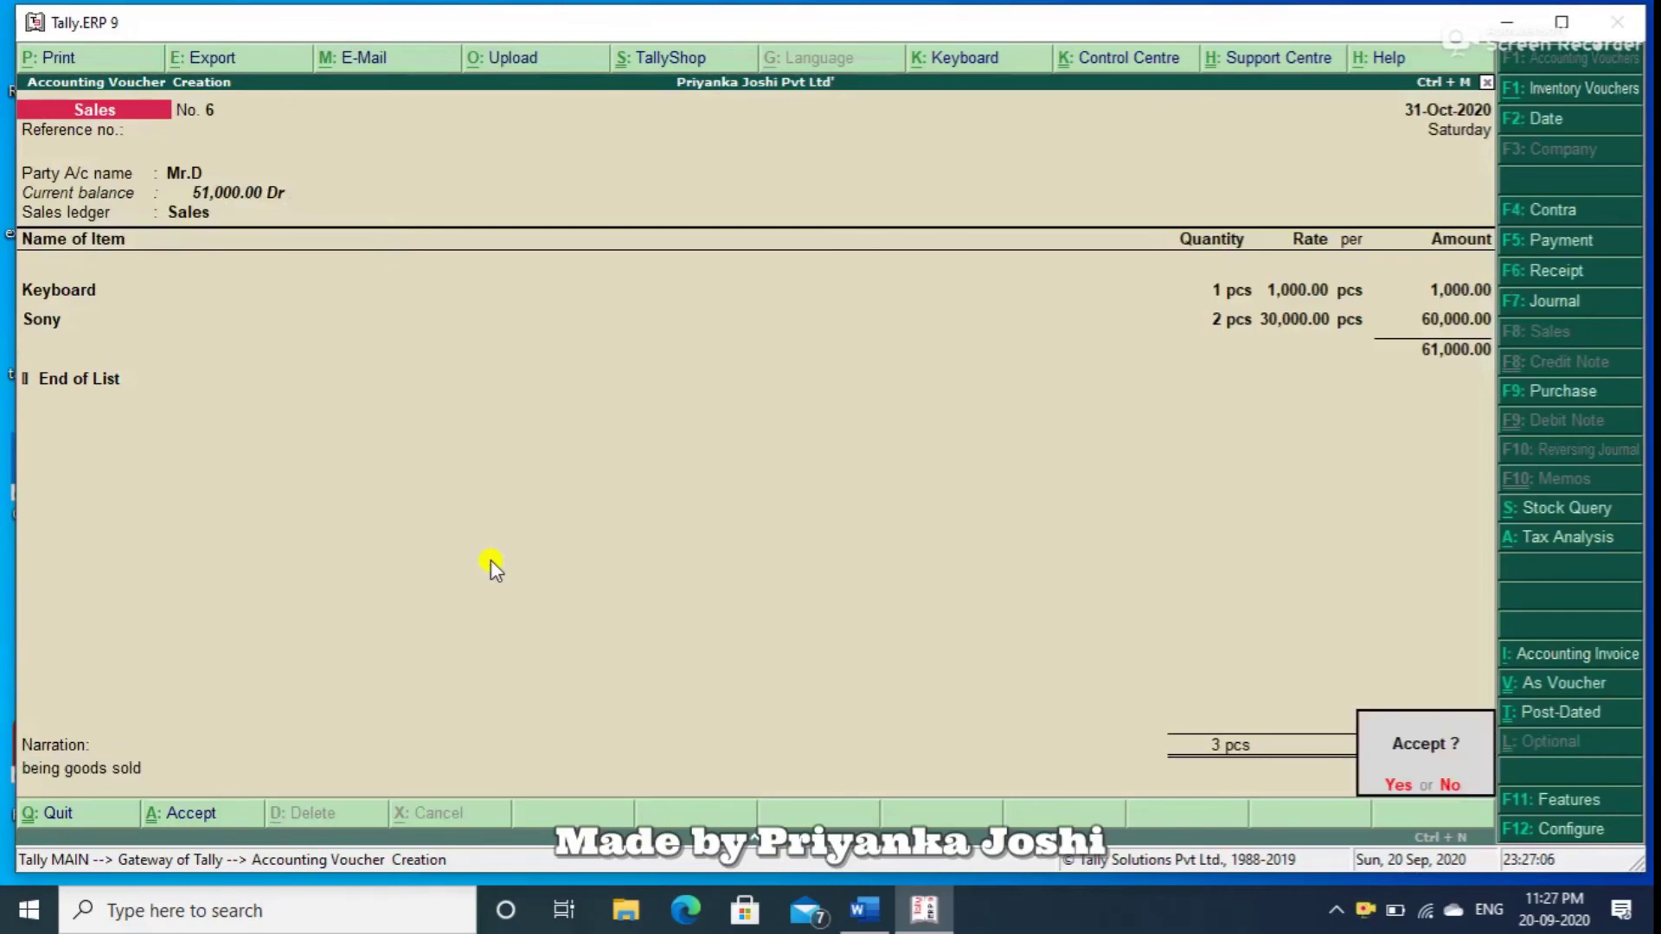
key("Return")
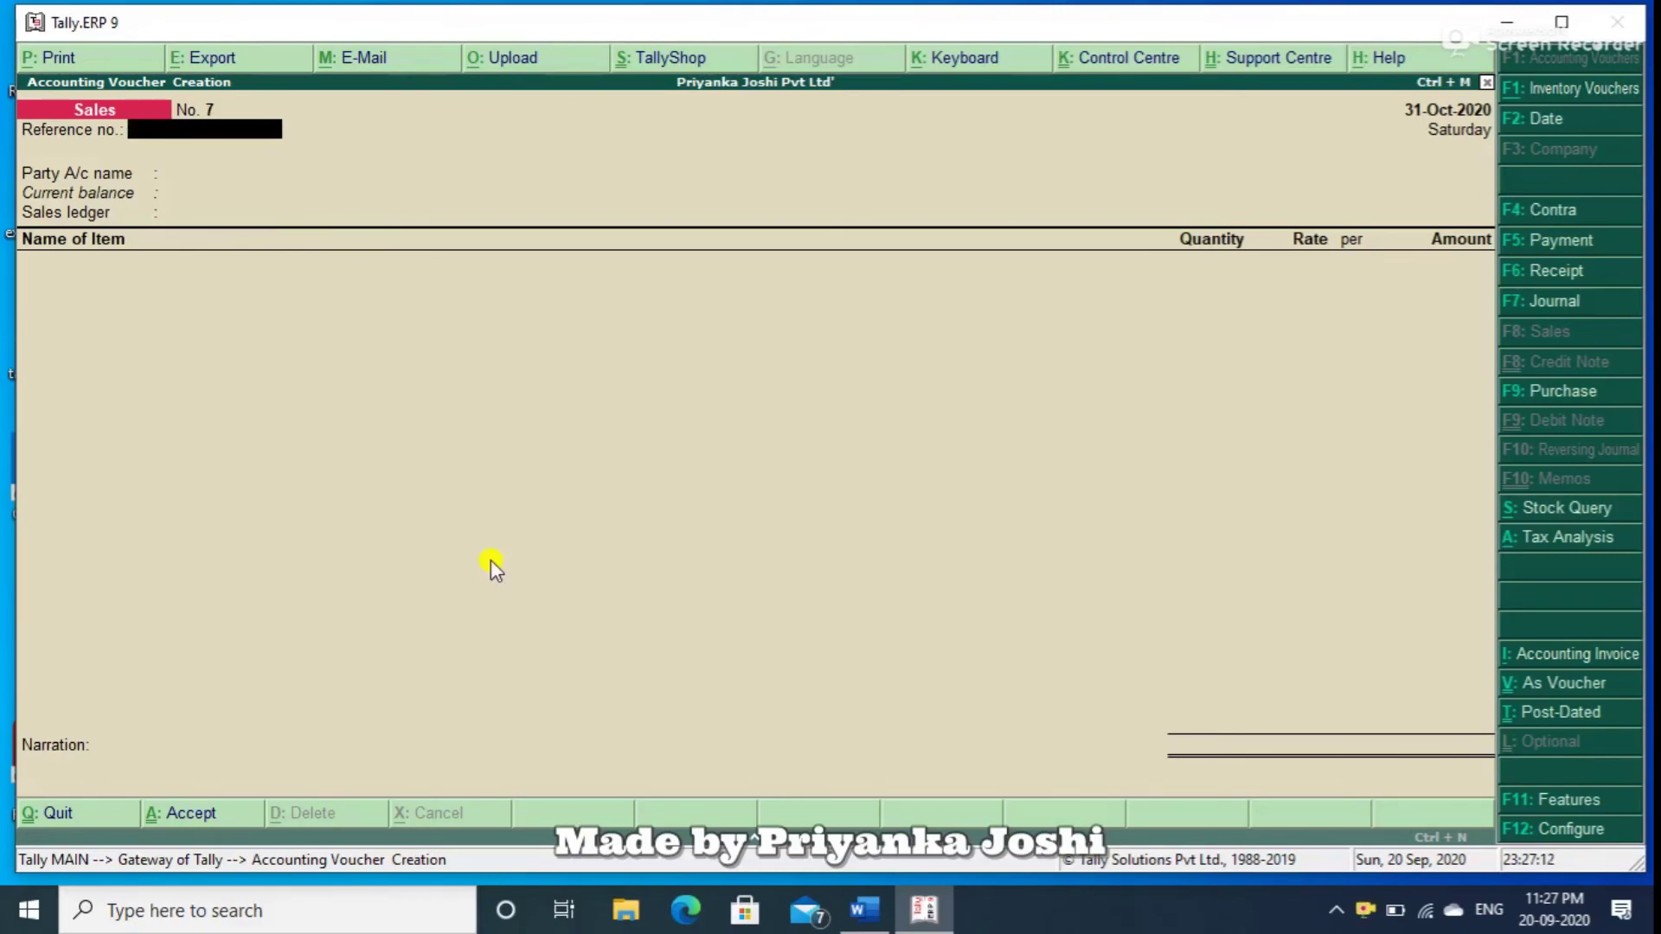
Quit voucher entry to the Gateway of Tally and look up the debtors balance with the calculator.
key("Escape")
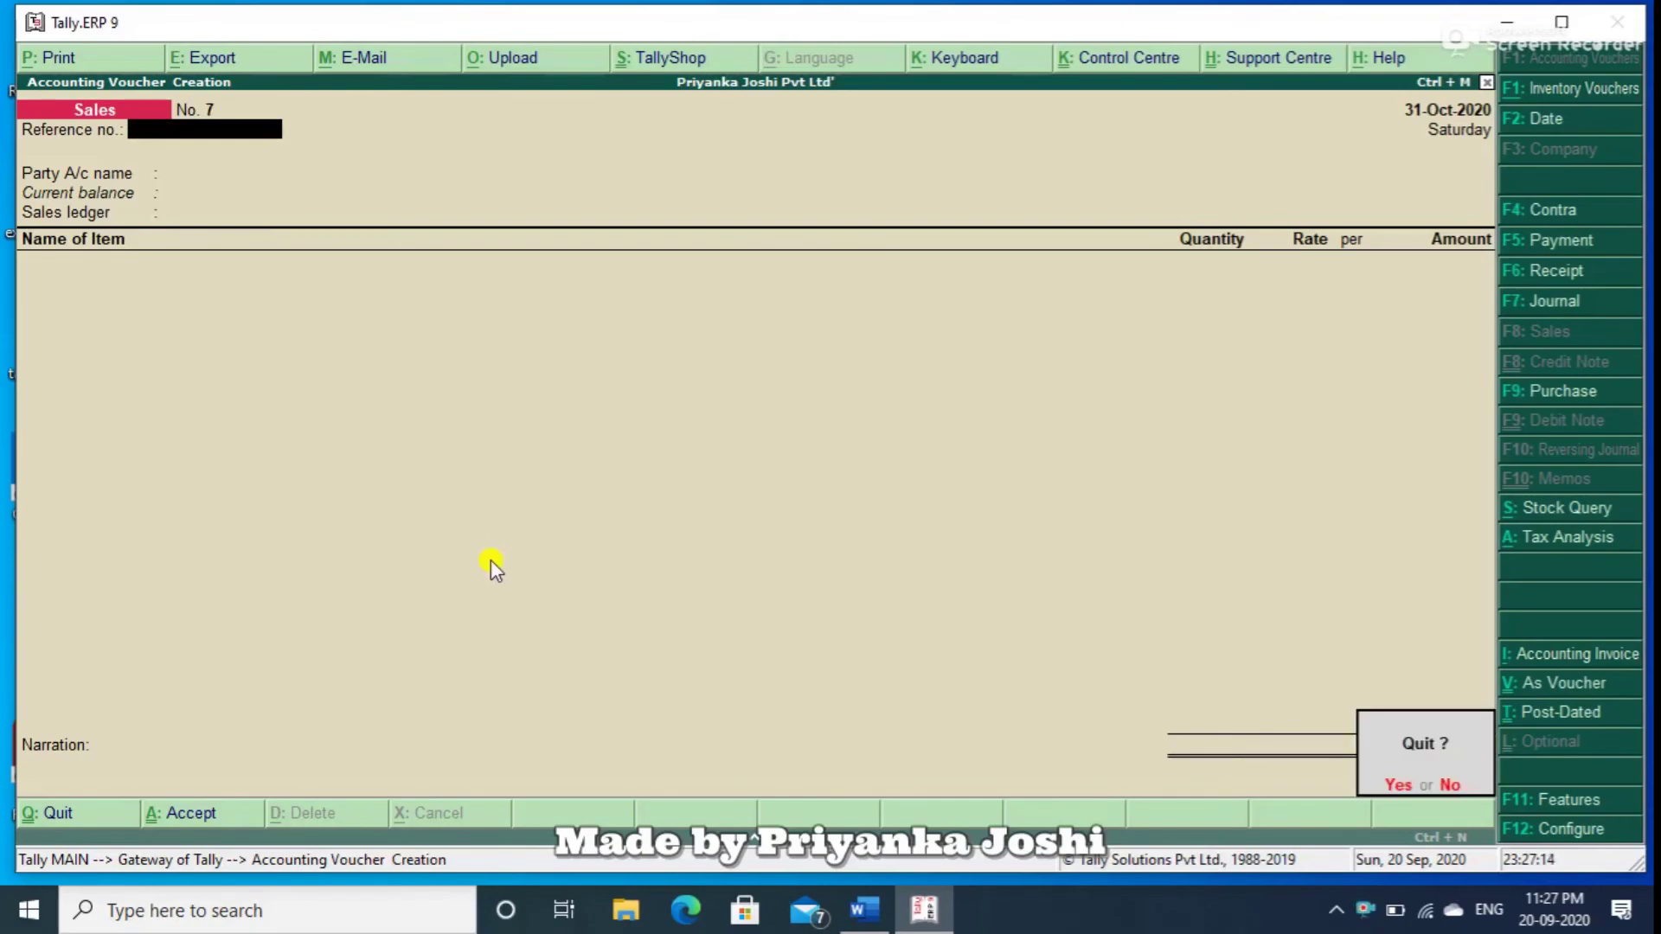
key("Return")
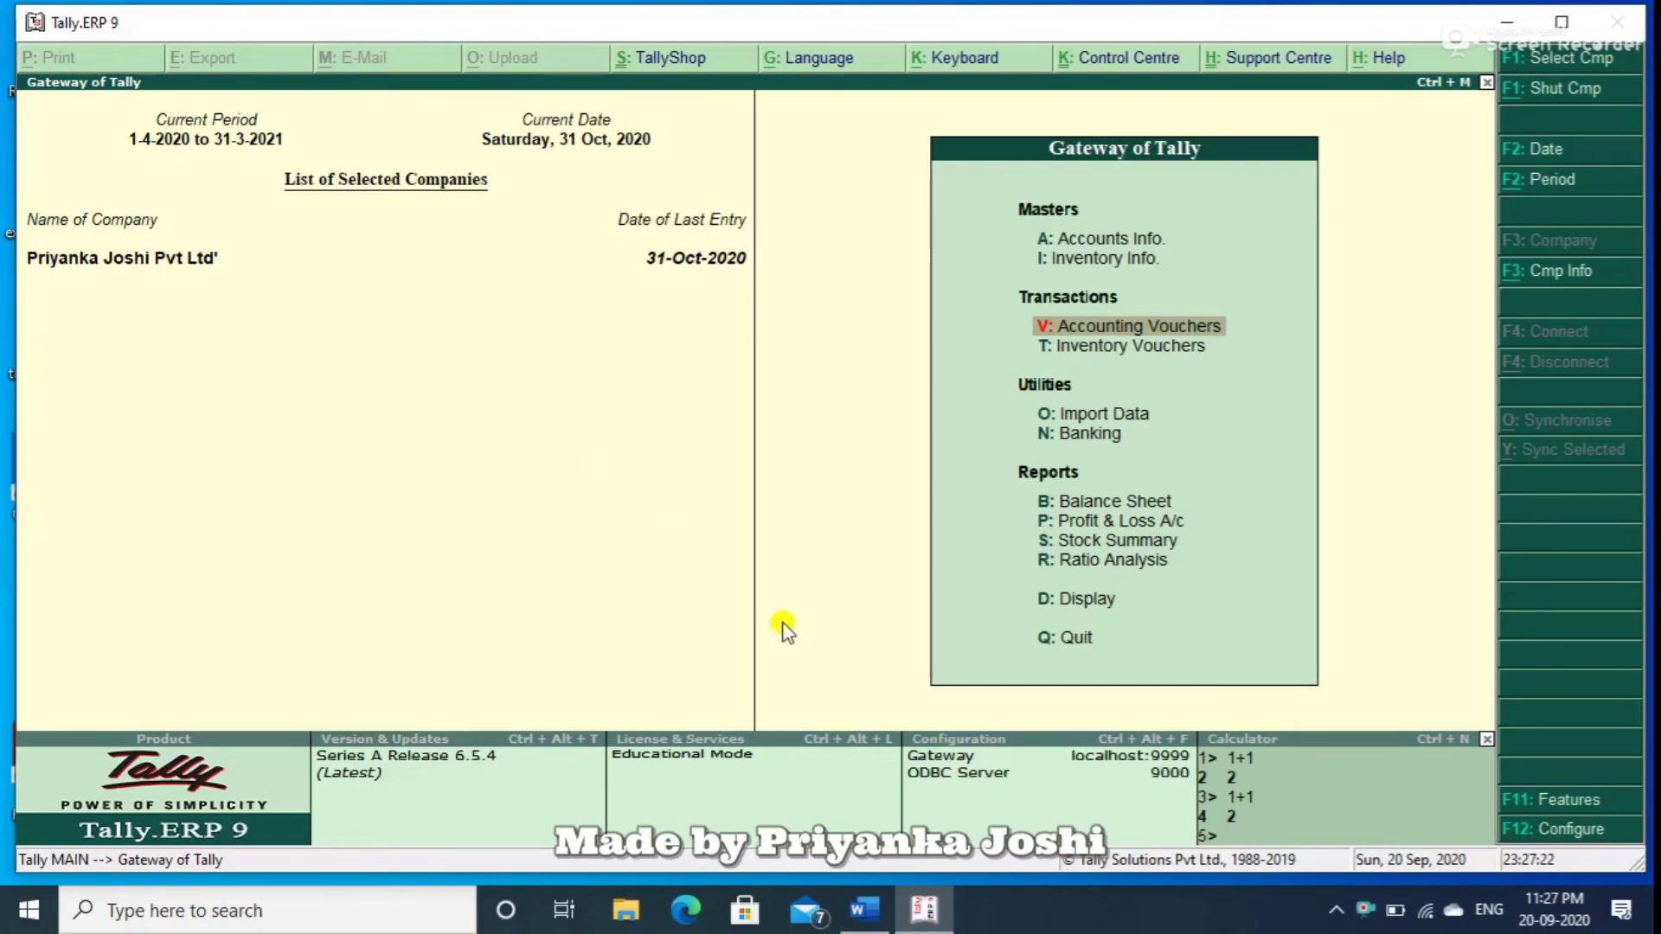
key("ctrl+n")
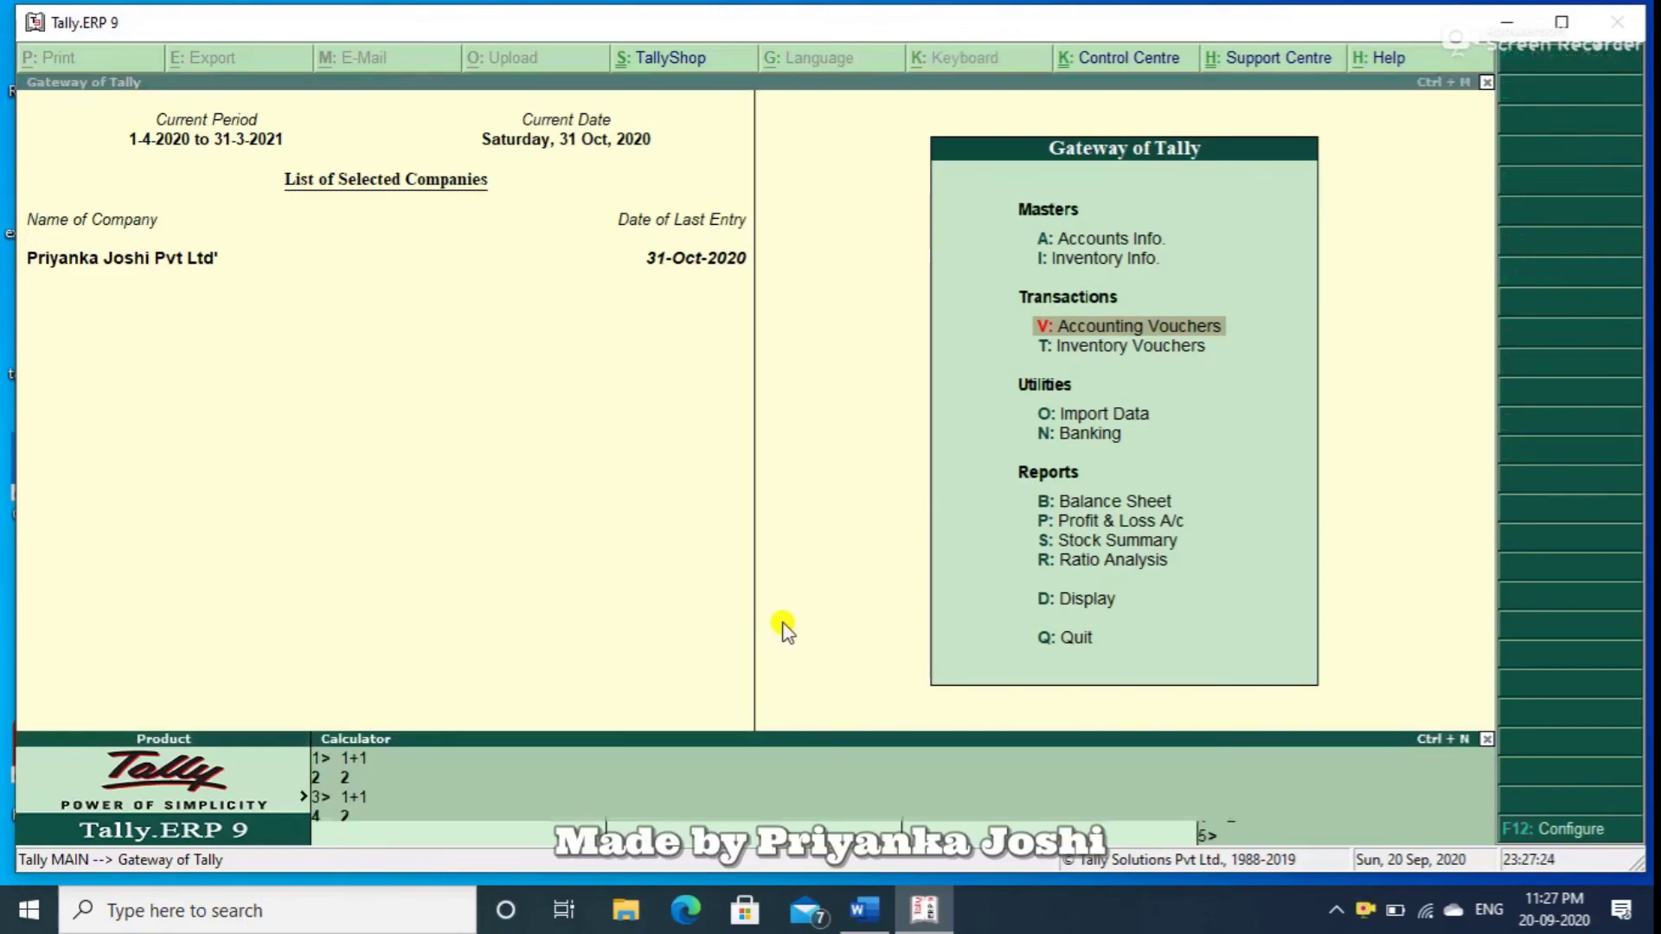
type("deb")
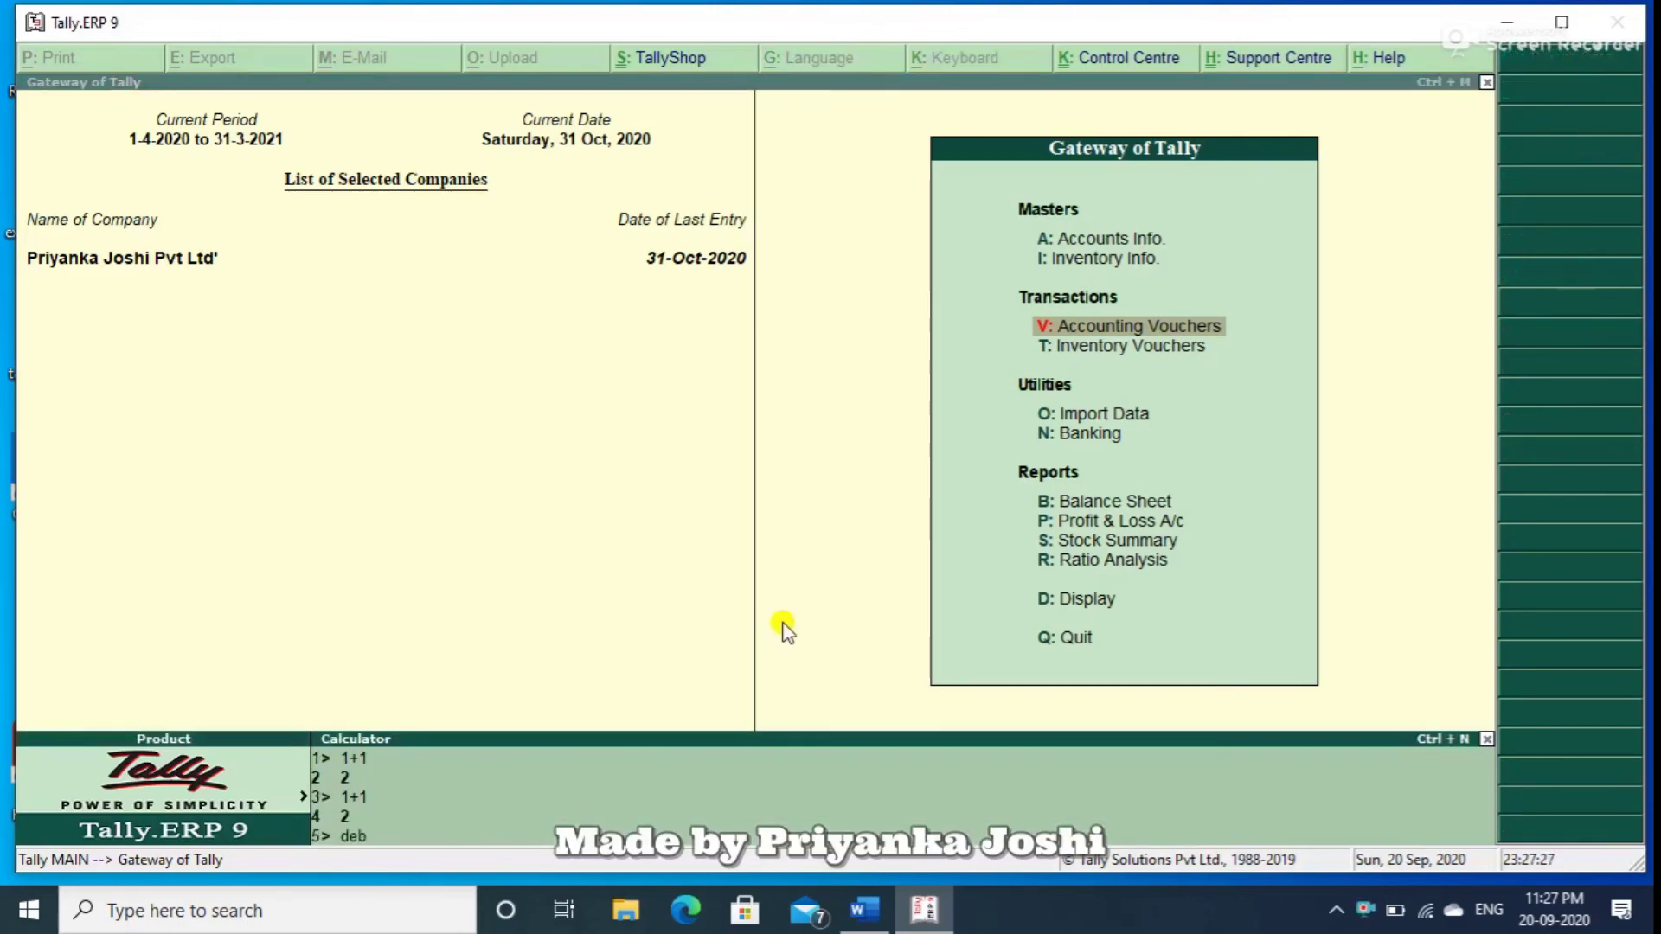
type("tors")
key("Return")
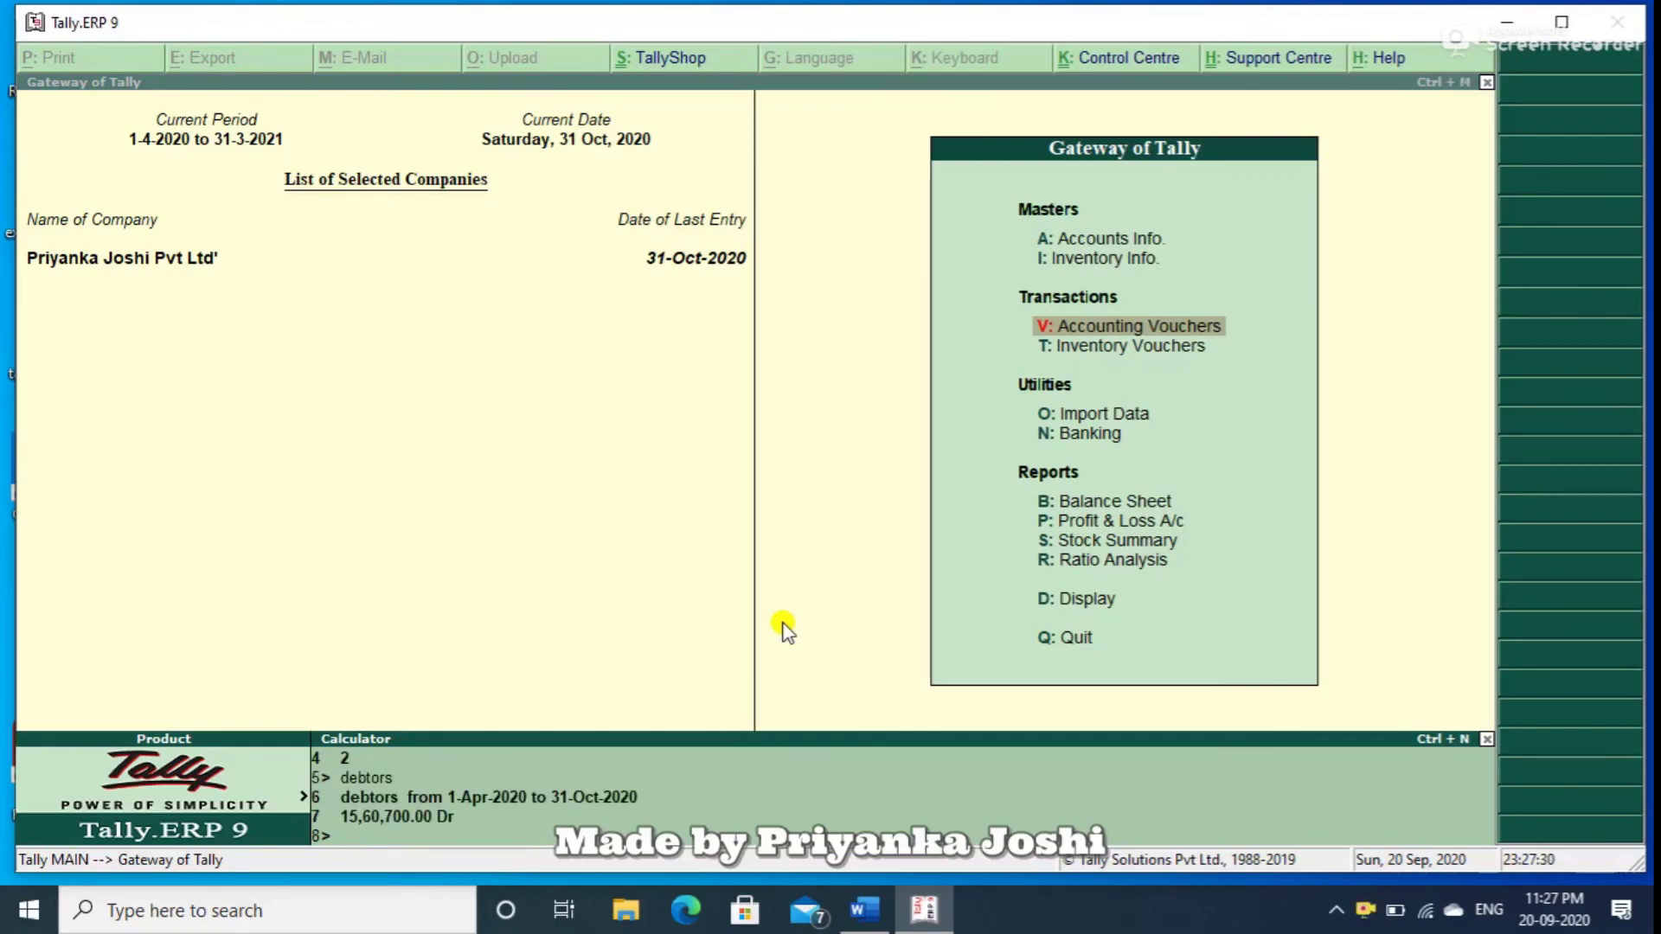
Look up the creditors balance with the calculator and return to the Gateway of Tally menu.
type("creditors")
key("Return")
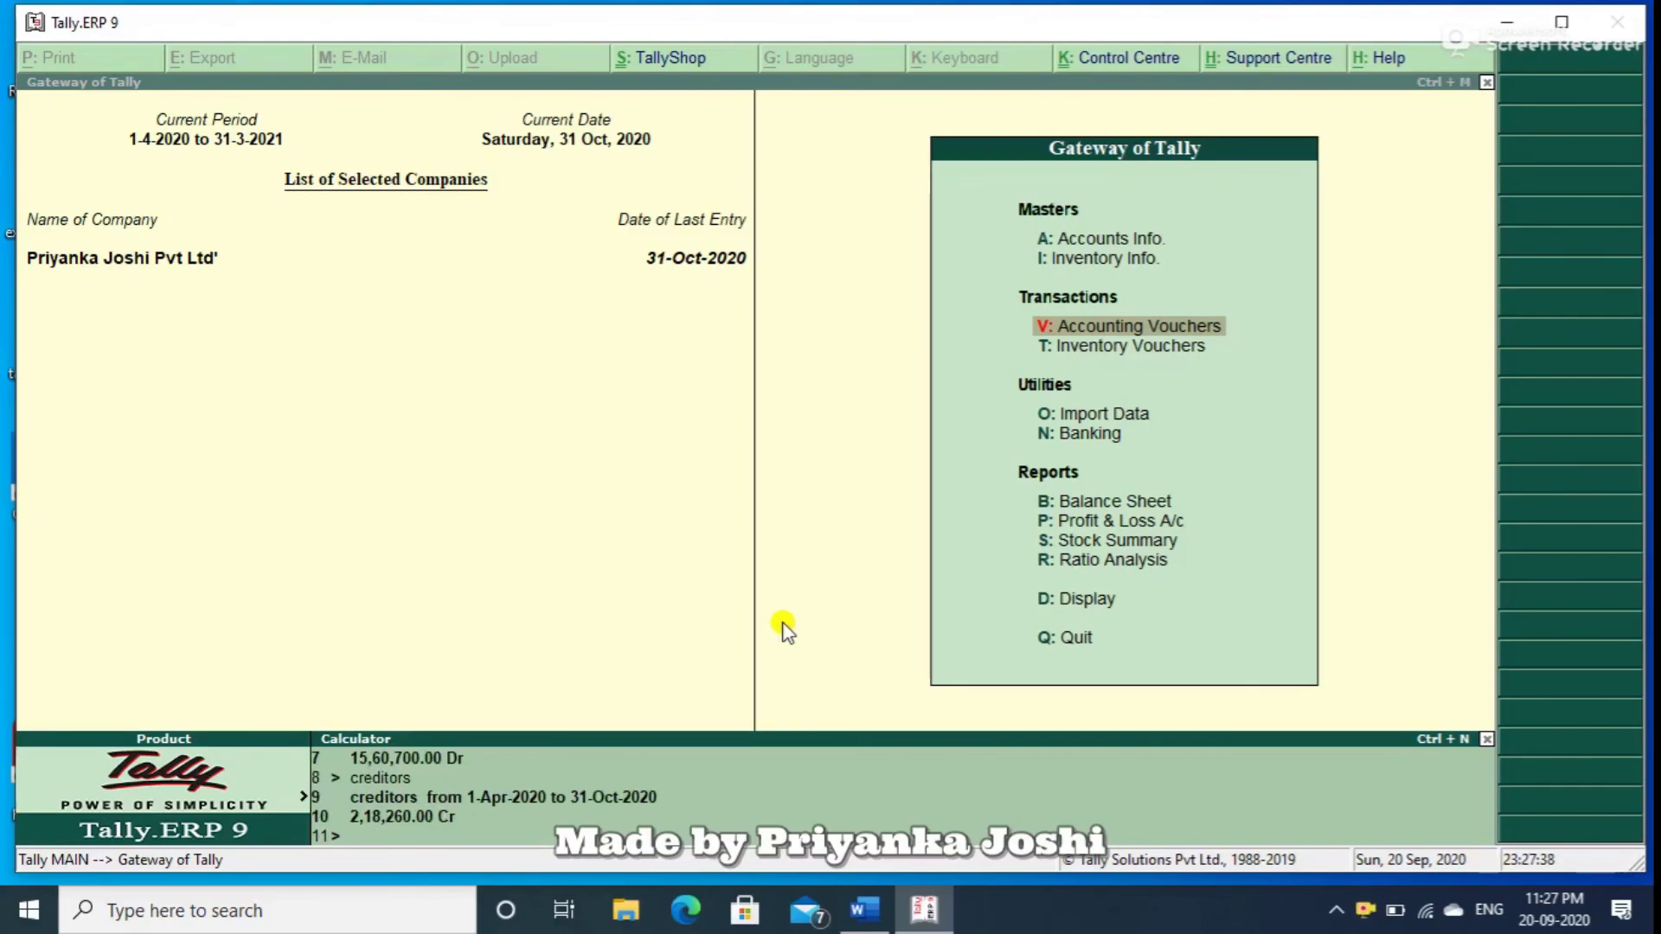
key("ctrl+m")
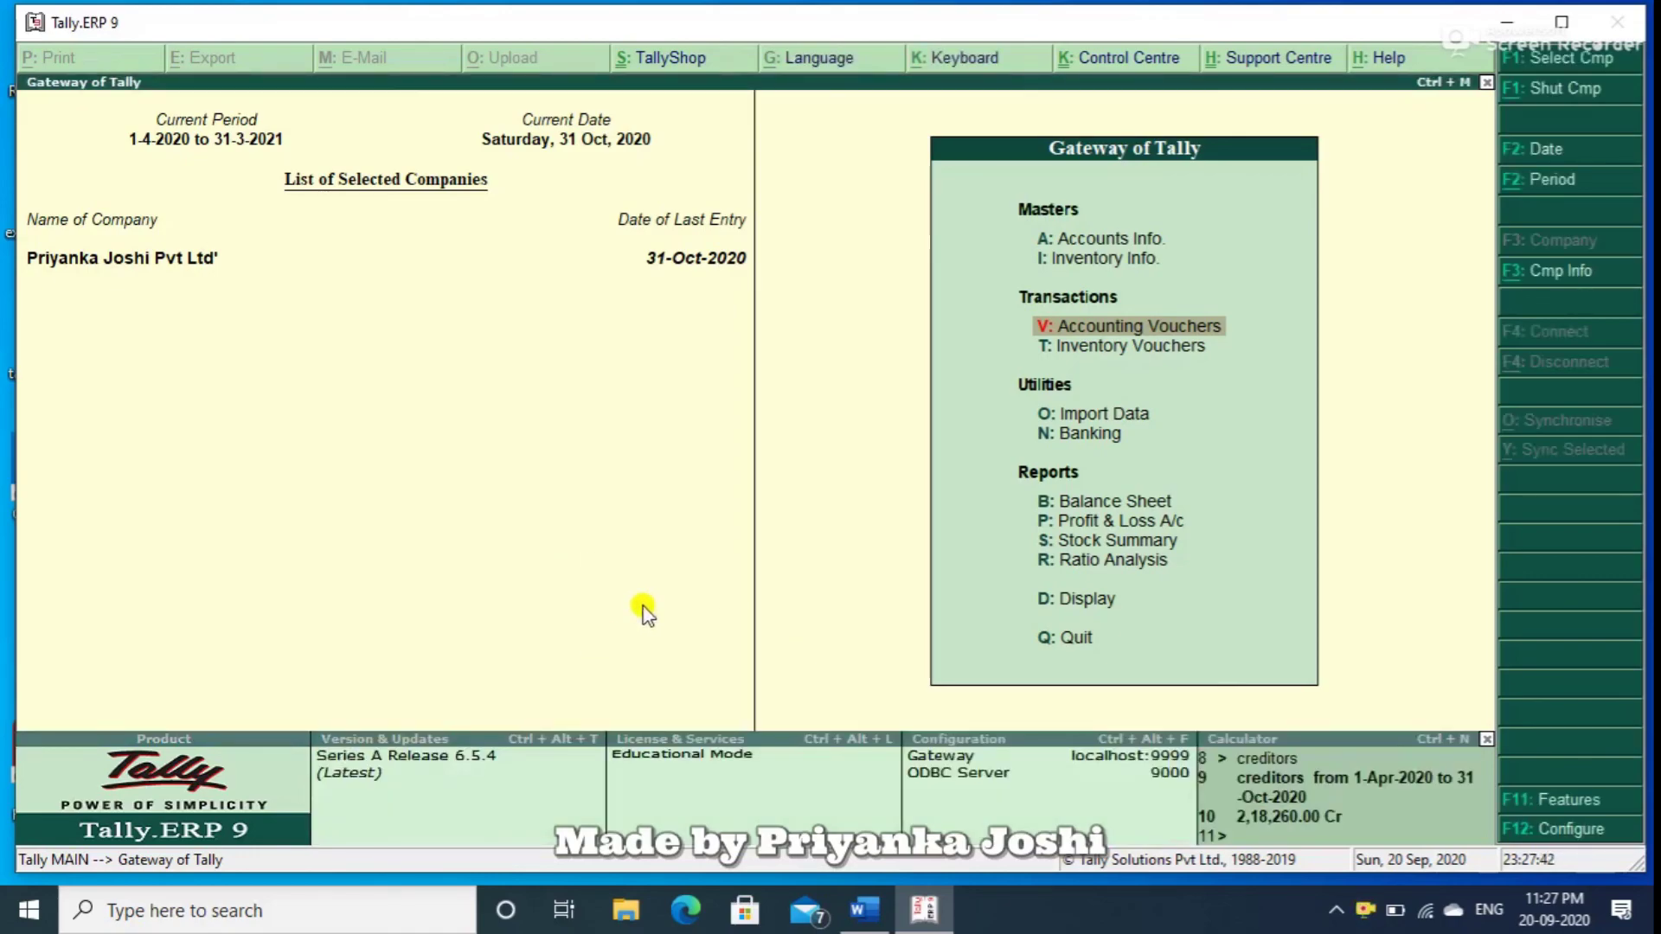
right_click(1368, 910)
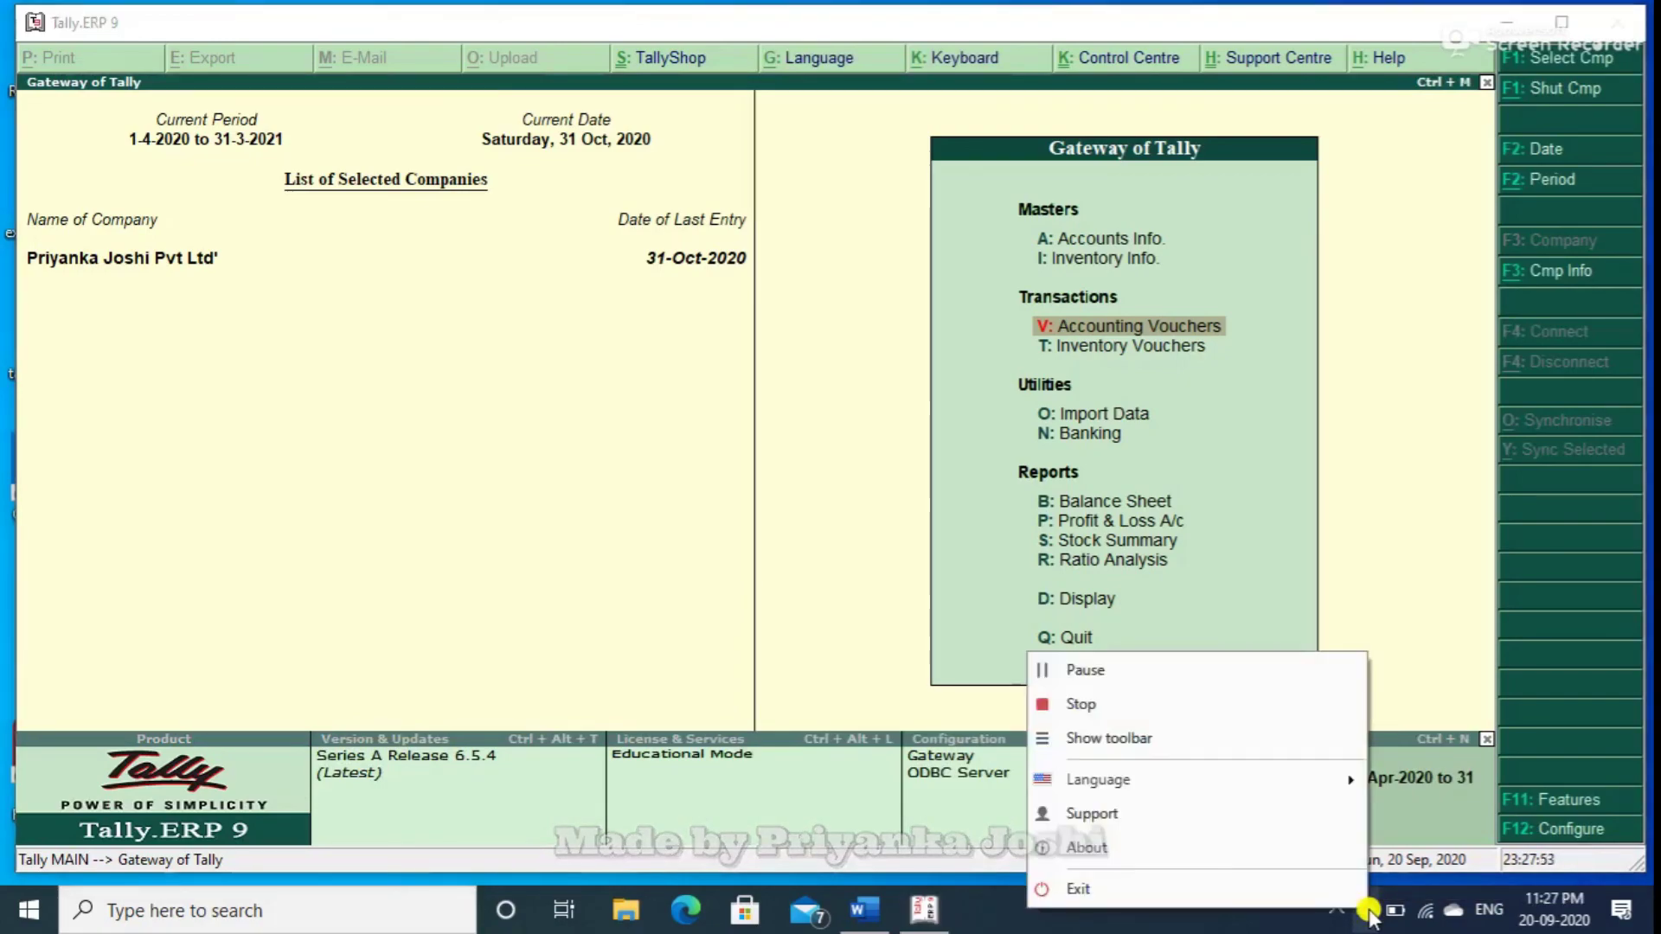